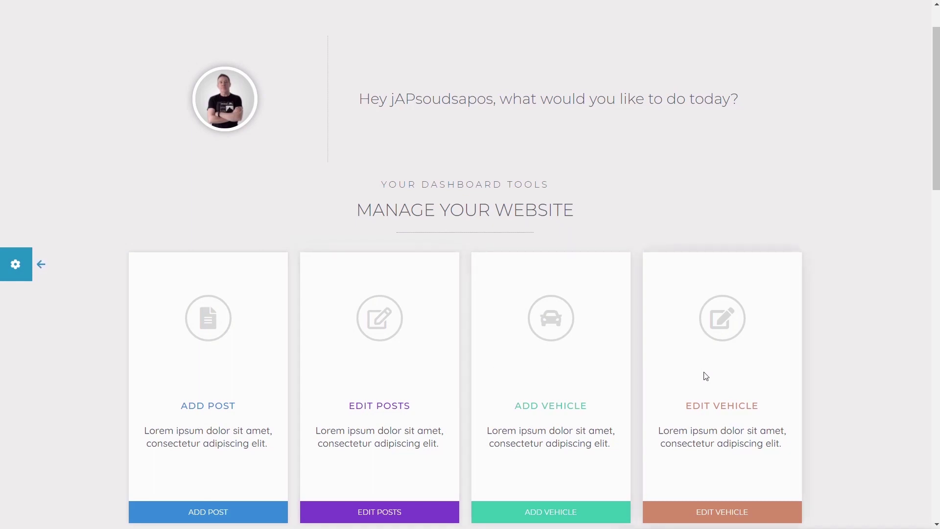
# - Scroll down to the Manage Your Site tool cards and go to the Edit Your Profile page
pyautogui.scroll(-1, 870, 314)
pyautogui.scroll(-7, 870, 314)
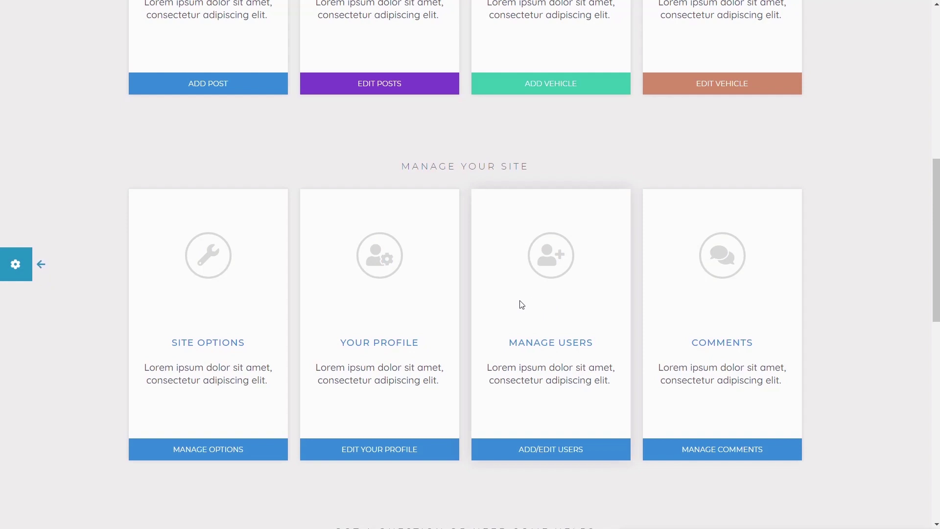
pyautogui.click(382, 455)
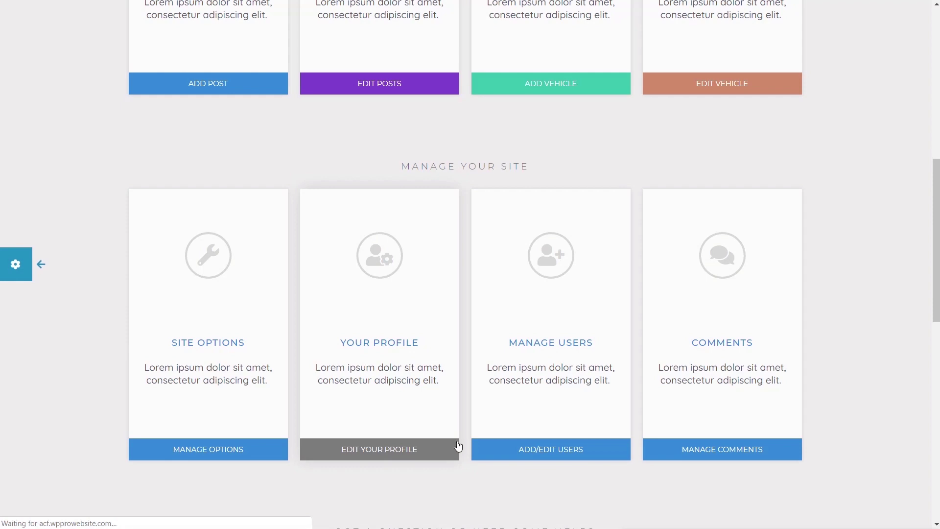
pyautogui.scroll(-2, 726, 365)
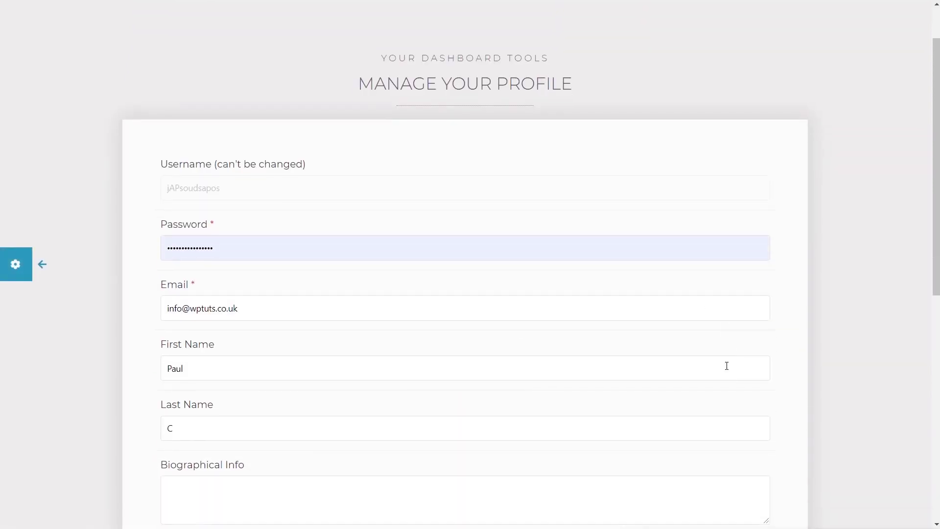
pyautogui.scroll(-1, 726, 366)
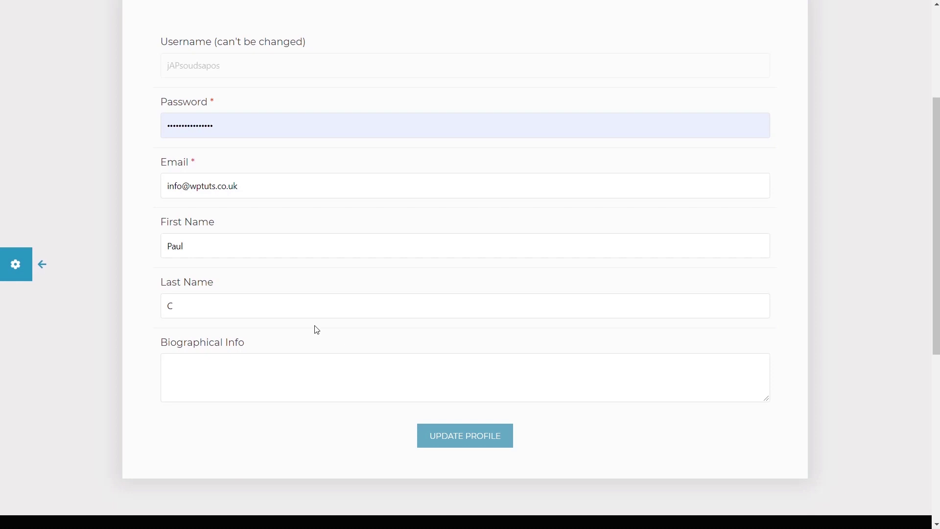
pyautogui.press('F5')
pyautogui.press('Return')
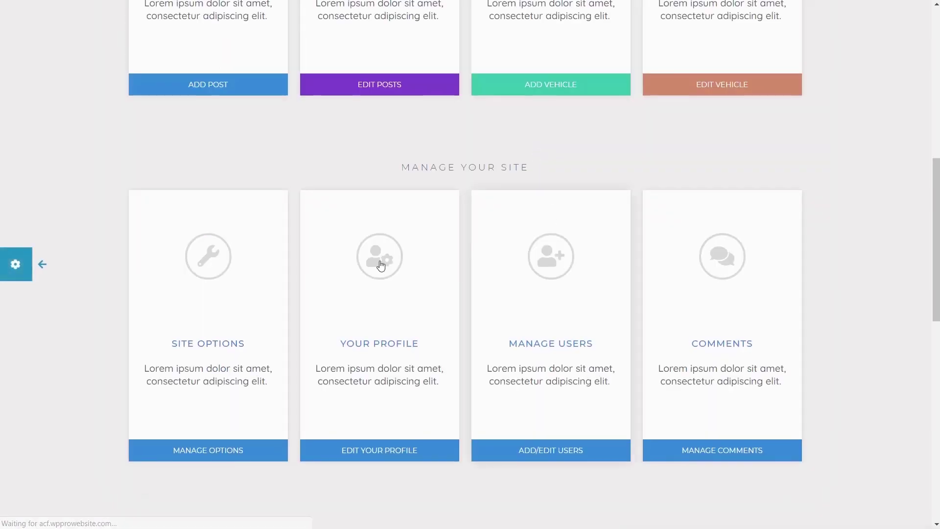
pyautogui.click(204, 453)
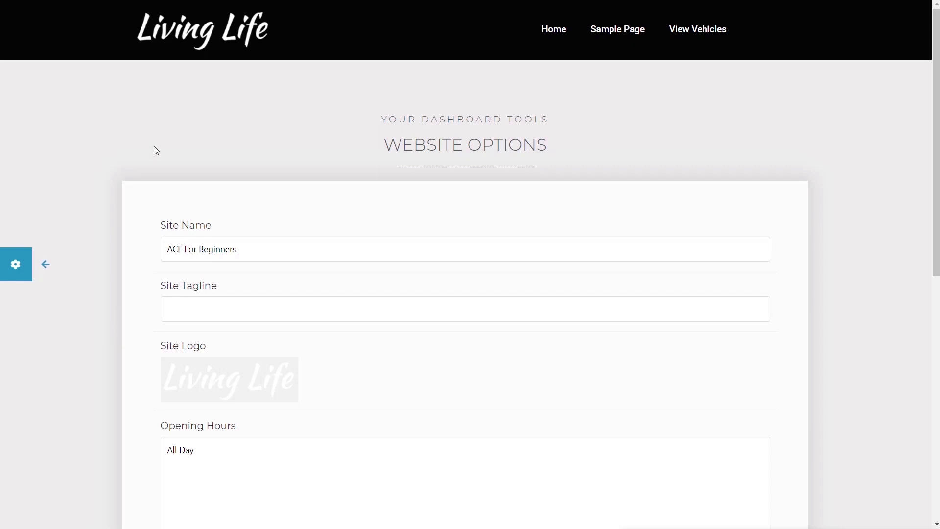
pyautogui.hotkey('alt', 'Left')
pyautogui.scroll(3, 483, 301)
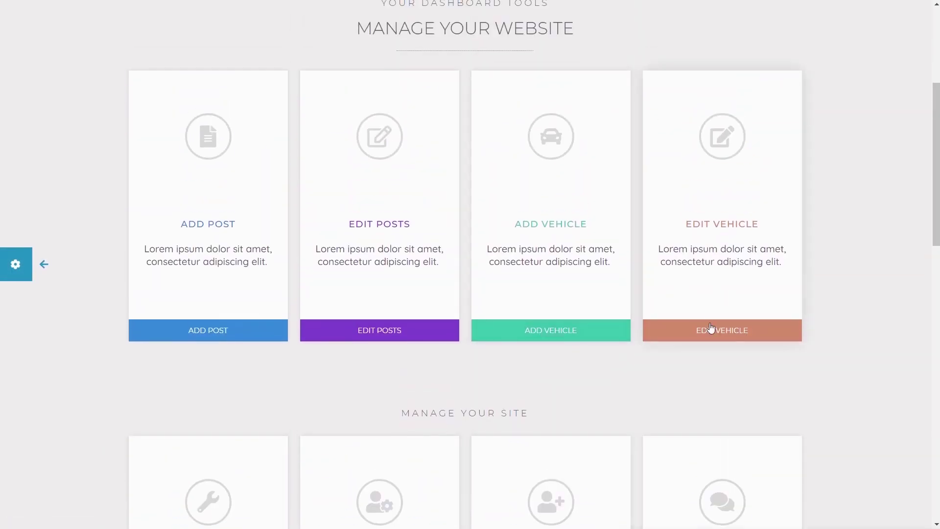
# - Go to Edit Vehicles and open the edit form for the £30000 Focus RS listing
pyautogui.click(719, 337)
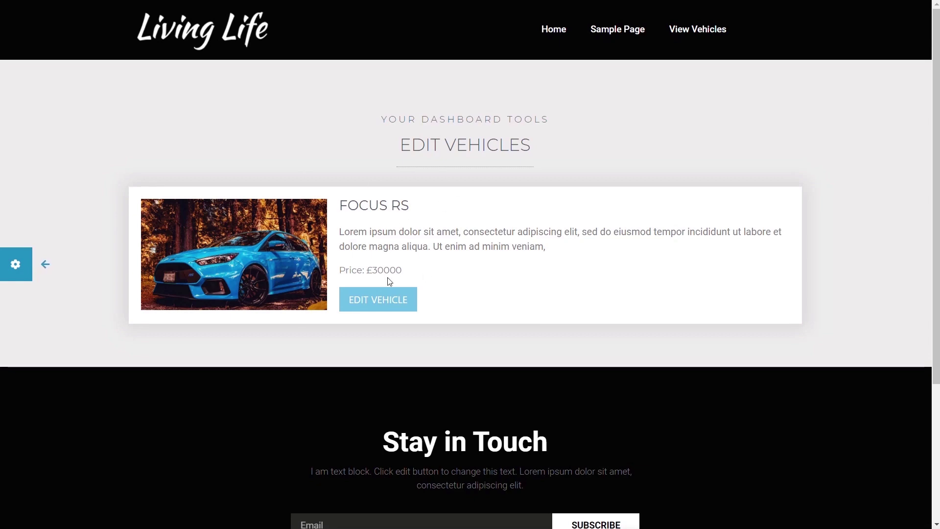
pyautogui.click(370, 301)
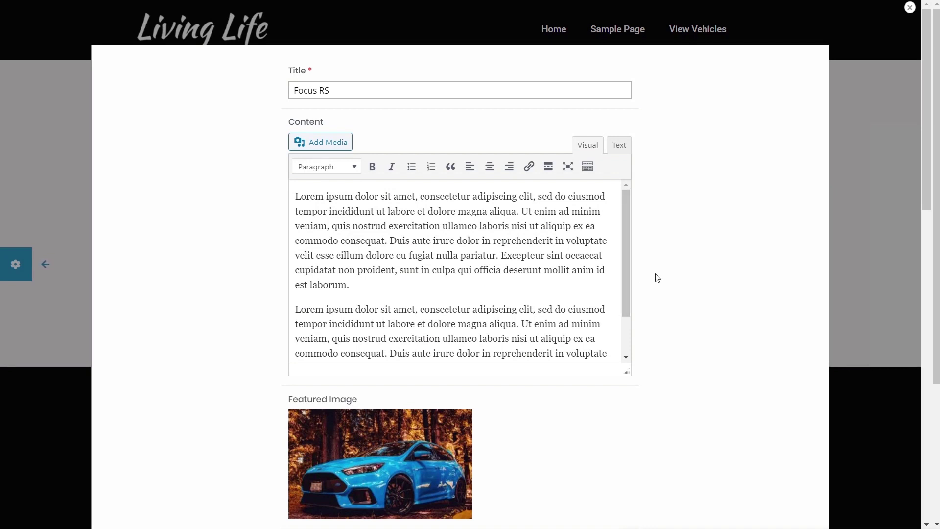
pyautogui.scroll(-1, 657, 278)
pyautogui.scroll(1, 656, 274)
pyautogui.scroll(-10, 244, 273)
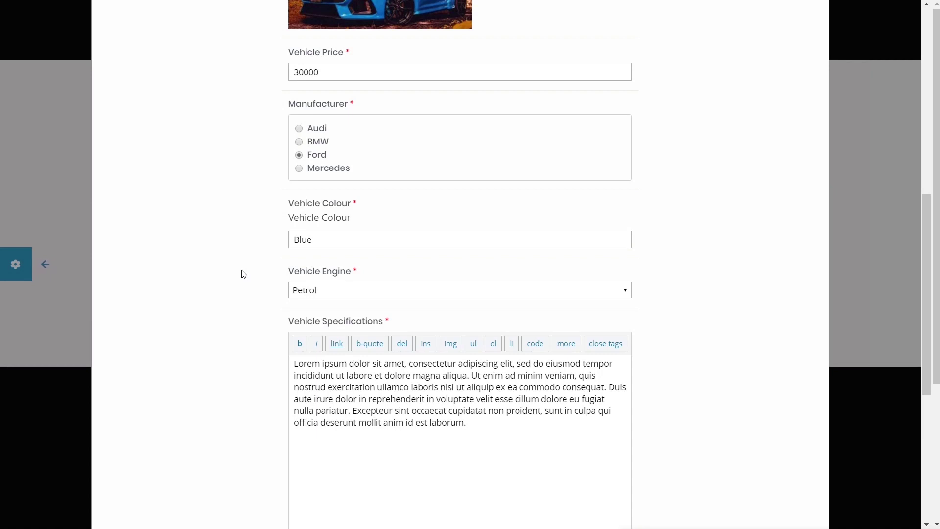
pyautogui.scroll(10, 721, 185)
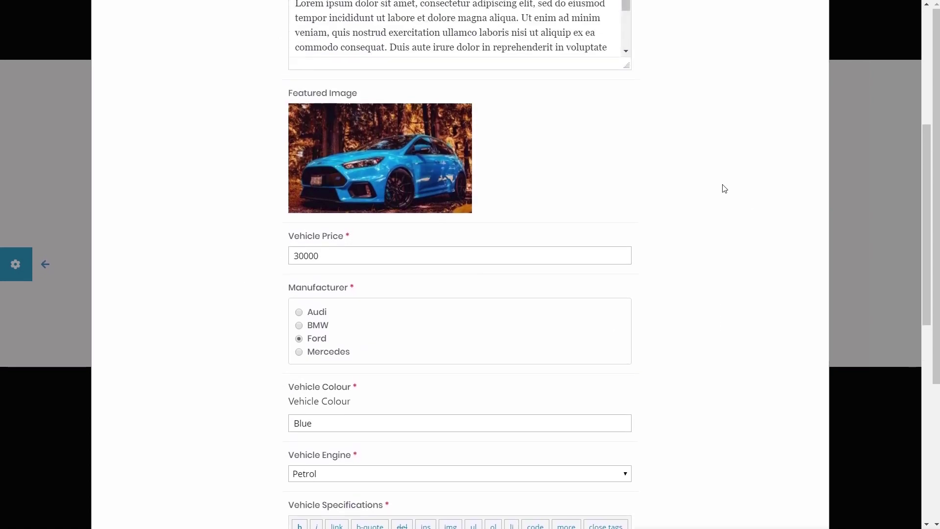
pyautogui.scroll(1, 739, 189)
pyautogui.click(909, 7)
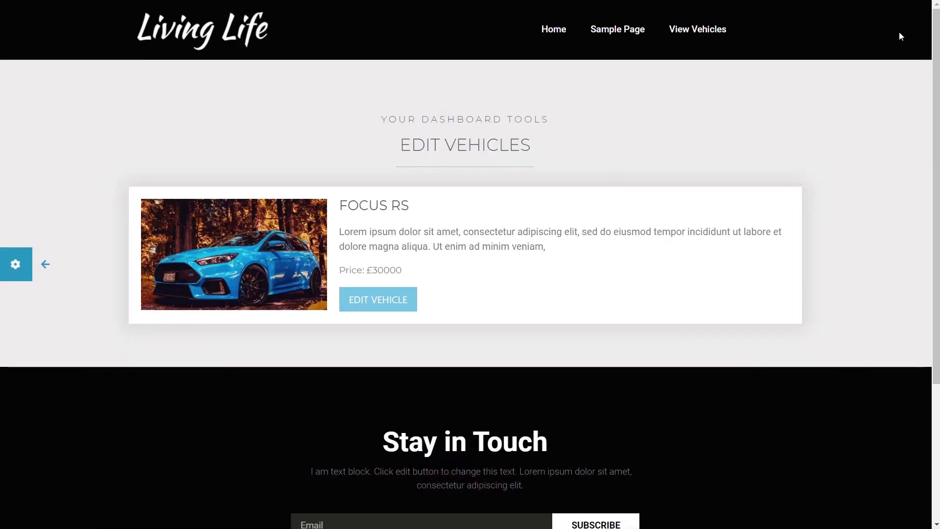
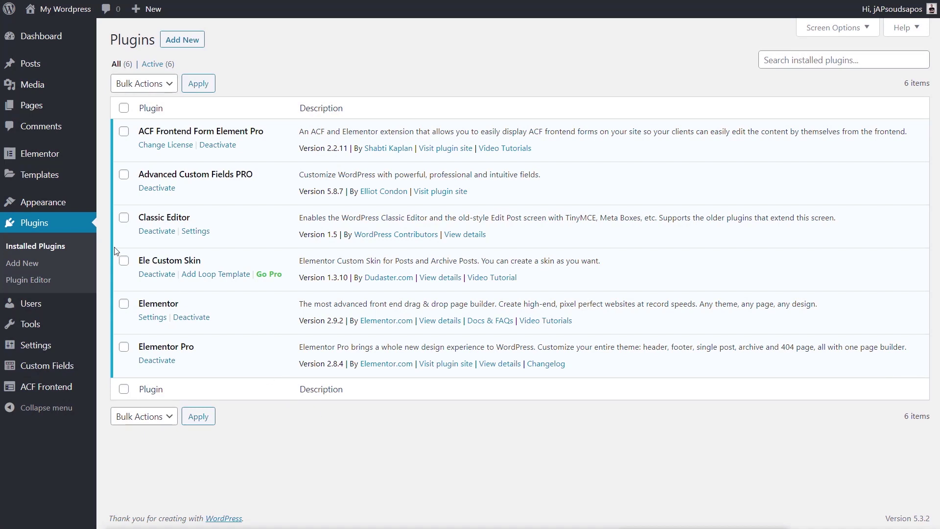
# - Load the Hello Elementor Child theme's functions.php in the Theme Editor
pyautogui.moveTo(58, 202)
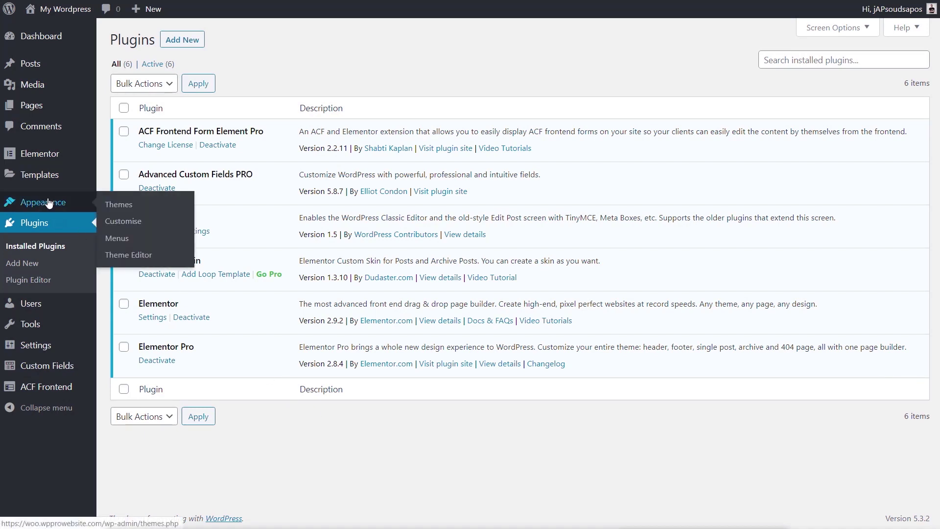
pyautogui.click(128, 256)
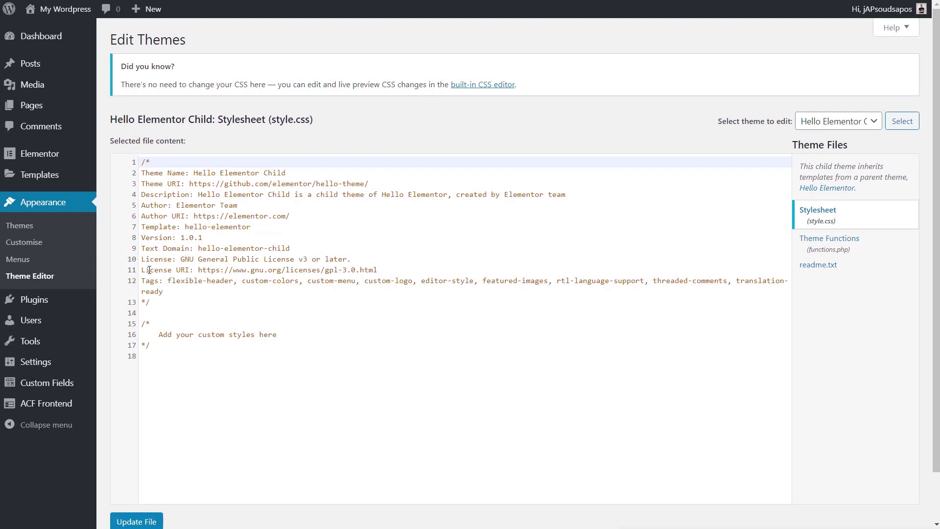
pyautogui.click(848, 246)
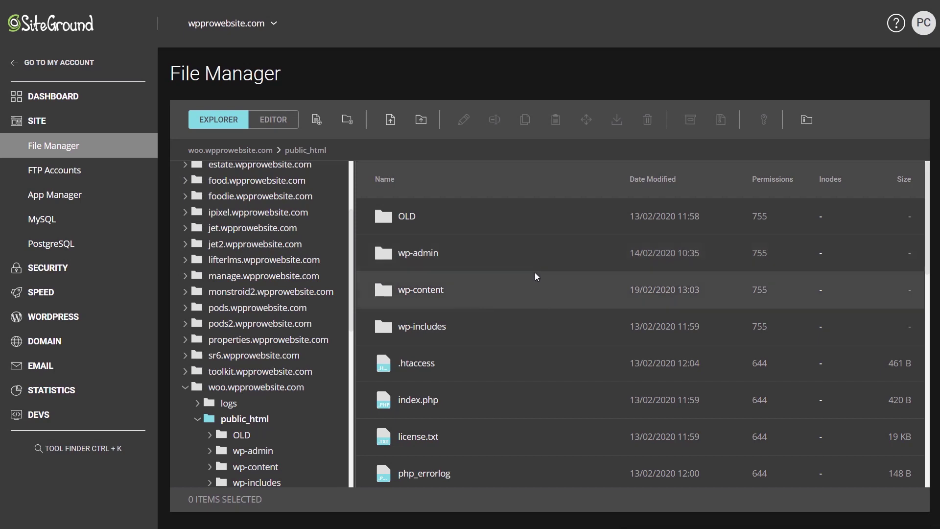
# - Browse File Manager to wp-content/themes/hello-theme-child-master and bring up functions.php's file actions
pyautogui.doubleClick(384, 296)
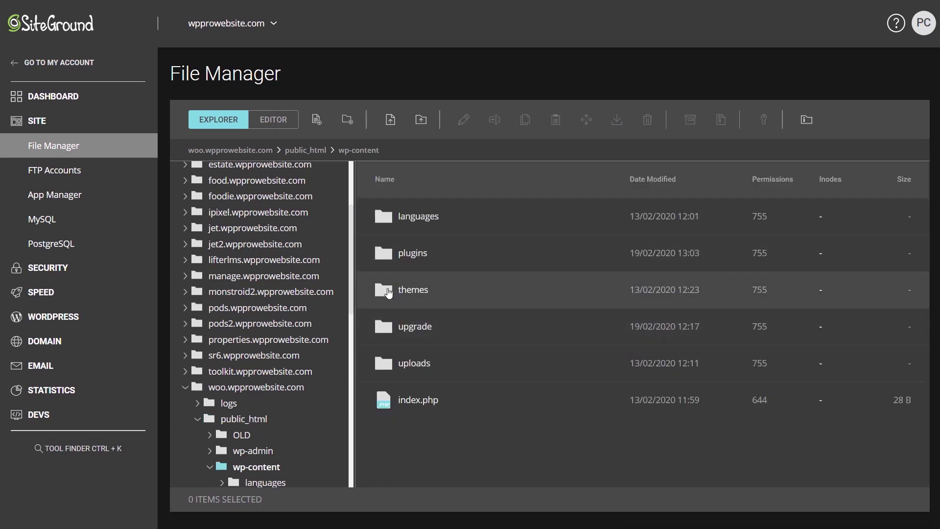
pyautogui.doubleClick(388, 291)
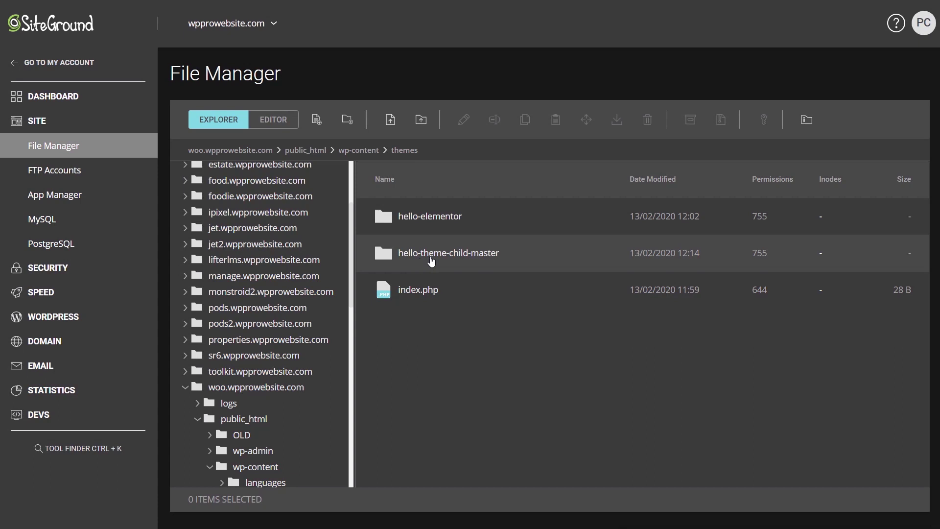
pyautogui.doubleClick(384, 257)
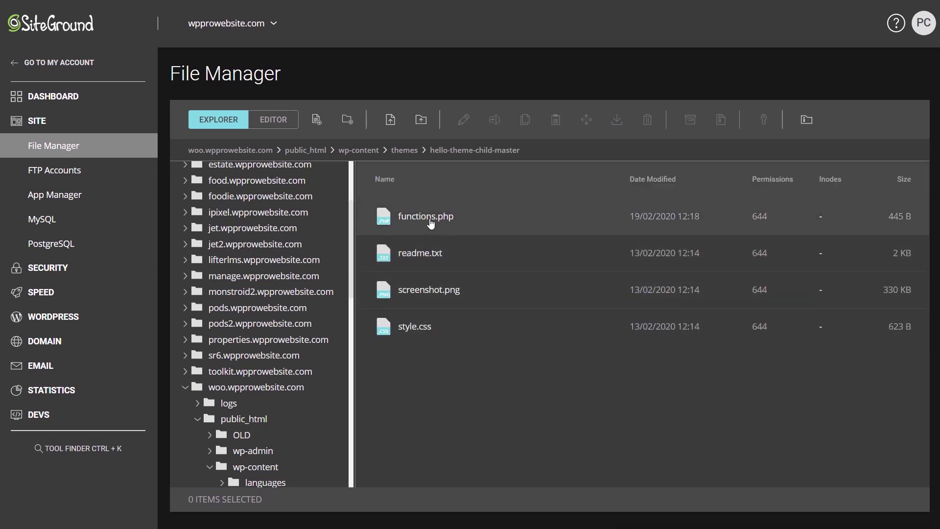
pyautogui.click(387, 221)
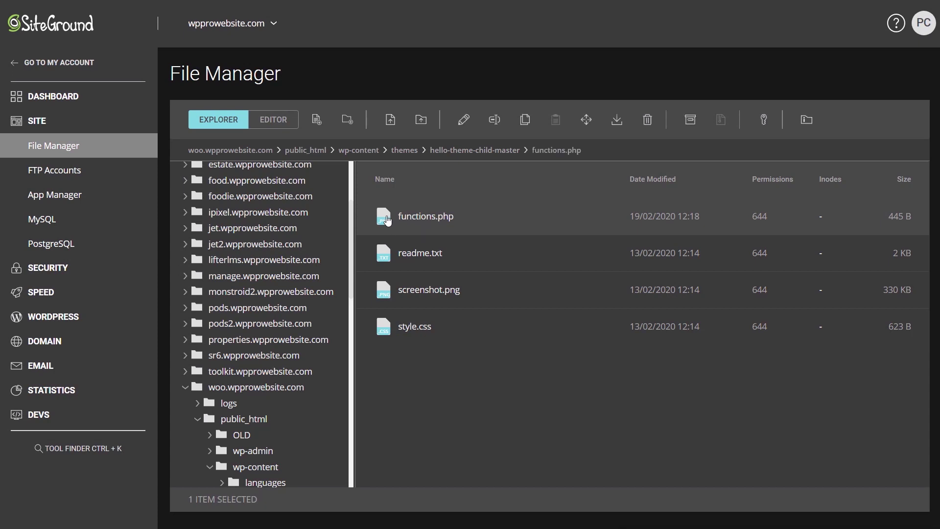
pyautogui.rightClick(388, 222)
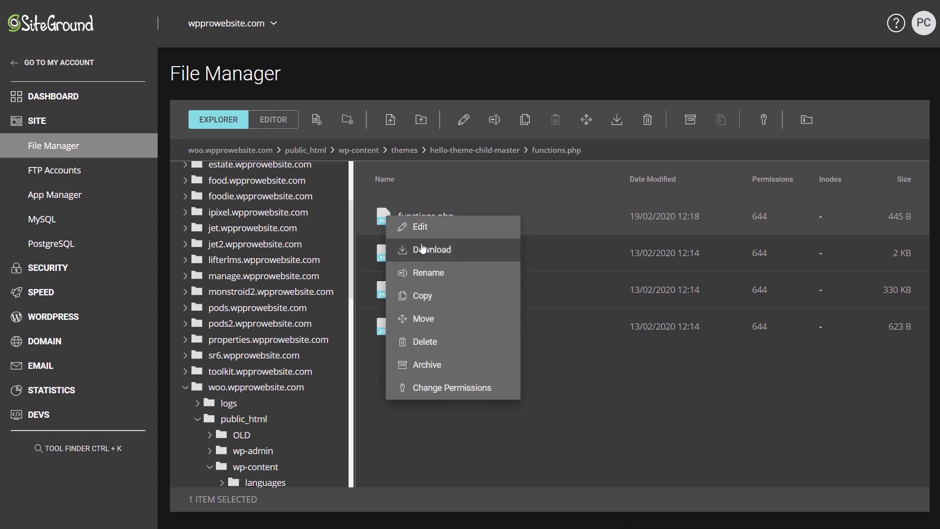
# - Paste the if( function_exists('acf_add_options_page') ) block after line 24 and save functions.php
pyautogui.click(418, 226)
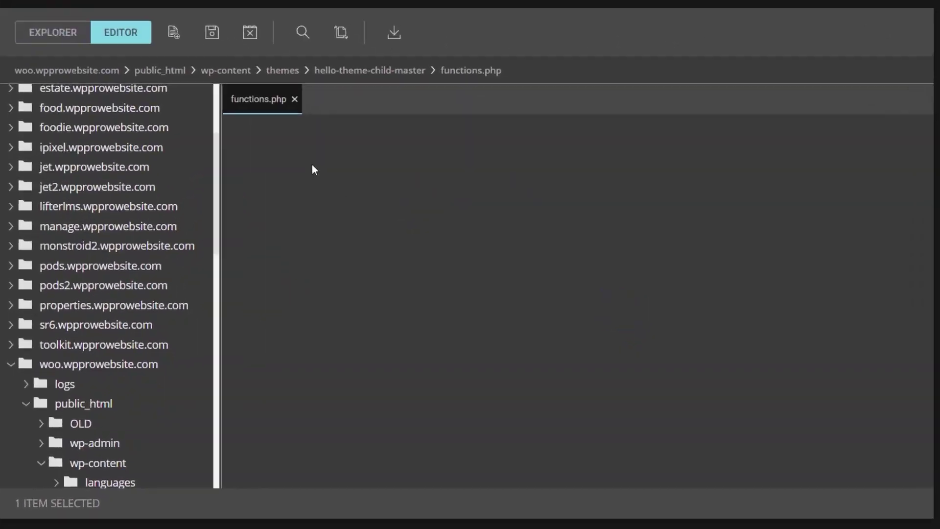
pyautogui.scroll(-2, 509, 216)
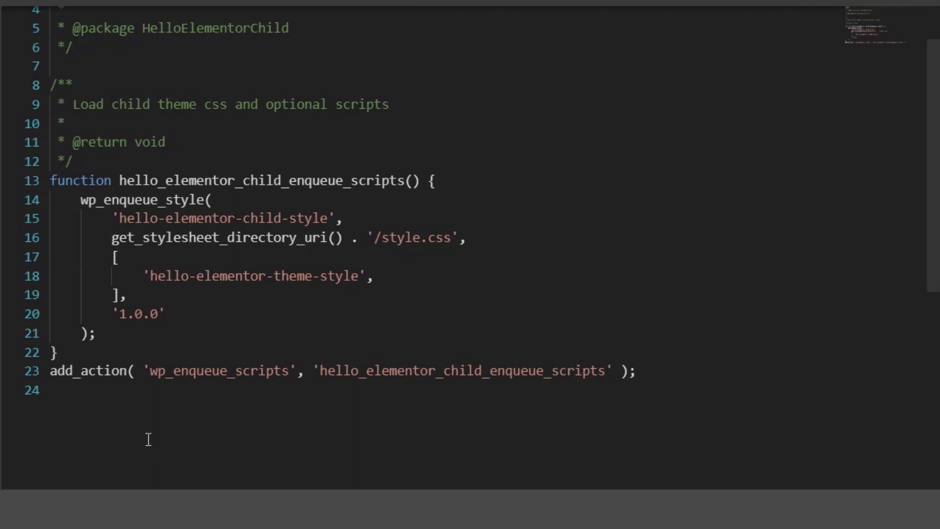
pyautogui.click(67, 396)
pyautogui.press('Return')
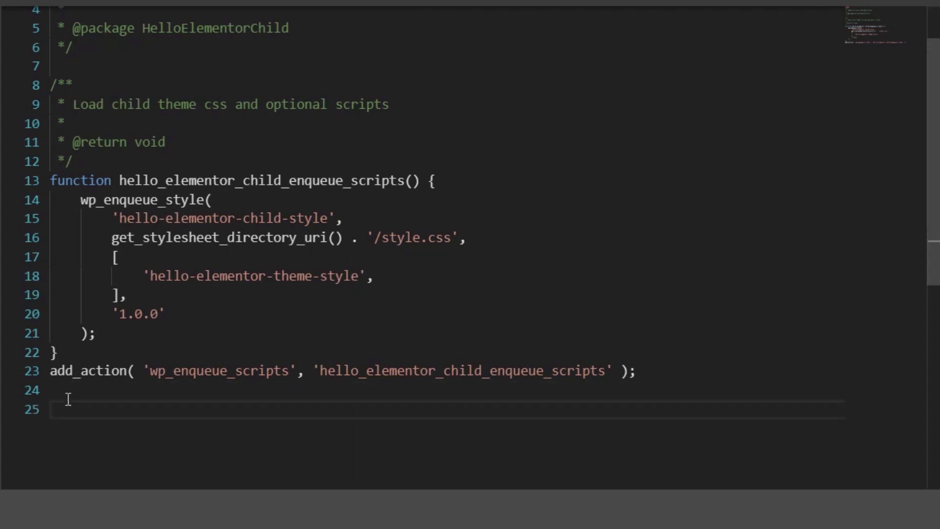
pyautogui.write("if( function_exists('acf_add_options_page') ) {      acf_add_options_page();  }")
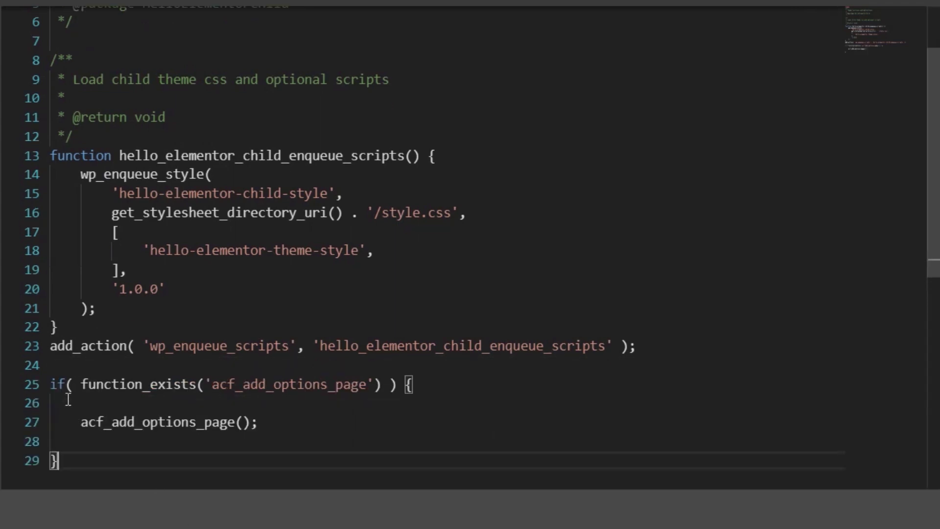
pyautogui.moveTo(51, 459); pyautogui.dragTo(42, 382)
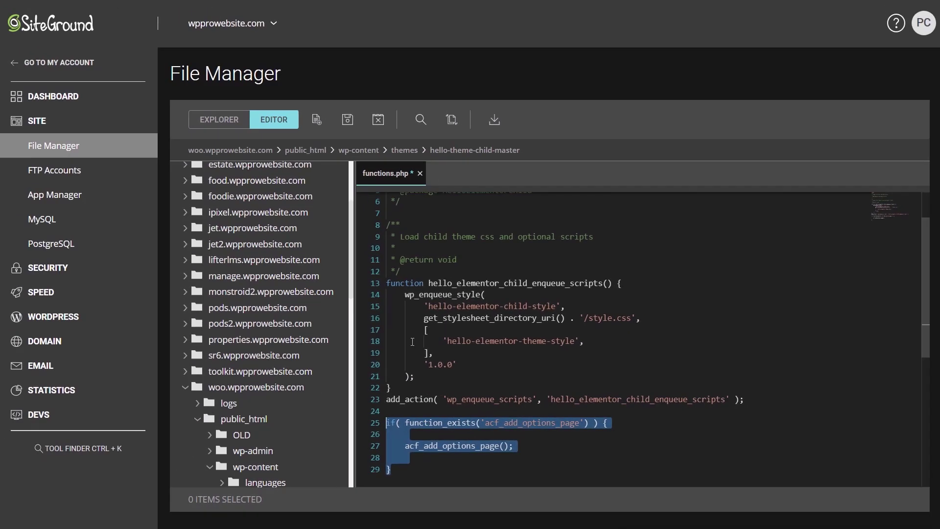
pyautogui.click(348, 123)
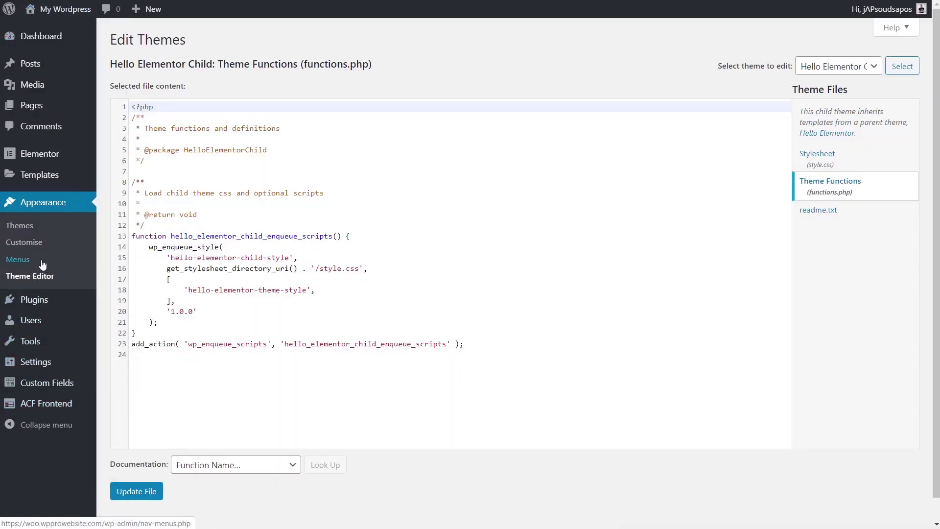
# - Reload the admin via the My Wordpress site link and go to the new Options page
pyautogui.click(30, 8)
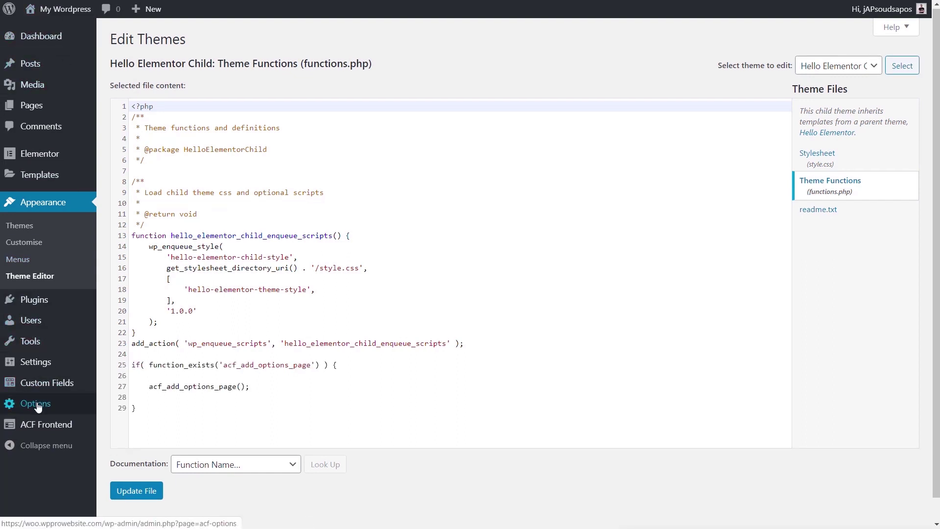
pyautogui.click(38, 407)
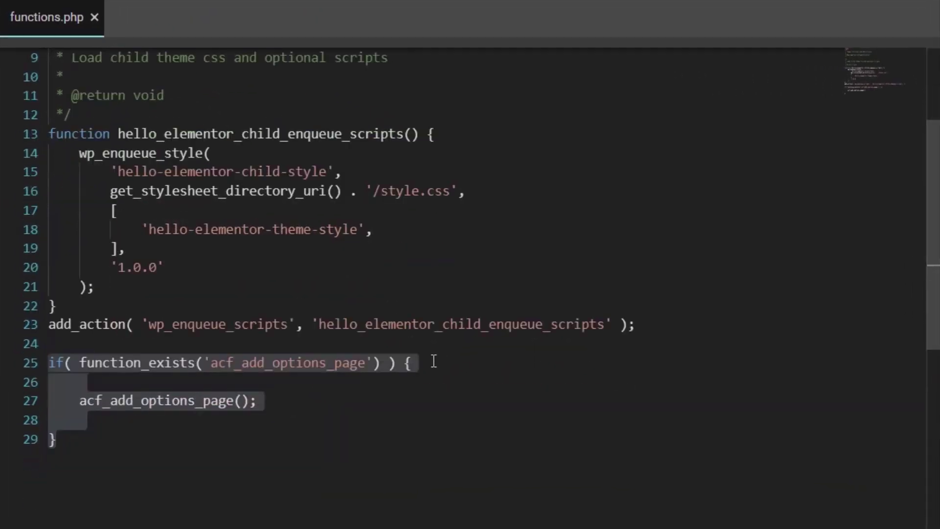
# - Paste the my_login_redirect function with add_filter('login_redirect') below the block and check its /dashboard/ path
pyautogui.scroll(-1, 433, 361)
pyautogui.click(118, 380)
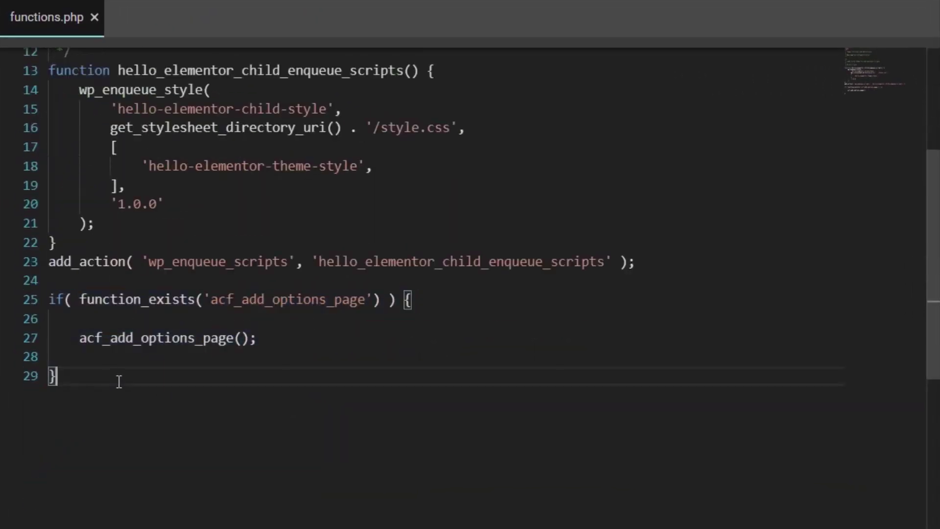
pyautogui.press('Return')
pyautogui.press('Return')
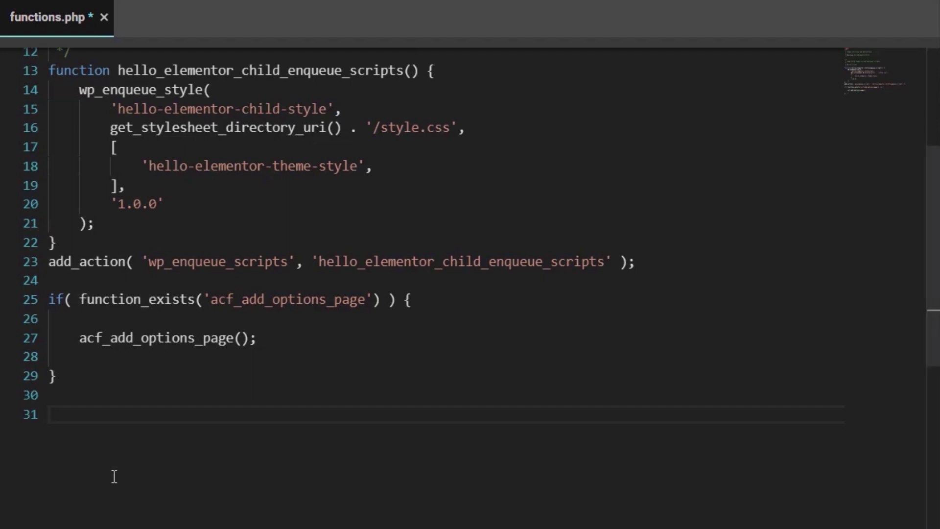
pyautogui.write("function my_login_redirect( $url, $request, $user ){ if( $user && is_object( $user ) && is_a( $user, 'WP_User' ) ) { if( $user->has_cap( 'administrator') or $user->has_cap( 'author')) { $url = admin_url(); } else { $url = home_url('/dashboard/'); } } return $url; } add_filter('login_redirect', 'my_login_redirect', 10, 3 );")
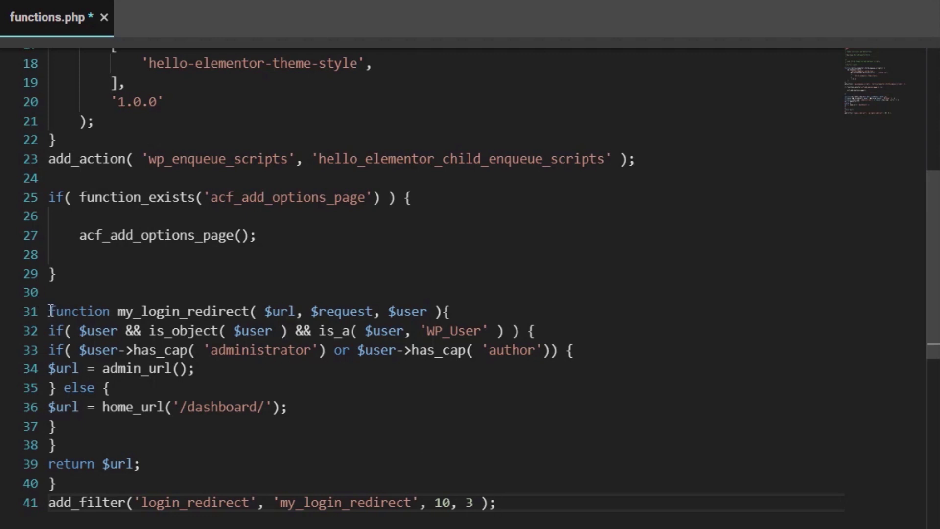
pyautogui.moveTo(47, 312); pyautogui.dragTo(501, 497)
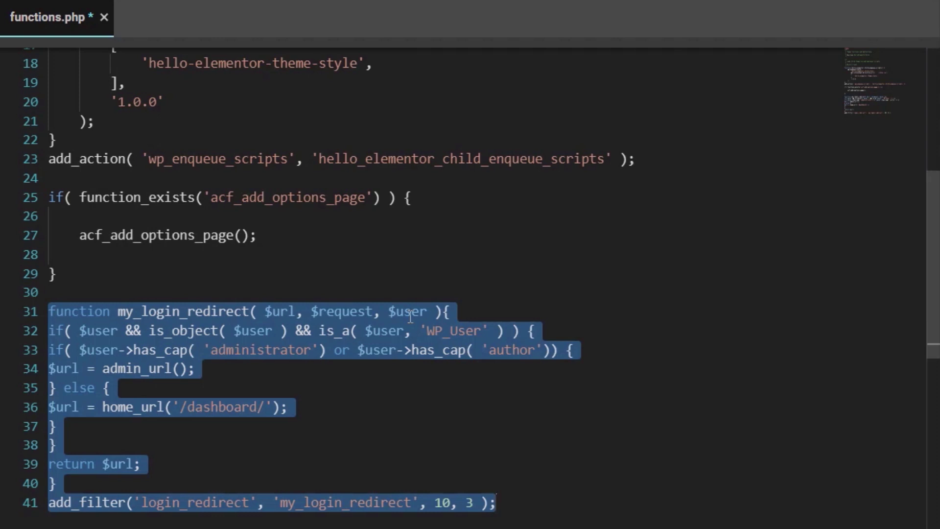
pyautogui.click(262, 374)
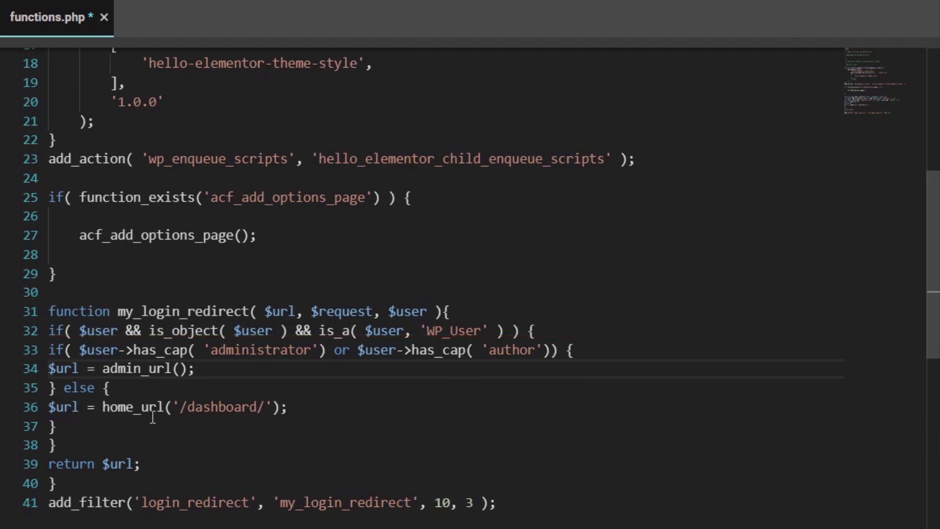
pyautogui.moveTo(180, 410); pyautogui.dragTo(264, 410)
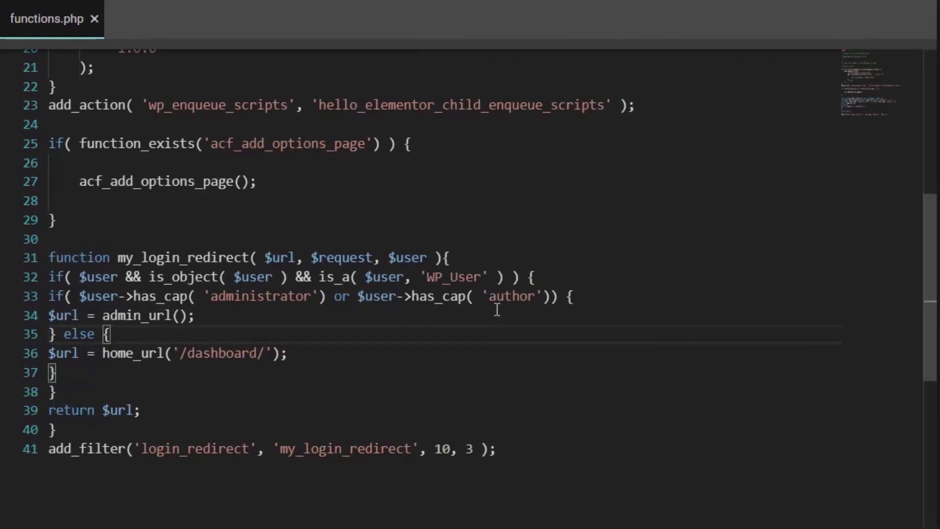
# - Replace 'author' with 'editor' on line 33 and save functions.php
pyautogui.doubleClick(518, 296)
pyautogui.write('editor')
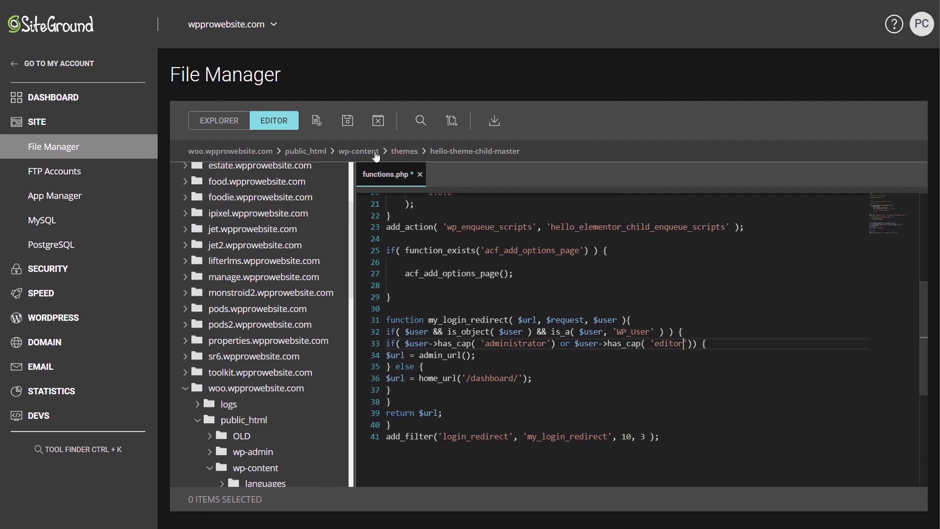
pyautogui.click(347, 123)
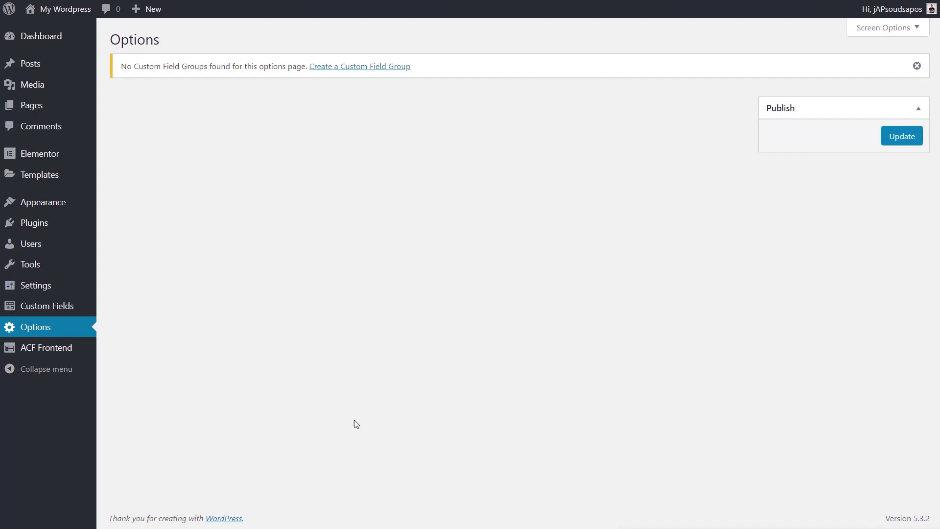
# - Publish a new page titled 'dashboard' with its visibility set to Private
pyautogui.moveTo(54, 109)
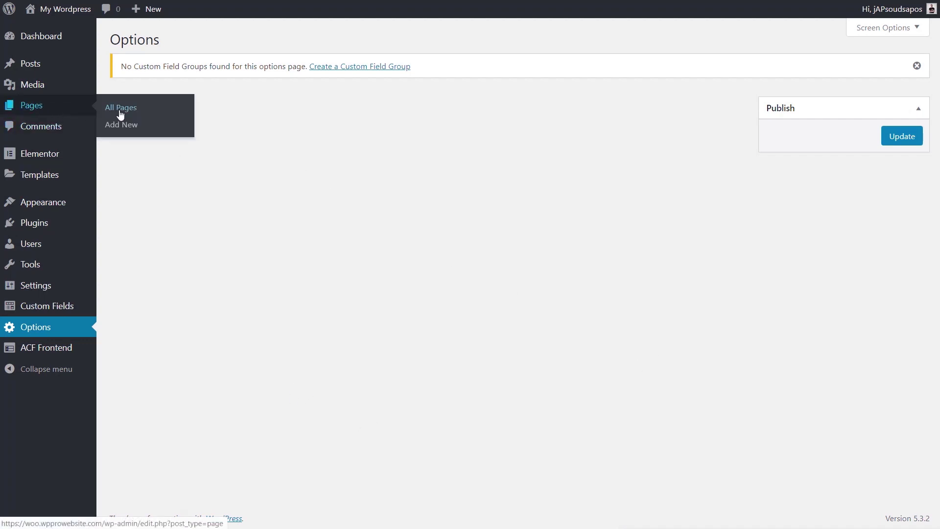
pyautogui.click(123, 126)
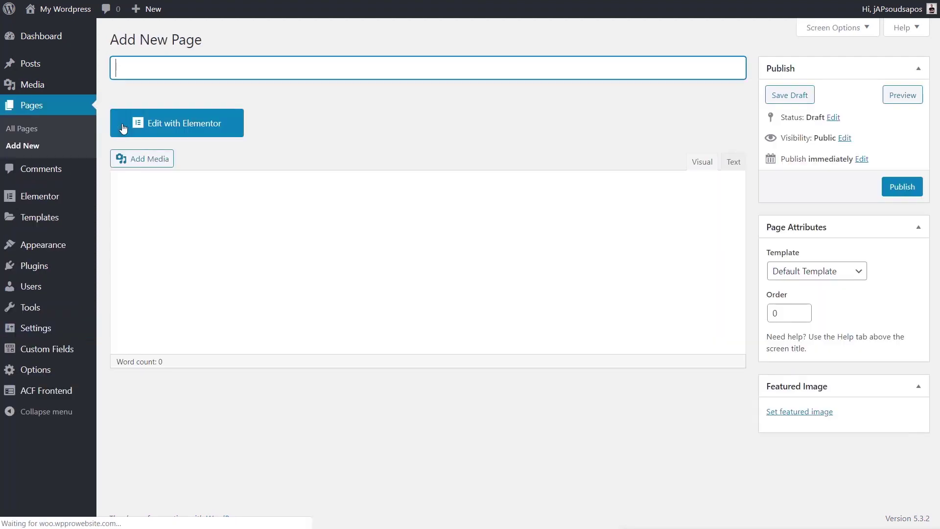
pyautogui.write('dashboard')
pyautogui.click(903, 186)
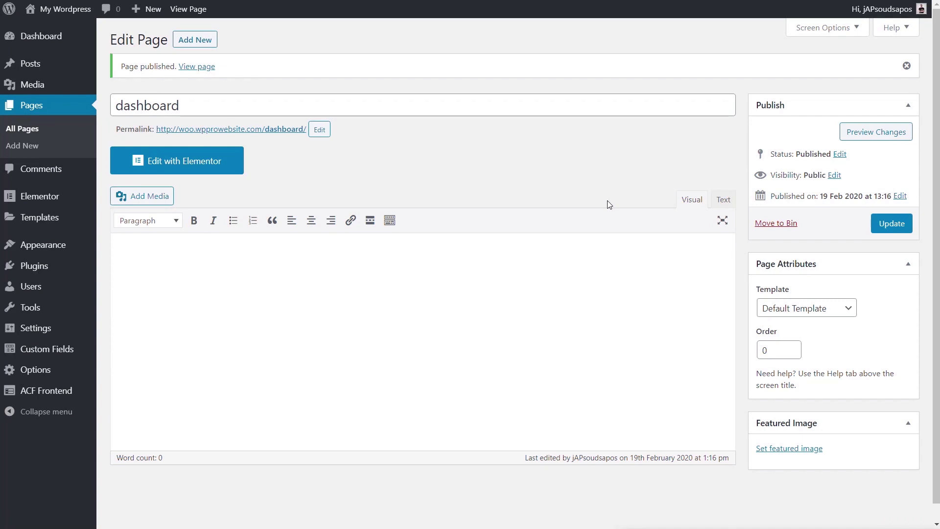
pyautogui.click(834, 176)
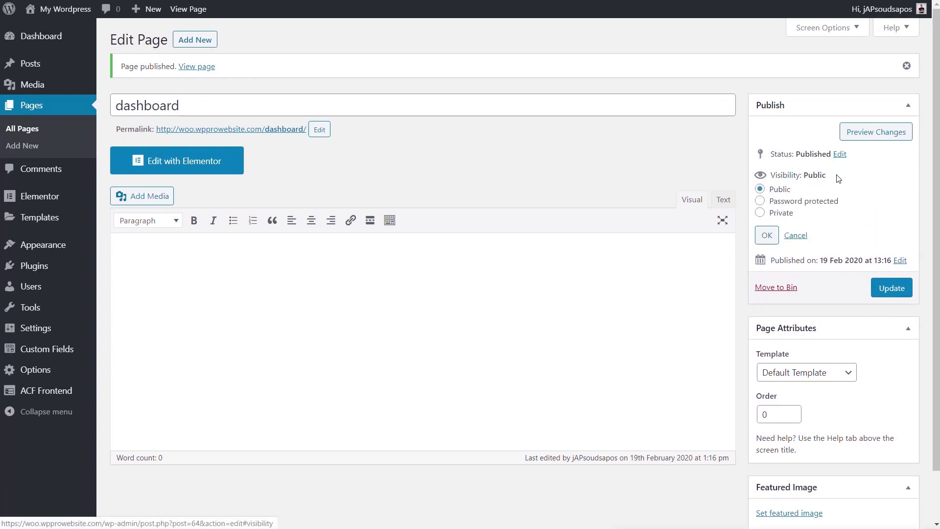
pyautogui.click(762, 213)
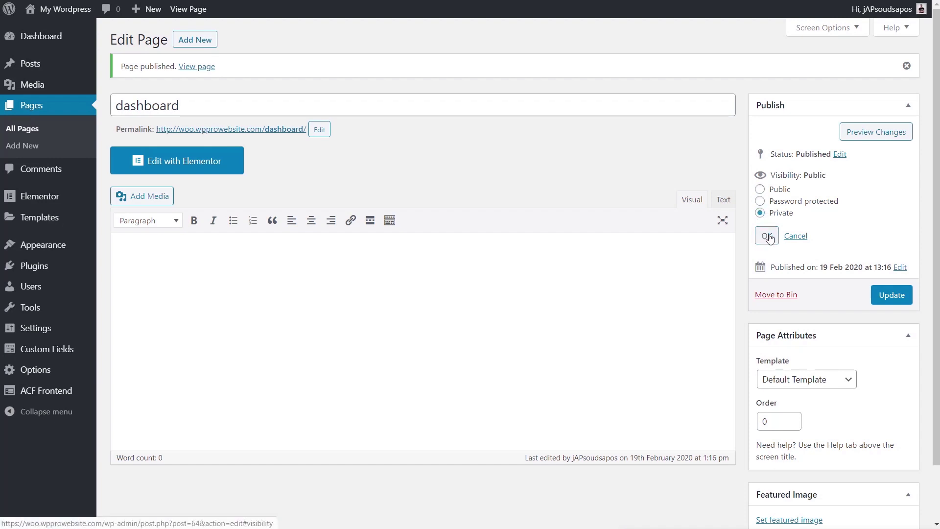
pyautogui.click(767, 236)
pyautogui.click(891, 223)
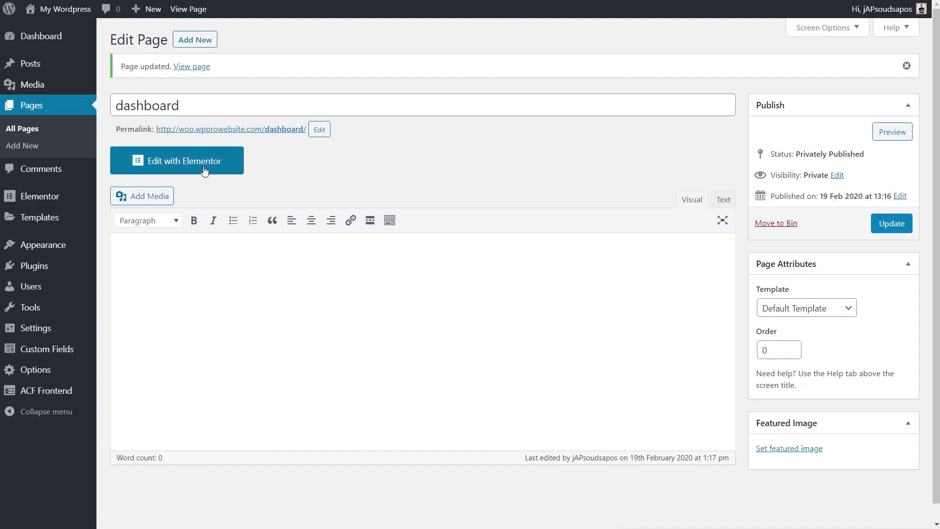
# - Write 'This is my dashboard' in the page content, correcting the misspelling
pyautogui.click(195, 272)
pyautogui.write('This is my das')
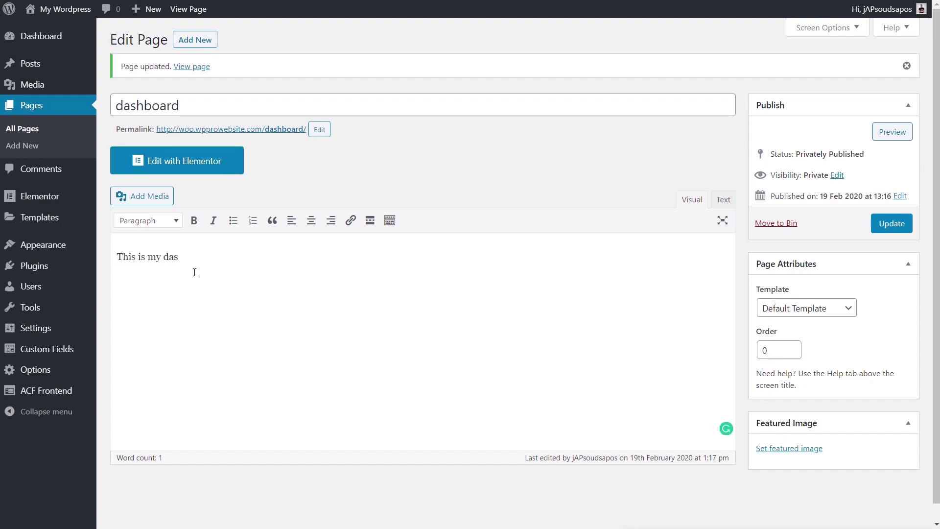
pyautogui.write('hbaord')
pyautogui.press('BackSpace')
pyautogui.press('BackSpace')
pyautogui.press('BackSpace')
pyautogui.press('BackSpace')
pyautogui.write('oard')
pyautogui.moveTo(48, 289)
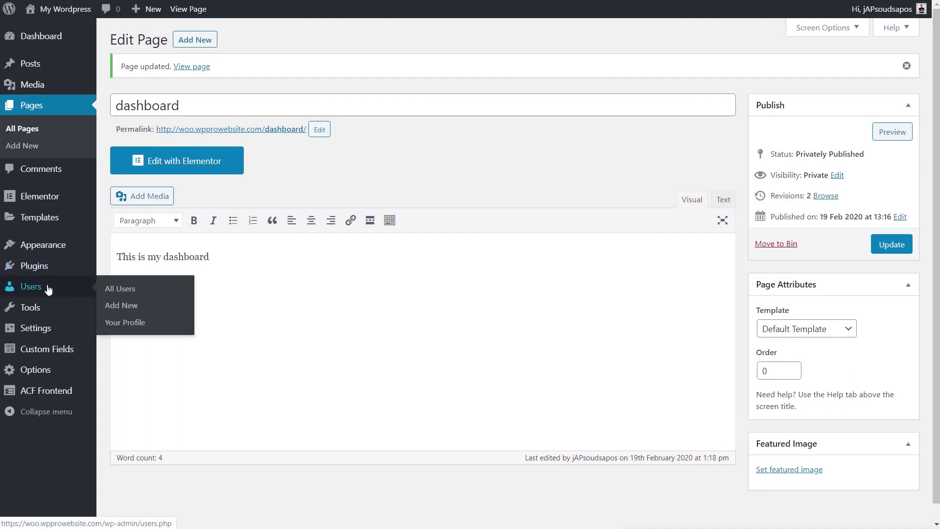
# - Start a new user, entering the username and the e-mail address
pyautogui.click(123, 306)
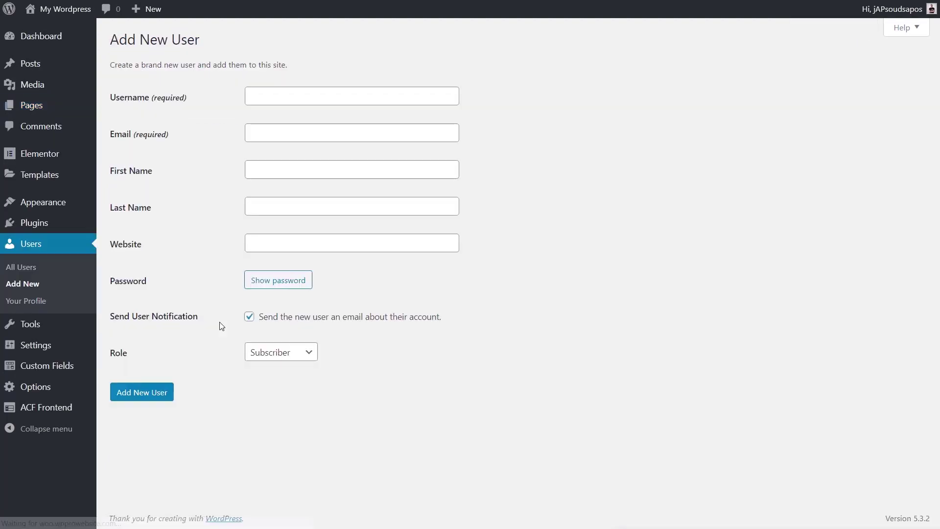
pyautogui.click(277, 99)
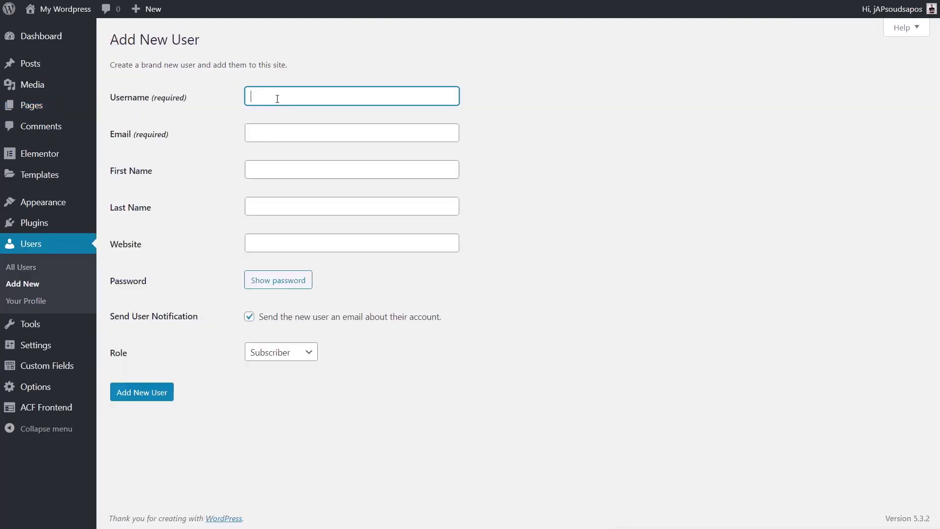
pyautogui.click(288, 138)
pyautogui.write('no@')
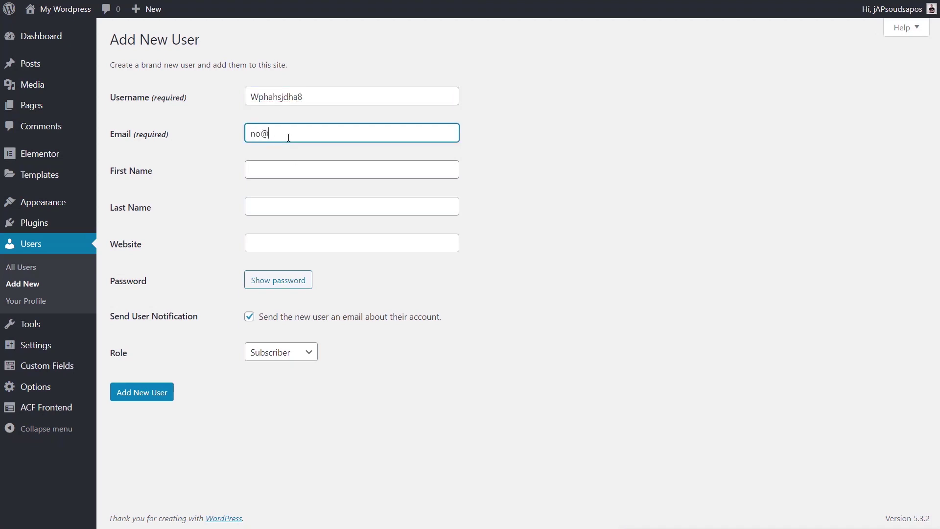
pyautogui.write('email.com')
# - Shorten the generated password, choose the Editor role, skip the notification e-mail, and create the user
pyautogui.click(291, 283)
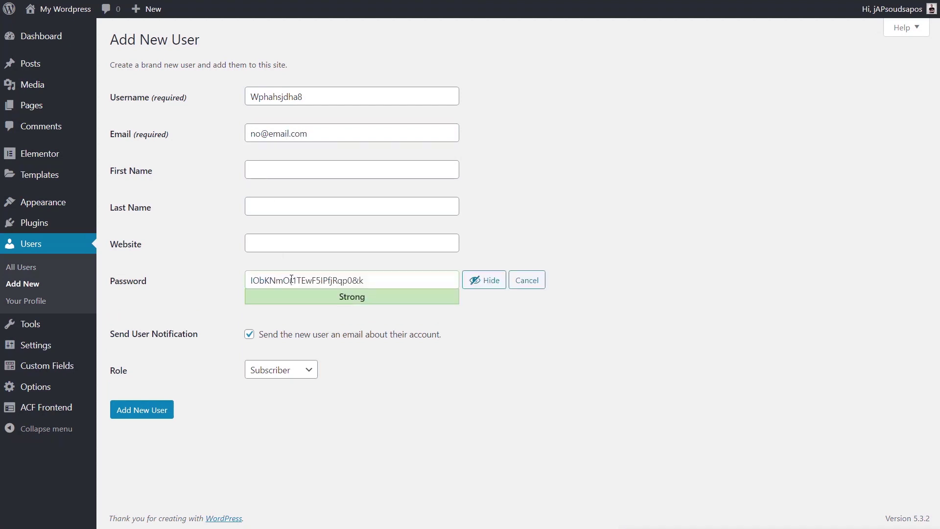
pyautogui.moveTo(384, 280); pyautogui.dragTo(244, 284)
pyautogui.press('BackSpace')
pyautogui.press('BackSpace')
pyautogui.press('BackSpace')
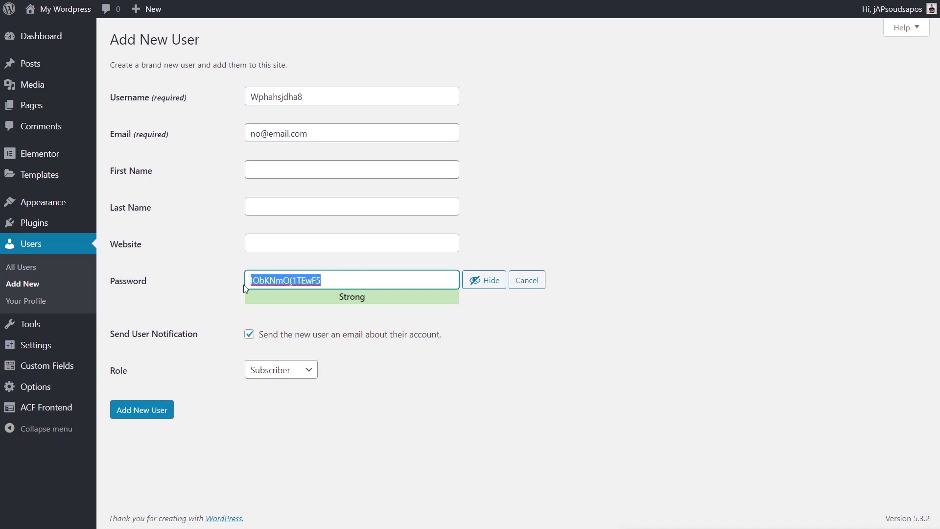
pyautogui.click(305, 370)
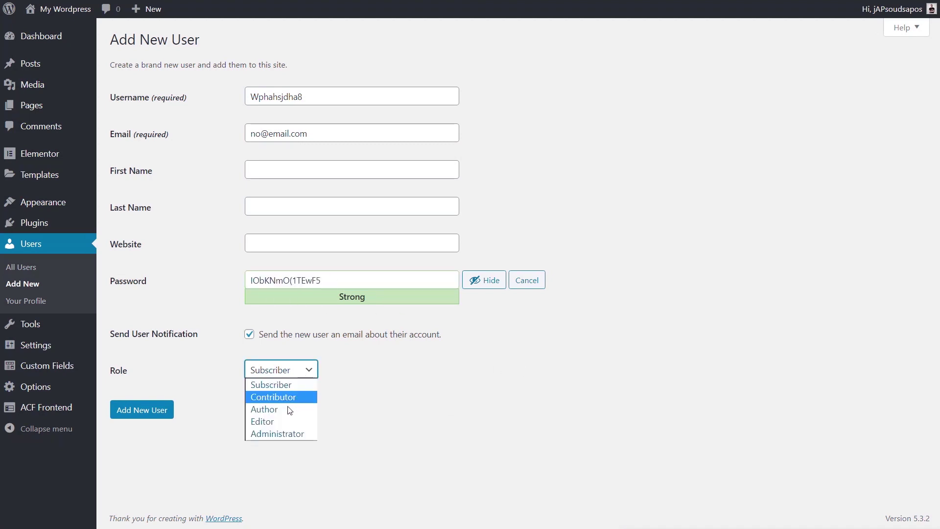
pyautogui.click(277, 422)
pyautogui.click(250, 334)
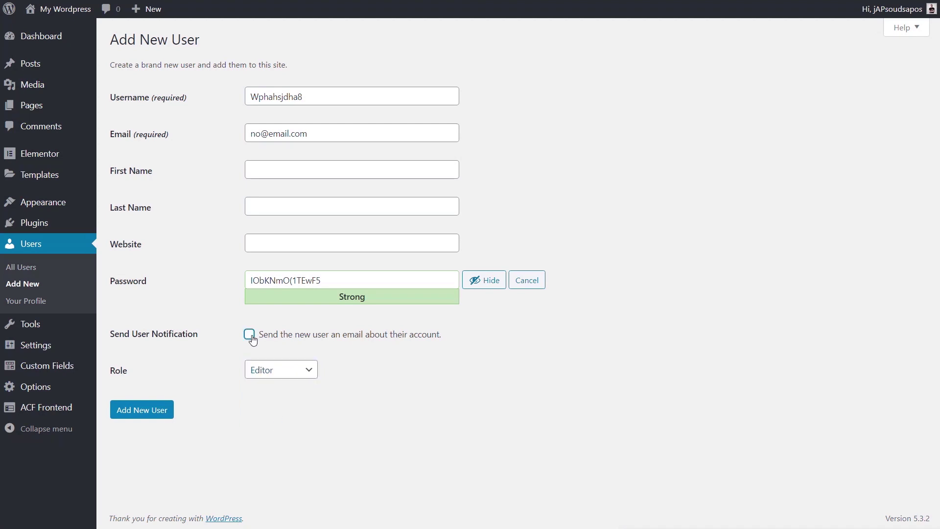
pyautogui.click(481, 282)
pyautogui.click(147, 414)
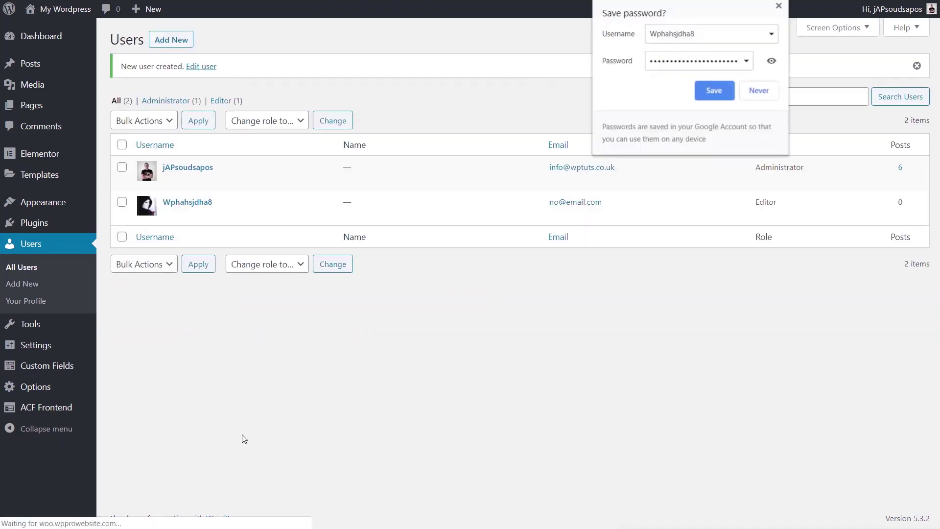
# - Log in as the new Editor and confirm the 'Private: dashboard' page is displayed
pyautogui.click(778, 6)
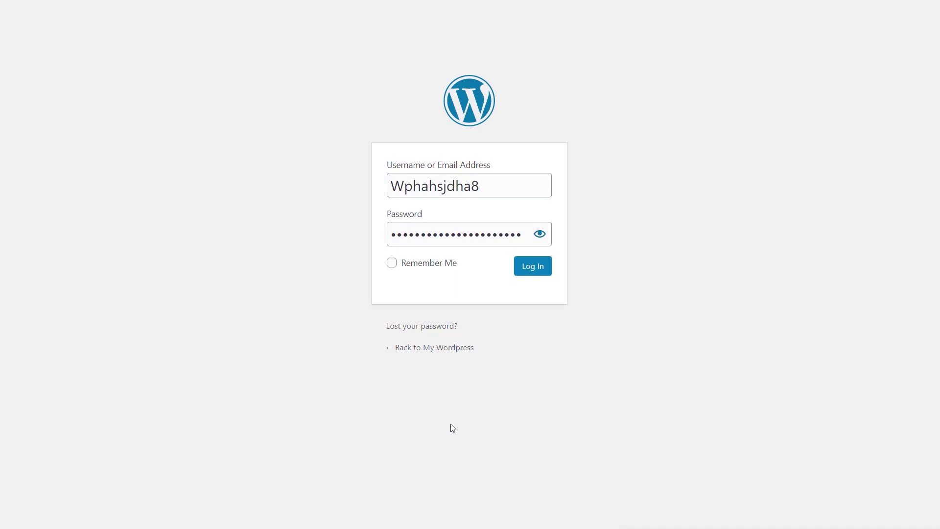
pyautogui.click(533, 267)
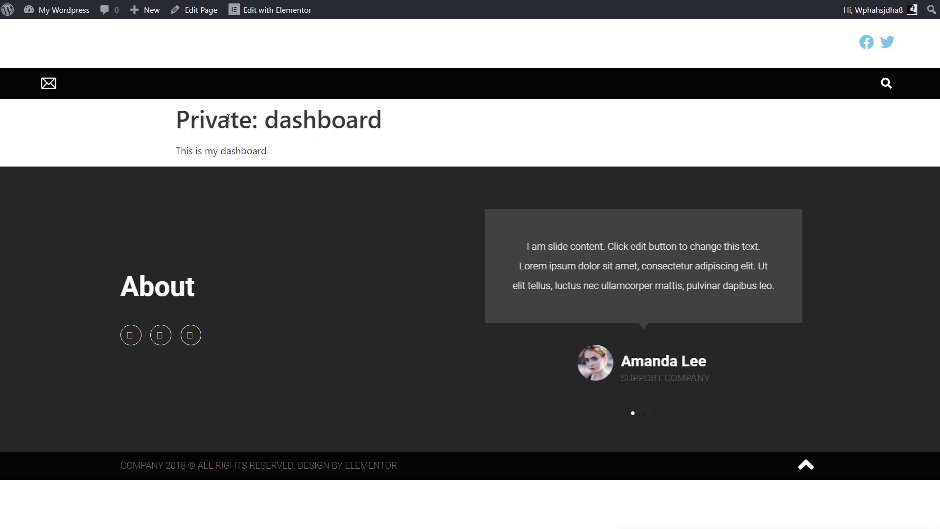
pyautogui.moveTo(257, 122); pyautogui.dragTo(175, 122)
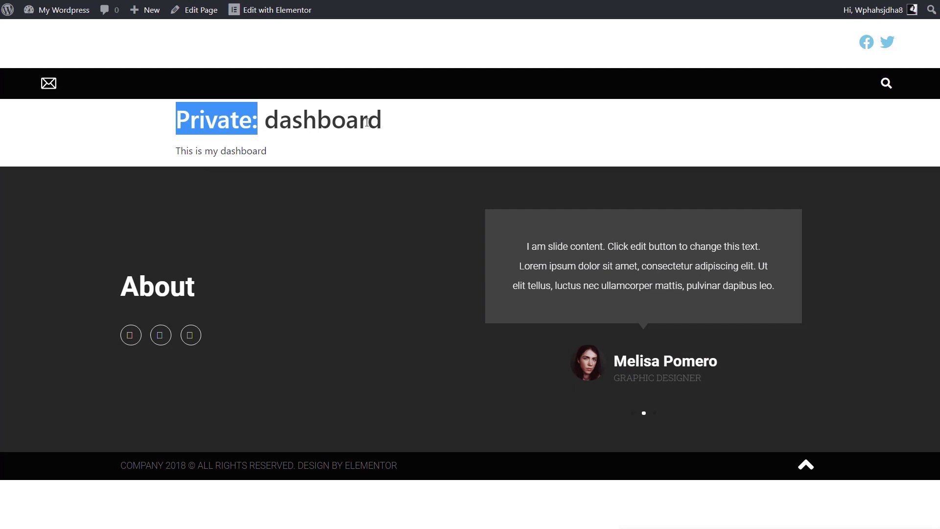
pyautogui.moveTo(386, 118); pyautogui.dragTo(303, 119)
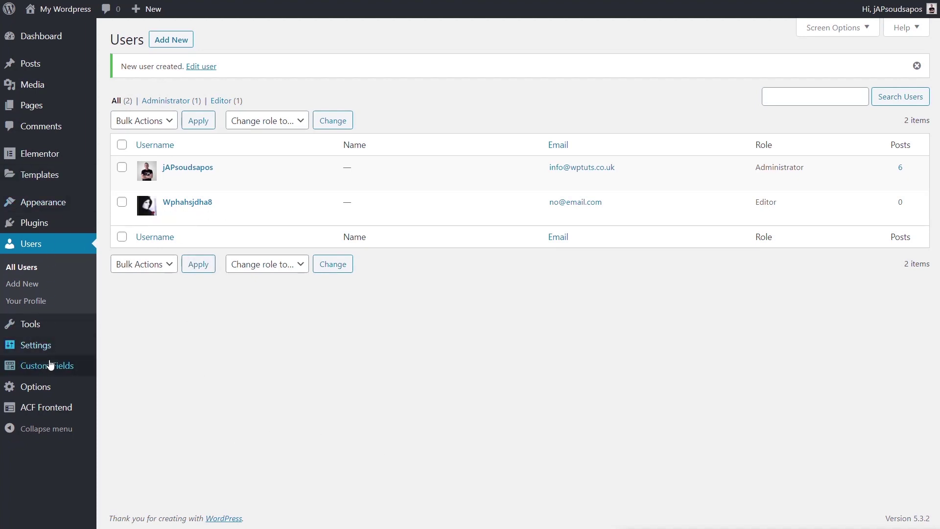
# - Create a new custom field group titled 'Options'
pyautogui.moveTo(49, 367)
pyautogui.click(116, 387)
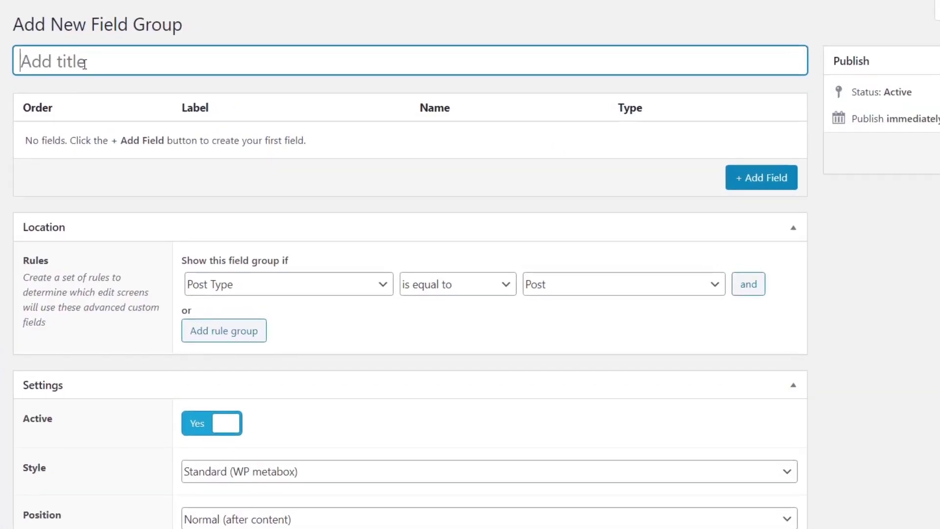
pyautogui.write('Options')
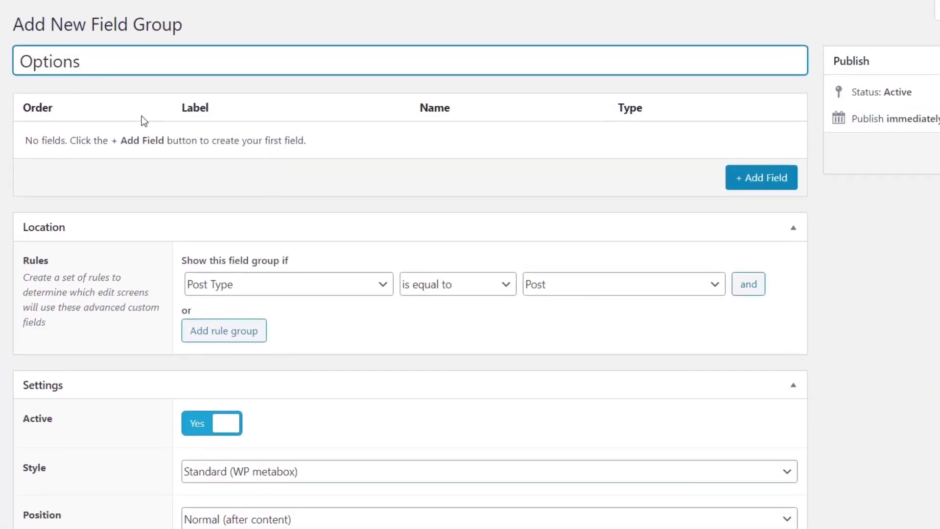
pyautogui.click(880, 374)
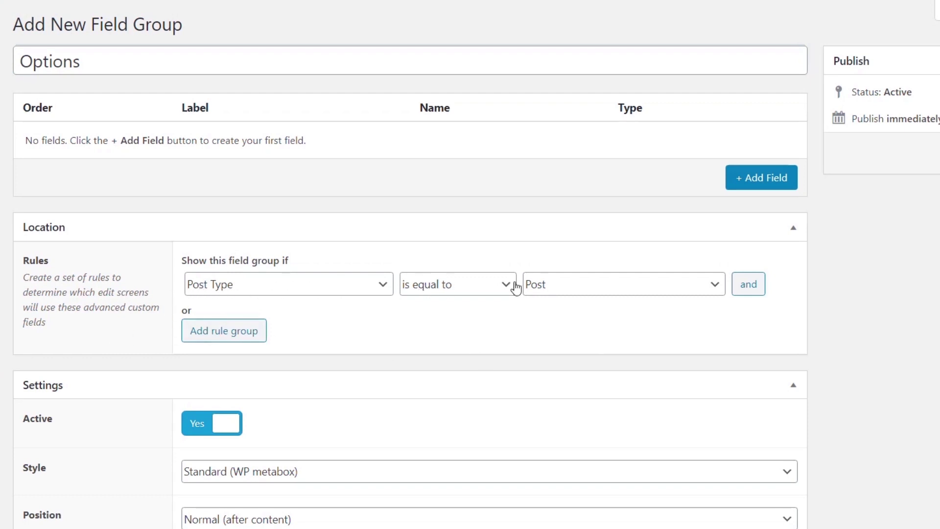
# - Set the location rule to Options Page is equal to Options and review the Settings
pyautogui.scroll(-2, 390, 218)
pyautogui.scroll(-1, 390, 217)
pyautogui.click(384, 172)
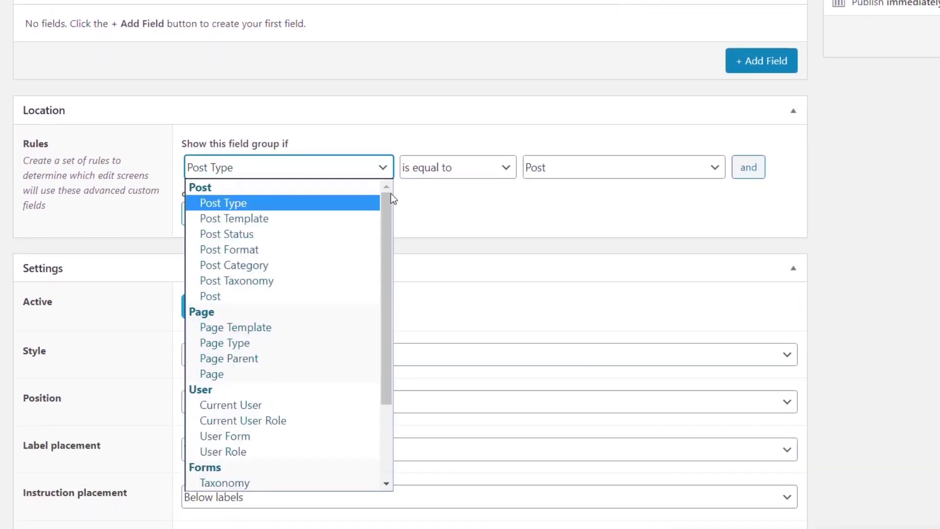
pyautogui.moveTo(388, 219); pyautogui.dragTo(292, 421)
pyautogui.scroll(-3, 382, 392)
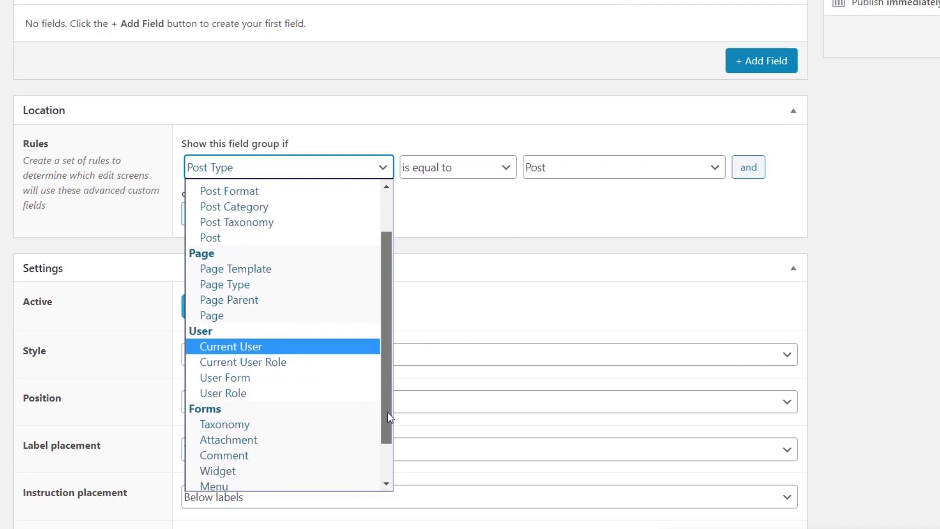
pyautogui.click(270, 490)
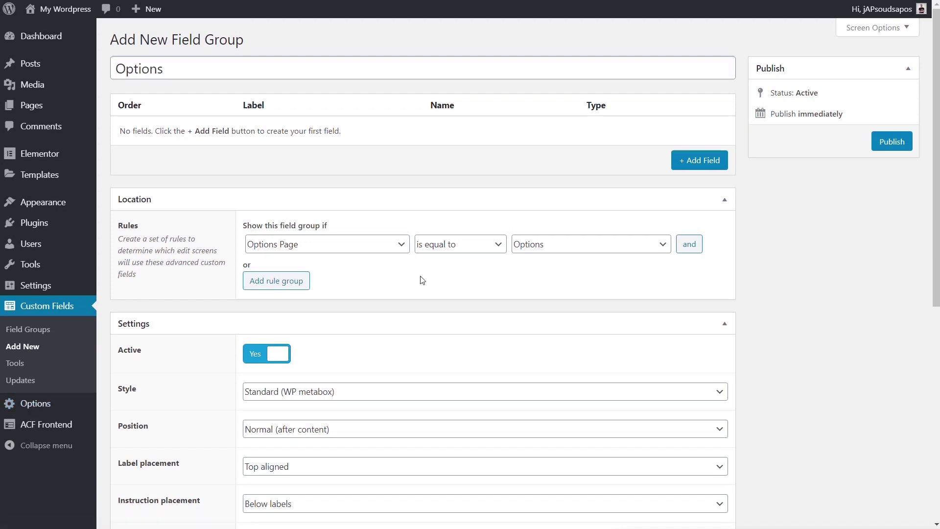
pyautogui.scroll(-3, 742, 354)
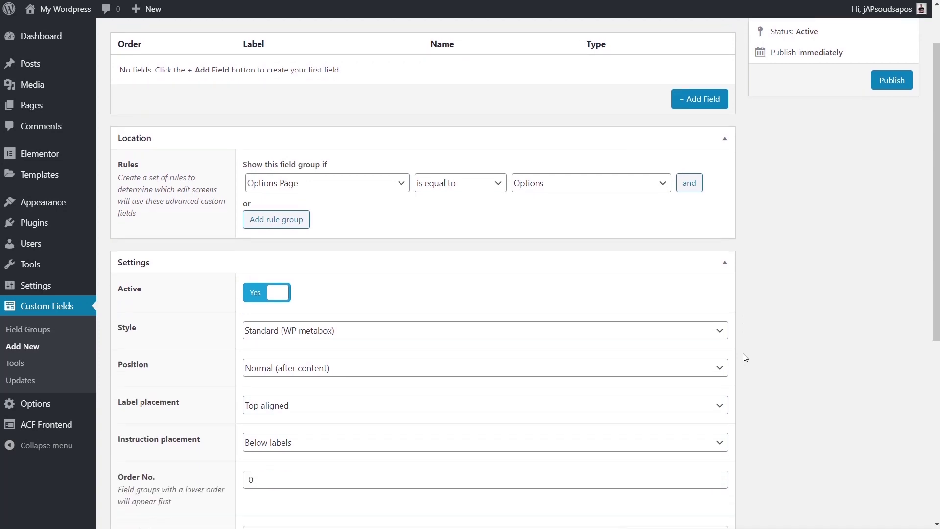
pyautogui.scroll(-2, 742, 354)
pyautogui.scroll(-4, 743, 354)
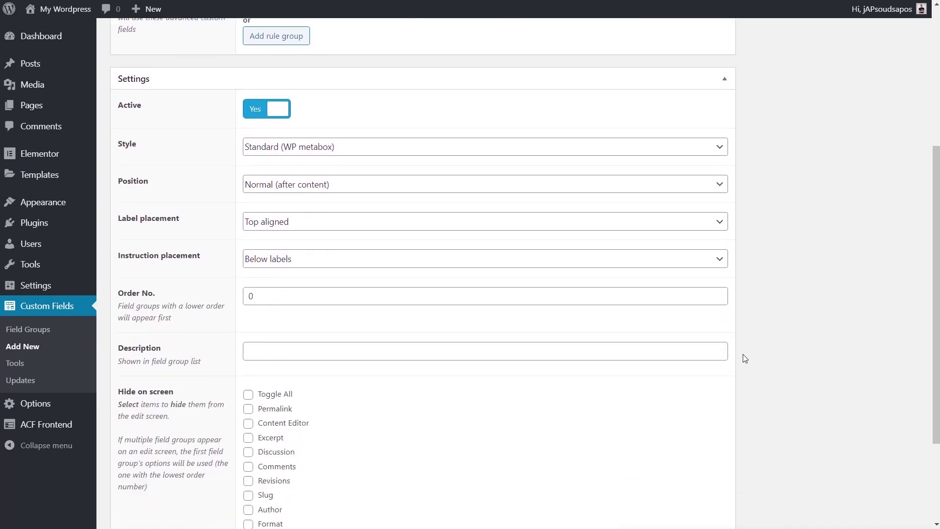
pyautogui.scroll(10, 742, 354)
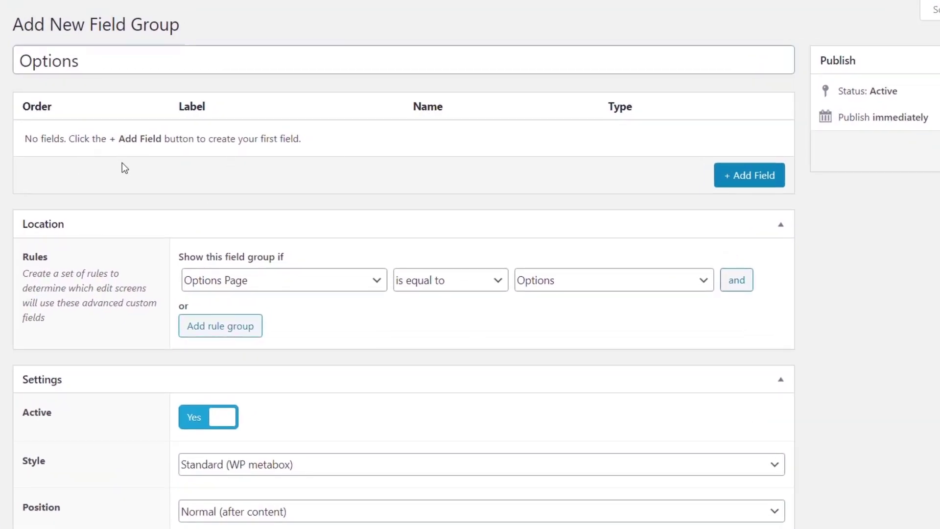
# - Add an Opening Hours field of type Text Area to the Options field group
pyautogui.click(750, 177)
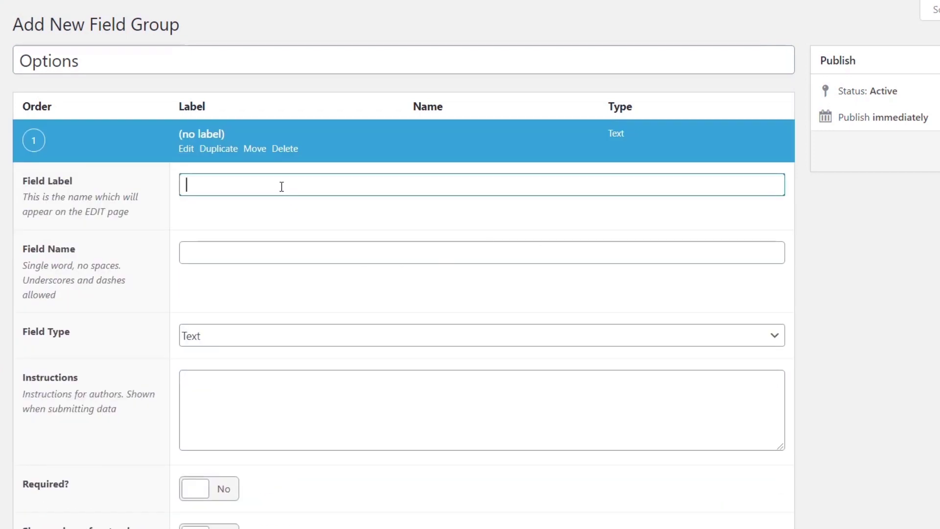
pyautogui.write('Opening Hours')
pyautogui.click(218, 253)
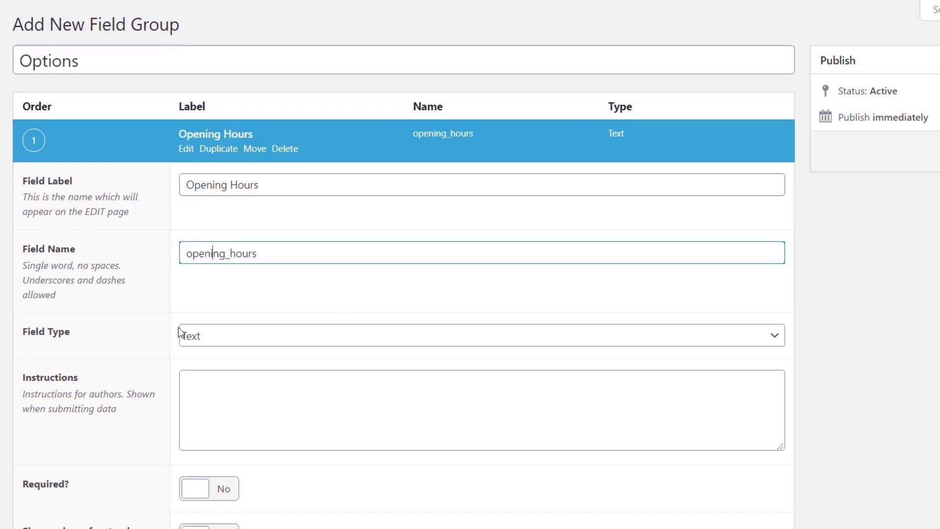
pyautogui.click(244, 339)
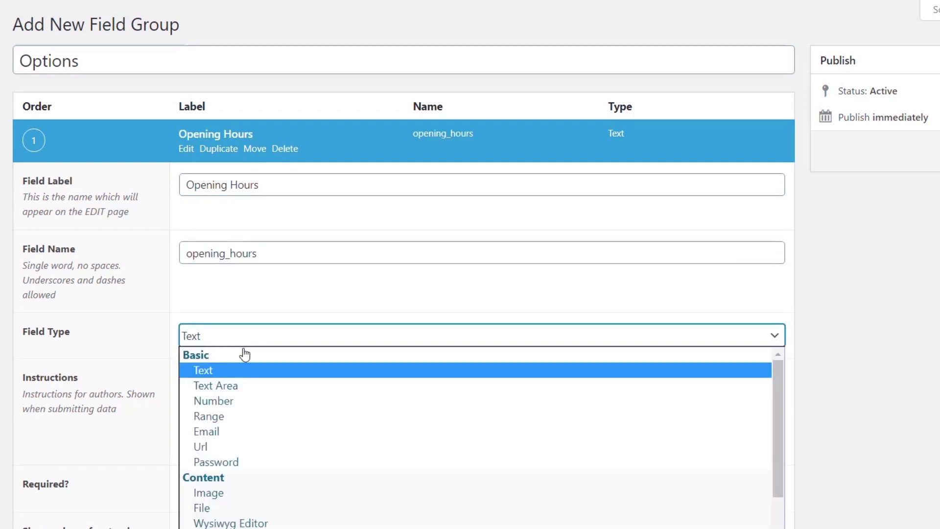
pyautogui.click(242, 385)
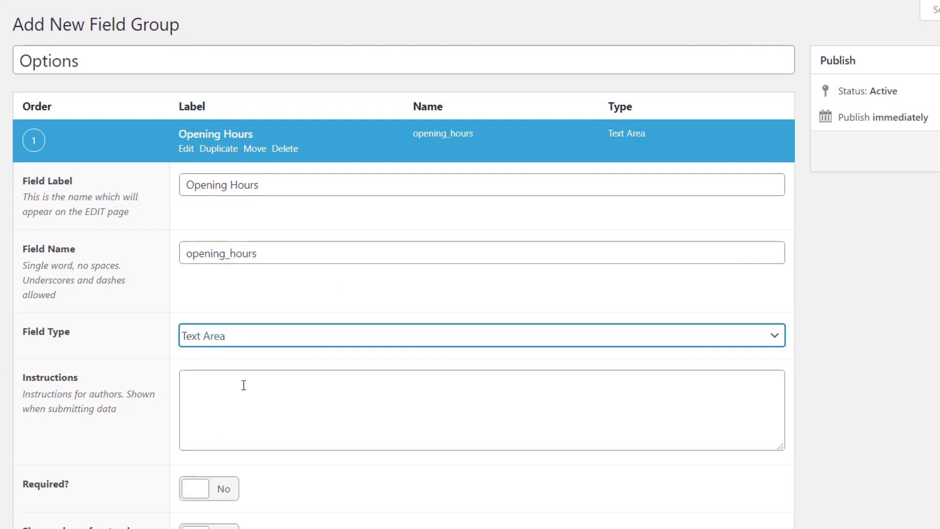
pyautogui.click(864, 363)
pyautogui.scroll(-3, 864, 362)
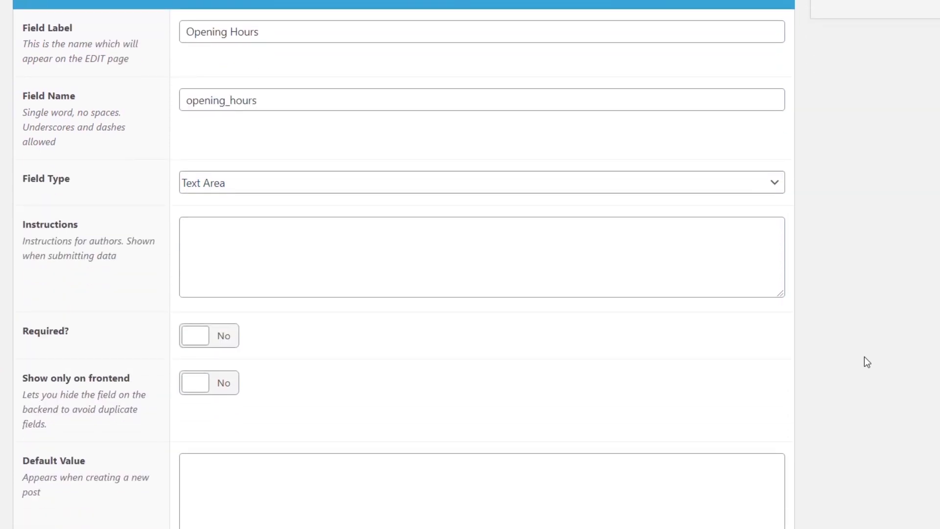
pyautogui.scroll(3, 865, 362)
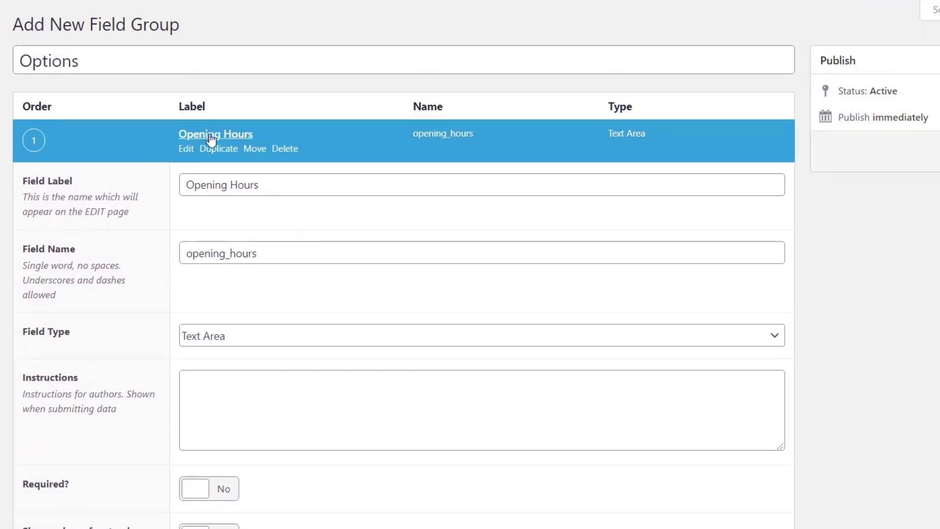
pyautogui.click(214, 131)
# - Add an Email Address field with the Email field type
pyautogui.click(732, 180)
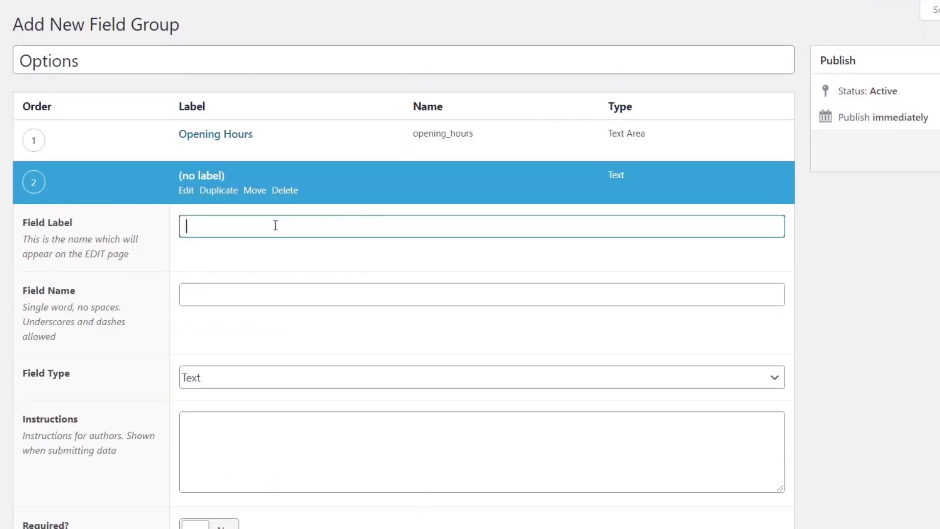
pyautogui.write('Email Address')
pyautogui.click(232, 294)
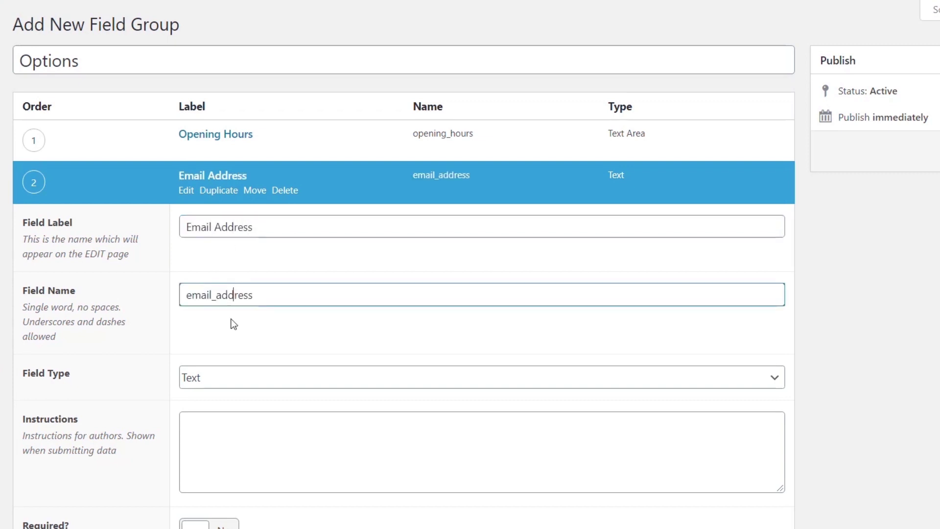
pyautogui.click(234, 378)
pyautogui.click(237, 473)
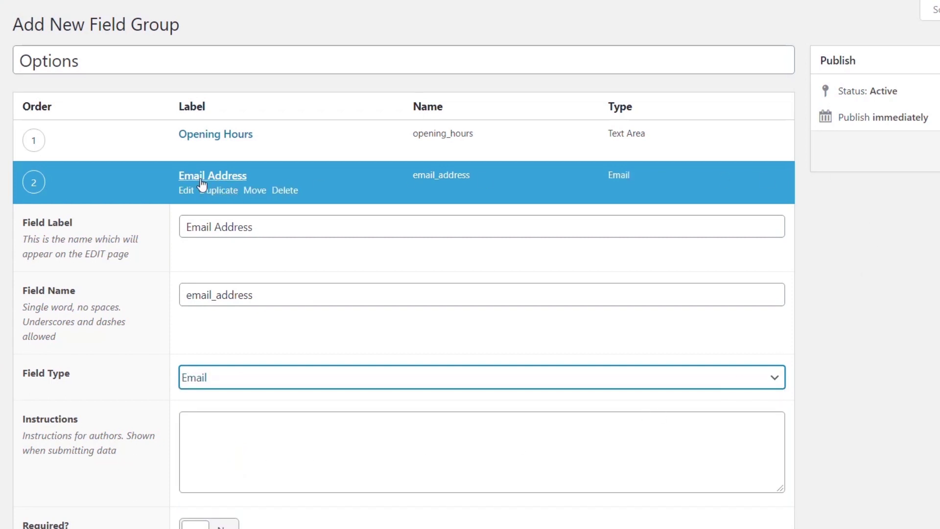
pyautogui.click(188, 189)
# - Add a Telephone field with the Number field type
pyautogui.click(744, 224)
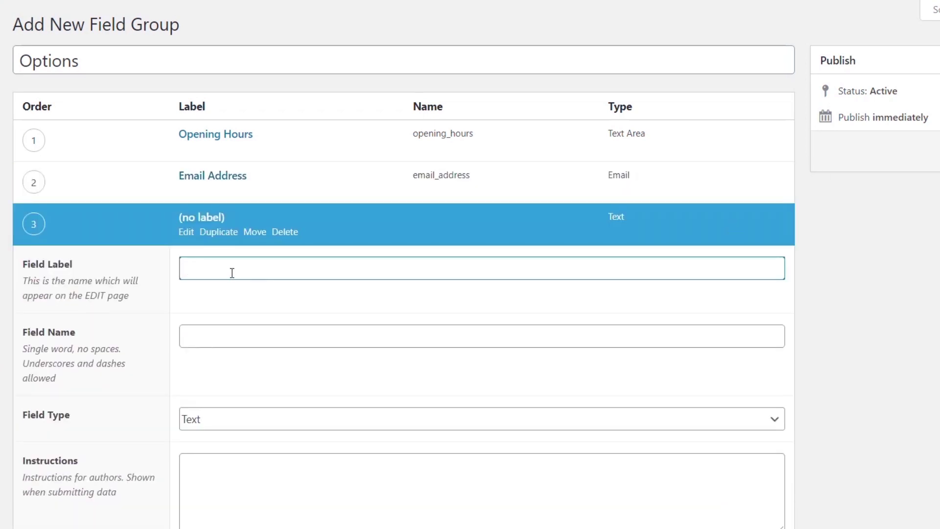
pyautogui.write('Telephone')
pyautogui.click(231, 333)
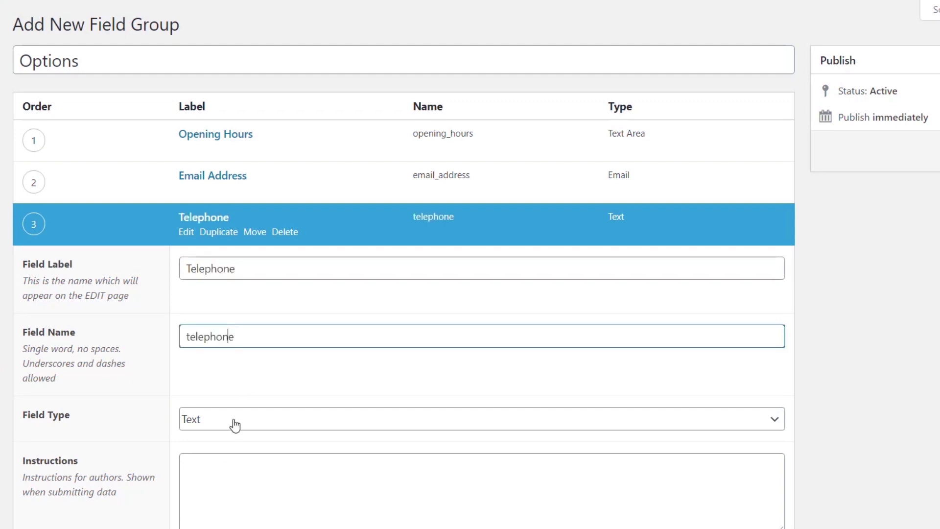
pyautogui.click(234, 421)
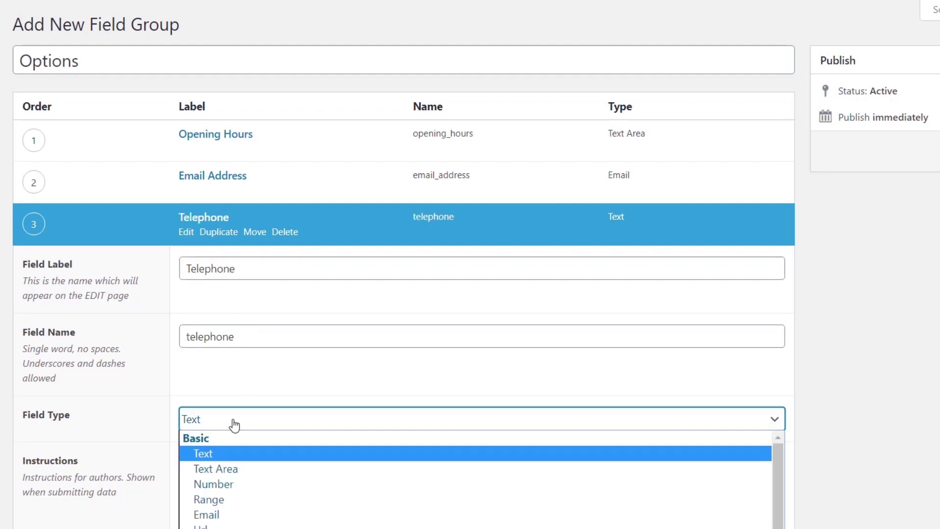
pyautogui.click(242, 484)
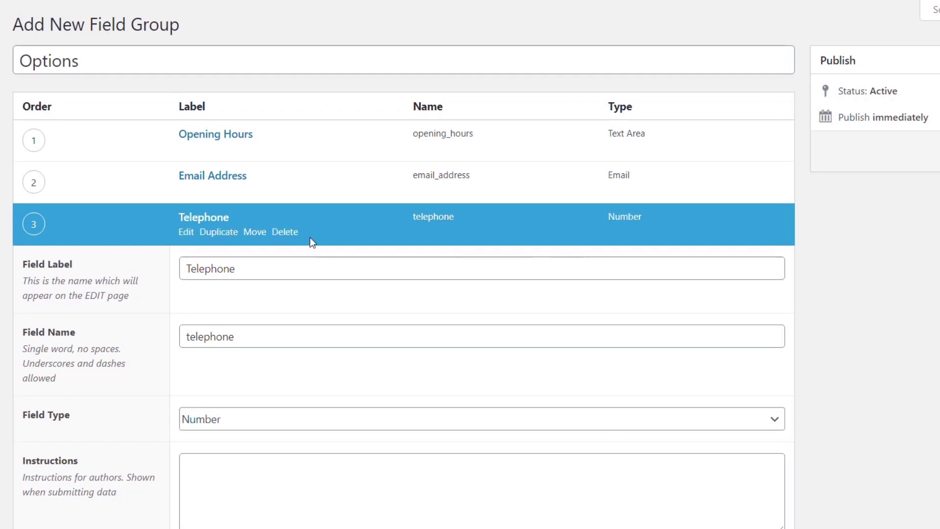
pyautogui.click(221, 225)
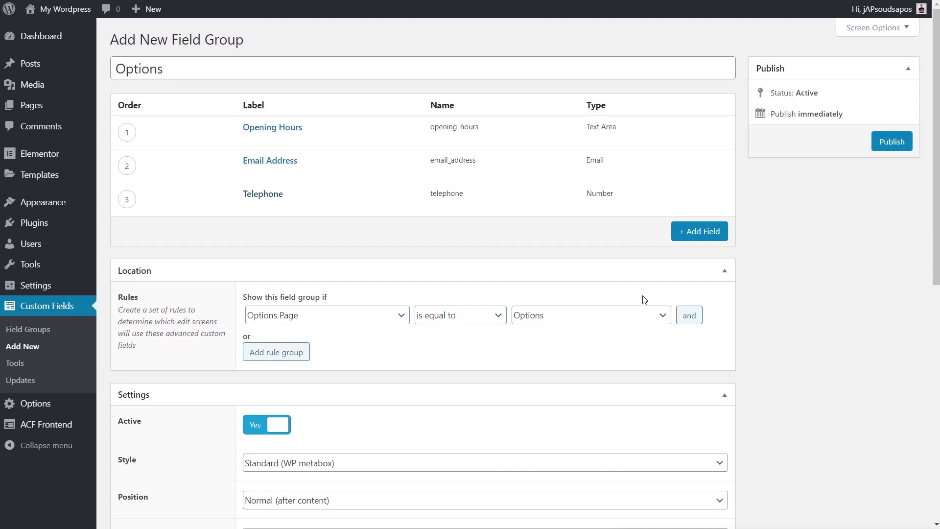
# - Publish the field group and view the Opening Hours, Email Address and Telephone inputs on Options
pyautogui.click(890, 145)
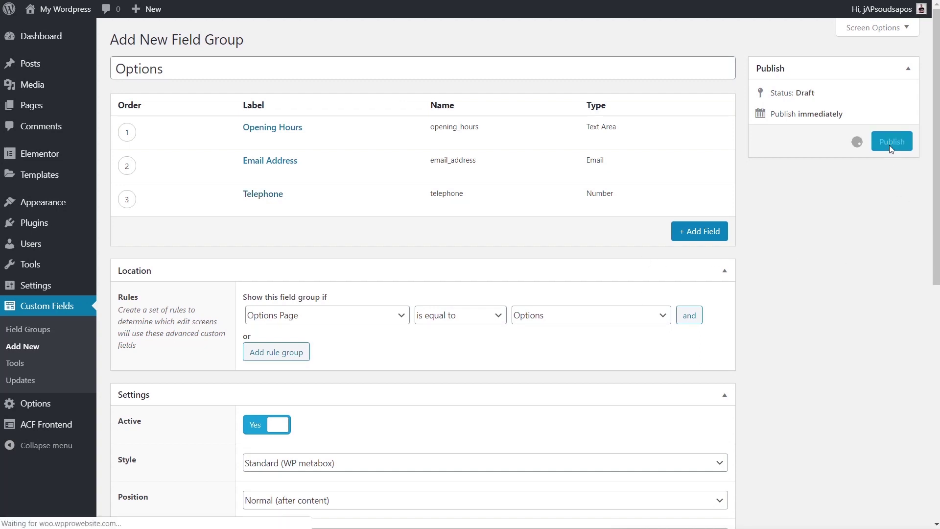
pyautogui.click(22, 413)
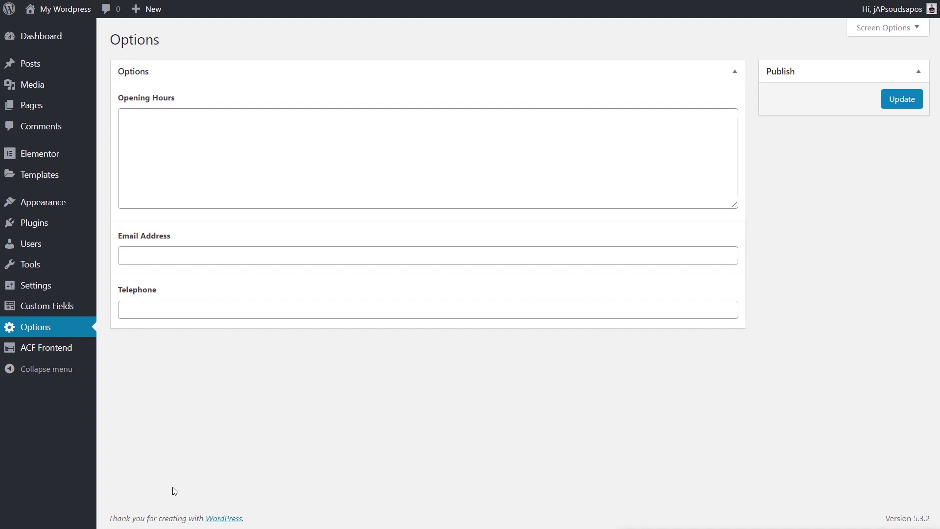
pyautogui.moveTo(41, 183)
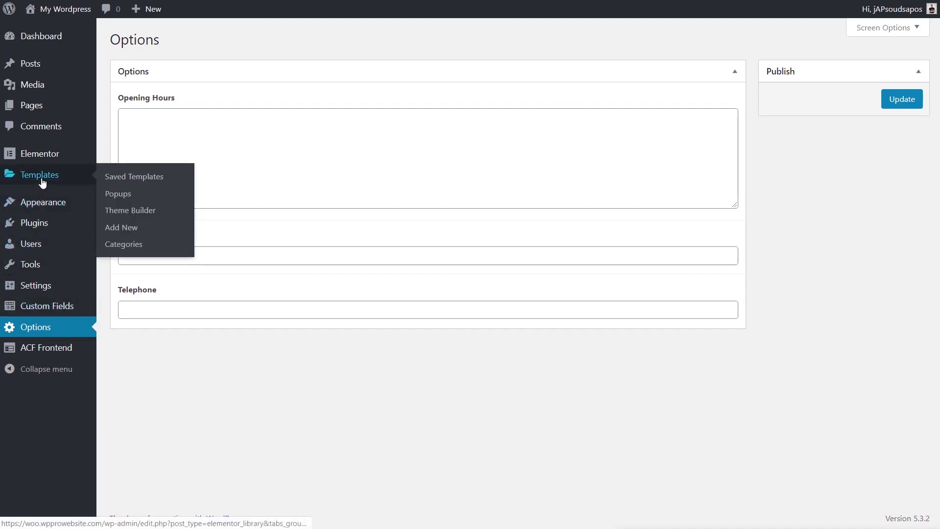
# - Import the exported Dashboard Template JSON file from the Saved Templates screen
pyautogui.click(139, 180)
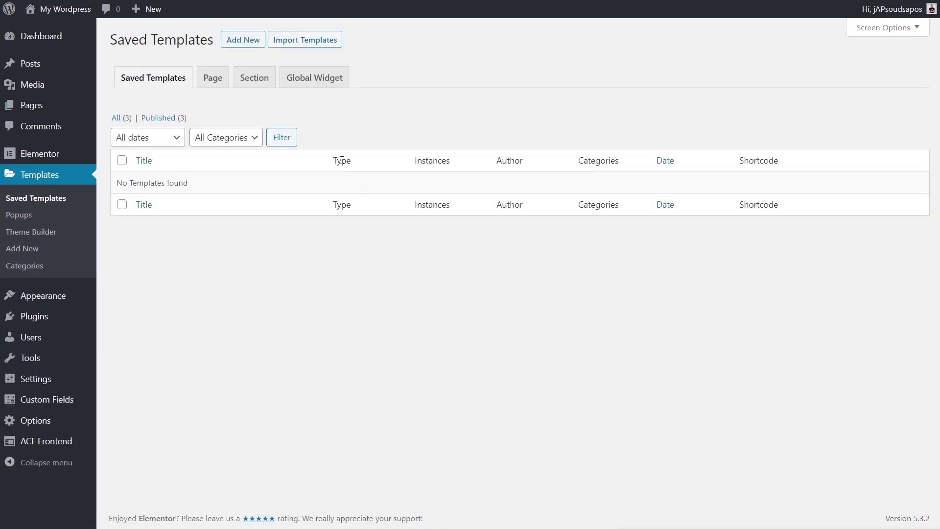
pyautogui.click(314, 42)
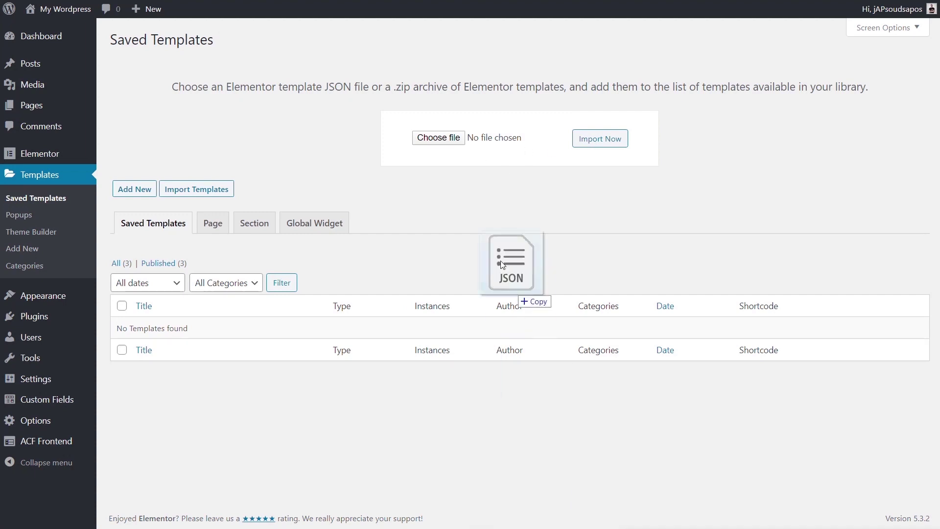
pyautogui.moveTo(522, 294); pyautogui.dragTo(434, 140)
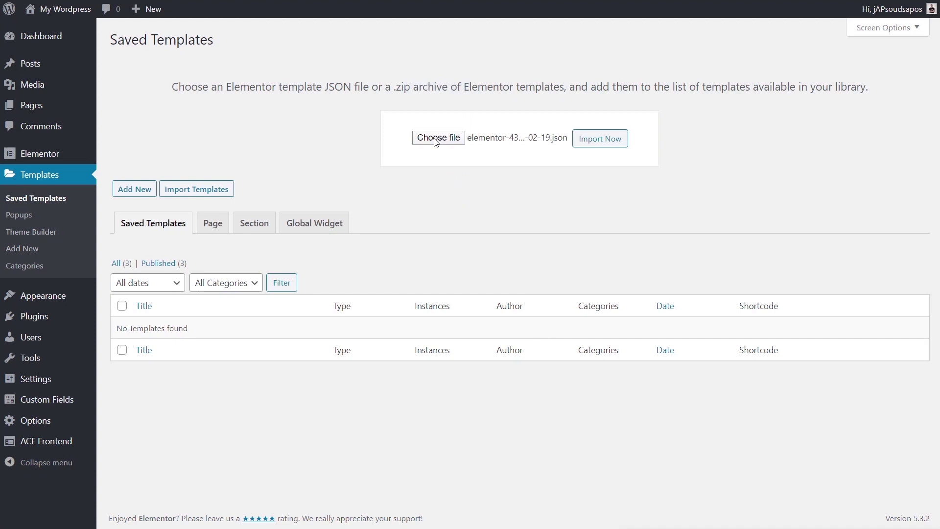
pyautogui.click(612, 142)
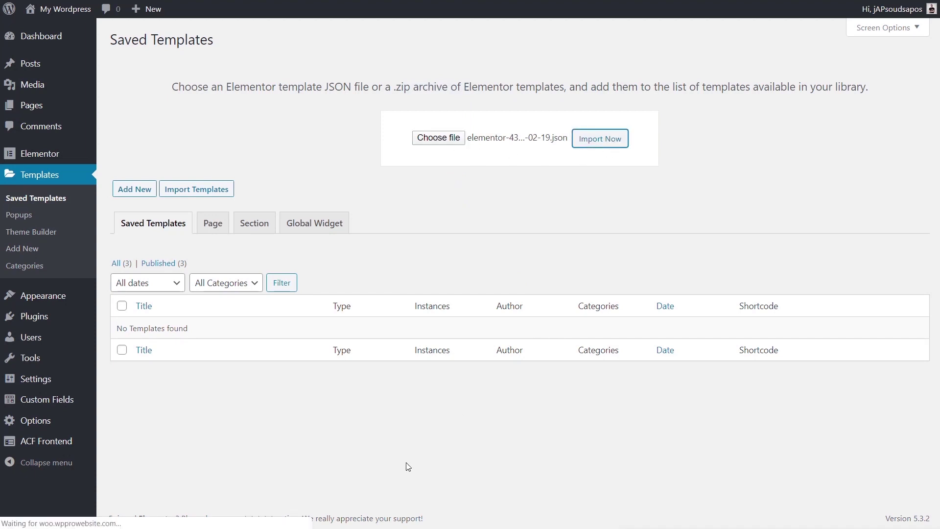
pyautogui.moveTo(160, 201)
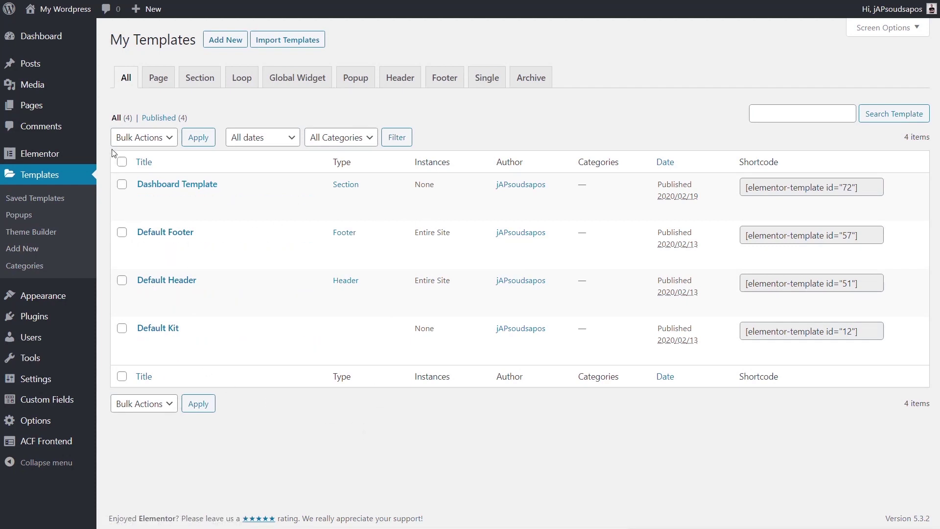
# - Delete the 'This is my dashboard' paragraph from the dashboard page and open it in Elementor
pyautogui.moveTo(40, 109)
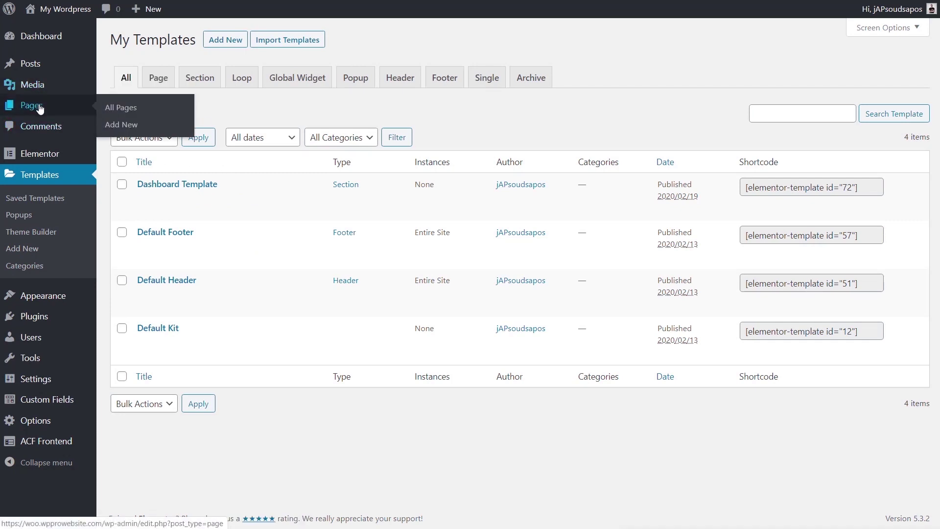
pyautogui.click(114, 108)
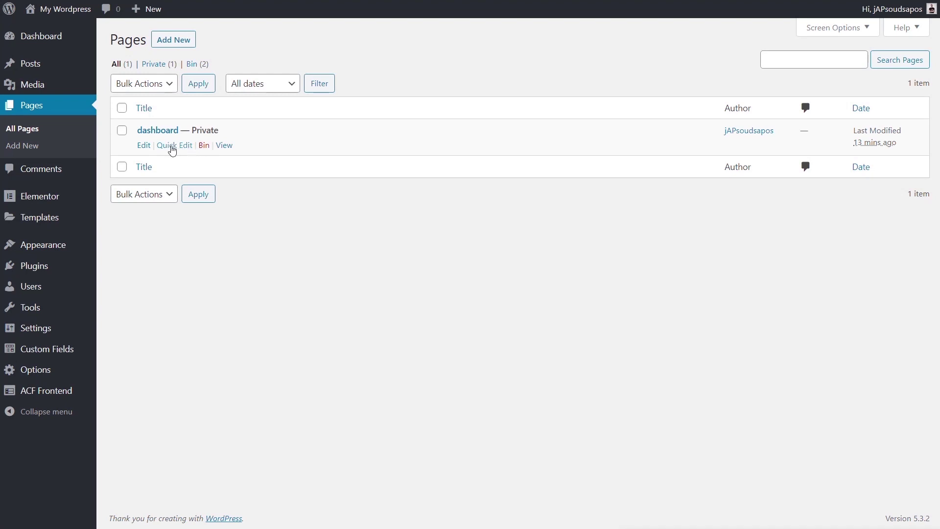
pyautogui.click(144, 146)
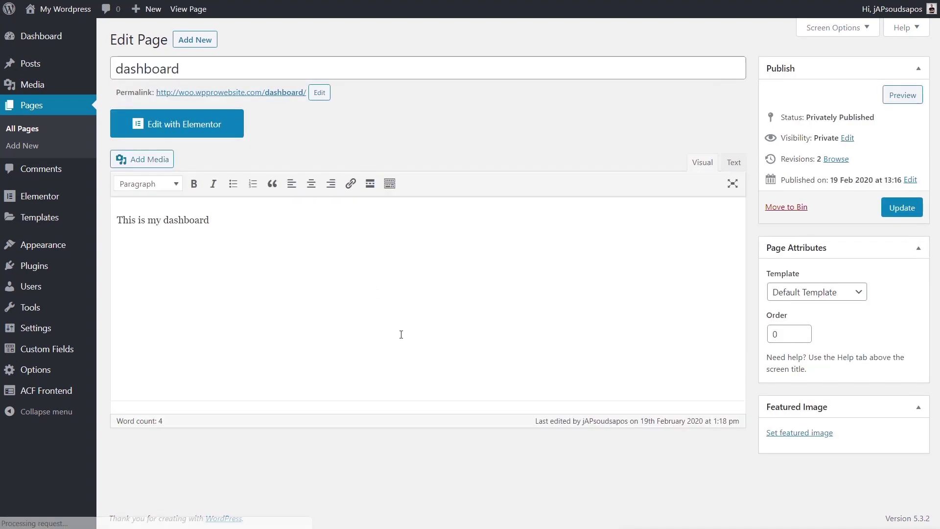
pyautogui.moveTo(244, 220); pyautogui.dragTo(105, 221)
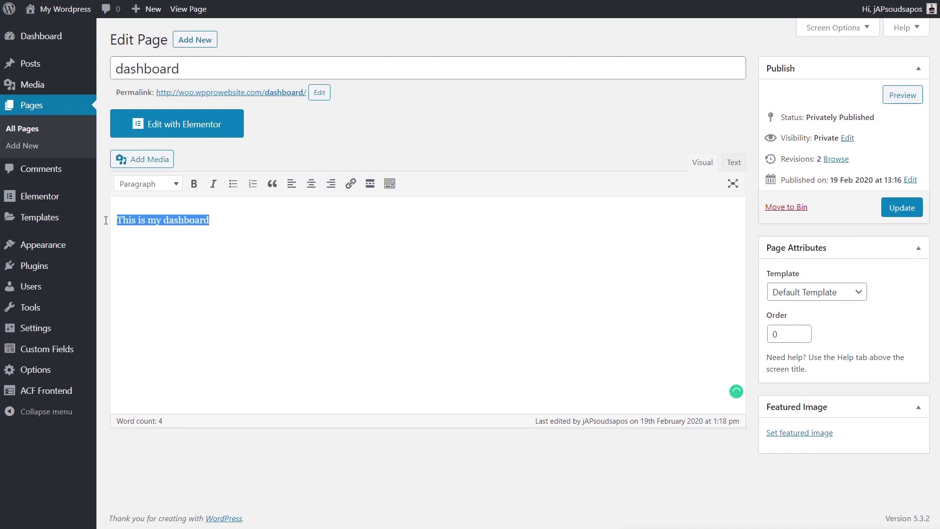
pyautogui.press('BackSpace')
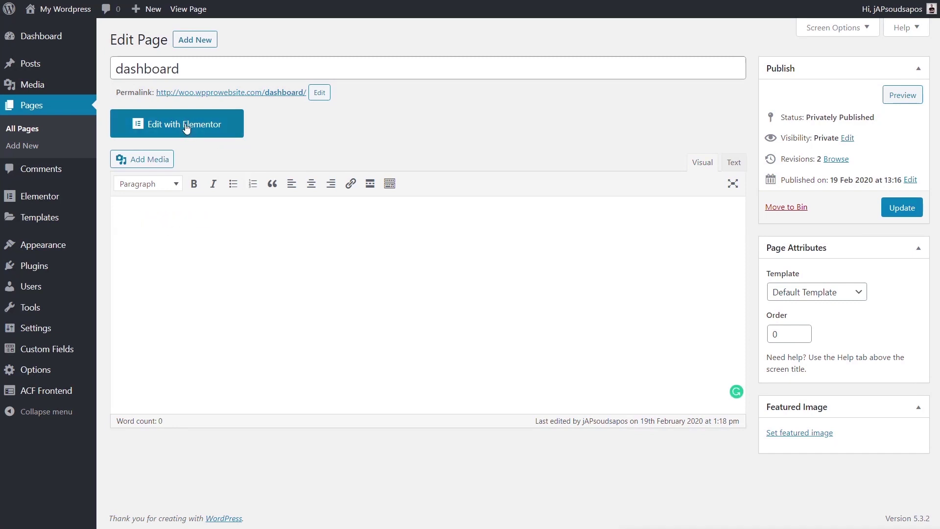
pyautogui.click(187, 126)
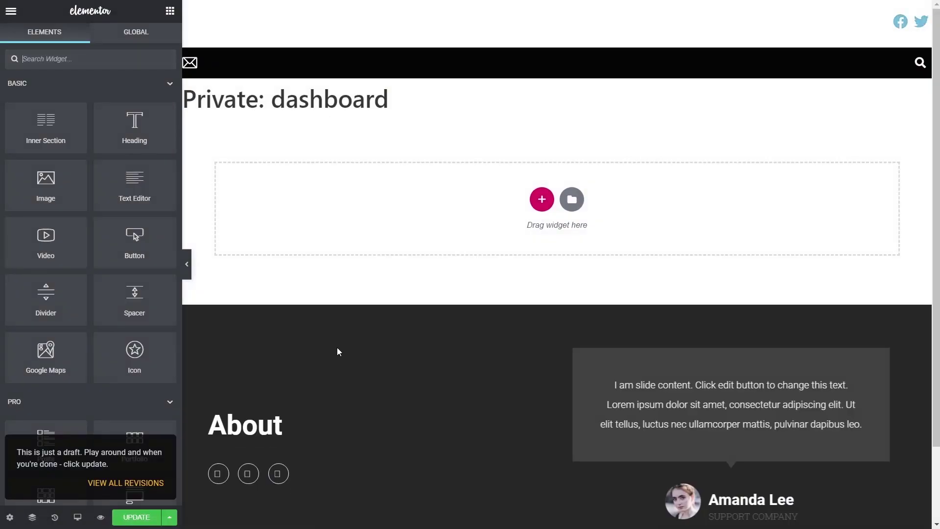
# - Insert Dashboard Template from My Templates, accepting its document settings
pyautogui.click(571, 201)
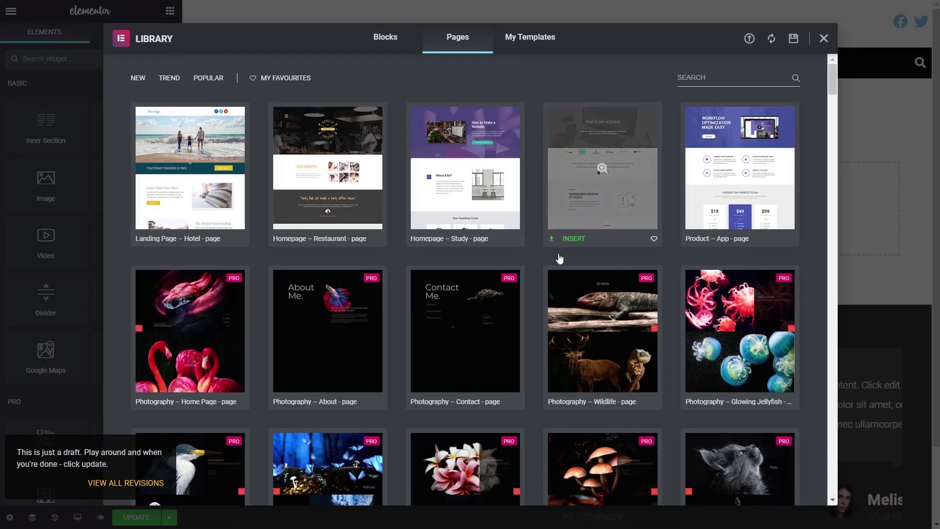
pyautogui.click(543, 43)
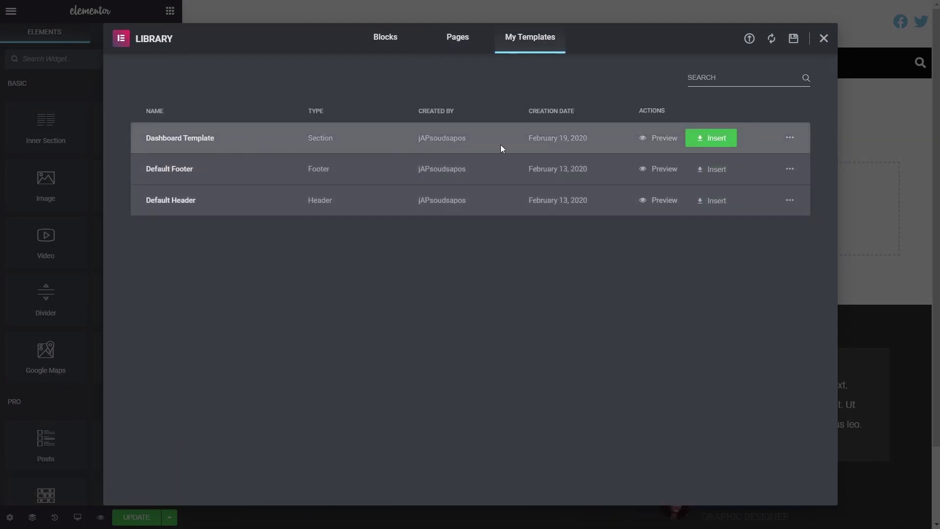
pyautogui.click(708, 140)
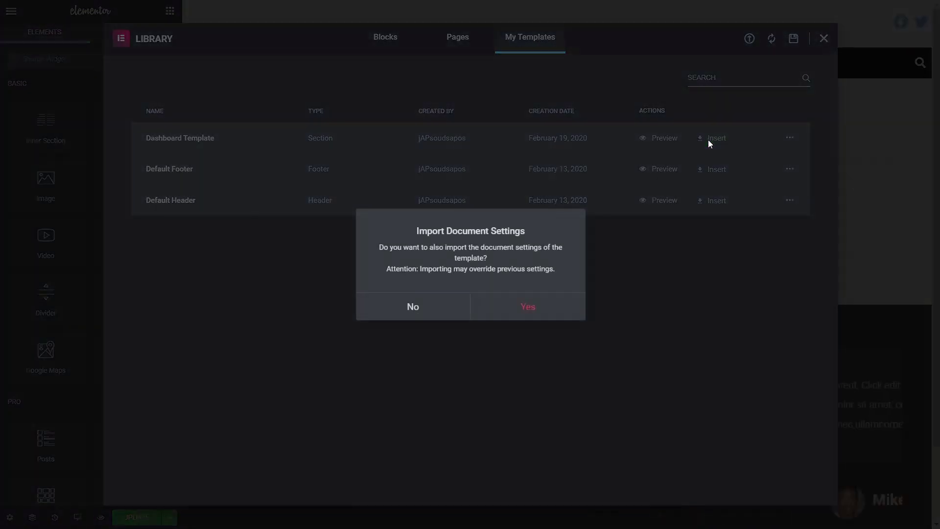
pyautogui.click(537, 308)
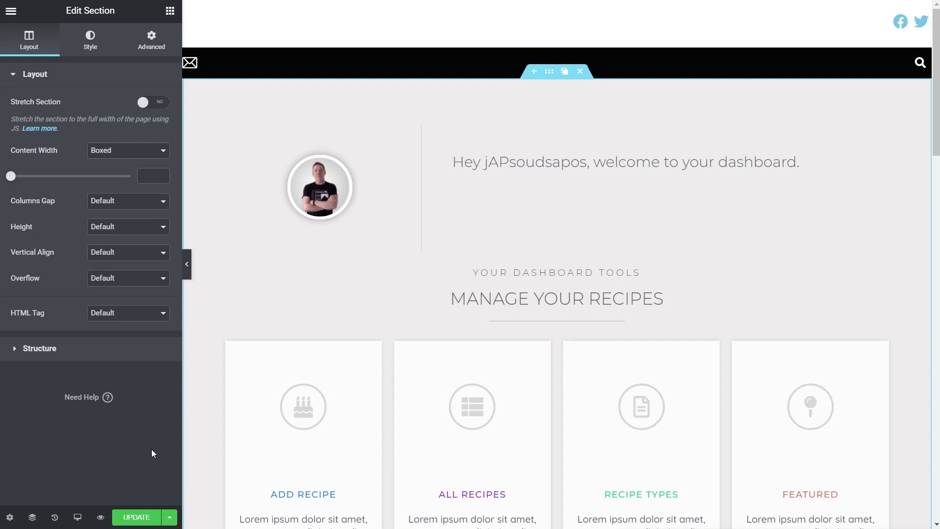
# - Switch the dashboard page's Page Layout setting to Elementor Canvas
pyautogui.click(10, 520)
pyautogui.click(102, 218)
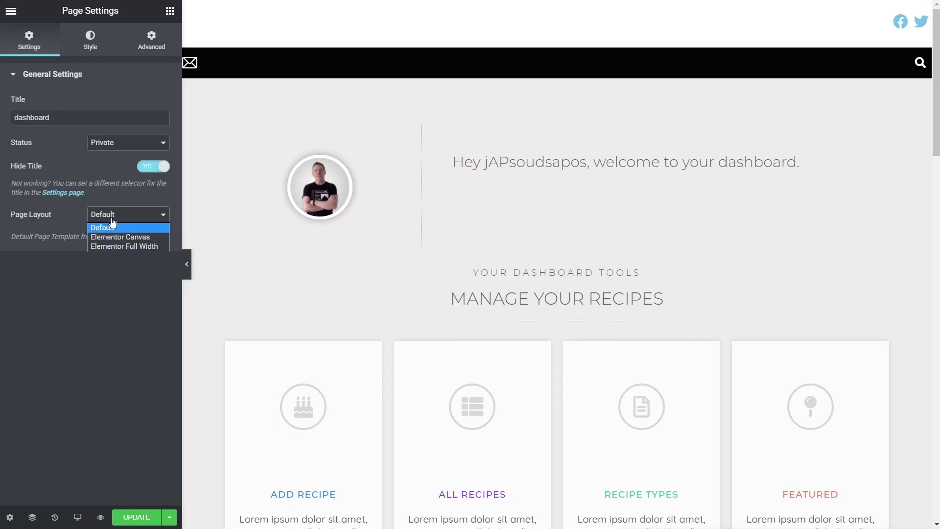
pyautogui.click(112, 237)
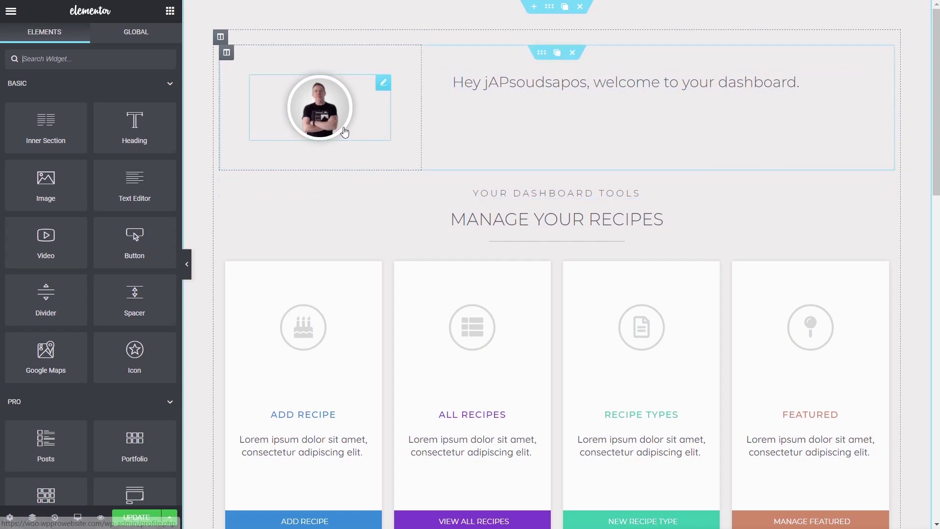
# - Replace the header photo with a centred Image widget showing the User Profile Picture
pyautogui.moveTo(384, 83)
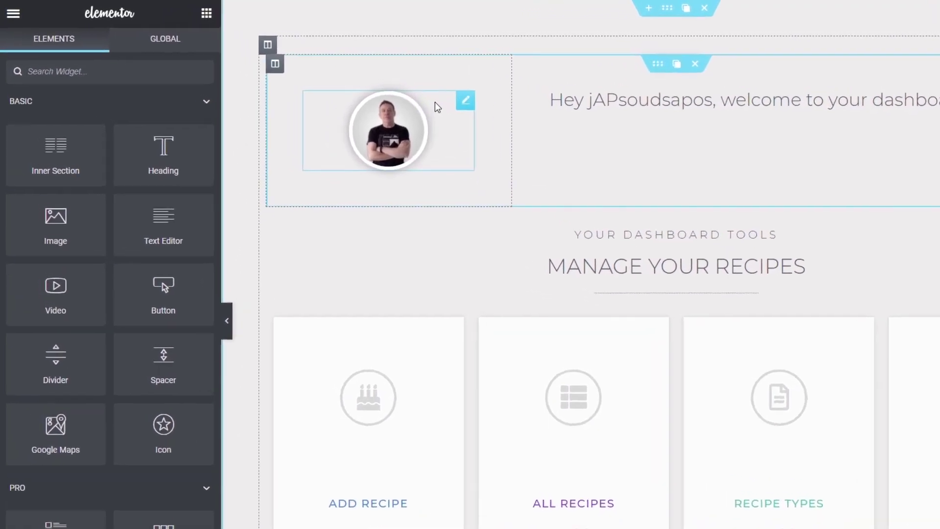
pyautogui.click(440, 104)
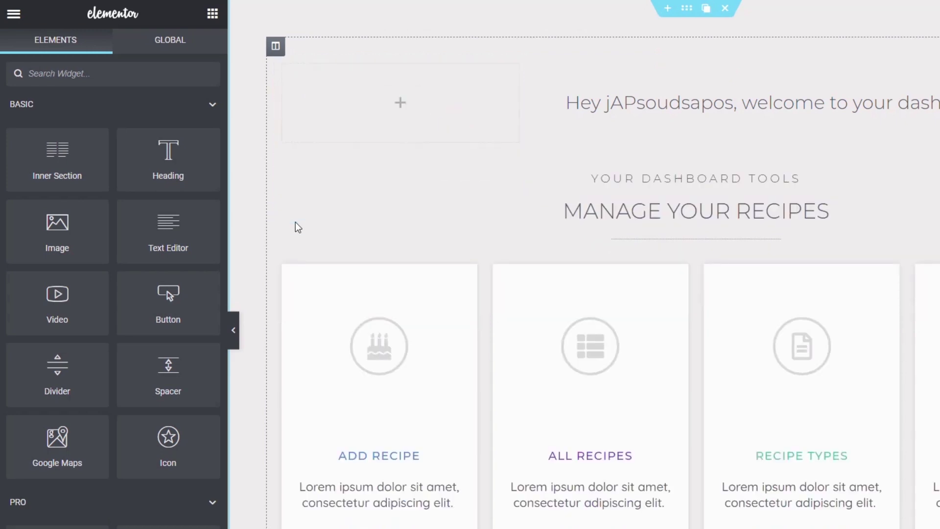
pyautogui.write('image')
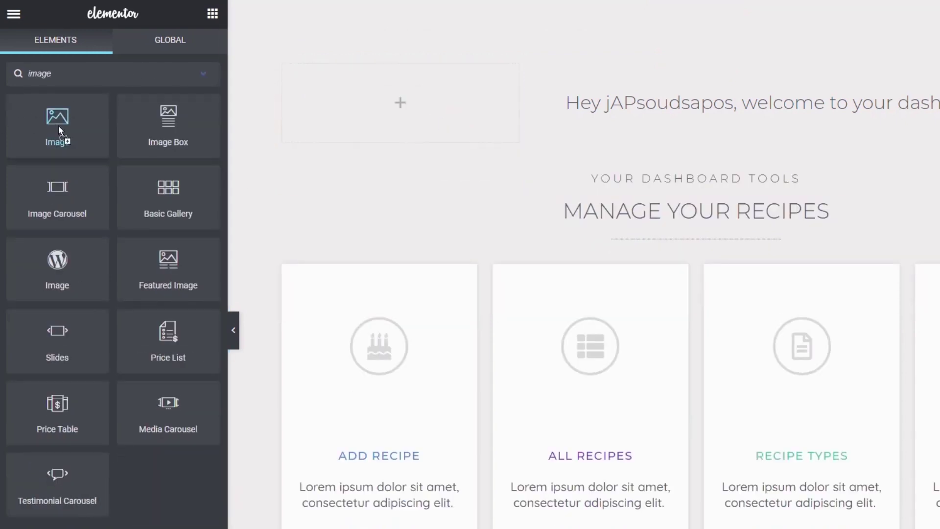
pyautogui.moveTo(58, 125); pyautogui.dragTo(384, 95)
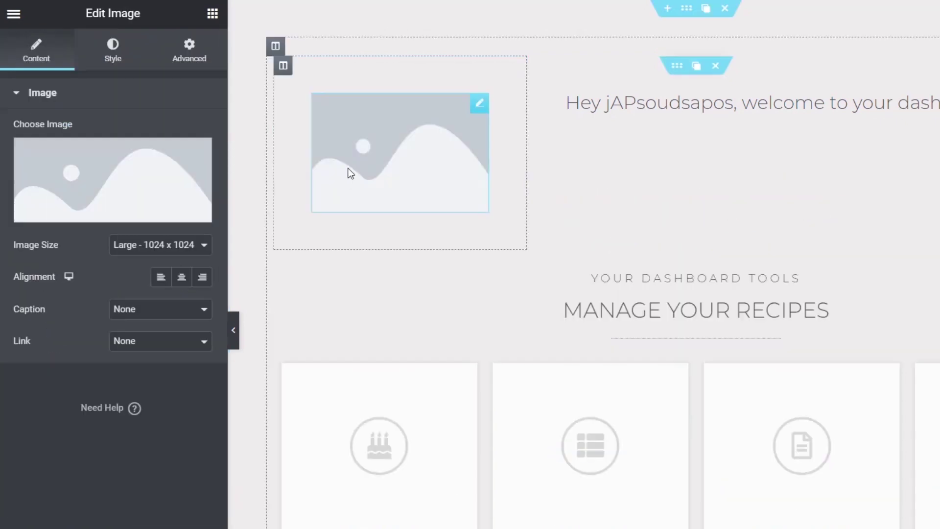
pyautogui.moveTo(104, 180)
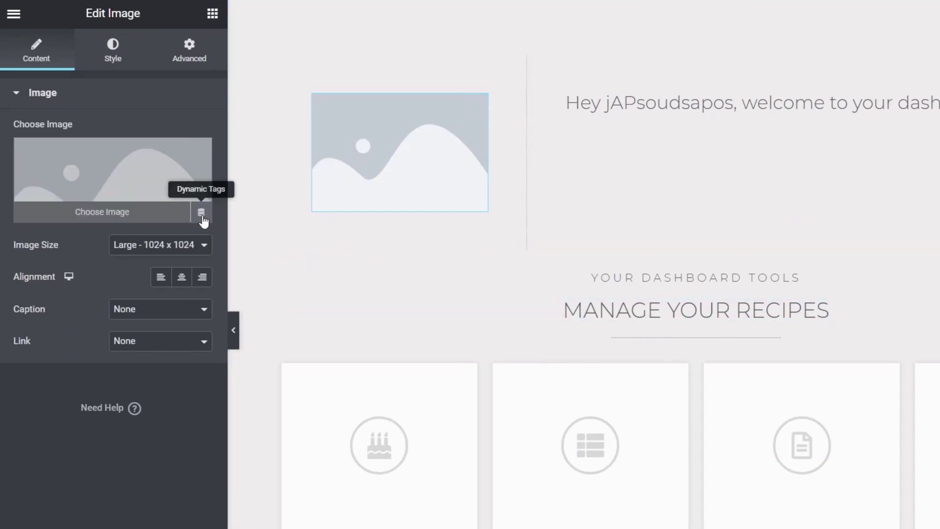
pyautogui.click(201, 212)
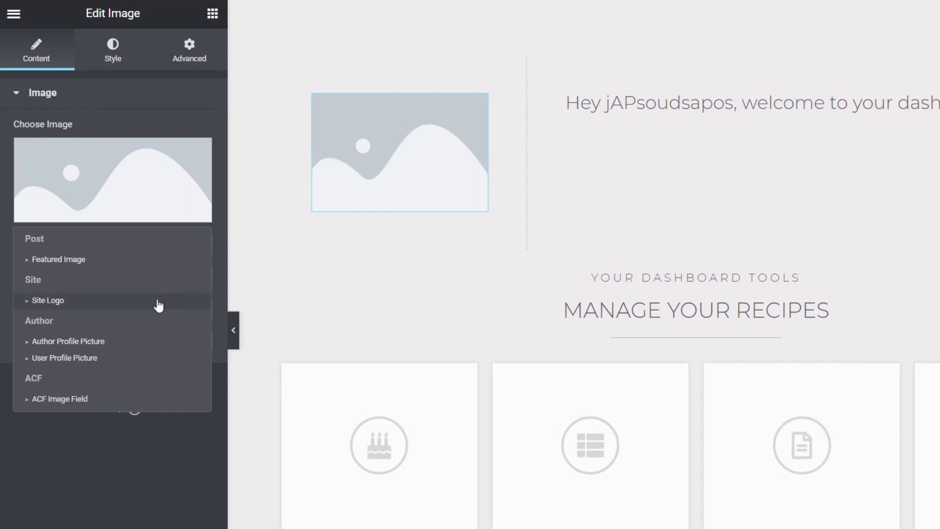
pyautogui.click(77, 358)
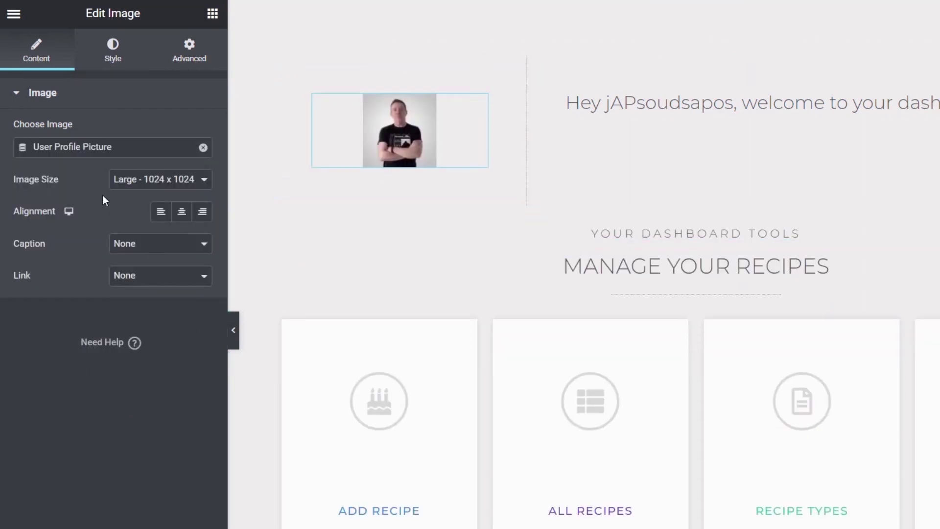
pyautogui.click(181, 218)
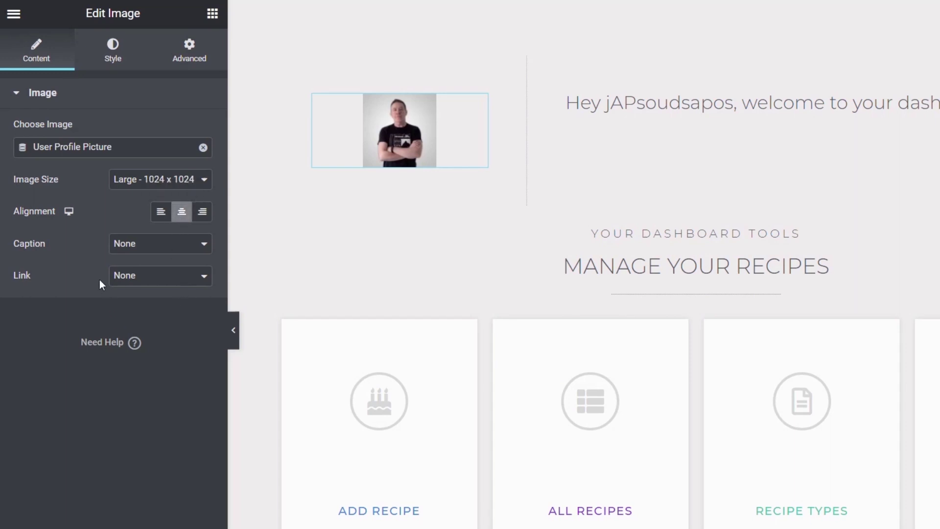
# - Style the image with a solid white 5 px border, 100 radius and a box shadow
pyautogui.click(112, 65)
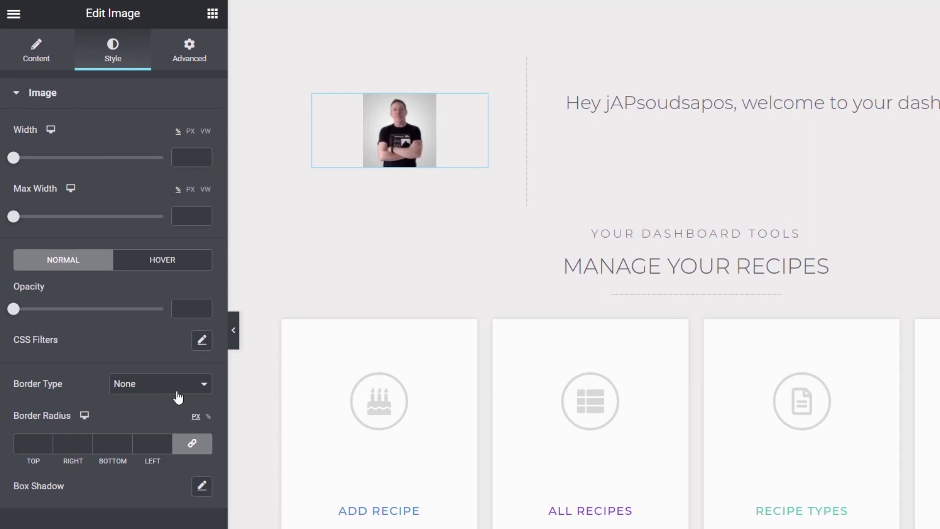
pyautogui.click(206, 385)
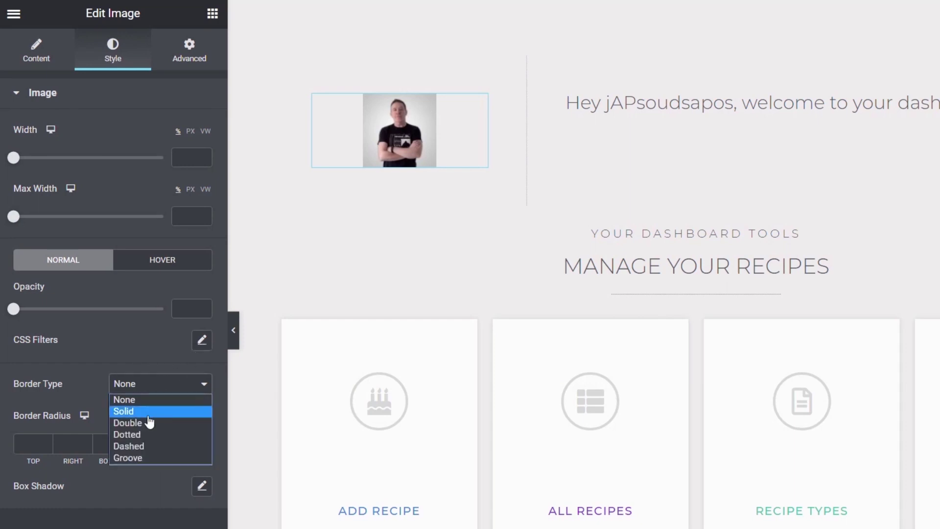
pyautogui.click(149, 414)
pyautogui.click(200, 486)
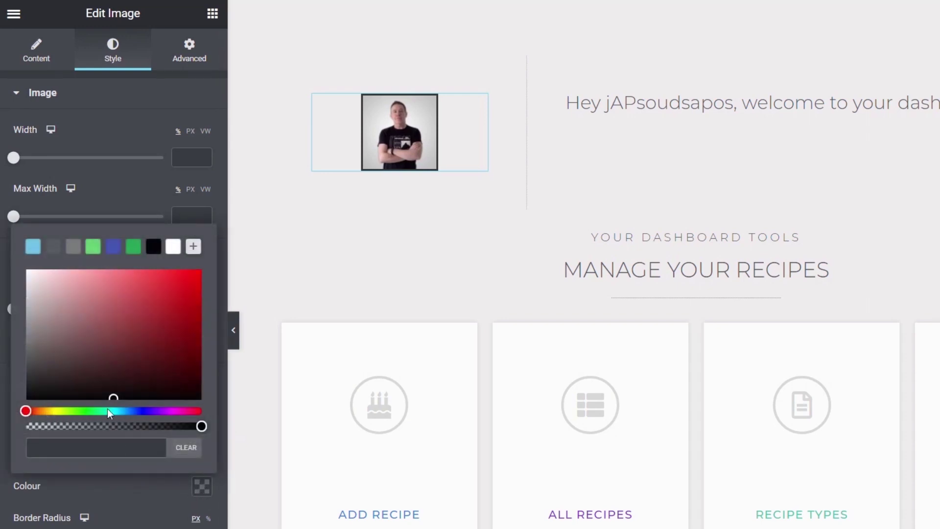
pyautogui.click(172, 247)
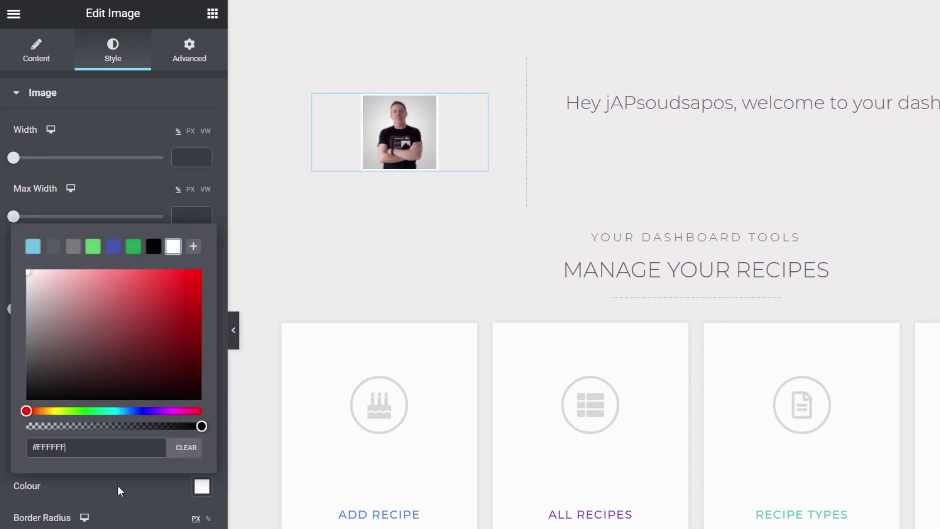
pyautogui.click(117, 490)
pyautogui.click(48, 446)
pyautogui.write('5')
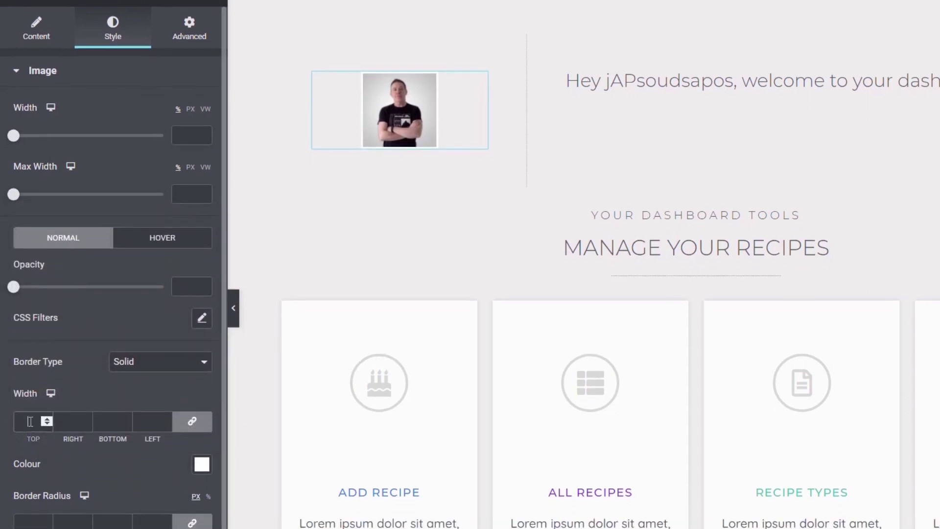
pyautogui.click(22, 463)
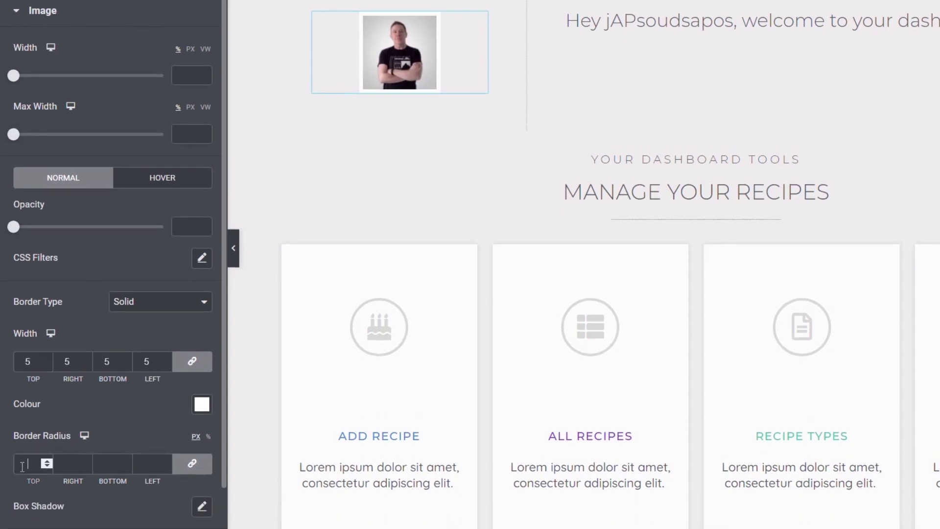
pyautogui.write('100')
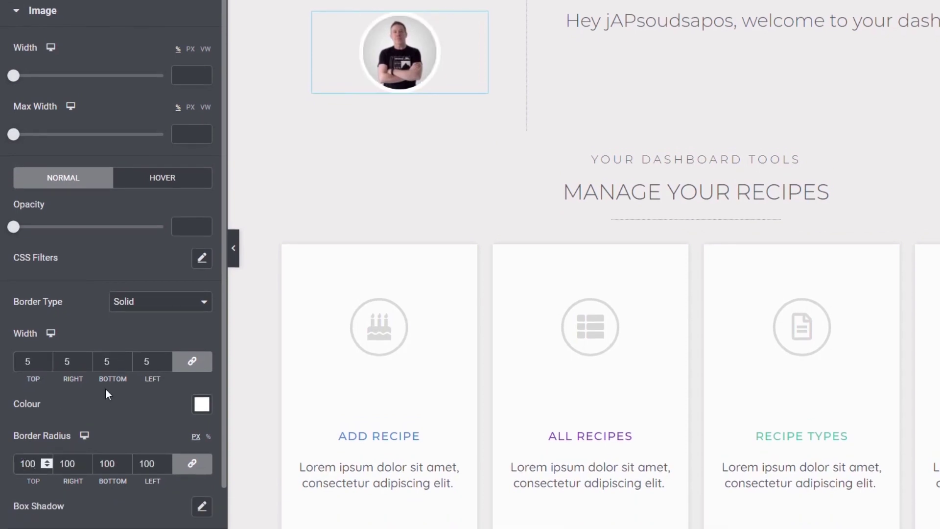
pyautogui.click(201, 506)
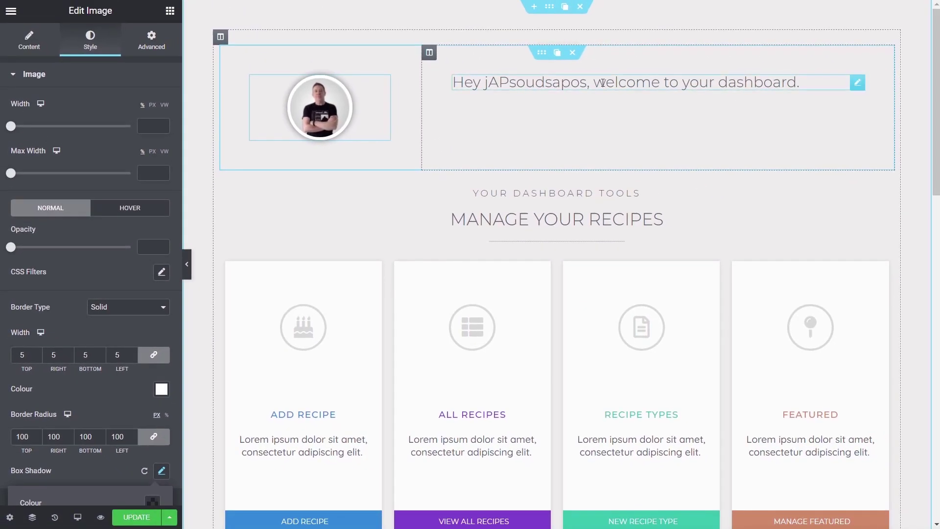
# - Replace the heading's Username tag with a User Info tag showing the Display Name
pyautogui.click(857, 83)
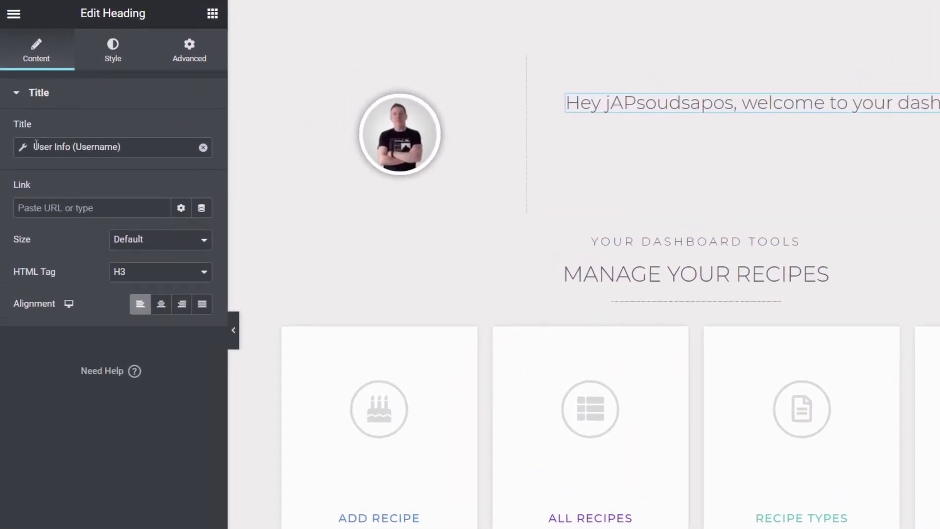
pyautogui.click(24, 150)
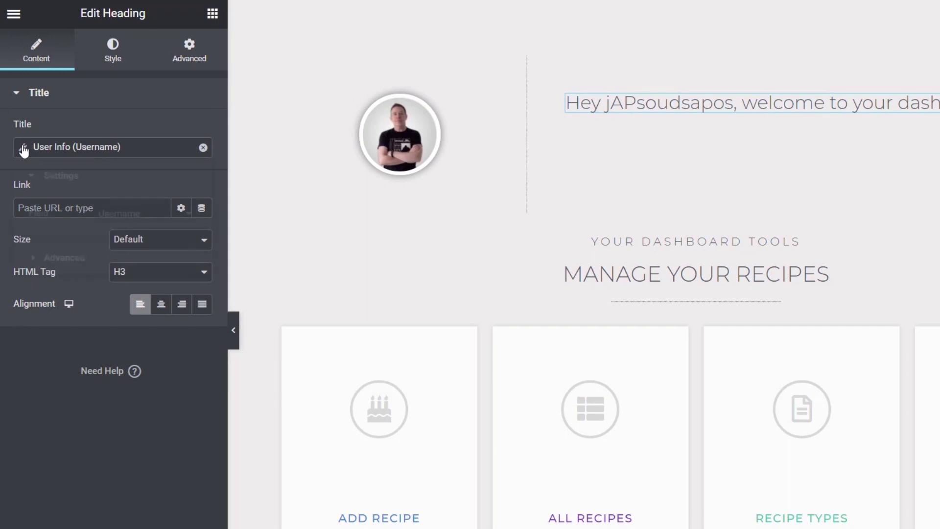
pyautogui.click(203, 149)
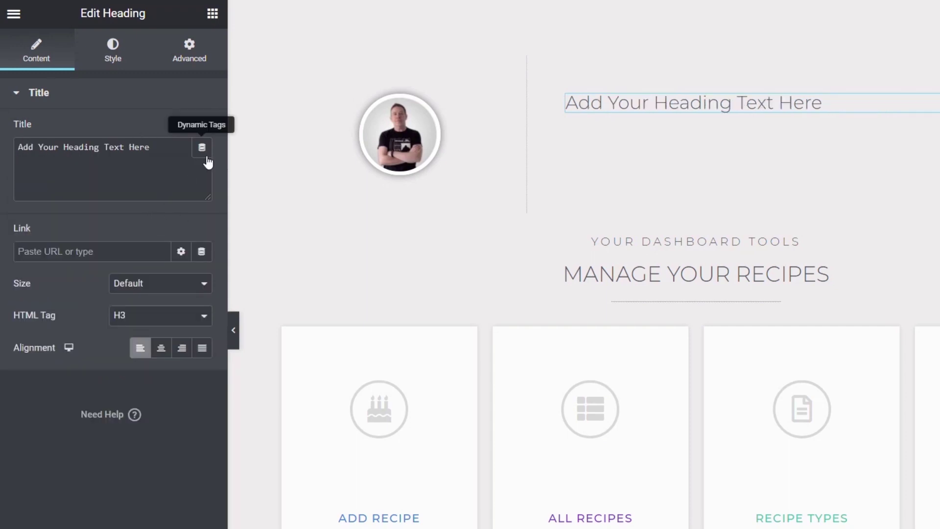
pyautogui.click(204, 153)
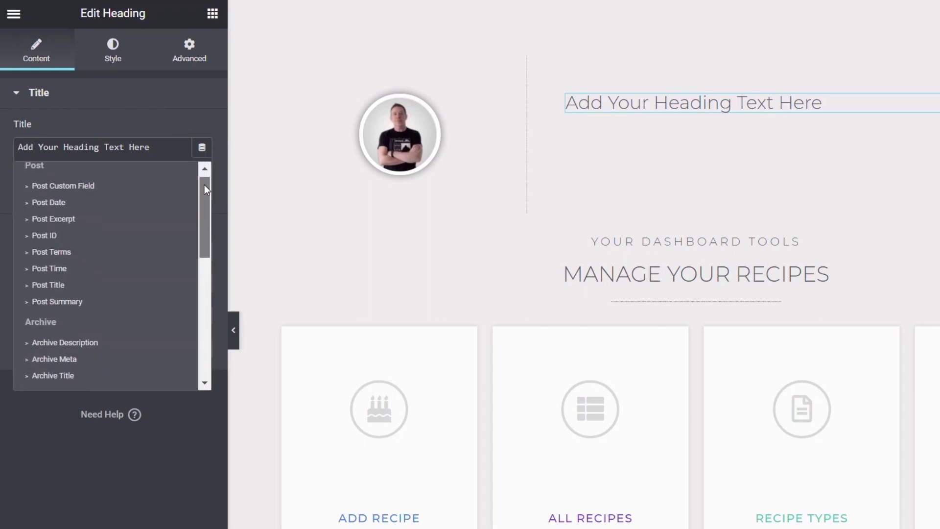
pyautogui.moveTo(204, 184); pyautogui.dragTo(212, 268)
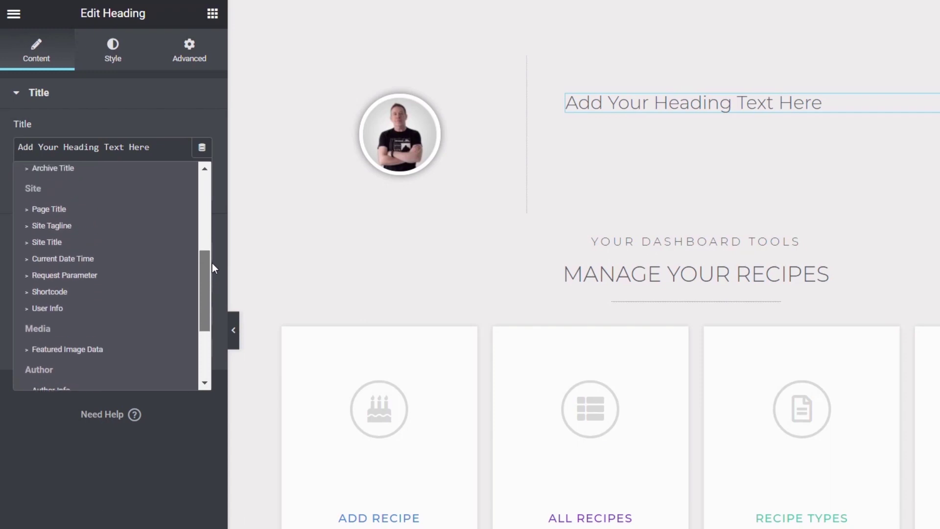
pyautogui.click(61, 309)
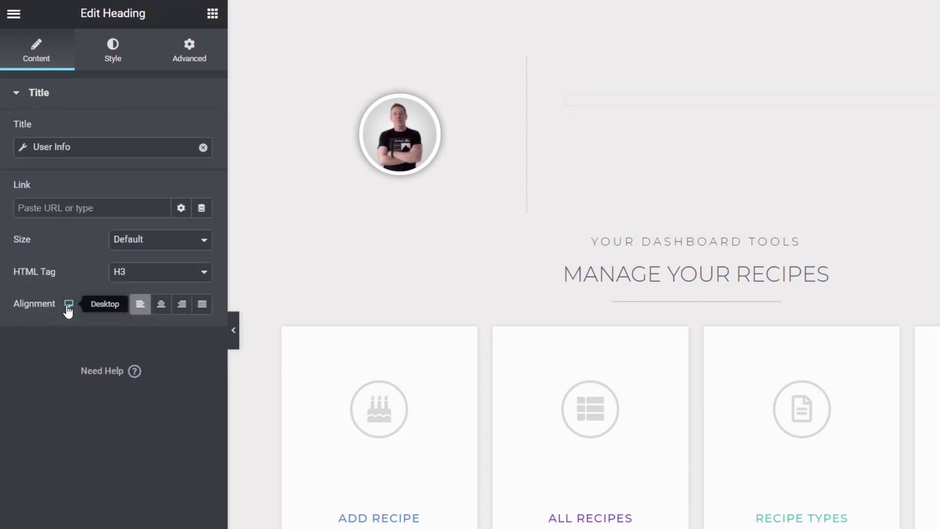
pyautogui.click(22, 147)
pyautogui.click(135, 221)
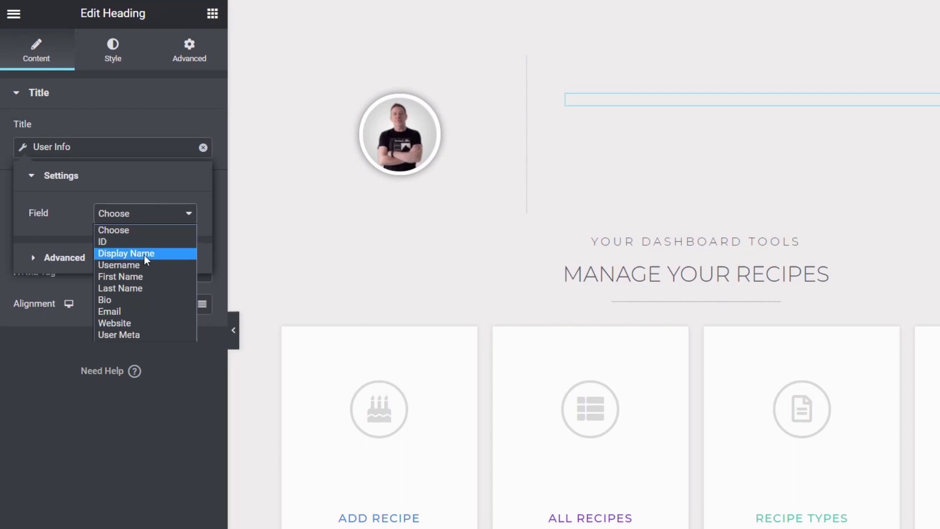
pyautogui.click(146, 254)
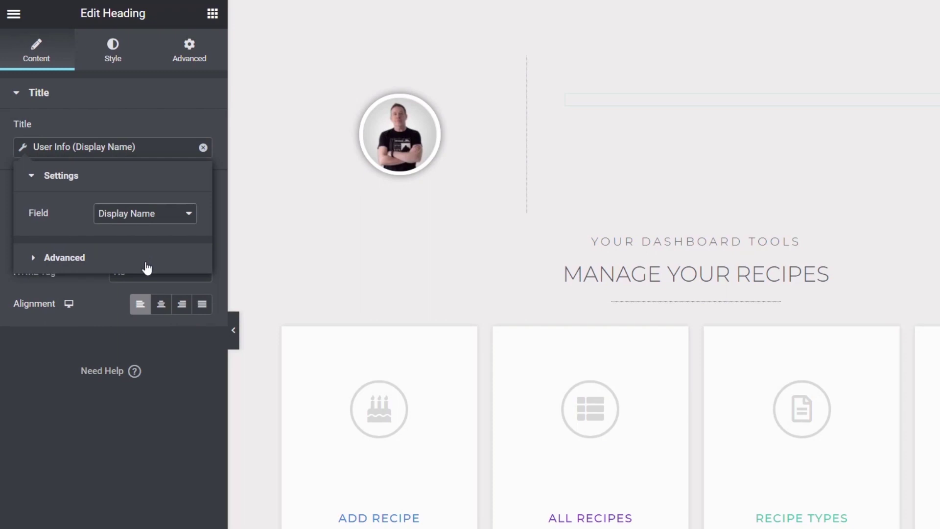
# - Add 'Hey,' before and 'what would you like to do today?' after the name
pyautogui.click(73, 258)
pyautogui.click(130, 250)
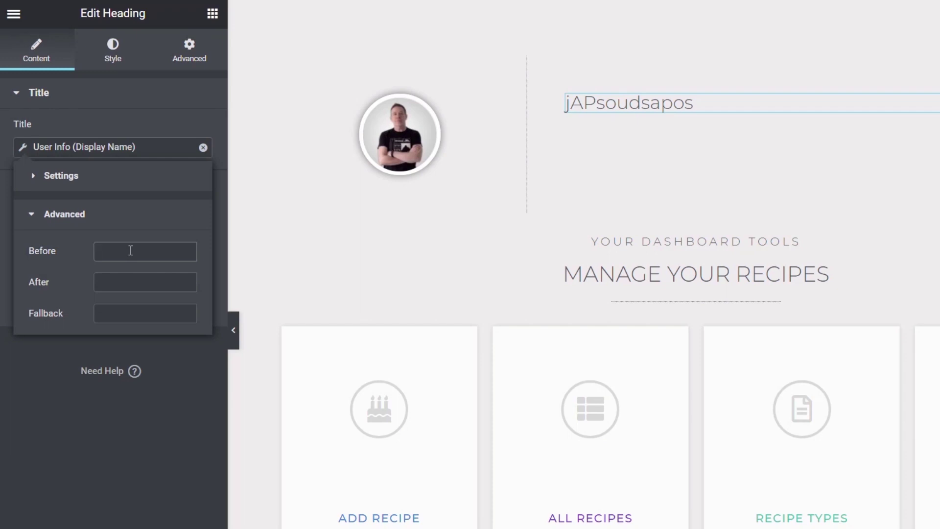
pyautogui.write('Hey,')
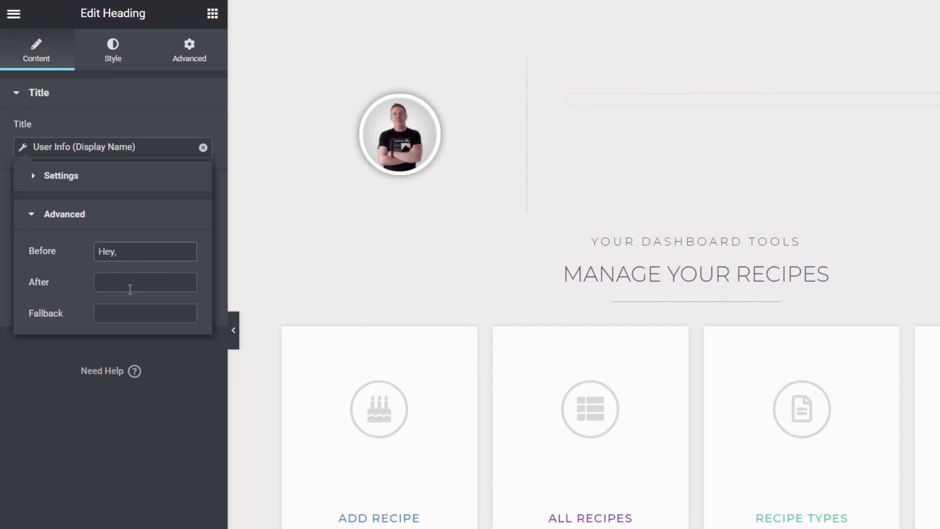
pyautogui.click(122, 283)
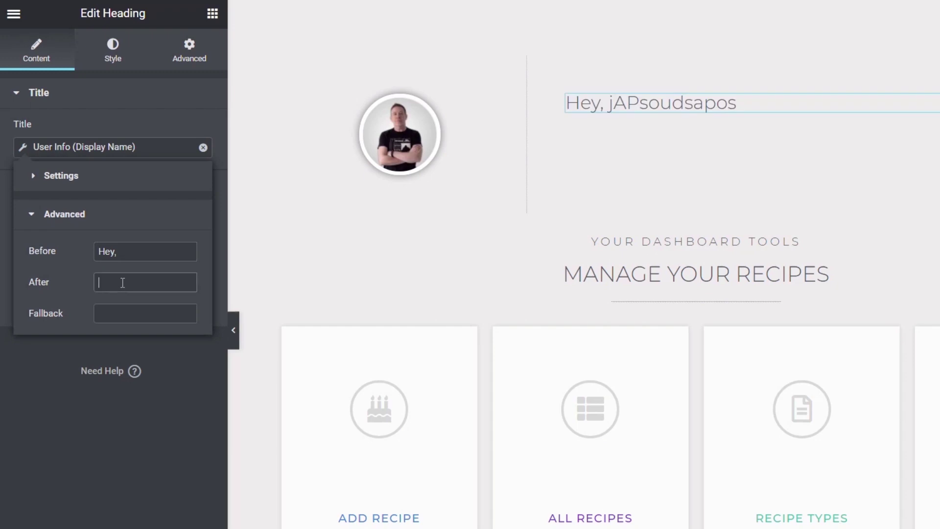
pyautogui.write('what would you')
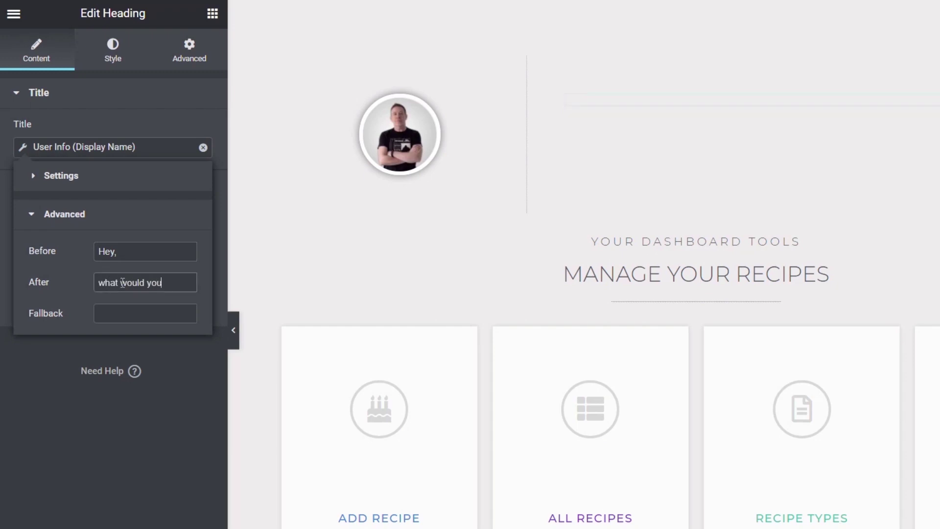
pyautogui.write(' like to do t')
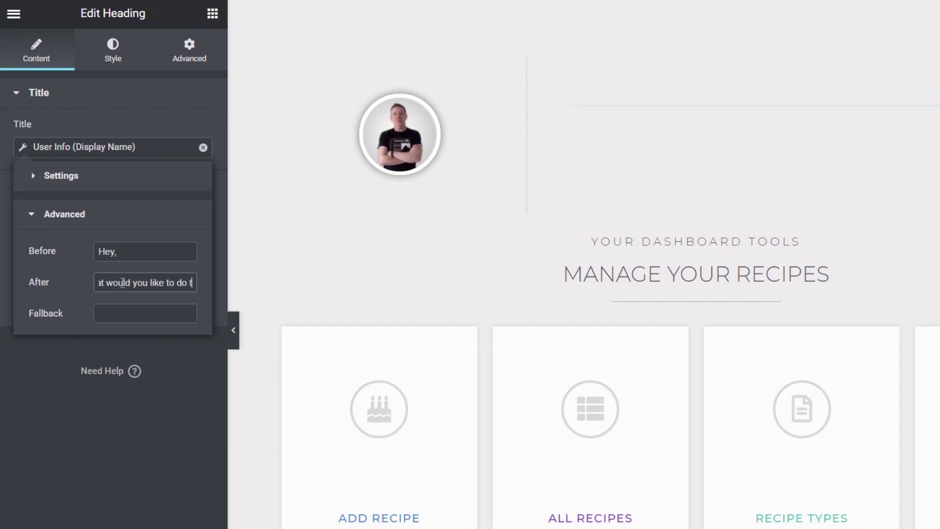
pyautogui.write('oday?')
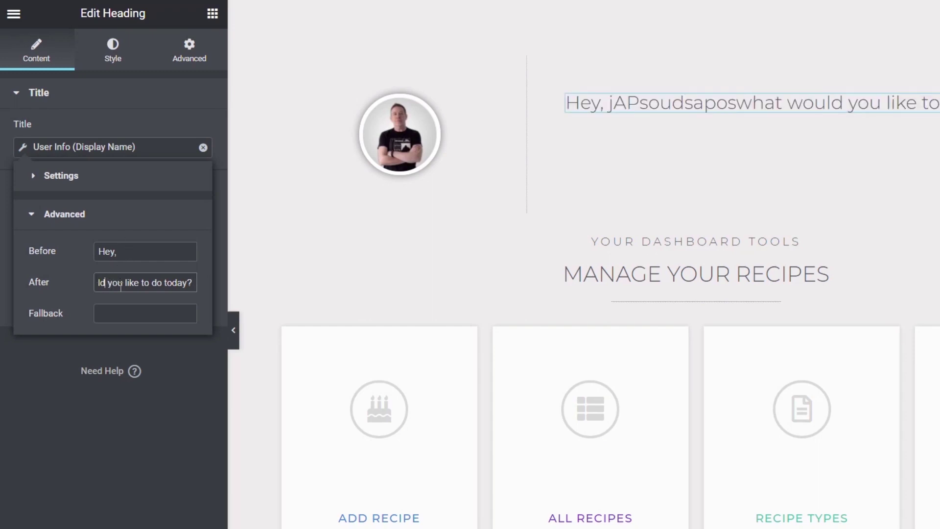
pyautogui.press('Left')
pyautogui.press('Left')
pyautogui.press('Left')
pyautogui.press('Left')
pyautogui.press('Left')
pyautogui.press('Left')
pyautogui.press('Left')
pyautogui.press('Left')
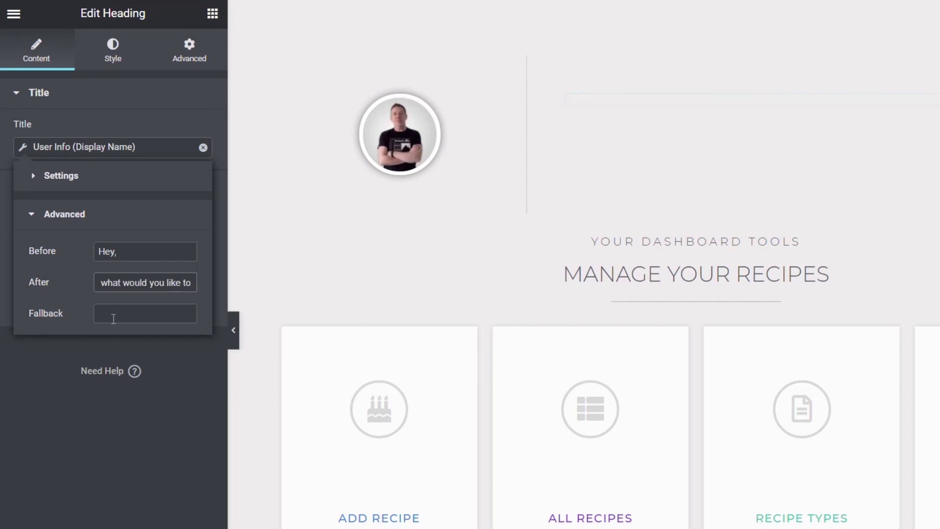
pyautogui.click(114, 315)
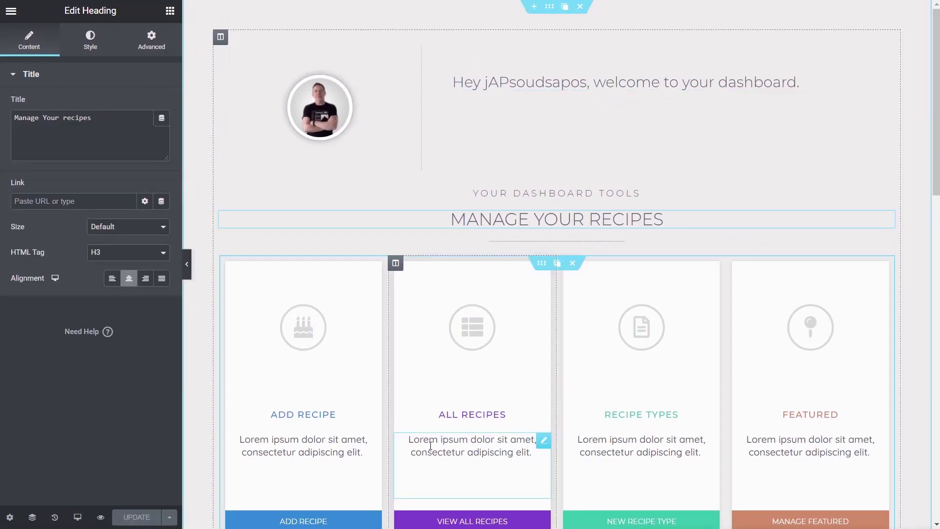
# - Replace RECIPES with Content so the heading reads 'Manage Your Content', then update the page
pyautogui.moveTo(589, 221); pyautogui.dragTo(691, 222)
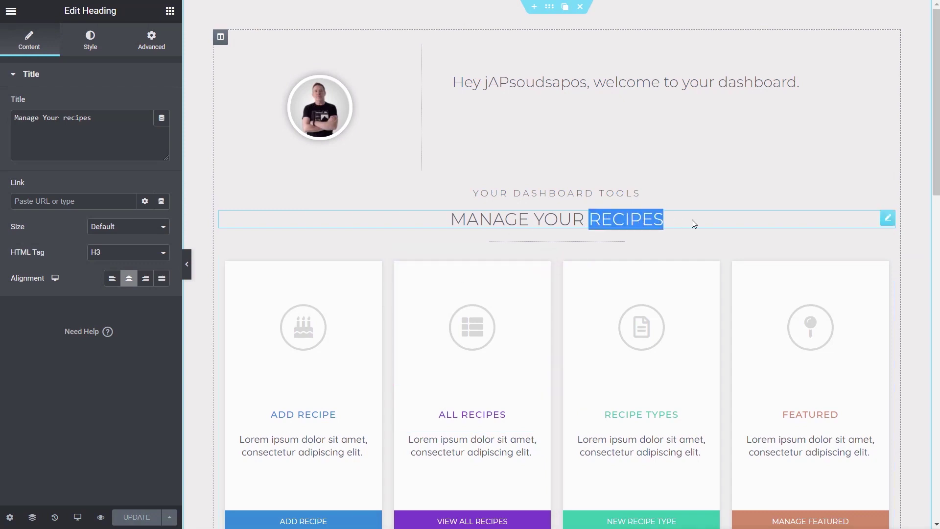
pyautogui.click(692, 220)
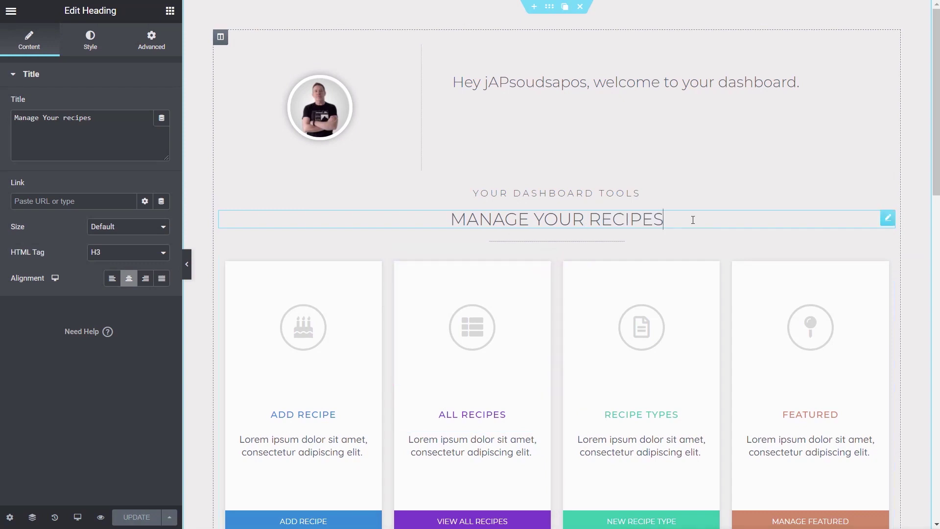
pyautogui.doubleClick(638, 221)
pyautogui.write('Content')
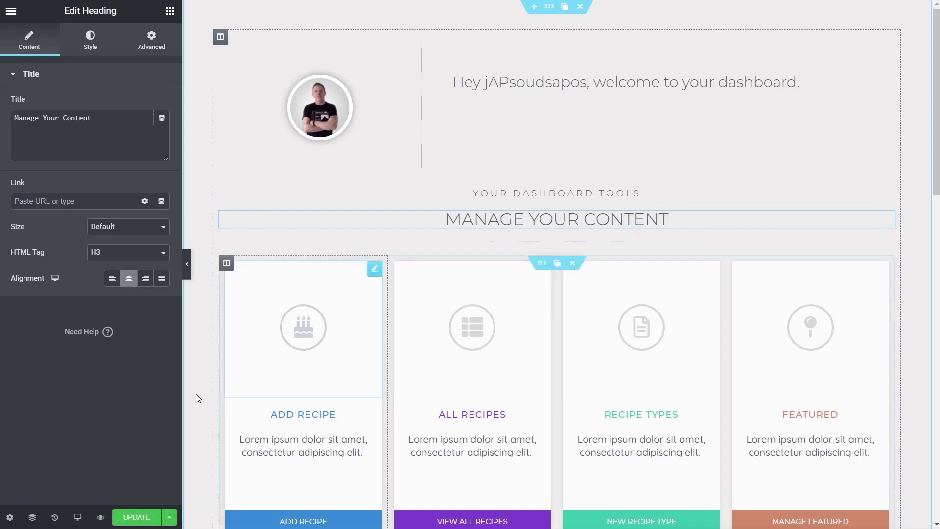
pyautogui.click(135, 519)
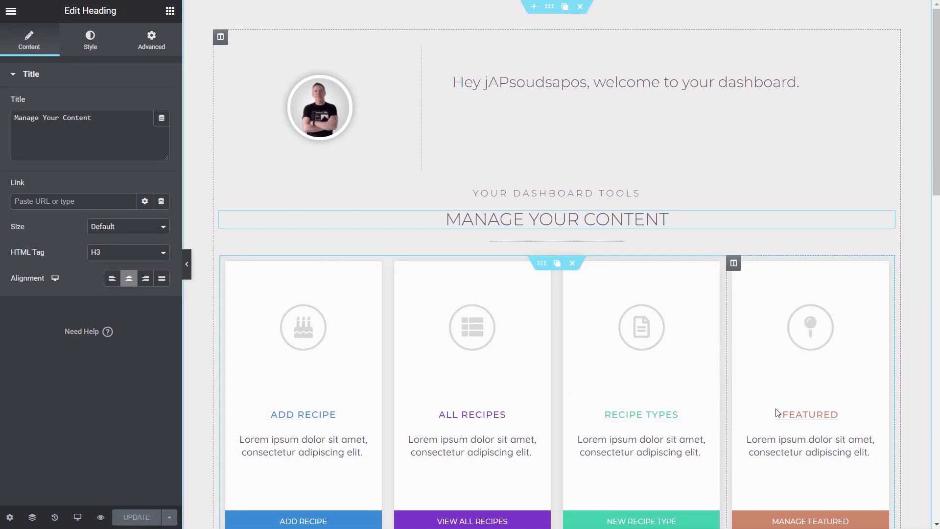
pyautogui.scroll(-1, 420, 439)
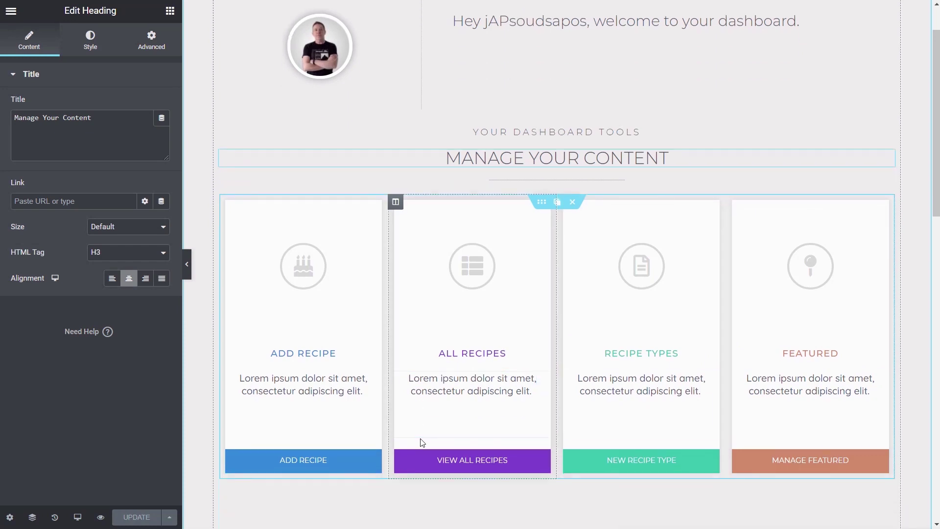
pyautogui.scroll(1, 420, 442)
# - Exit to Dashboard from the Elementor menu, returning to the dashboard page's Edit Page screen
pyautogui.click(14, 16)
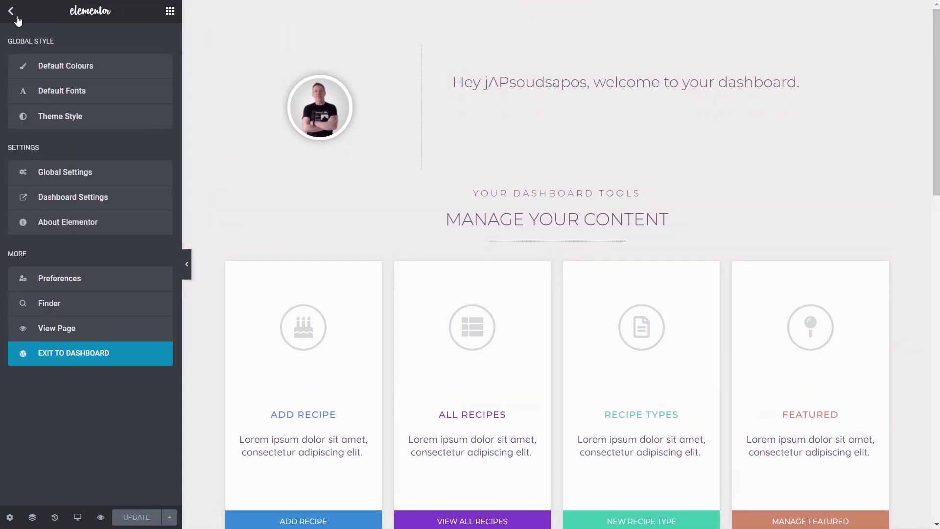
pyautogui.click(76, 354)
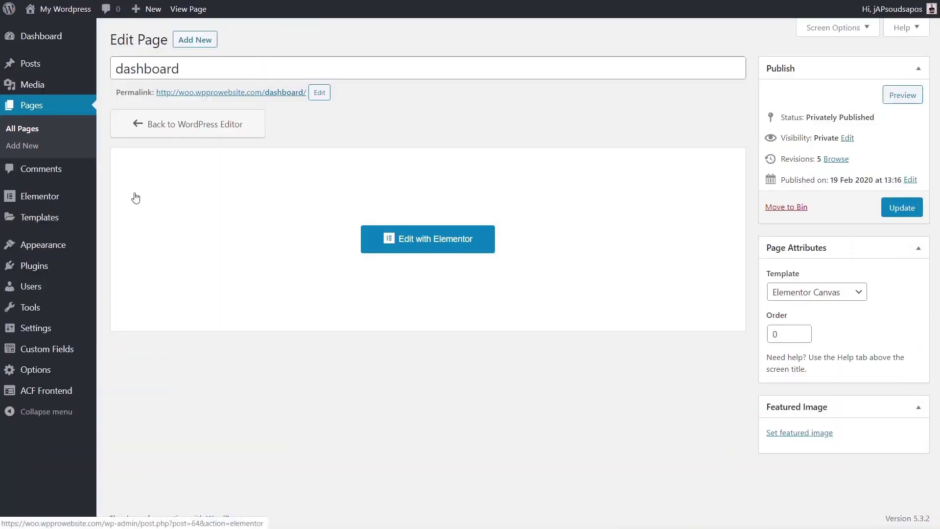
# - Create a new page titled 'Options' with Private visibility and publish it
pyautogui.click(192, 44)
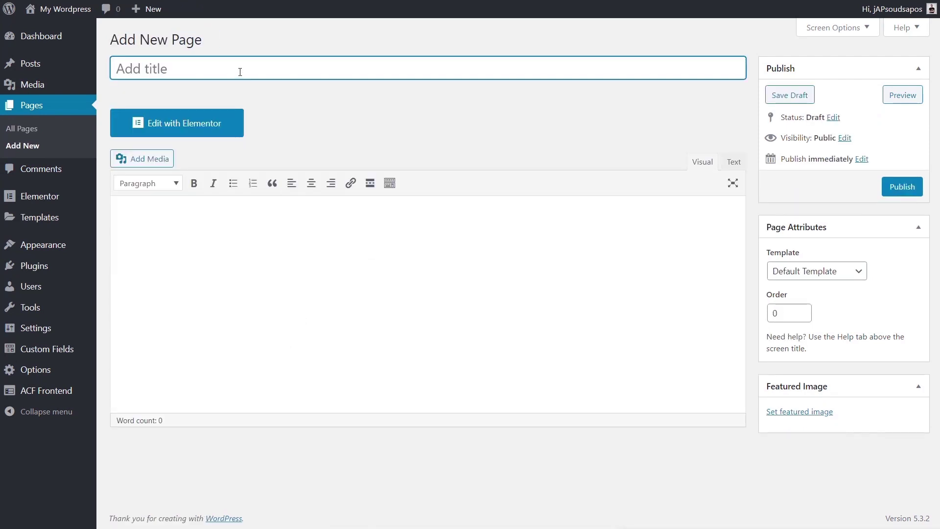
pyautogui.write('Options')
pyautogui.click(851, 139)
pyautogui.click(776, 177)
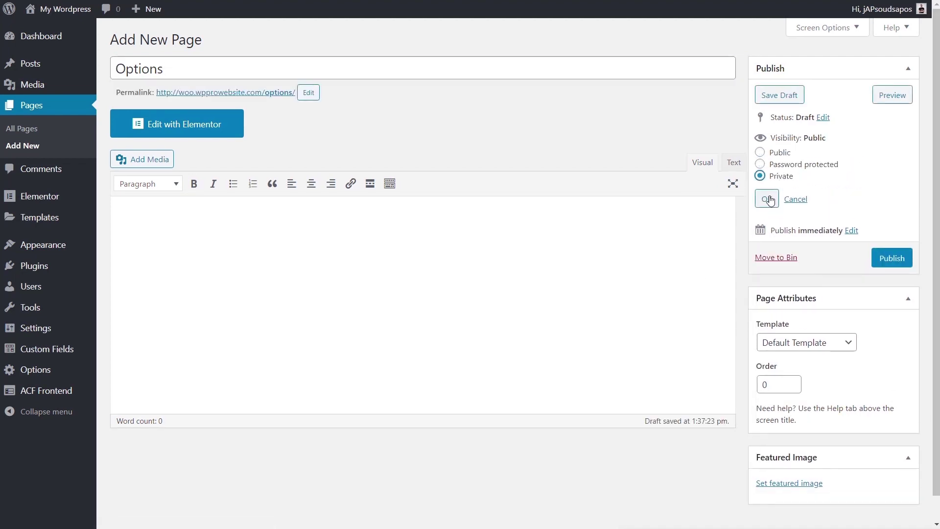
pyautogui.click(770, 200)
pyautogui.click(902, 187)
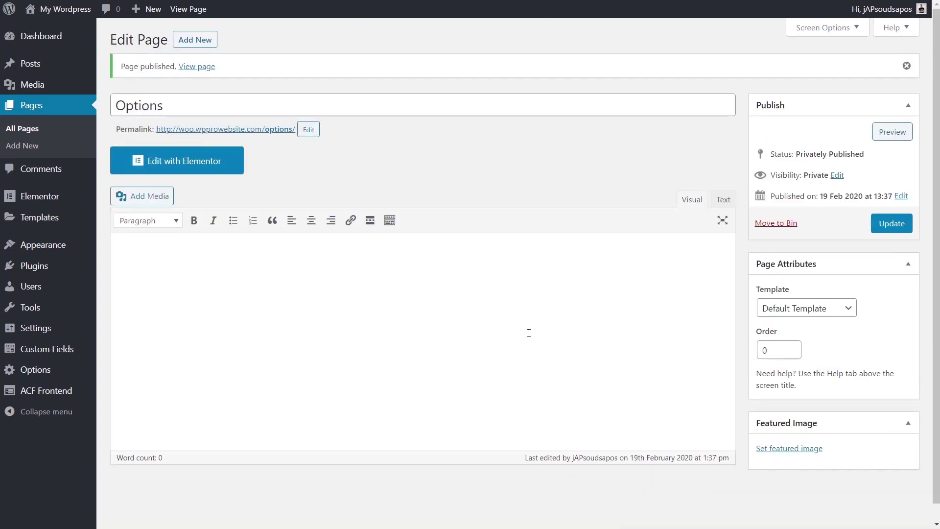
# - Create and publish a second private page titled 'List Posts'
pyautogui.click(204, 40)
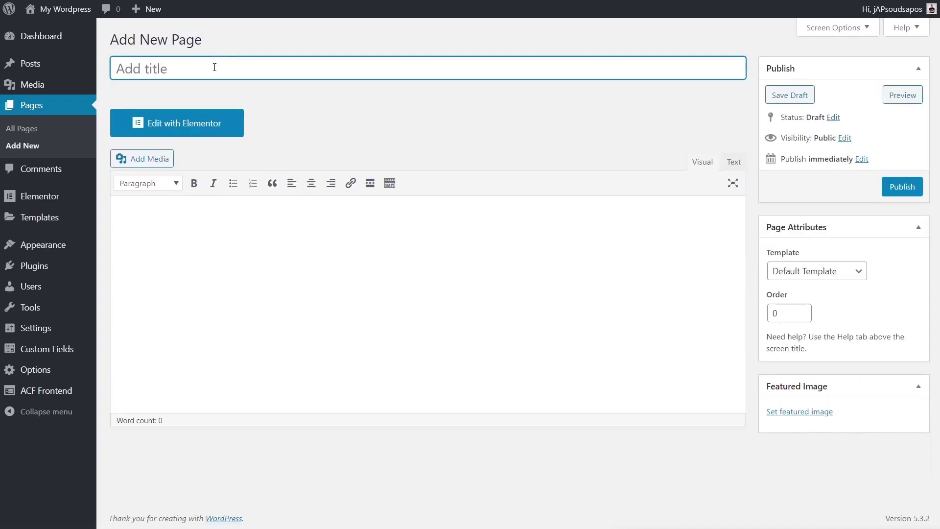
pyautogui.write('List Posts')
pyautogui.click(843, 138)
pyautogui.click(776, 175)
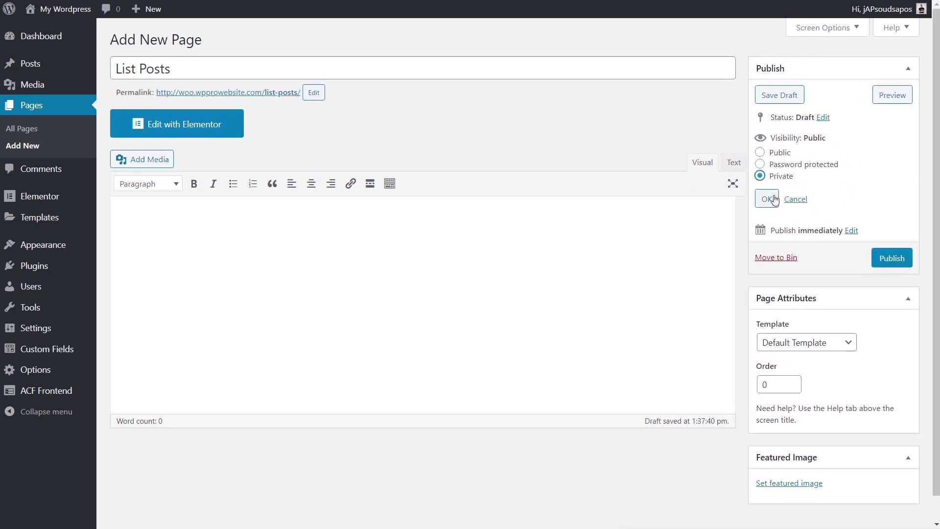
pyautogui.click(766, 199)
pyautogui.click(901, 187)
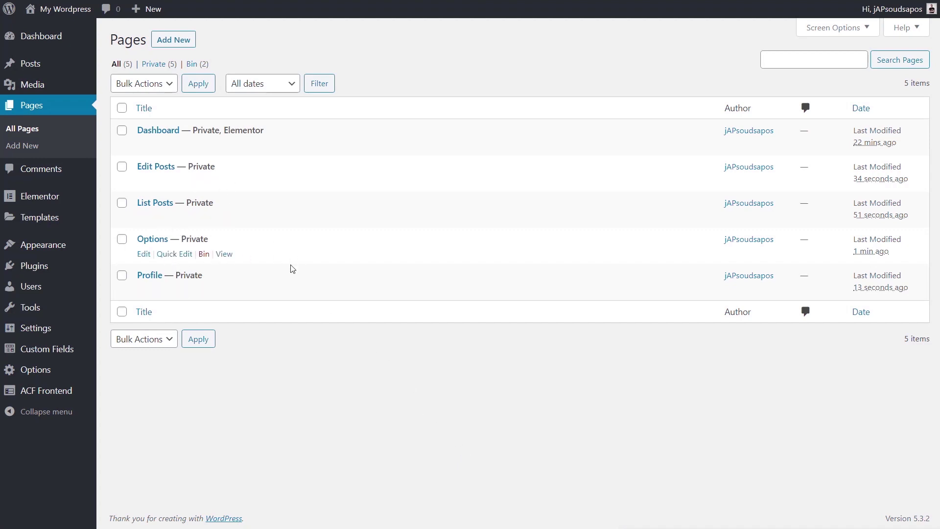
# - Edit the Options page from the Pages list and launch Edit with Elementor
pyautogui.click(144, 254)
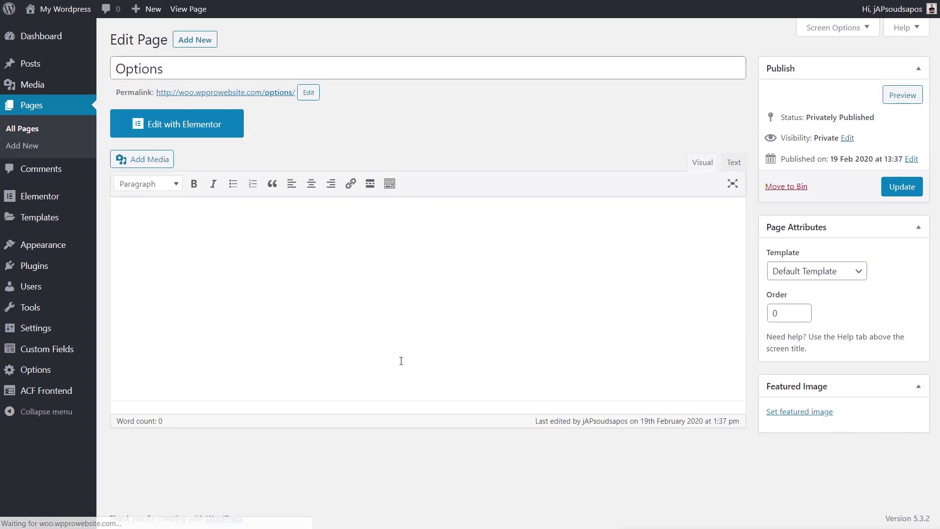
pyautogui.click(179, 142)
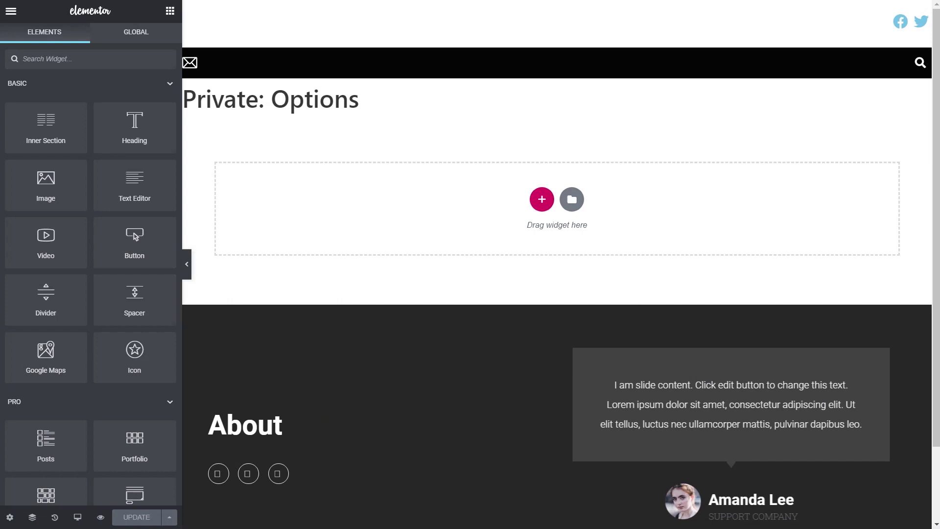
# - Turn Hide Title to YES in page settings and go back to the widget search
pyautogui.click(5, 520)
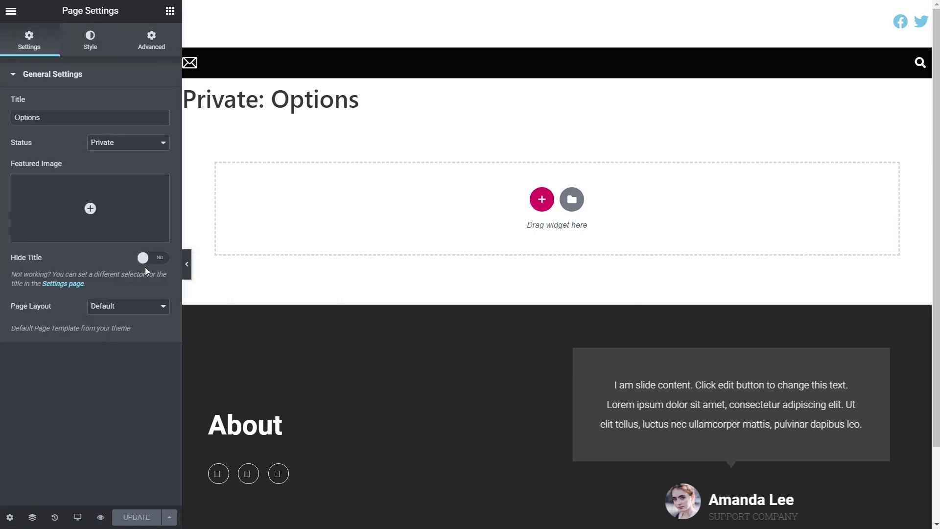
pyautogui.click(157, 259)
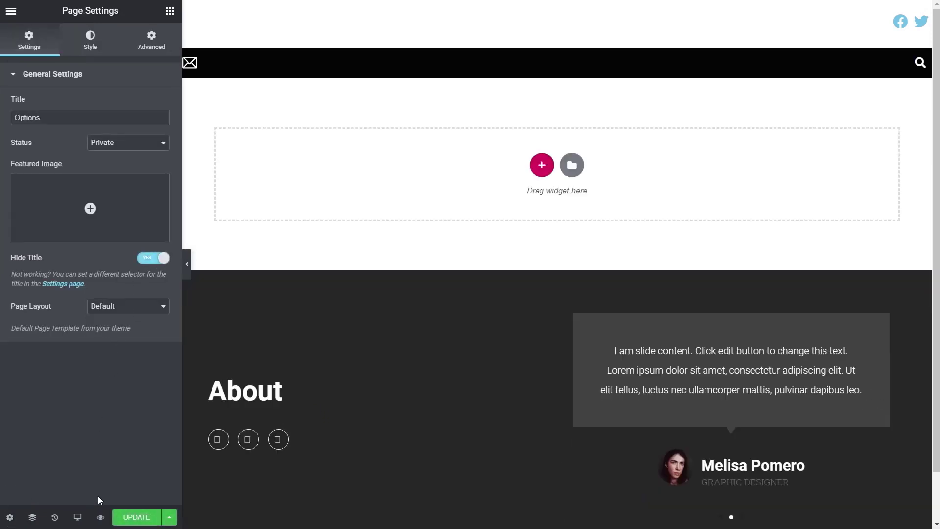
pyautogui.click(170, 10)
pyautogui.click(78, 60)
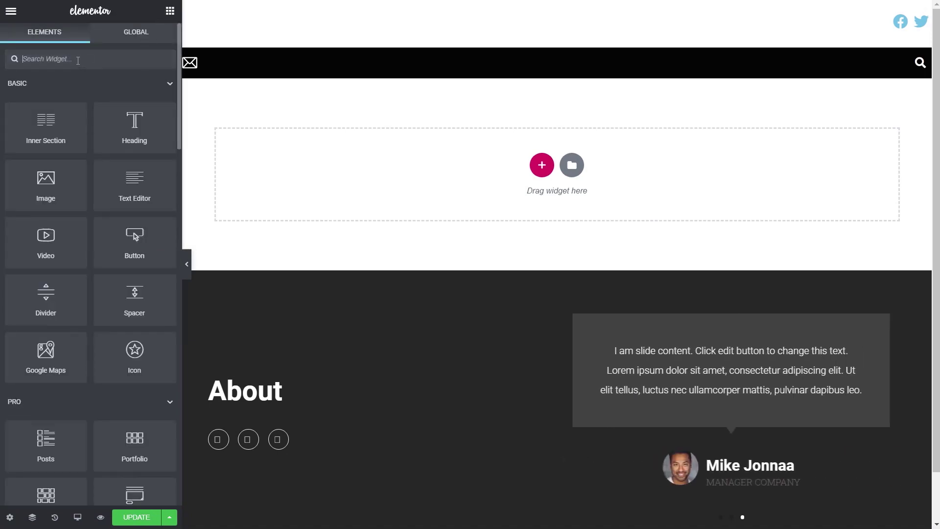
# - Search 'fron', drop the ACF Frontend Form onto the page, and set Main Action to Edit Options
pyautogui.write('fron')
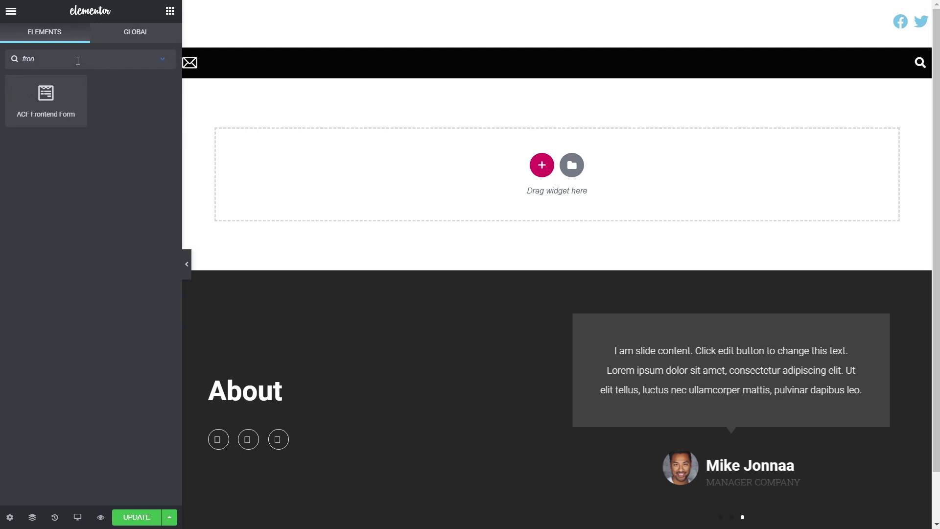
pyautogui.moveTo(46, 94); pyautogui.dragTo(369, 176)
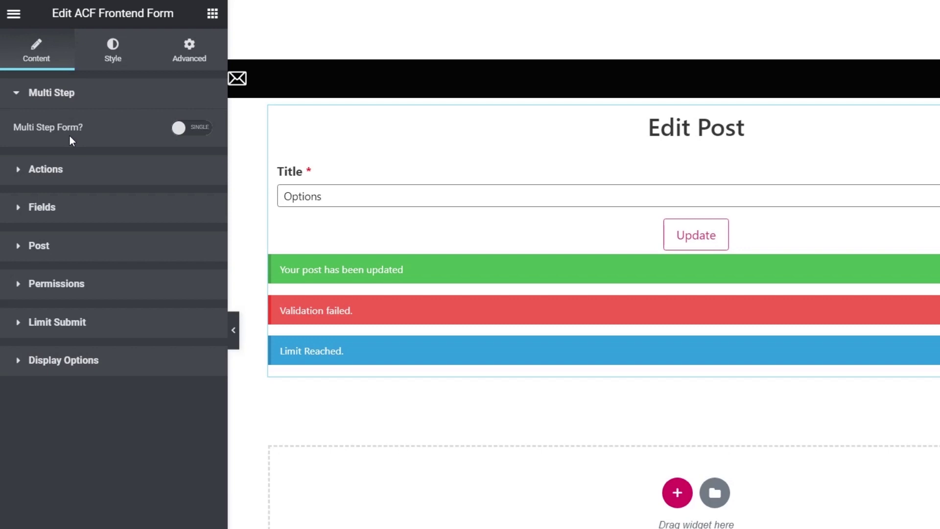
pyautogui.click(58, 172)
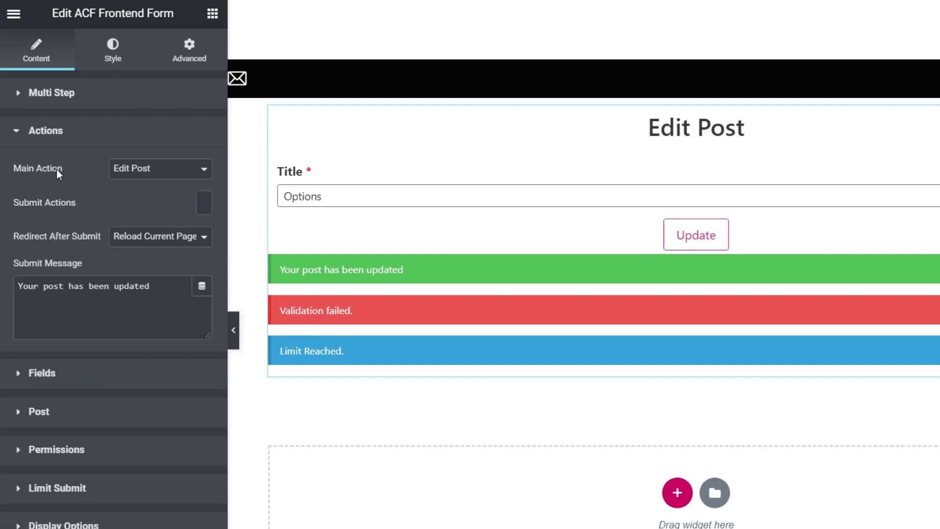
pyautogui.click(154, 178)
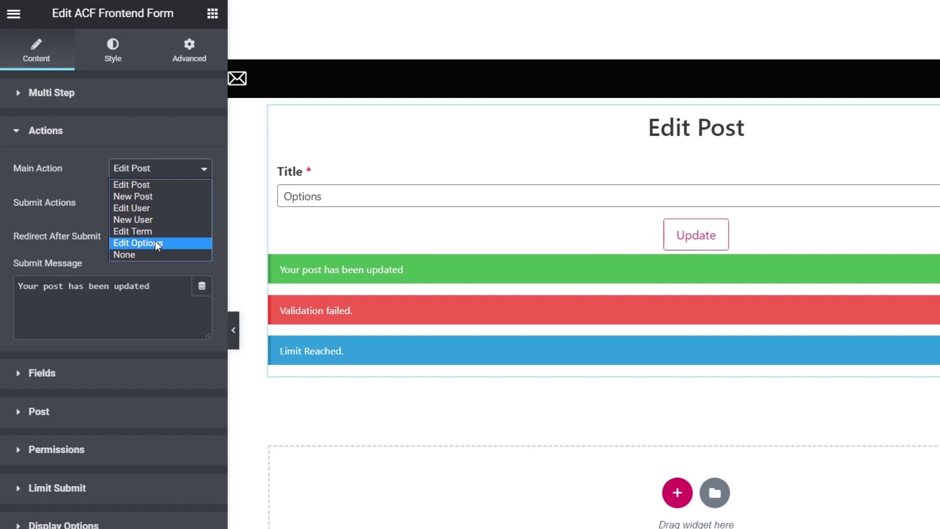
pyautogui.click(157, 243)
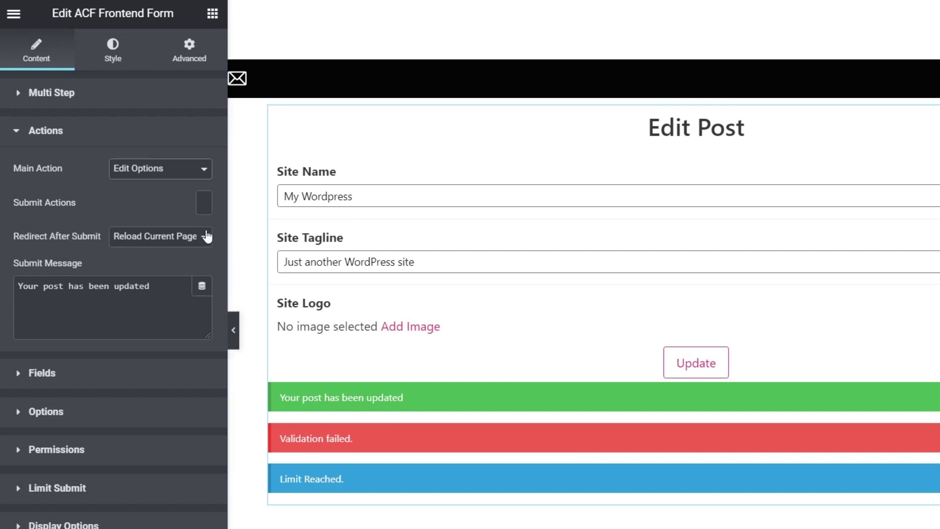
# - Add then remove an Emails submit action, keep the reload-current-page redirect, and expand Fields
pyautogui.click(202, 209)
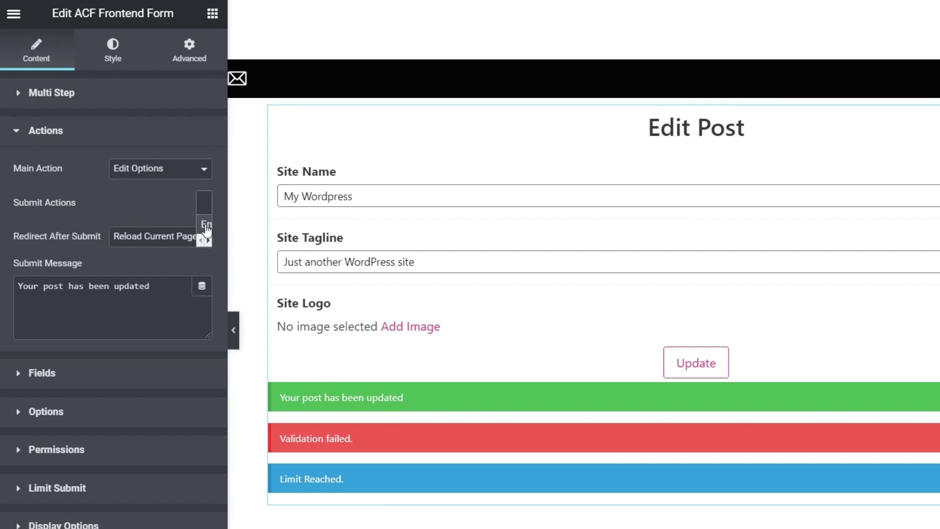
pyautogui.click(206, 226)
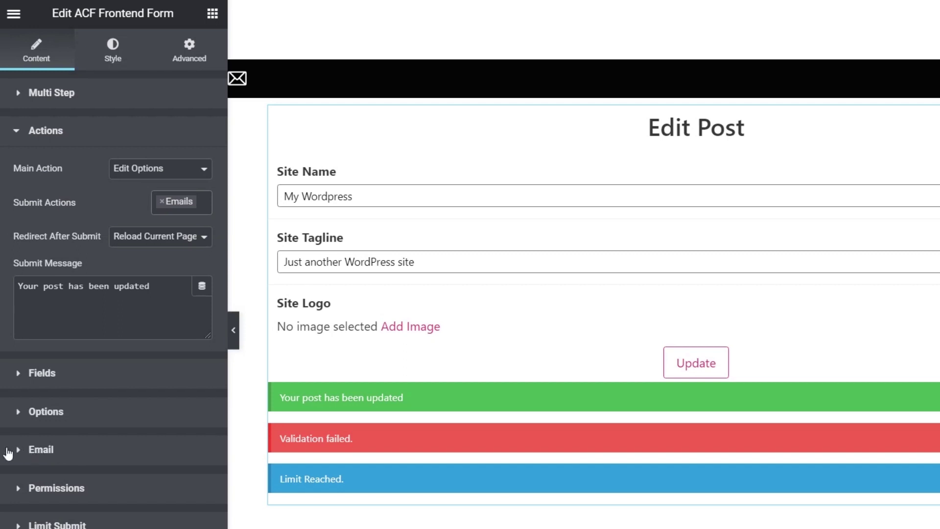
pyautogui.click(161, 202)
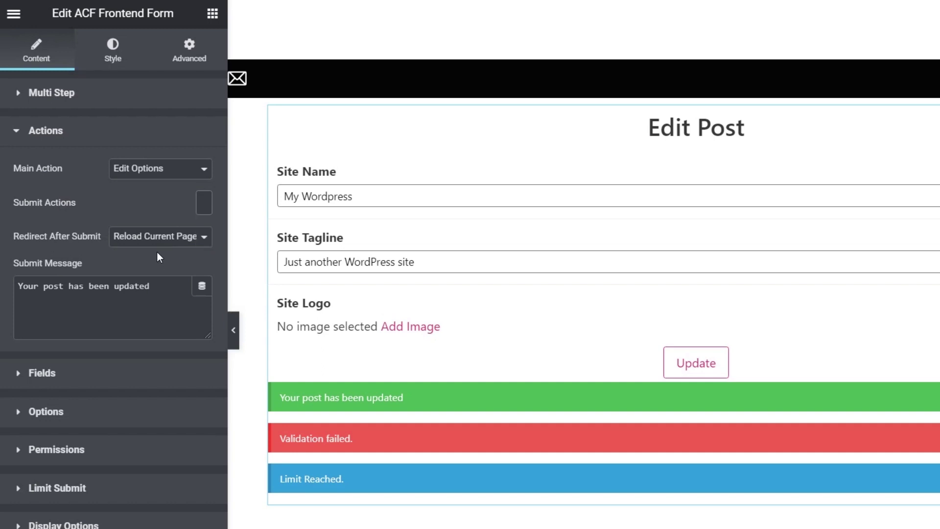
pyautogui.click(144, 238)
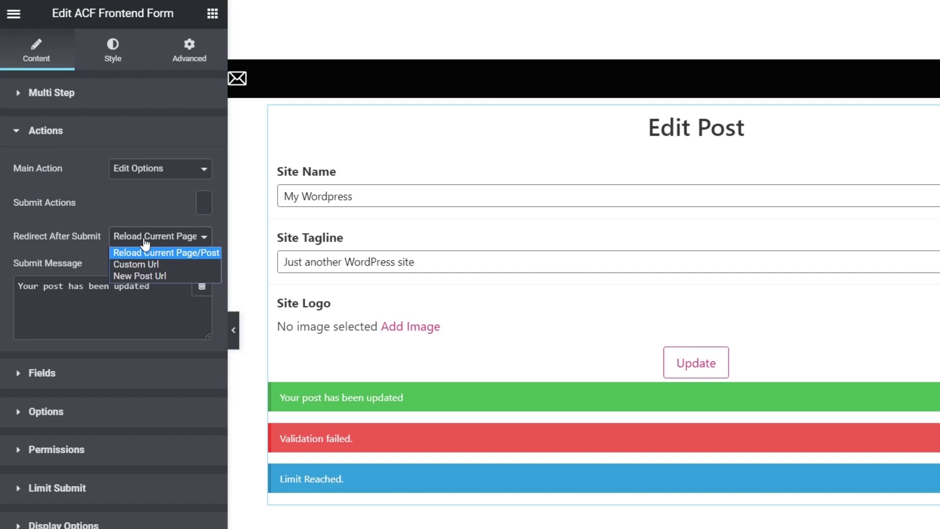
pyautogui.click(145, 240)
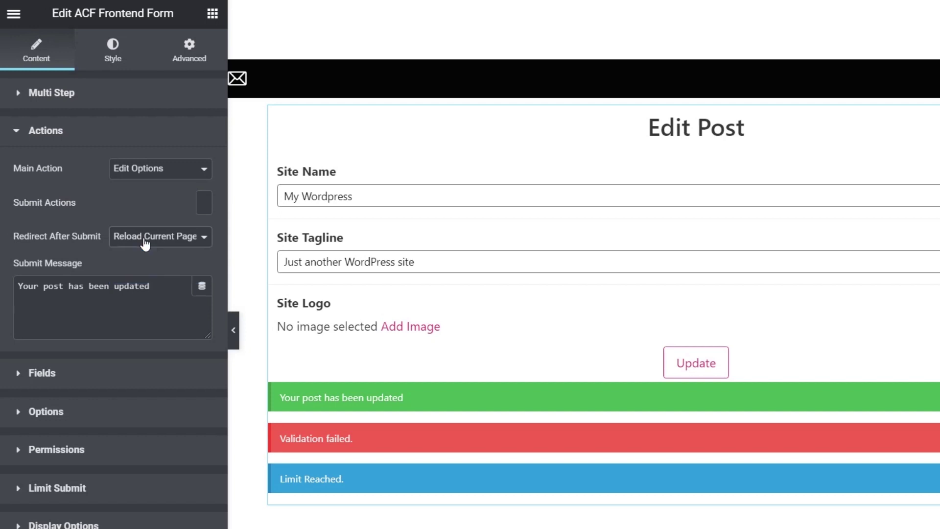
pyautogui.click(162, 288)
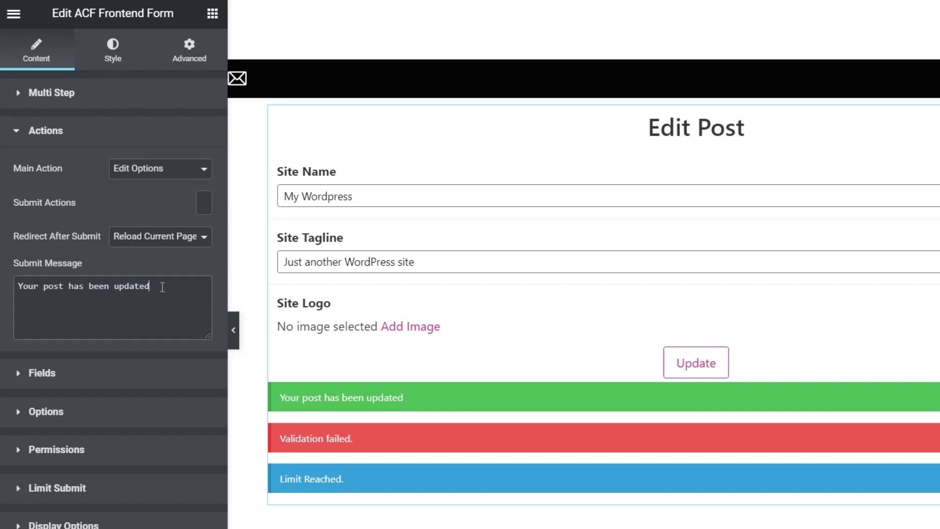
pyautogui.moveTo(162, 287); pyautogui.dragTo(7, 290)
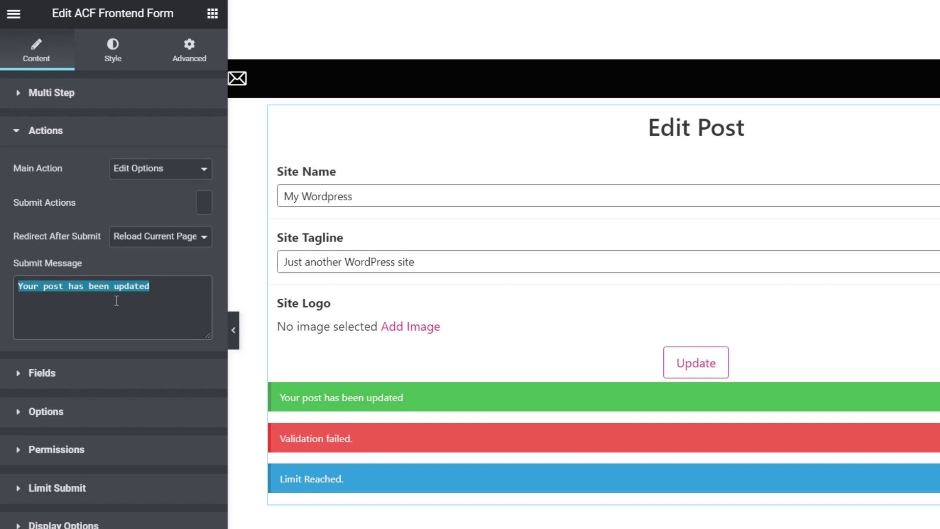
pyautogui.click(42, 374)
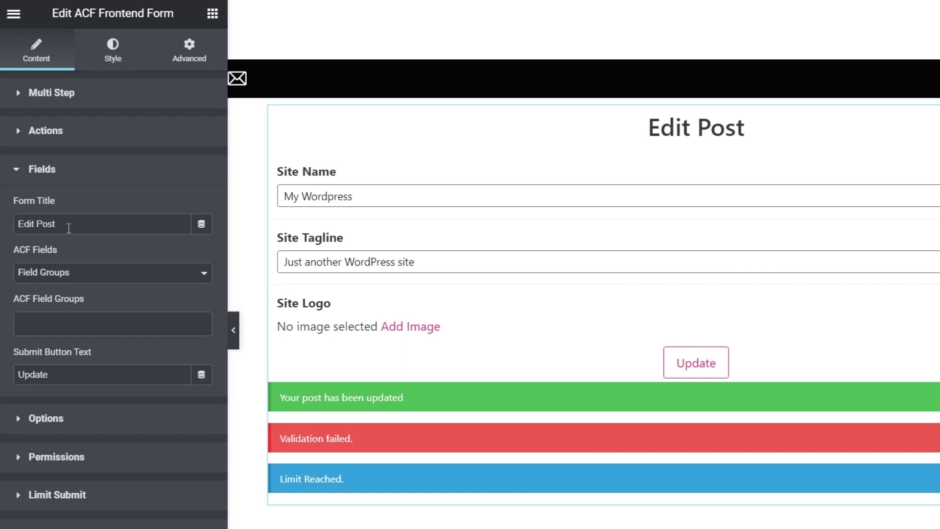
# - Delete the form's 'Edit Post' title
pyautogui.moveTo(751, 132); pyautogui.dragTo(704, 129)
pyautogui.moveTo(90, 225); pyautogui.dragTo(7, 228)
pyautogui.press('BackSpace')
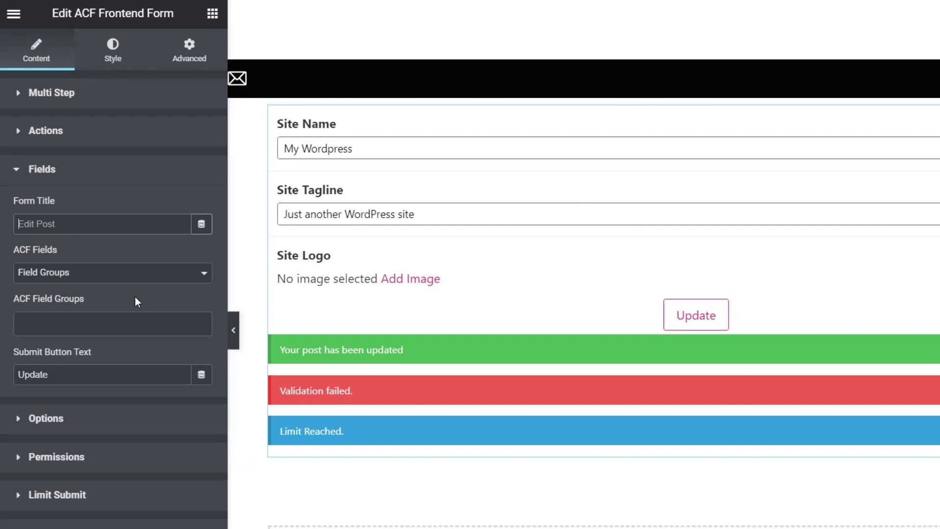
# - Set ACF Fields to Field Groups and add the Options field group
pyautogui.click(110, 278)
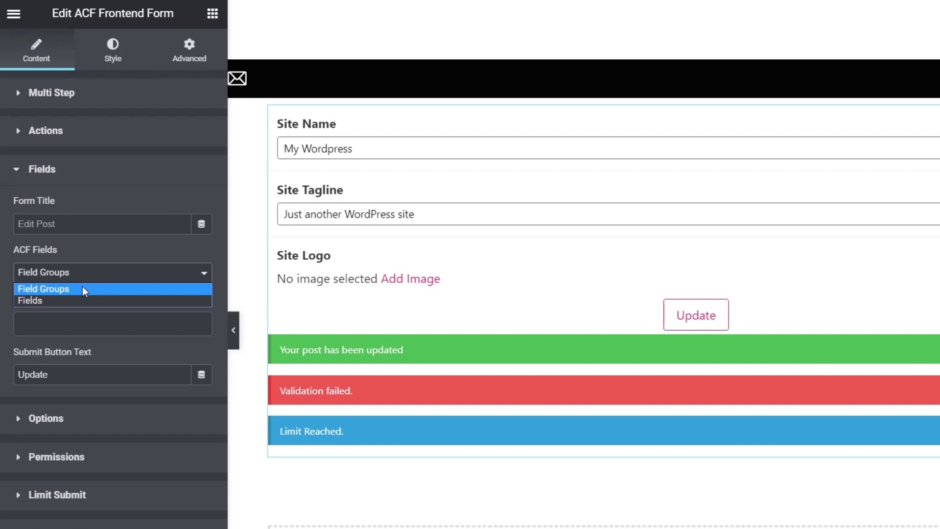
pyautogui.click(80, 287)
pyautogui.click(89, 273)
pyautogui.click(81, 288)
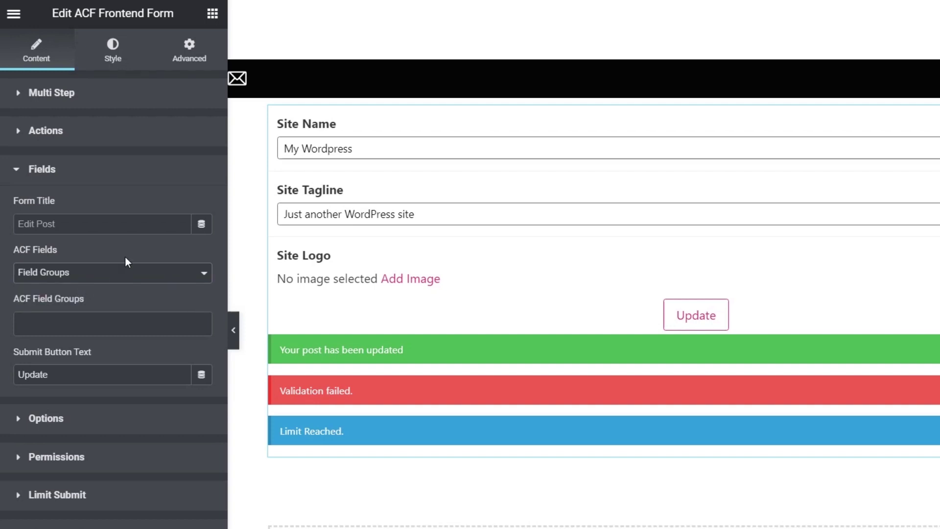
pyautogui.click(73, 325)
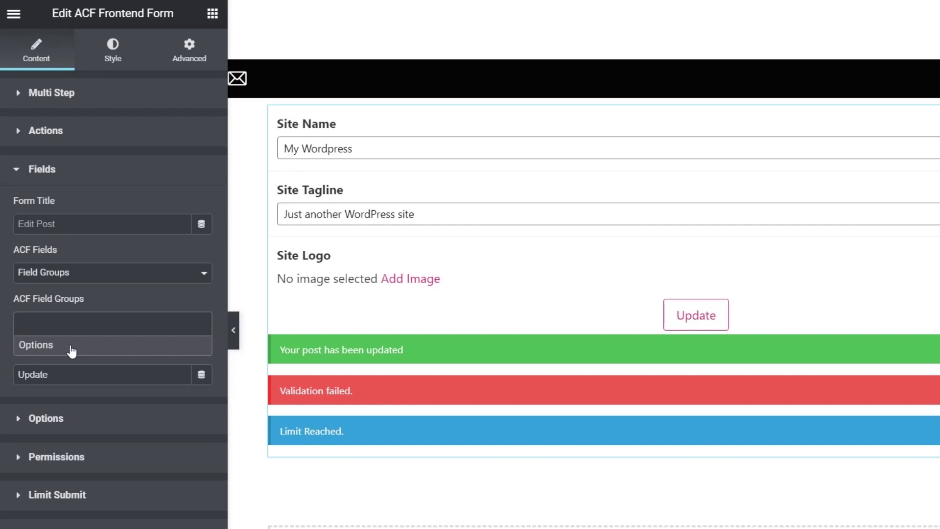
pyautogui.click(71, 346)
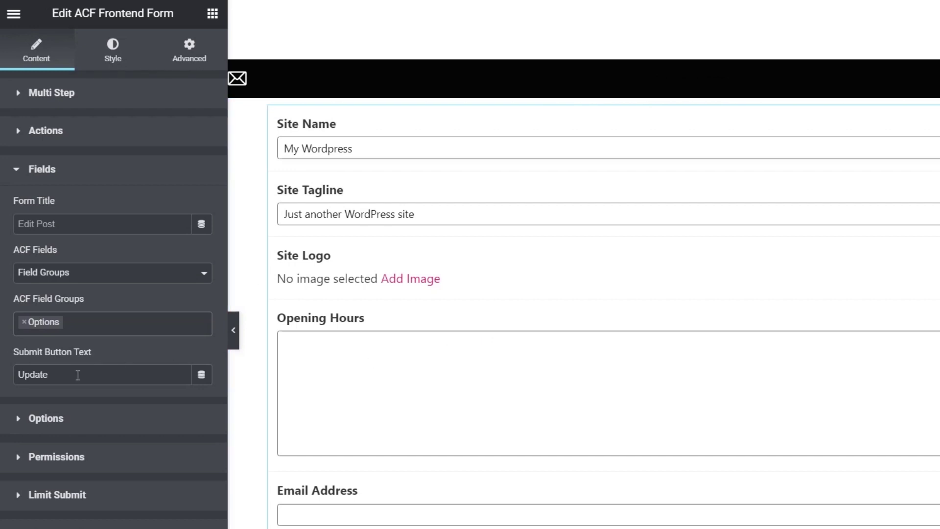
# - Change the submit button text from Update to 'SAVE OPTIONS'
pyautogui.doubleClick(60, 376)
pyautogui.write('SAVE OPTIONS')
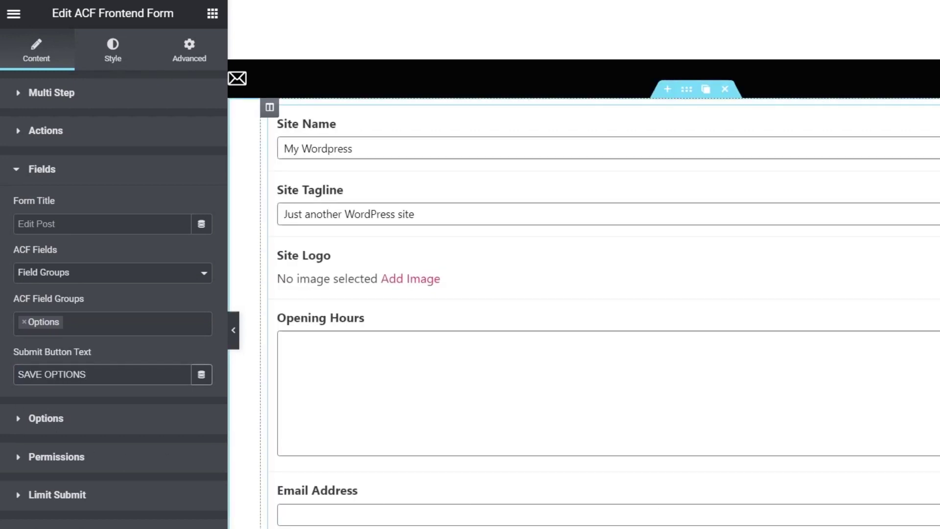
pyautogui.click(57, 419)
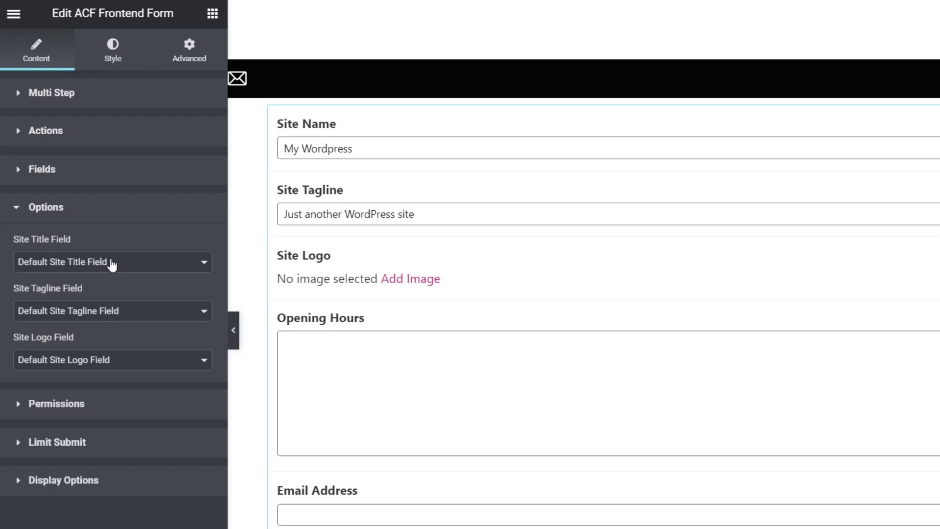
# - Review the Site Title Field choices, keep the defaults, and expand the Permissions section
pyautogui.click(112, 265)
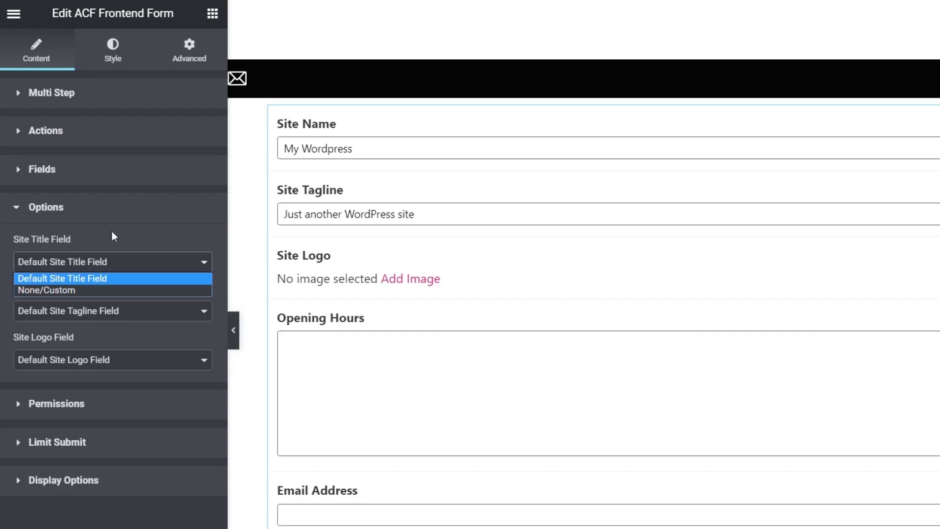
pyautogui.click(111, 234)
pyautogui.click(109, 241)
pyautogui.click(88, 215)
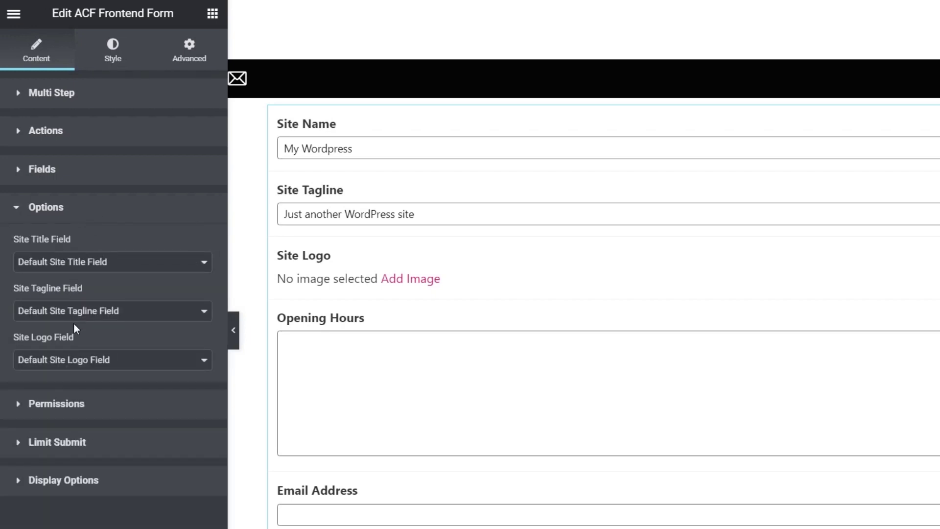
pyautogui.click(44, 407)
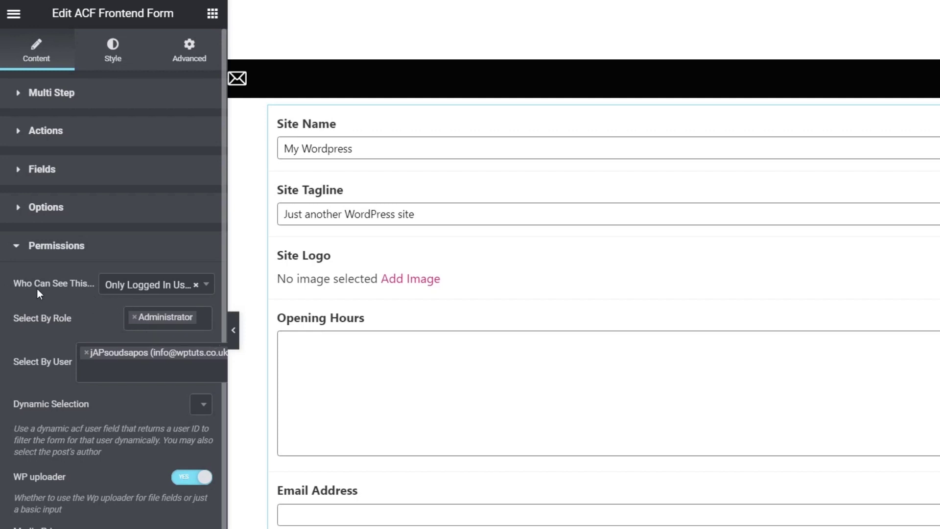
# - Keep Who Can See as Only Logged In Users and add Editor to Select By Role
pyautogui.click(115, 289)
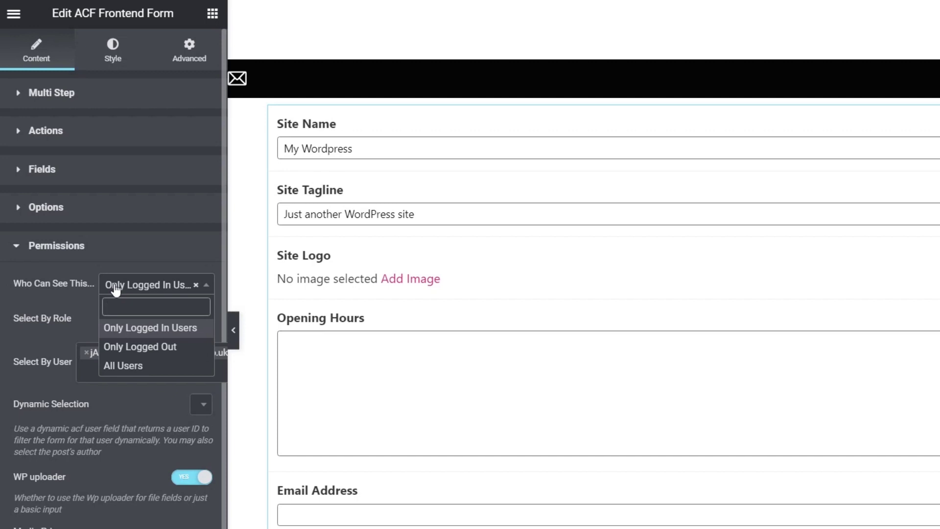
pyautogui.click(141, 329)
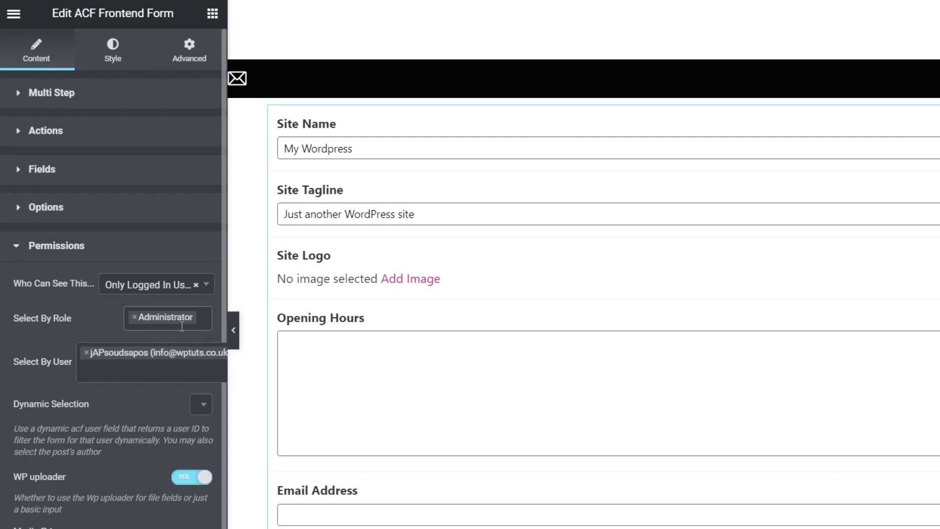
pyautogui.click(204, 321)
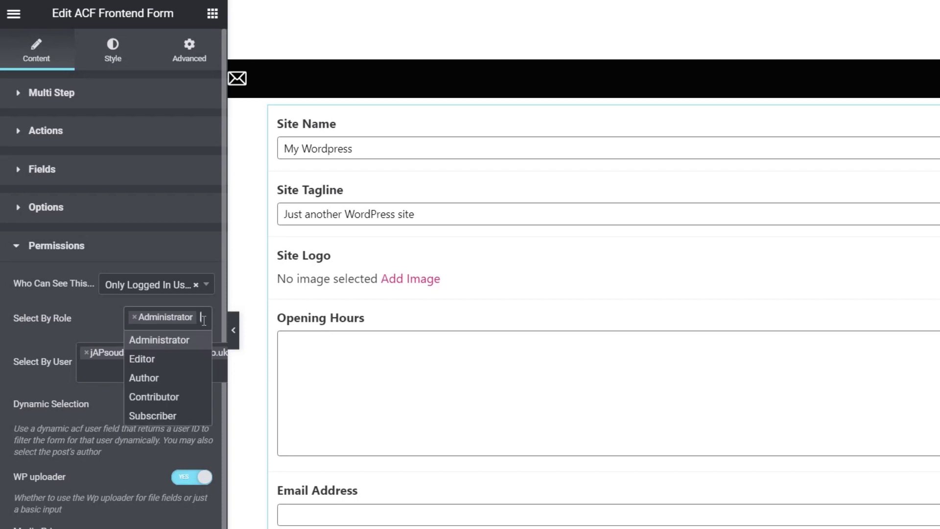
pyautogui.click(165, 359)
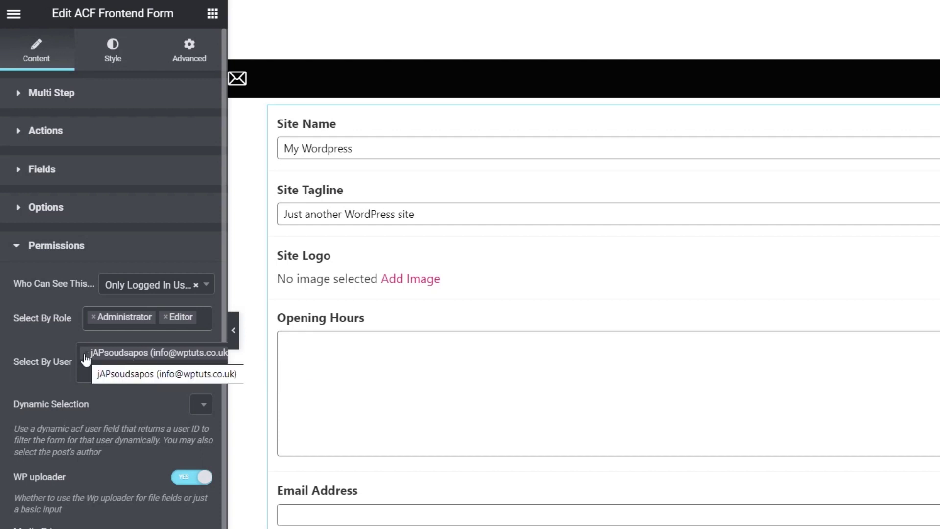
# - Remove the user from Select By User and leave Dynamic Selection empty after trying Post Author
pyautogui.click(86, 353)
pyautogui.click(132, 367)
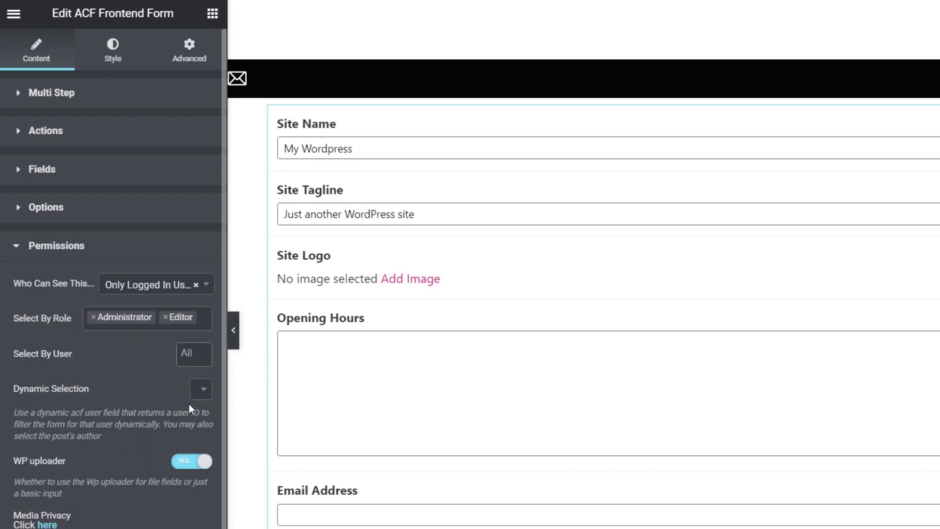
pyautogui.click(203, 391)
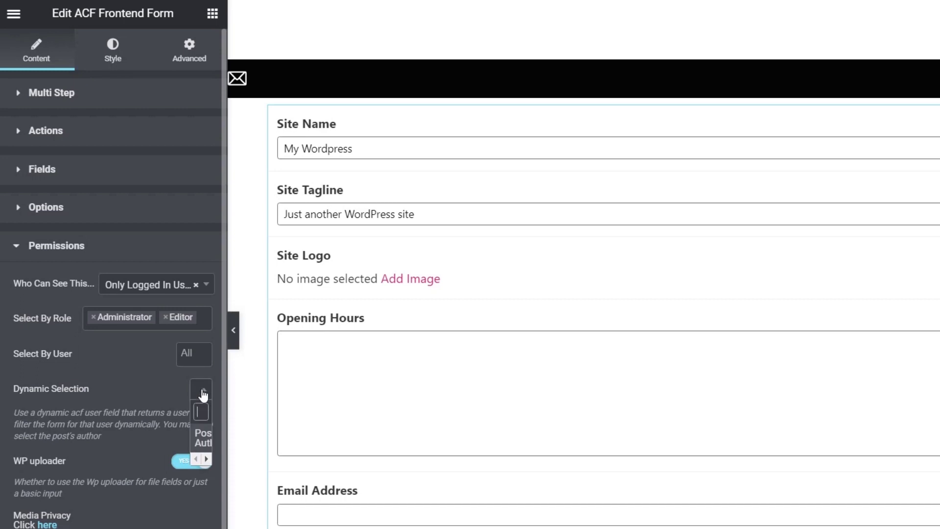
pyautogui.click(203, 439)
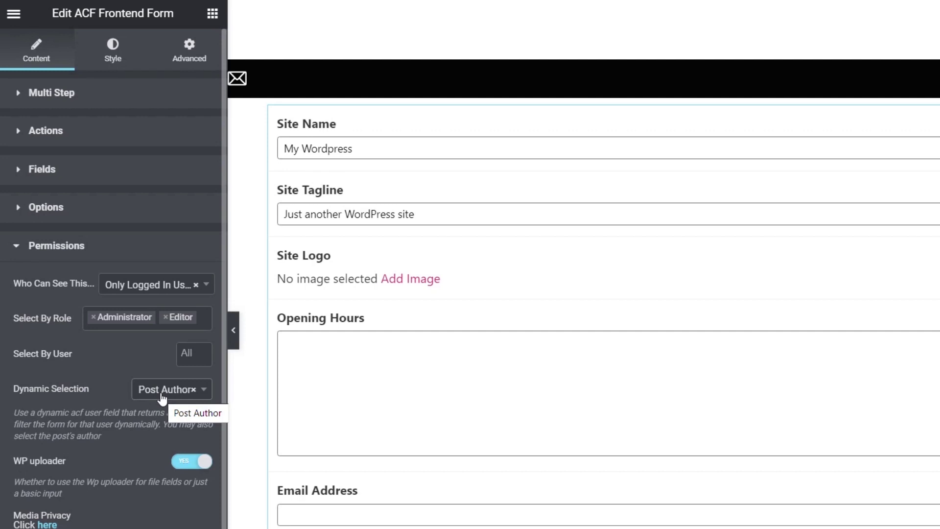
pyautogui.click(194, 390)
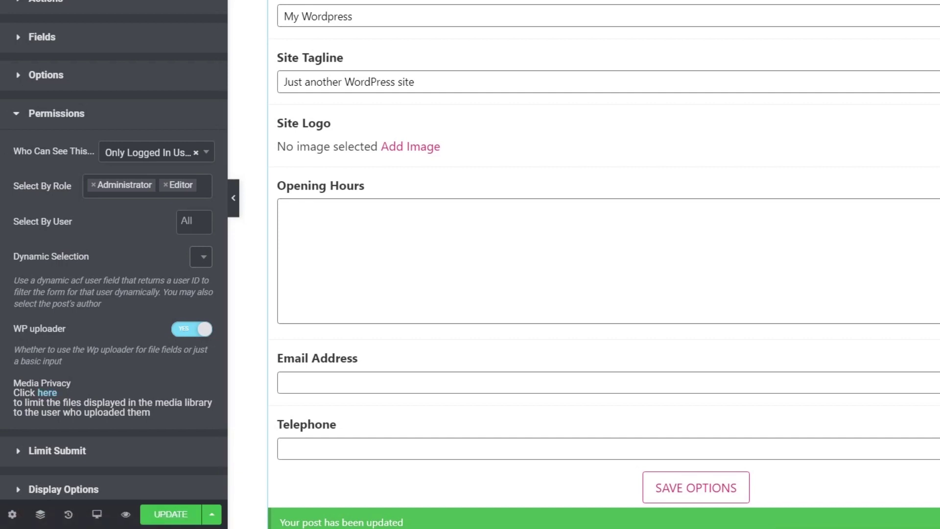
pyautogui.click(45, 450)
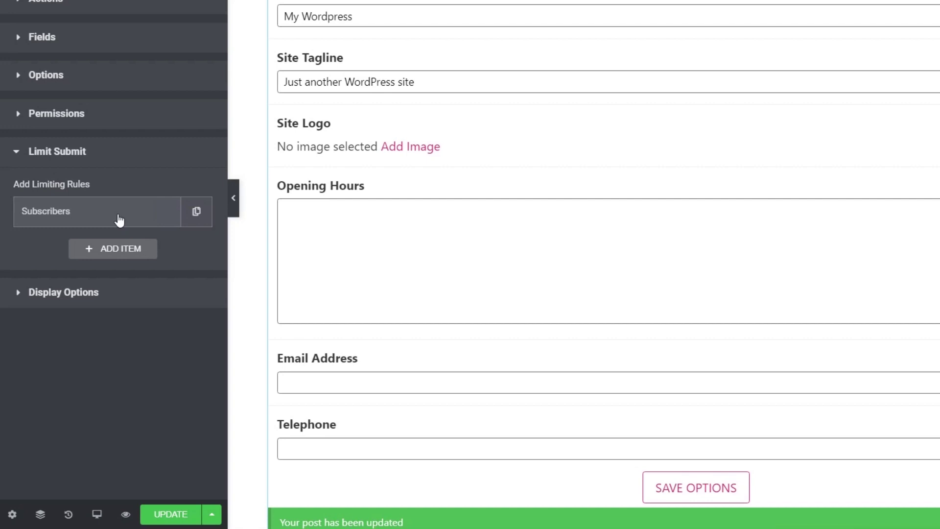
# - Keep field labels shown with Label Position Above after trying Inline, and instructions above fields
pyautogui.click(80, 293)
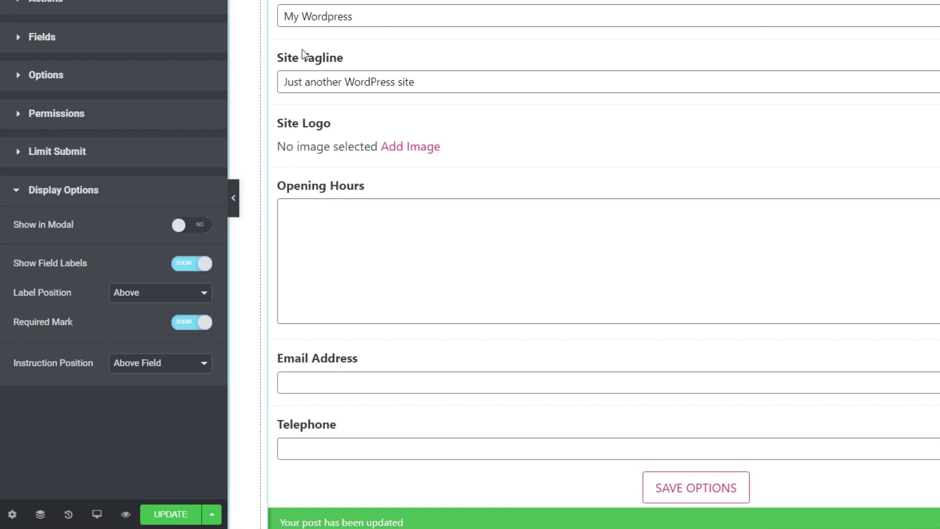
pyautogui.click(185, 267)
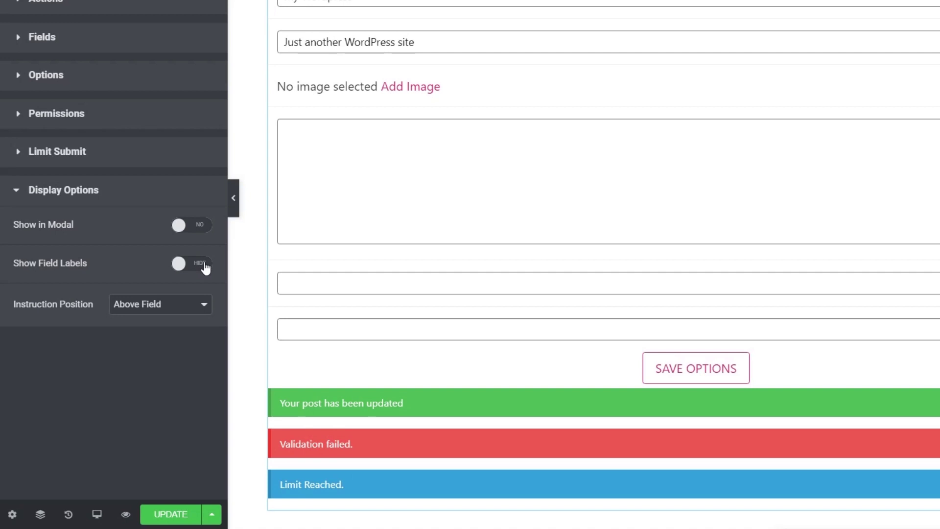
pyautogui.click(205, 267)
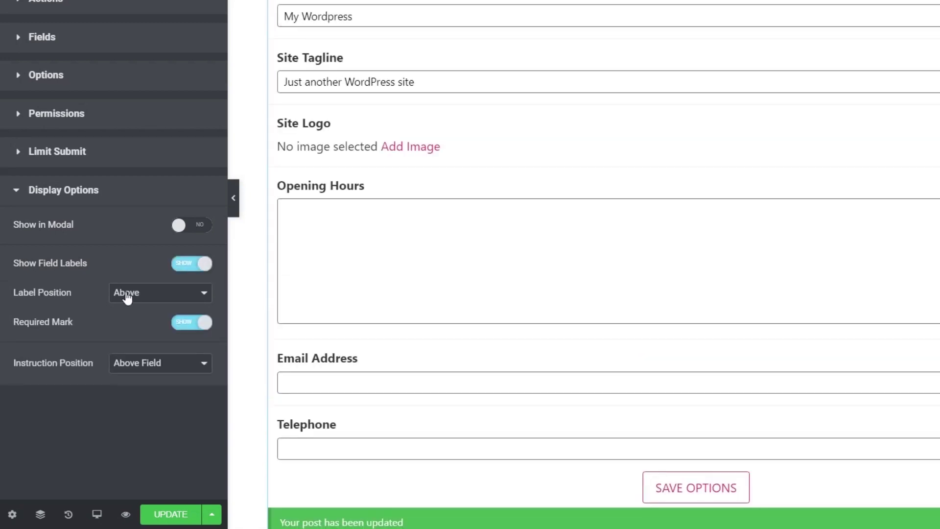
pyautogui.click(169, 297)
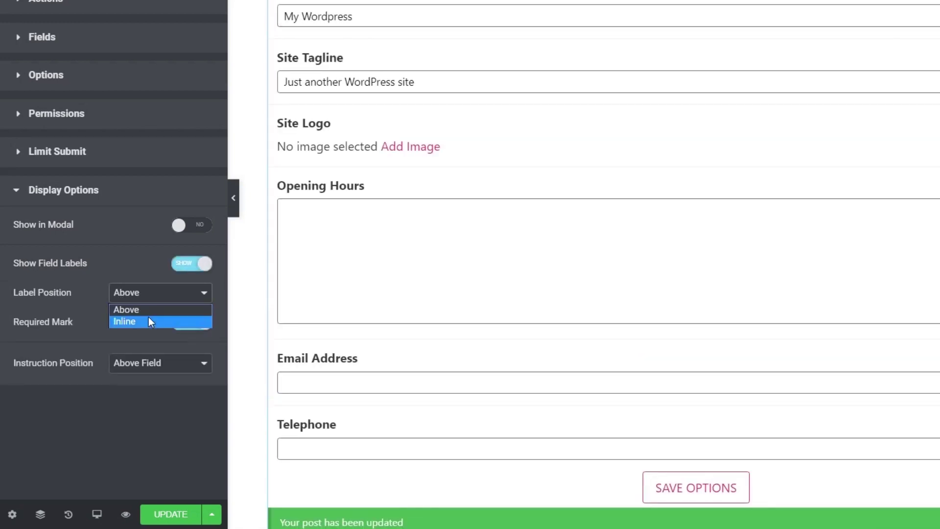
pyautogui.click(149, 321)
pyautogui.click(180, 301)
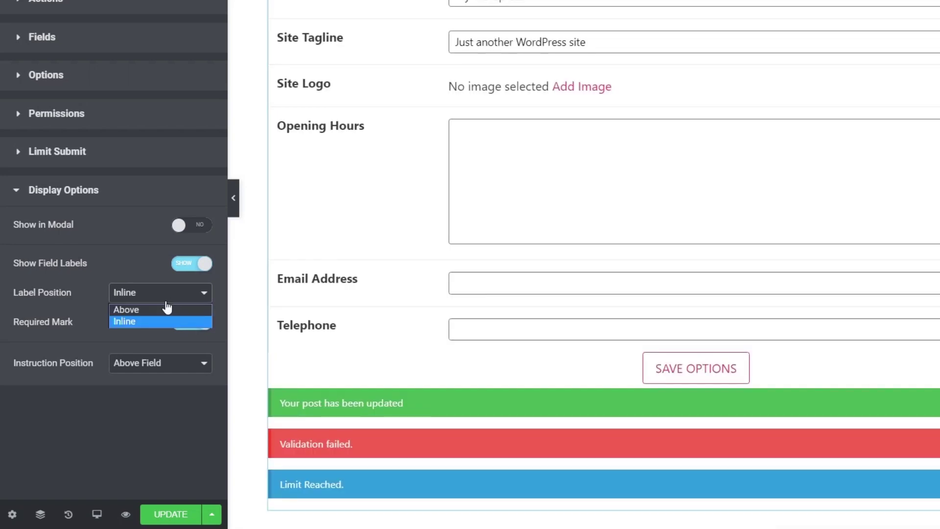
pyautogui.click(156, 309)
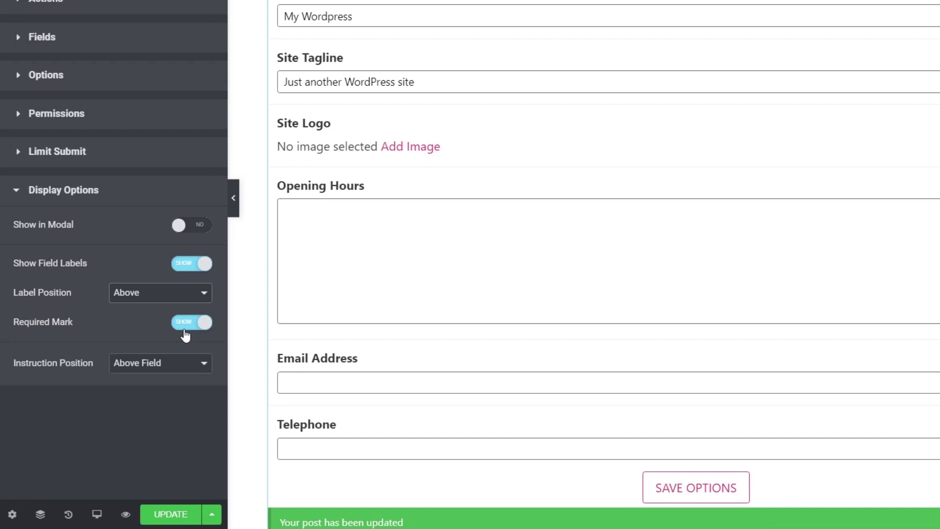
pyautogui.click(139, 372)
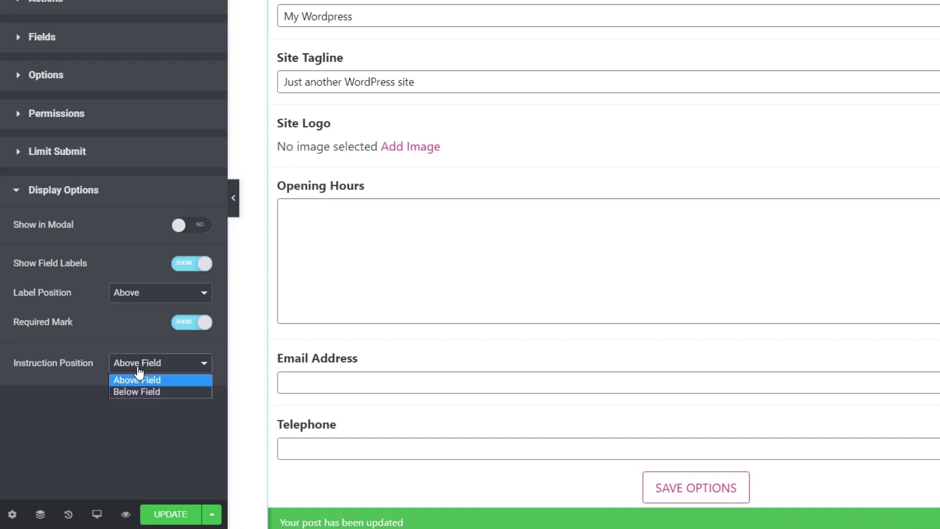
pyautogui.click(71, 402)
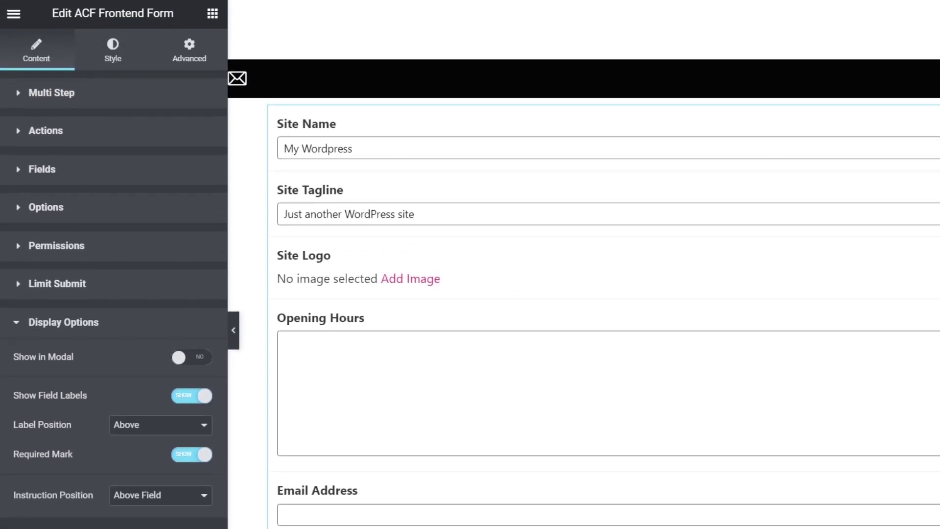
# - Switch the Website Options form widget to its Style settings
pyautogui.click(103, 56)
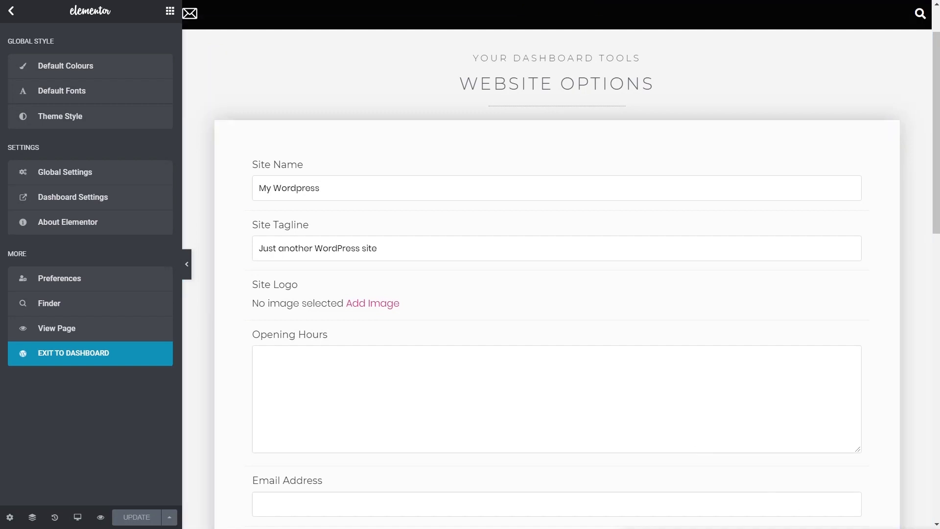
# - Return to the WordPress pages list and open the Dashboard page in Elementor
pyautogui.click(76, 362)
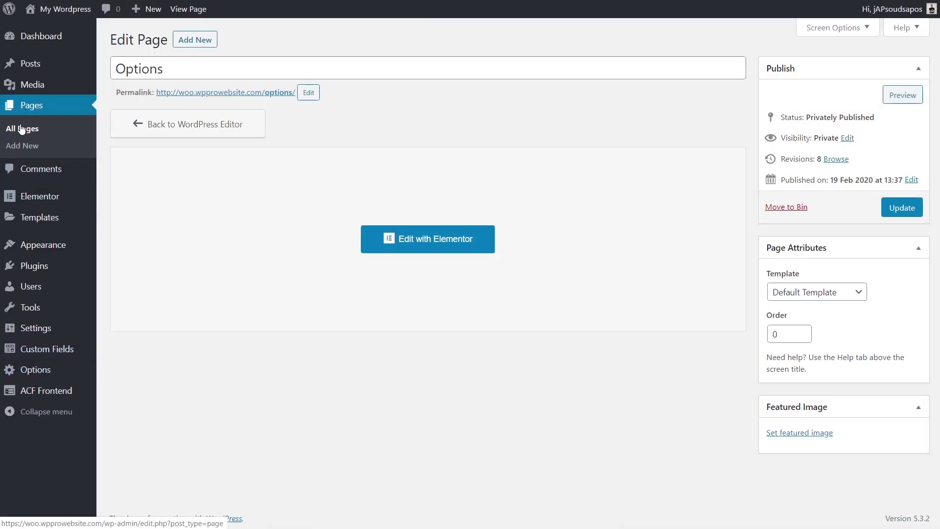
pyautogui.click(21, 130)
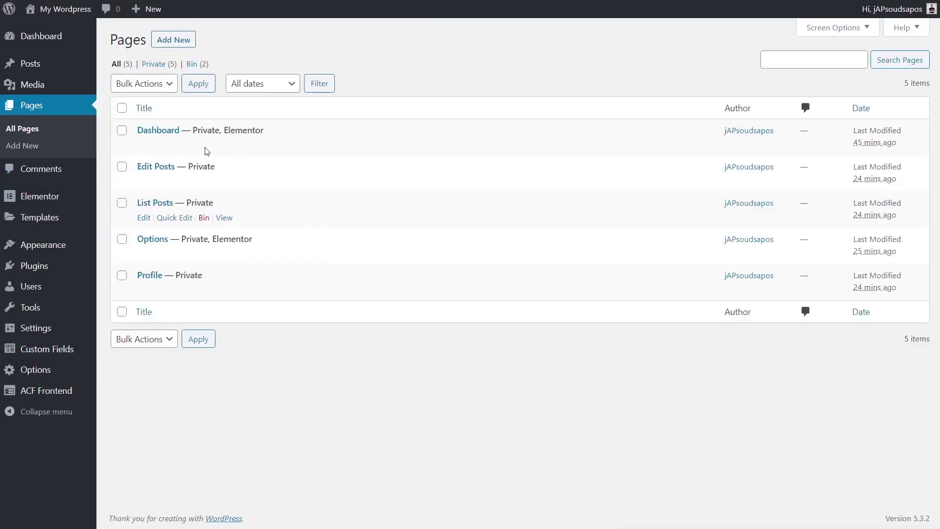
pyautogui.click(280, 146)
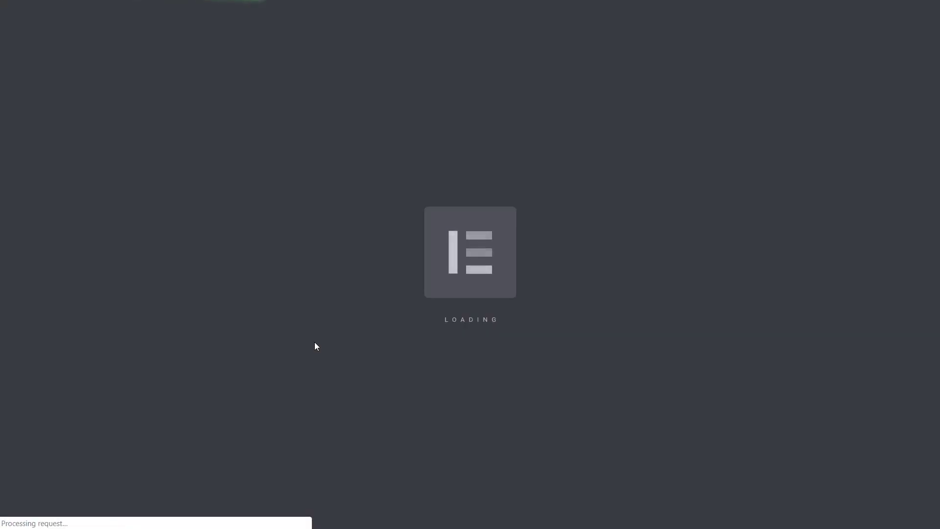
pyautogui.scroll(-4, 316, 347)
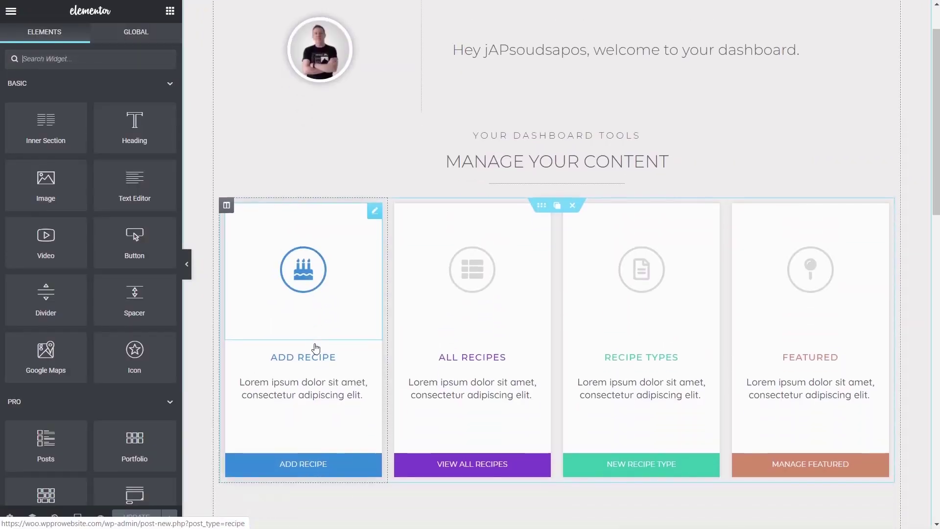
pyautogui.scroll(-14, 315, 347)
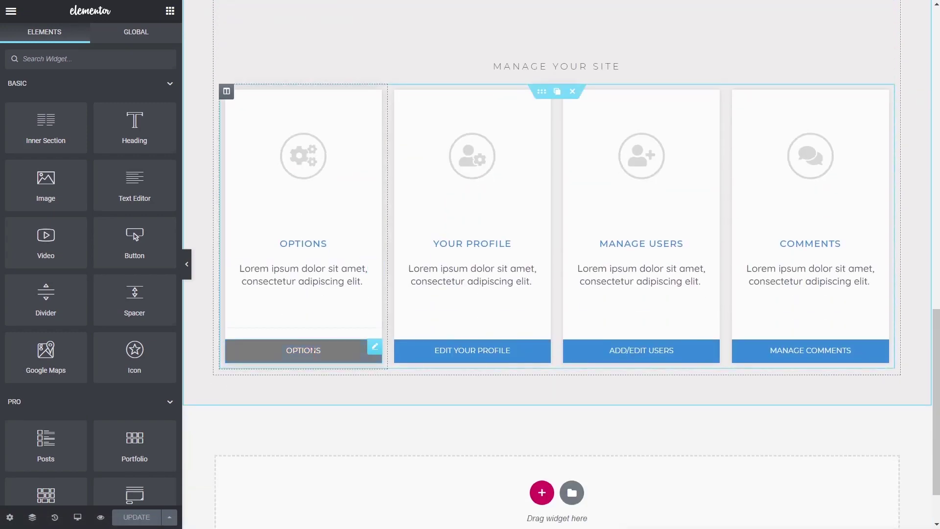
# - Link the Options card's button to /options/ and update the Dashboard page
pyautogui.click(313, 351)
pyautogui.click(78, 170)
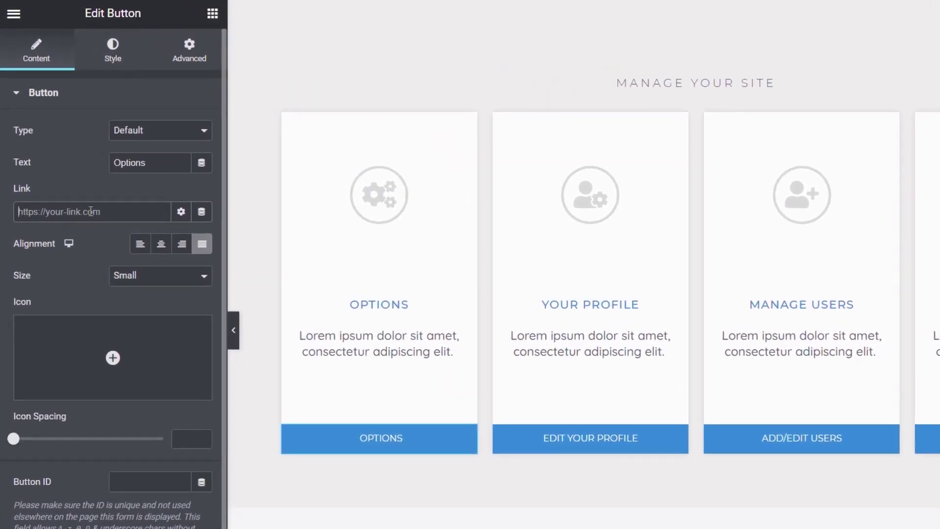
pyautogui.write('/options')
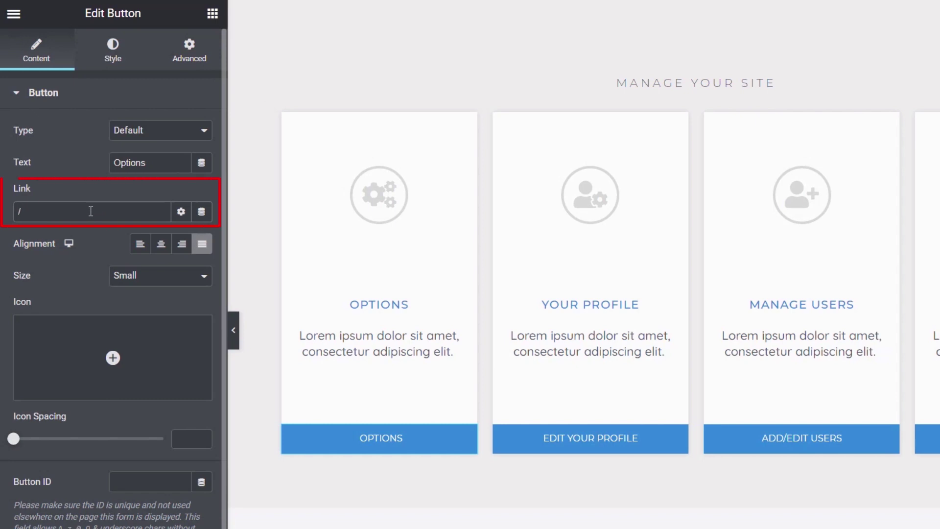
pyautogui.write('/')
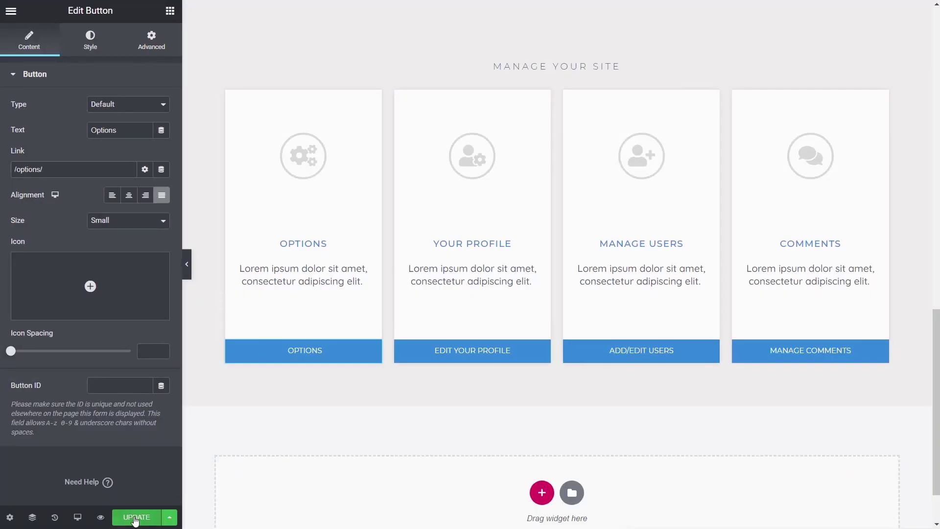
pyautogui.click(136, 517)
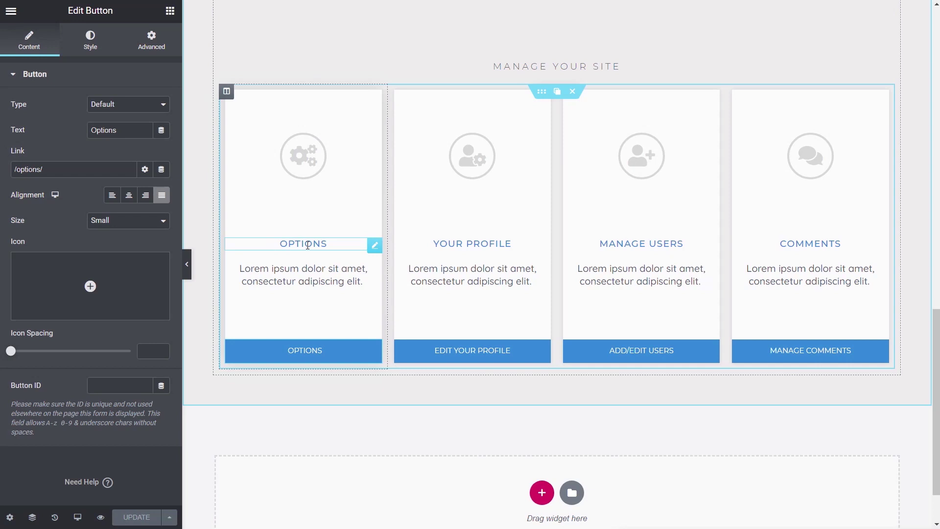
# - Select the Options card's gear icon, heading and button in turn
pyautogui.click(303, 156)
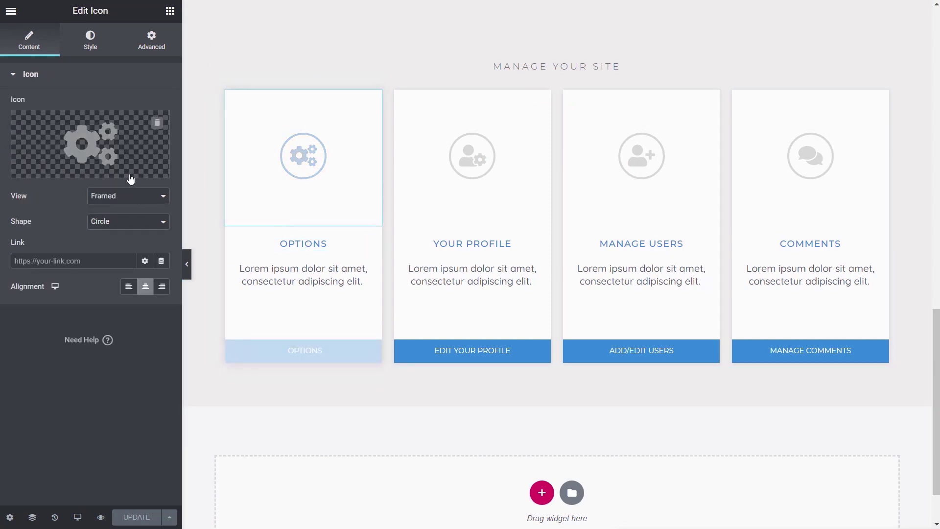
pyautogui.click(301, 252)
pyautogui.click(324, 361)
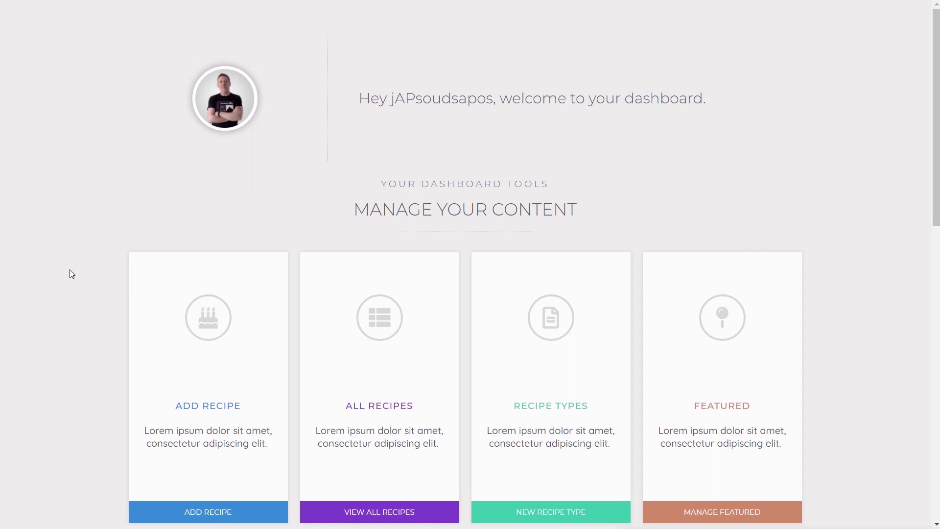
# - Follow the dashboard's Options button to the front-end Website Options form
pyautogui.scroll(-15, 72, 274)
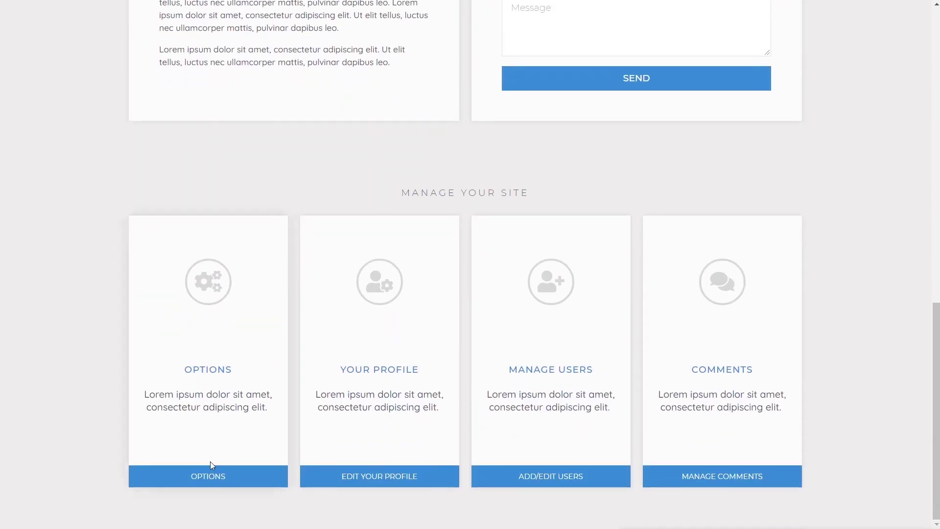
pyautogui.click(214, 477)
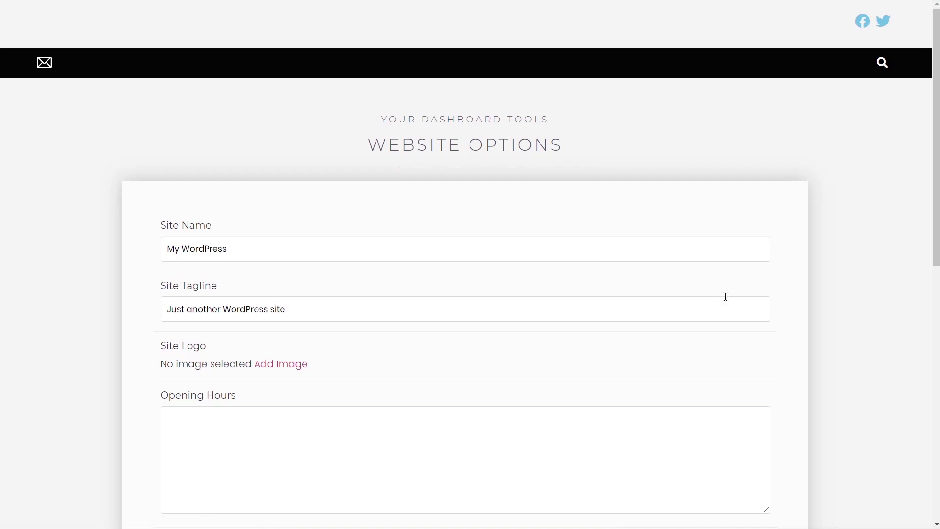
pyautogui.scroll(-1, 725, 297)
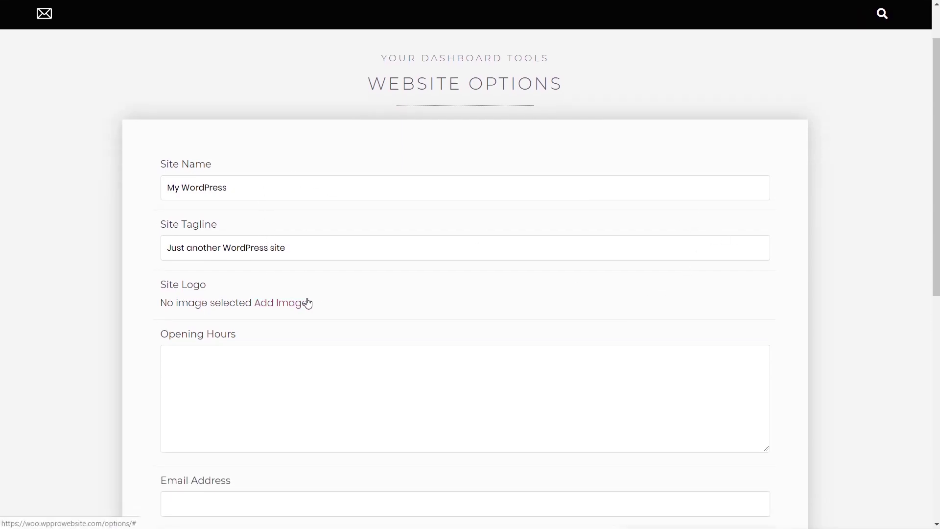
pyautogui.scroll(-1, 219, 374)
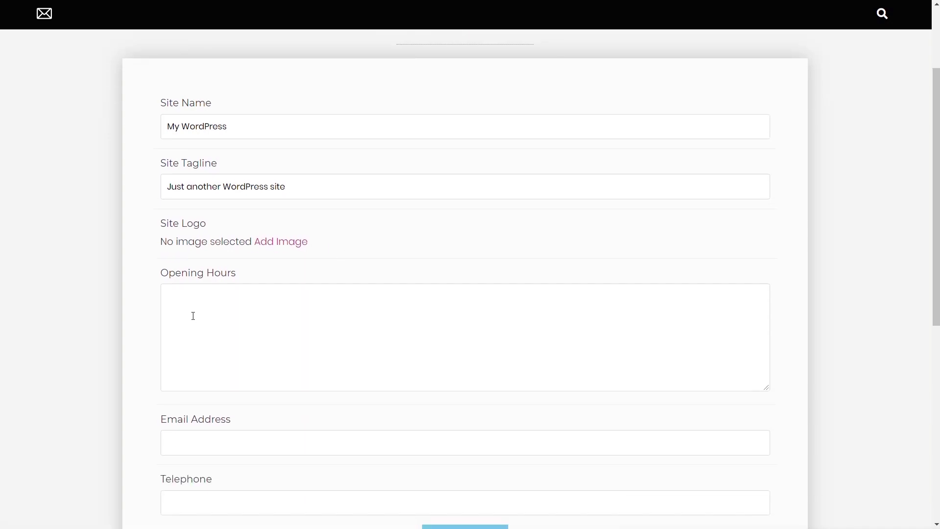
pyautogui.scroll(-1, 193, 315)
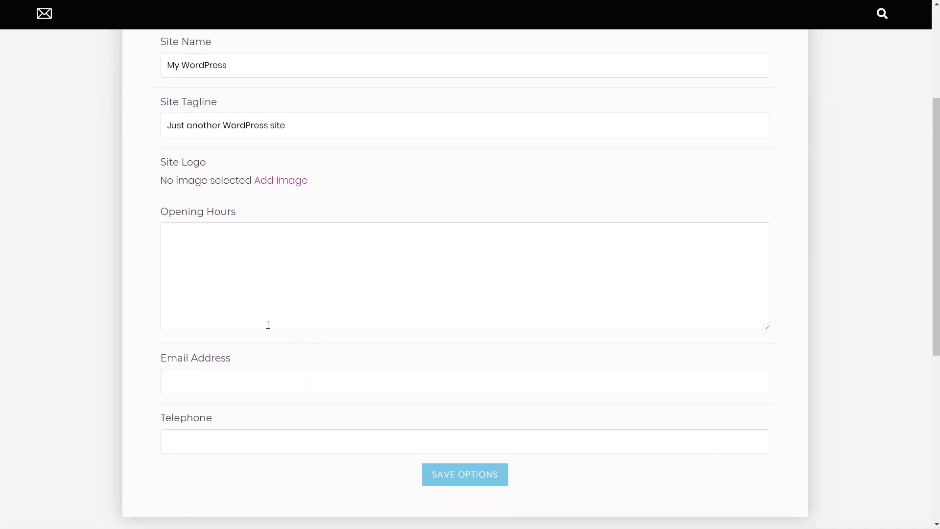
pyautogui.scroll(1, 230, 328)
pyautogui.scroll(-1, 245, 402)
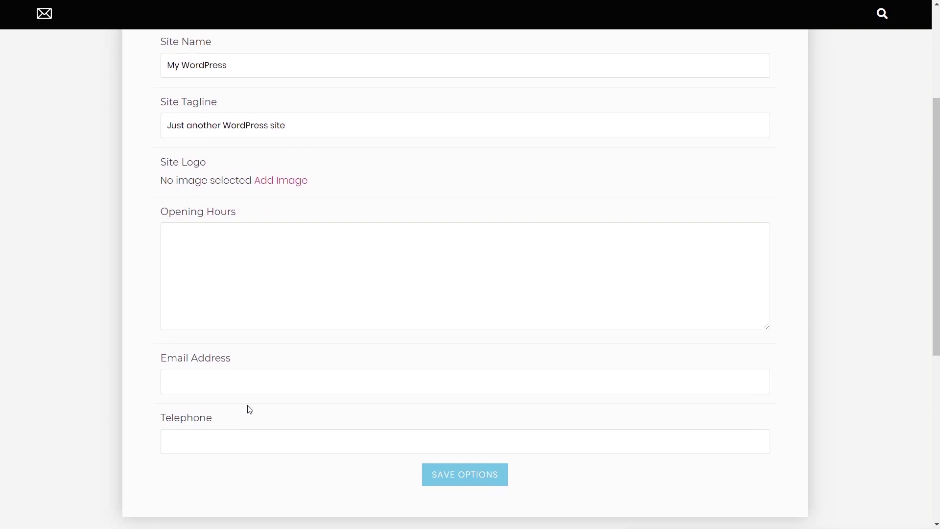
# - Enter an e-mail address and telephone number, then begin adding a Site Logo image
pyautogui.click(199, 381)
pyautogui.write('no@email.com')
pyautogui.click(193, 433)
pyautogui.write('12345123123')
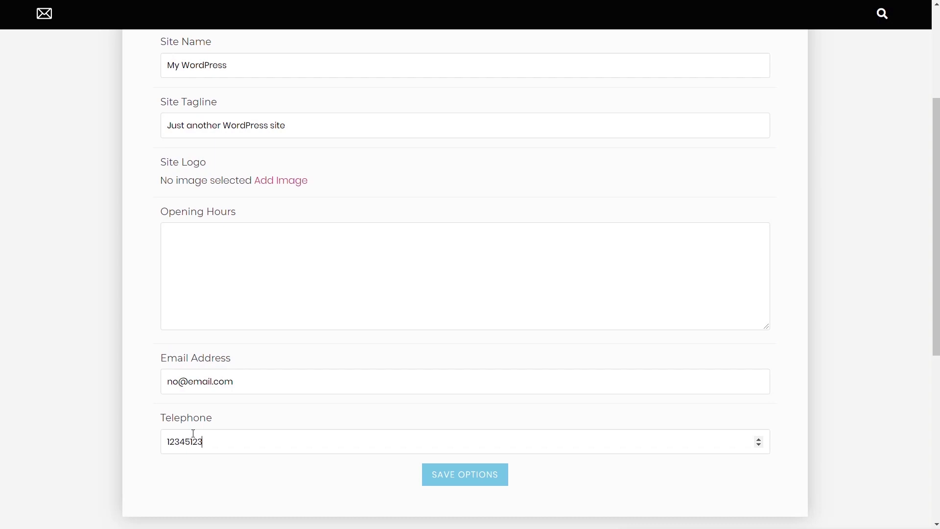
pyautogui.click(280, 182)
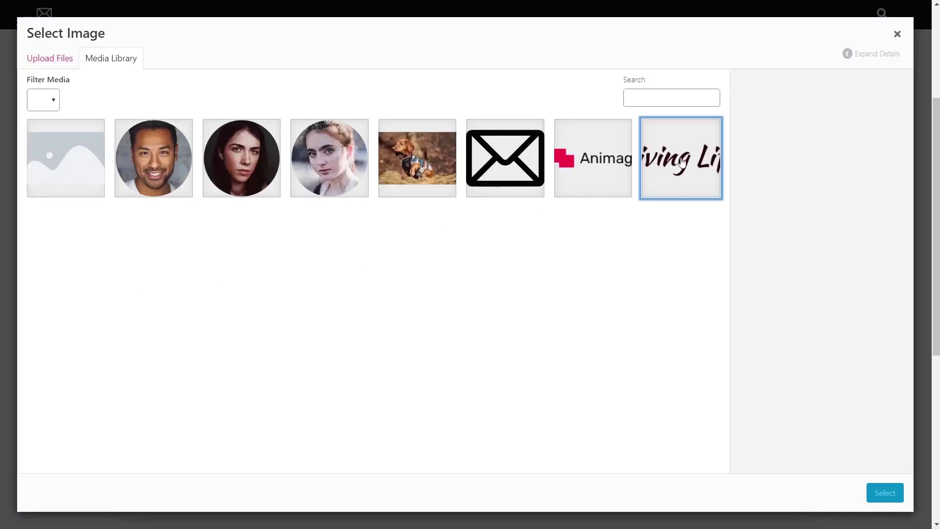
# - Set the Living Life image as Site Logo and rename the site to 'Custom Dashboard'
pyautogui.click(681, 164)
pyautogui.click(883, 495)
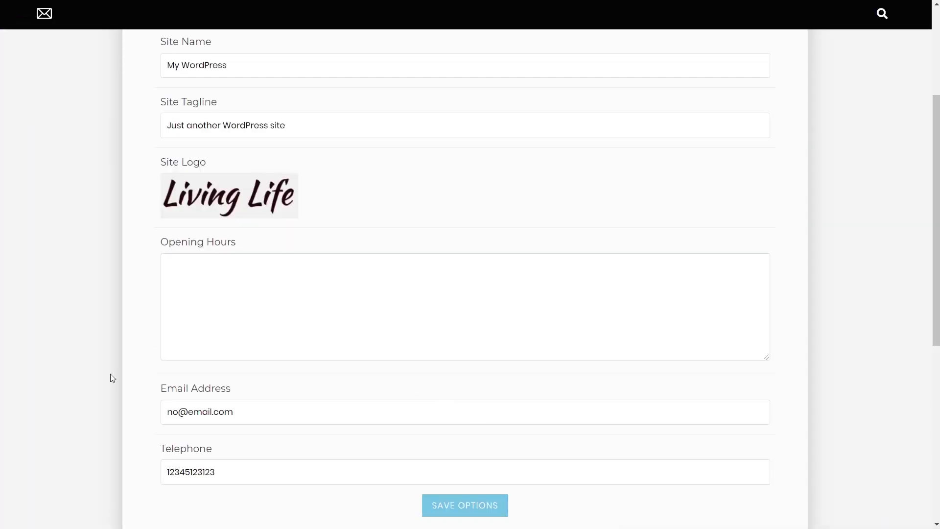
pyautogui.scroll(1, 260, 291)
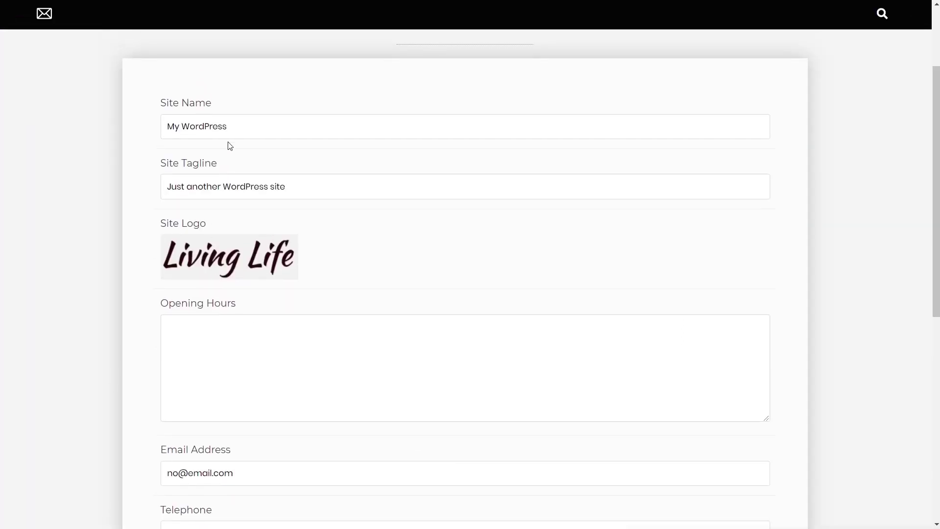
pyautogui.moveTo(231, 127); pyautogui.dragTo(162, 127)
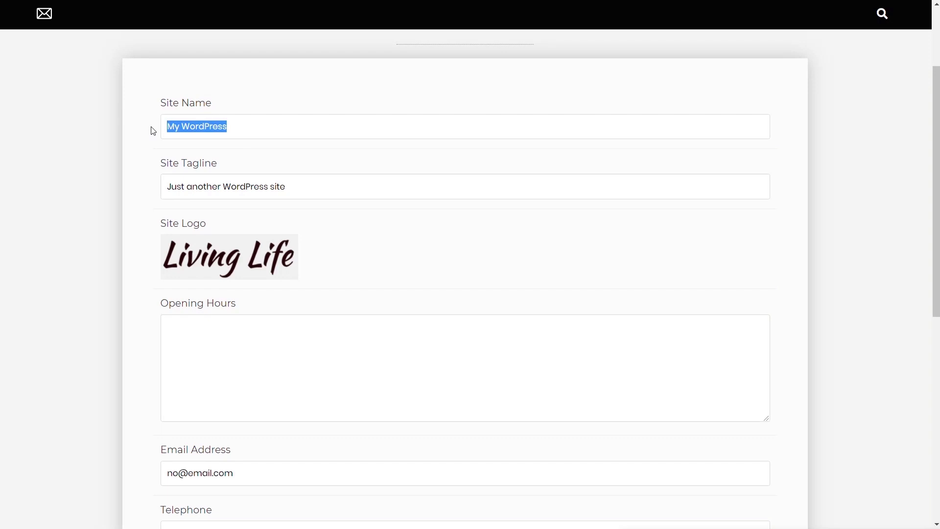
pyautogui.write('Custom Dashbo')
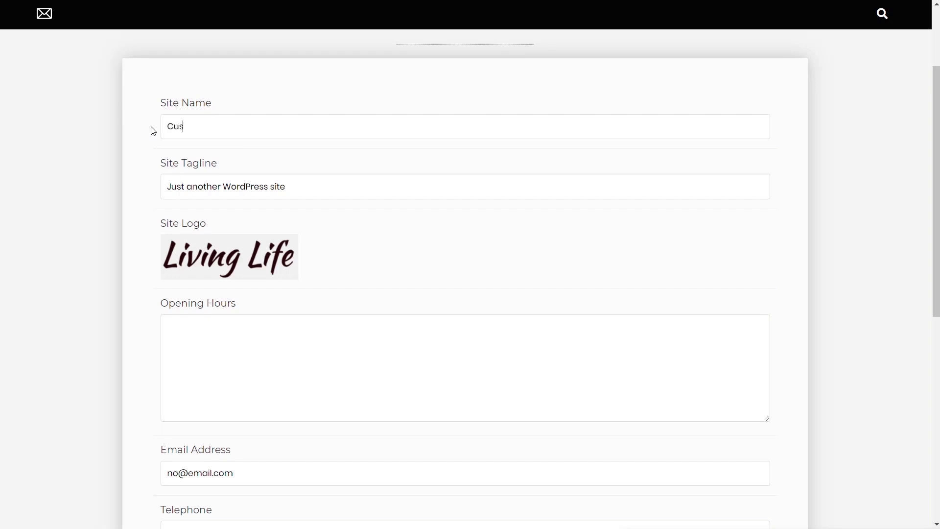
pyautogui.write('ard')
# - Save the website options and leave full-screen mode
pyautogui.scroll(-6, 855, 265)
pyautogui.click(451, 265)
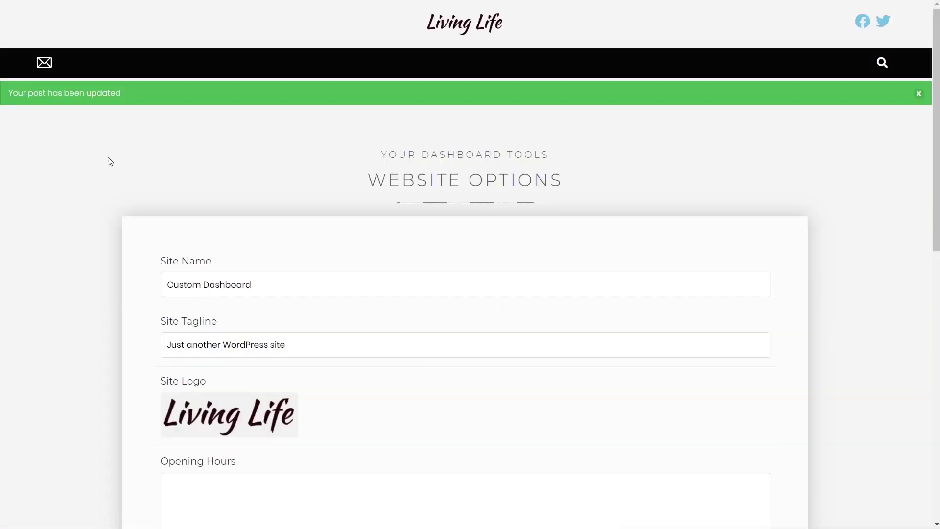
pyautogui.scroll(-1, 737, 273)
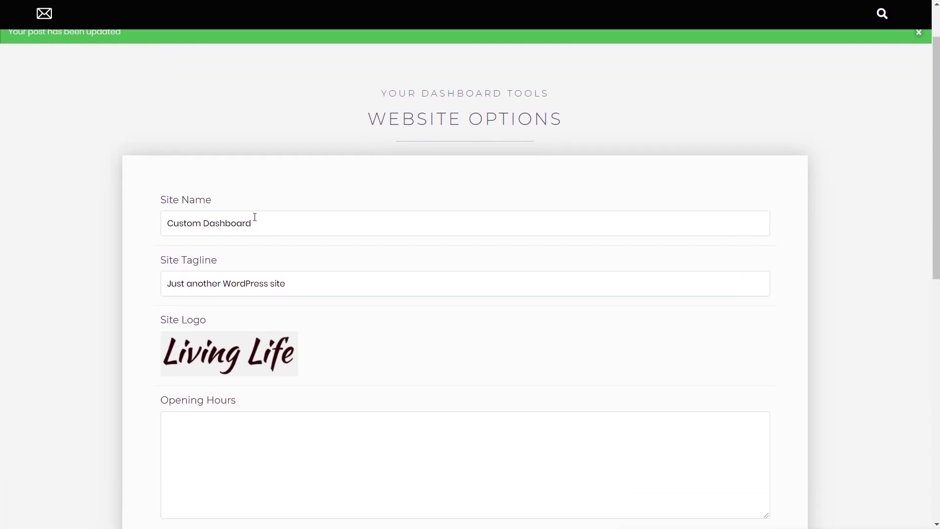
pyautogui.scroll(-3, 326, 235)
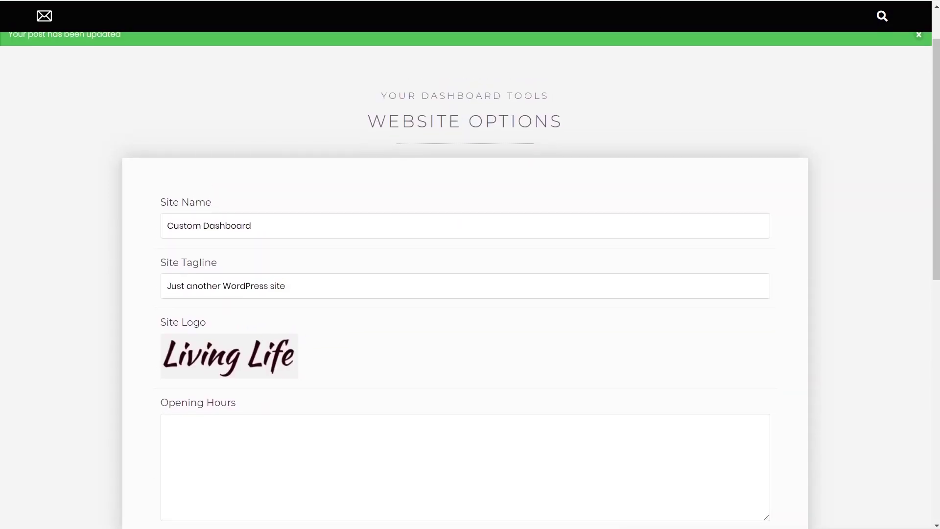
pyautogui.press('F11')
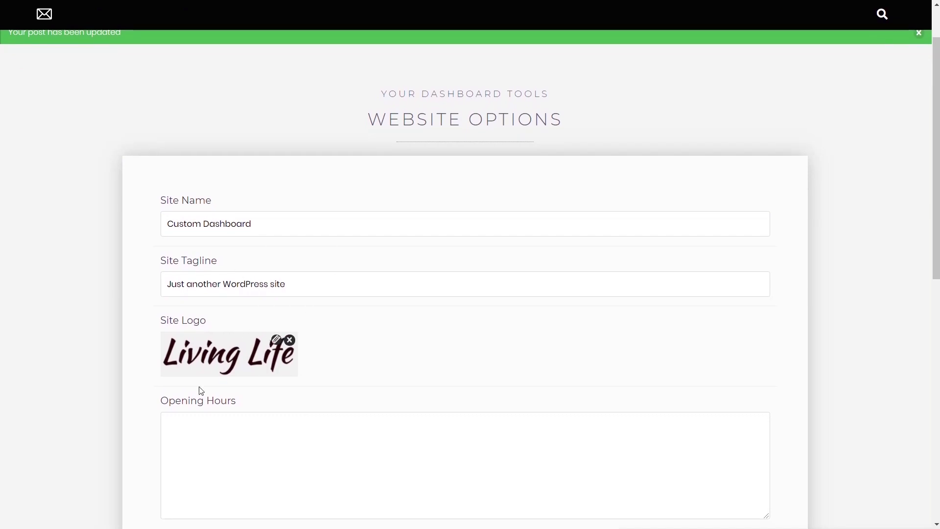
pyautogui.scroll(-4, 166, 389)
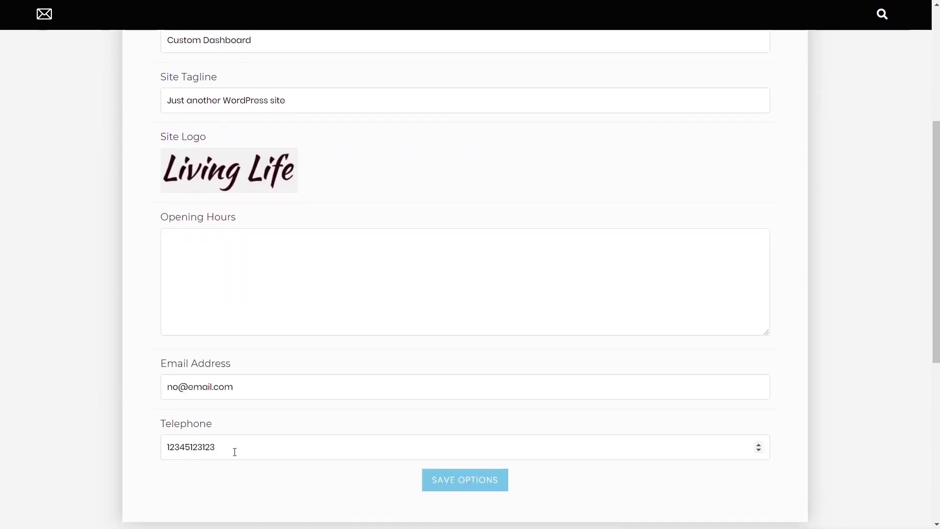
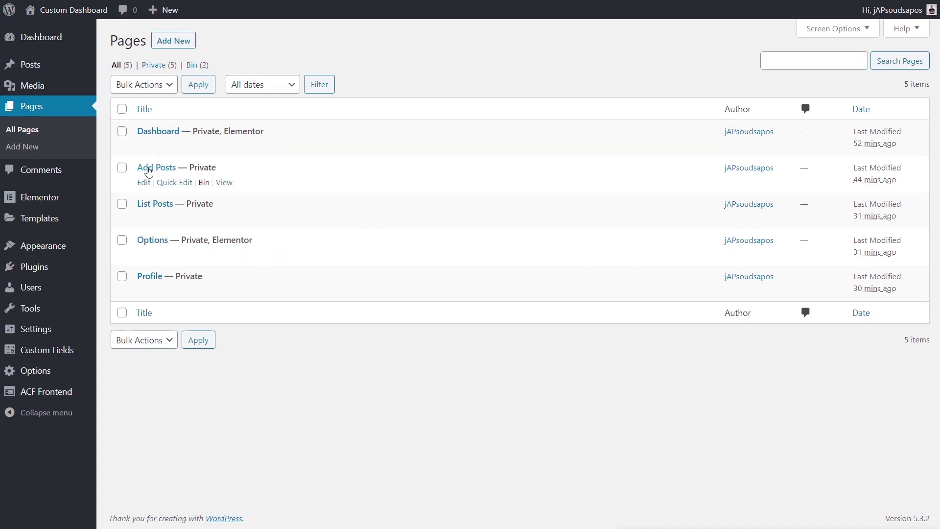
# - Open the Add Posts page in Elementor and hide its page title
pyautogui.click(163, 172)
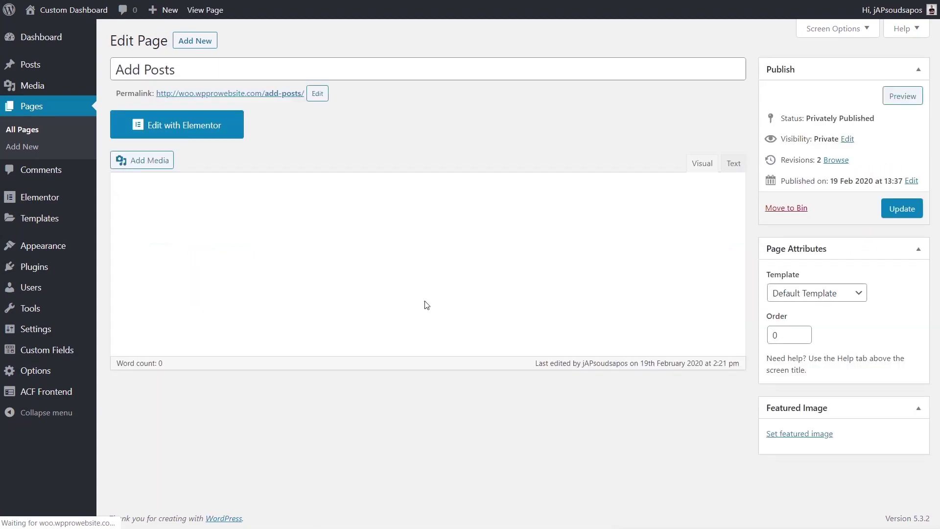
pyautogui.click(185, 133)
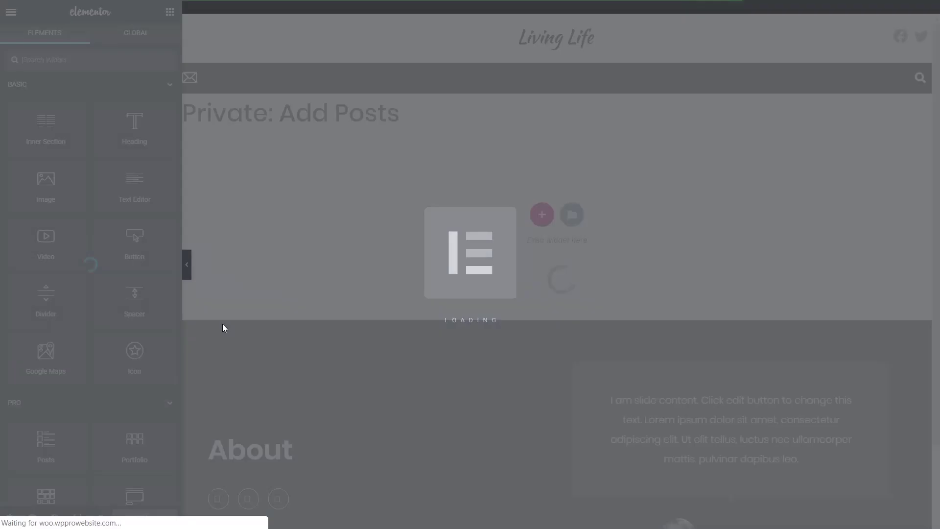
pyautogui.click(10, 517)
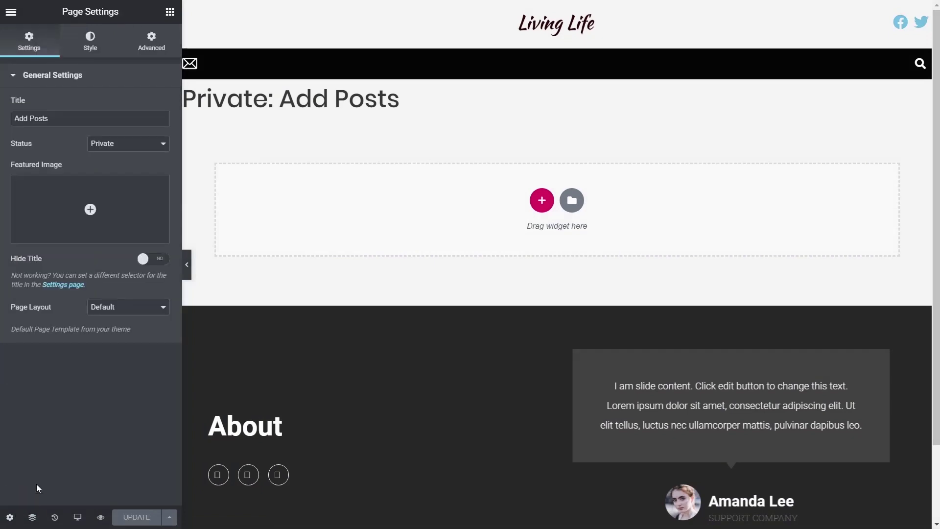
pyautogui.click(156, 259)
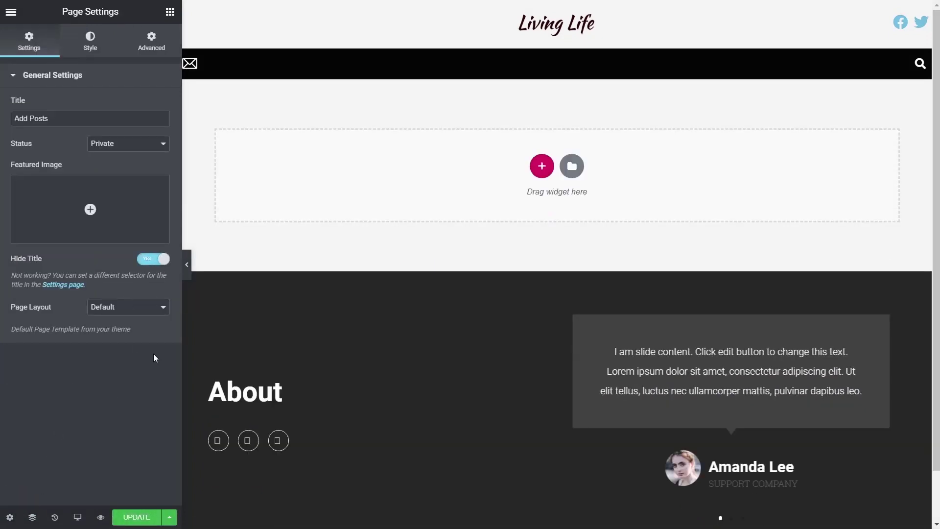
# - Search widgets for 'front' and place an ACF Frontend Form in the empty section
pyautogui.click(170, 11)
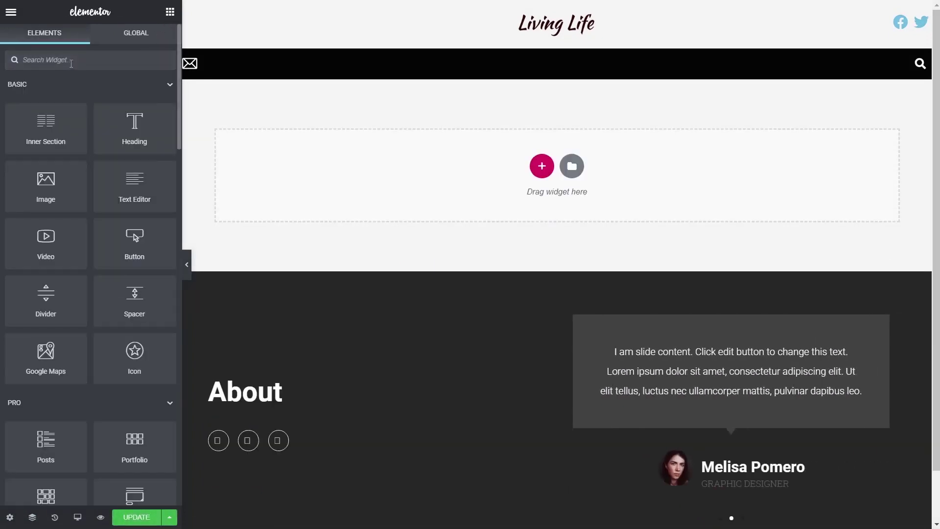
pyautogui.write('front')
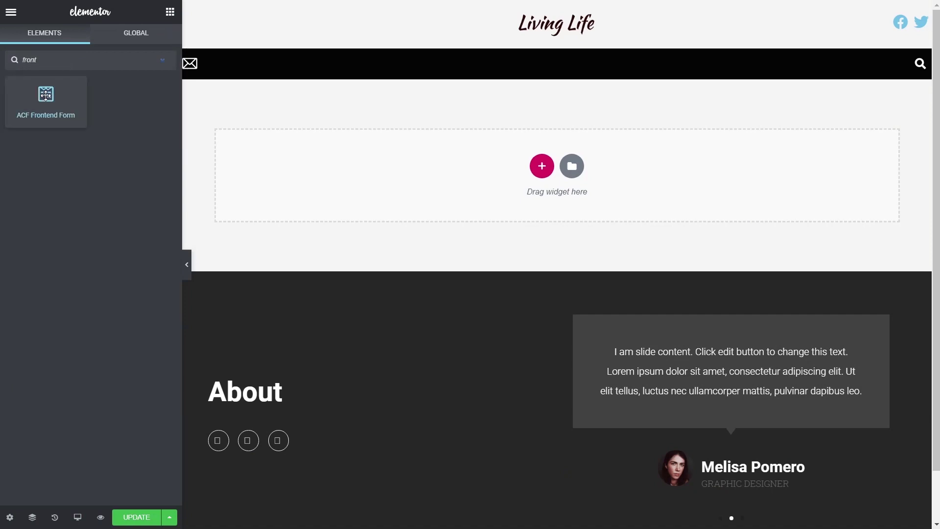
pyautogui.moveTo(68, 109); pyautogui.dragTo(339, 191)
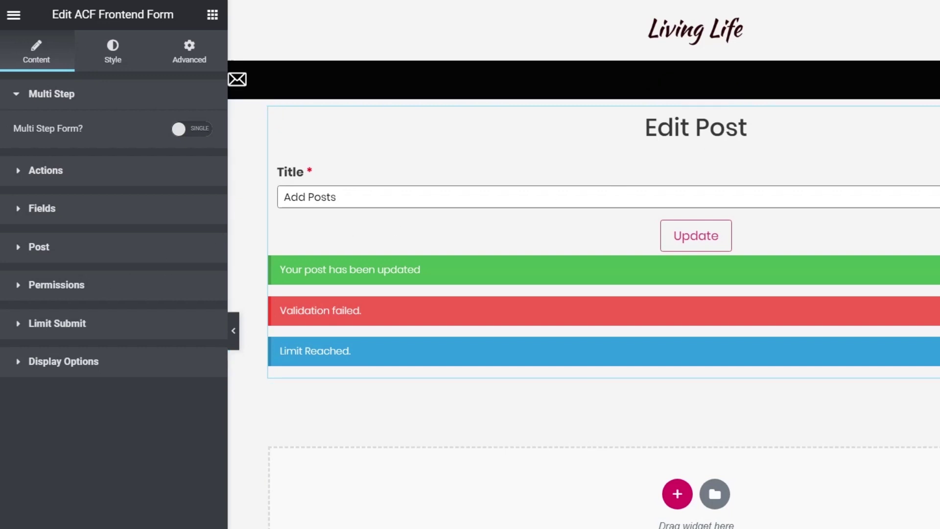
# - Set the form's Main Action to New Post and add Emails as a submit action
pyautogui.click(47, 171)
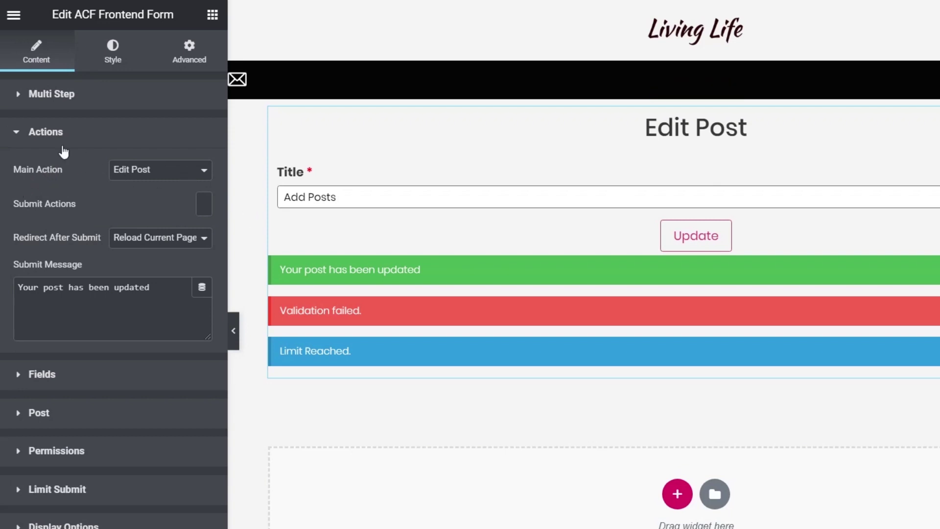
pyautogui.click(166, 173)
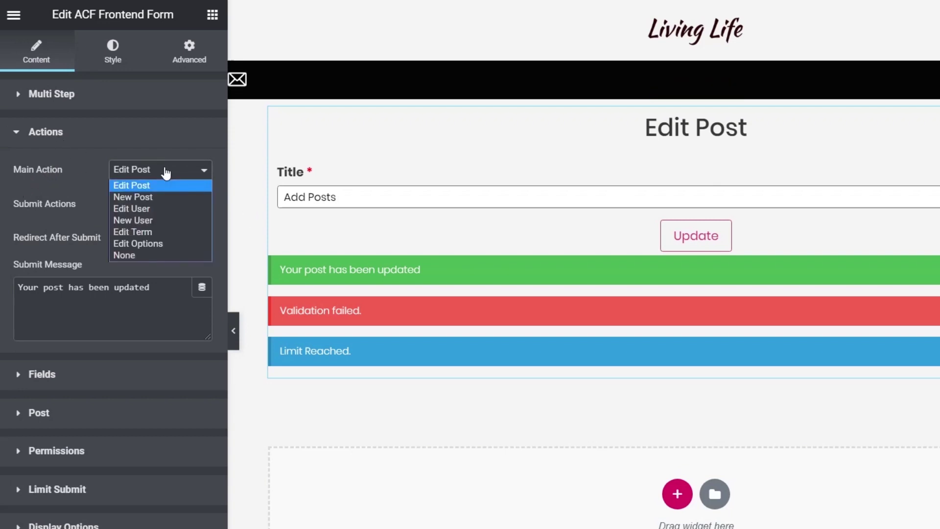
pyautogui.click(149, 199)
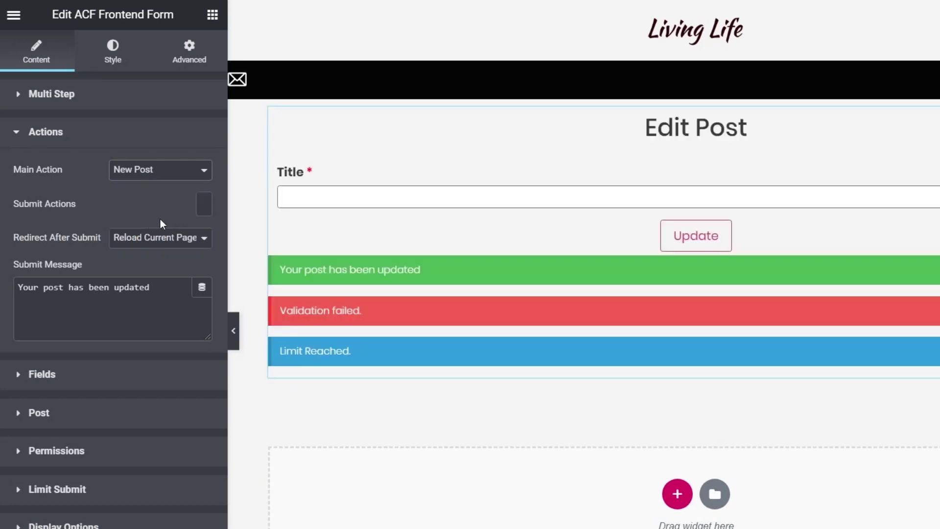
pyautogui.click(203, 210)
pyautogui.click(205, 227)
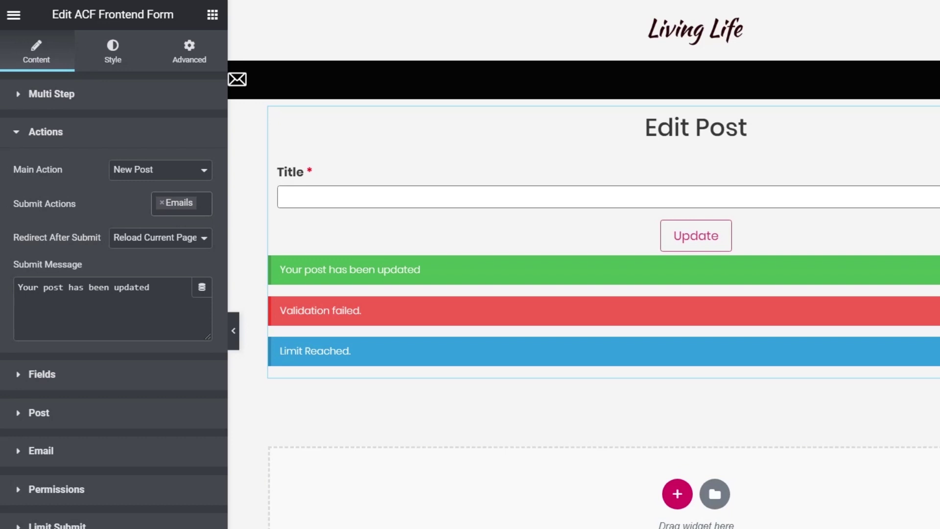
# - Replace the submit message with the approval-pending text
pyautogui.moveTo(152, 288); pyautogui.dragTo(18, 285)
pyautogui.write('Your post has been submitted and once approved, will be available on the website.')
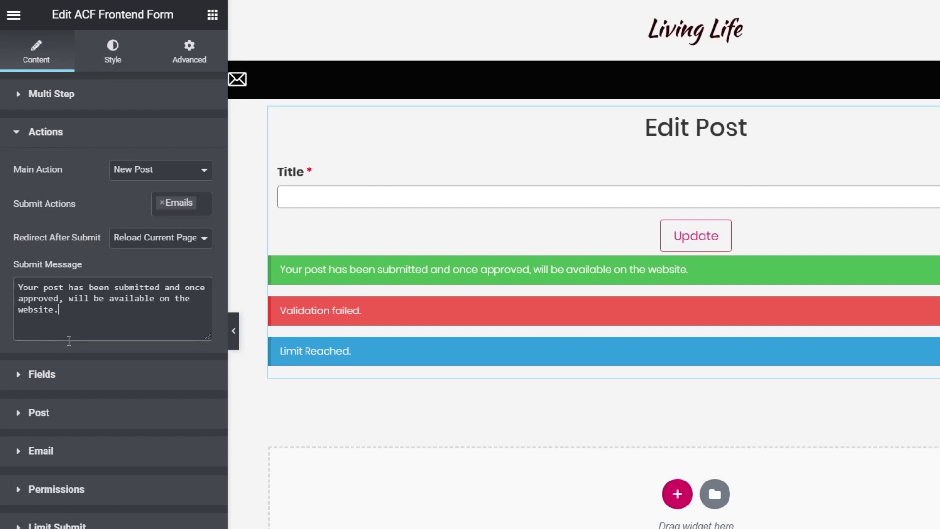
pyautogui.click(69, 341)
pyautogui.click(42, 374)
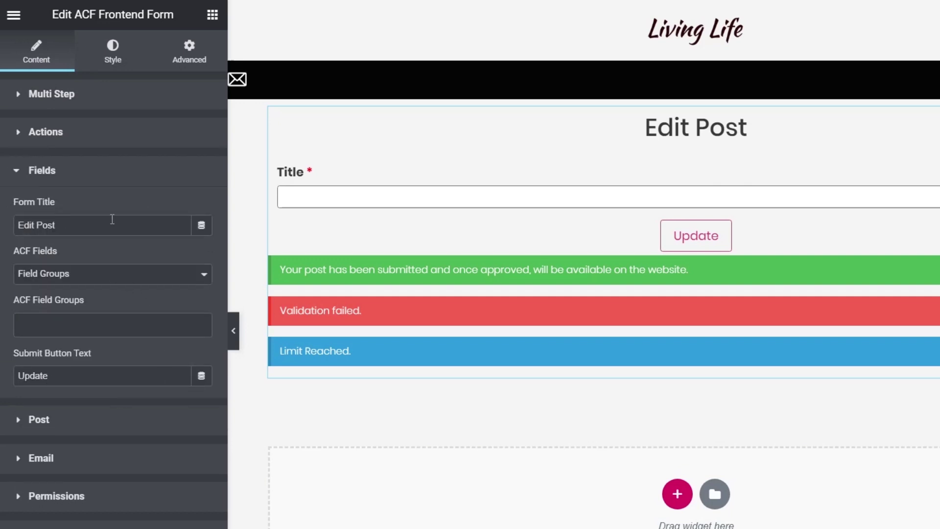
# - Clear the 'Edit Post' form title and change the submit button text to 'Submit Post For Approval'
pyautogui.click(71, 226)
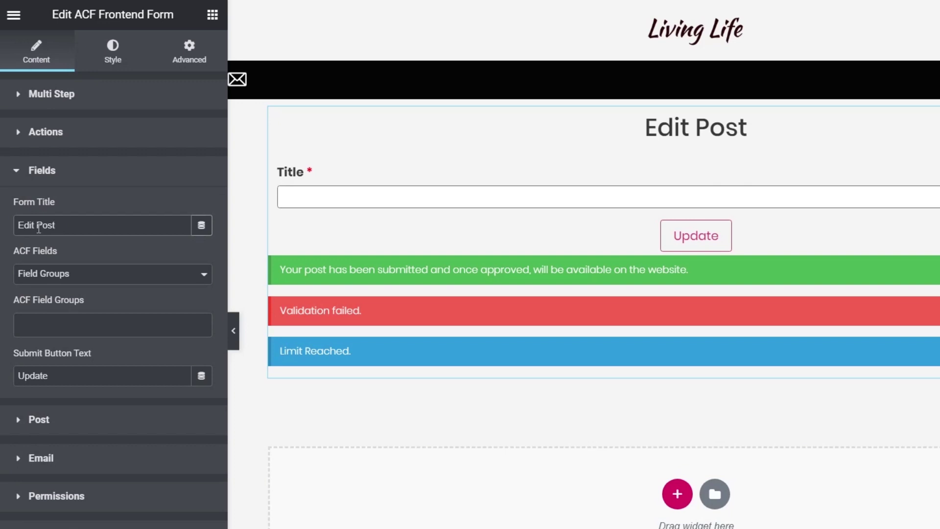
pyautogui.moveTo(68, 226); pyautogui.dragTo(12, 225)
pyautogui.press('BackSpace')
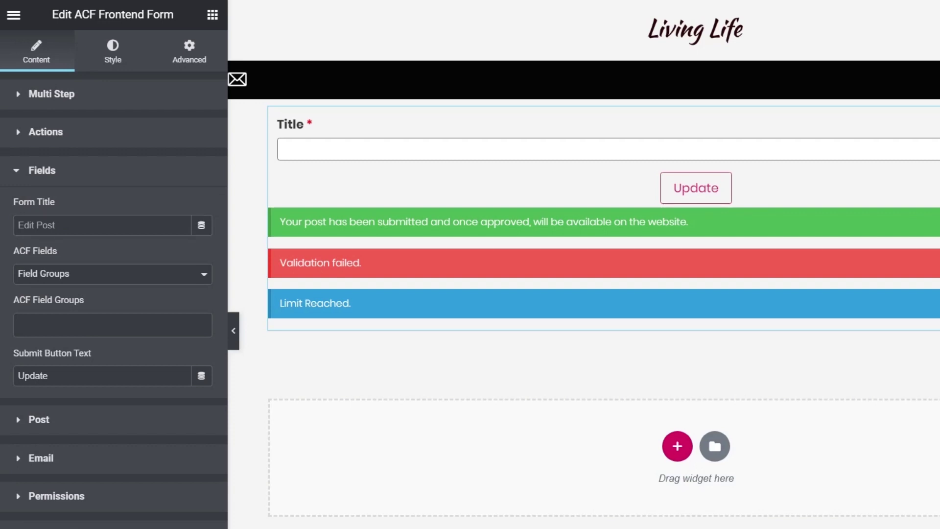
pyautogui.moveTo(45, 375); pyautogui.dragTo(13, 386)
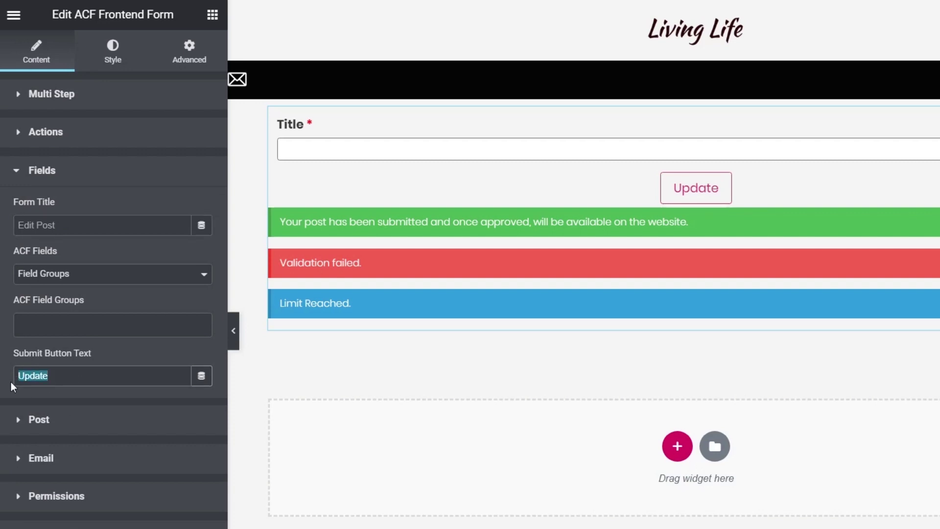
pyautogui.write('Submit Post For Approval')
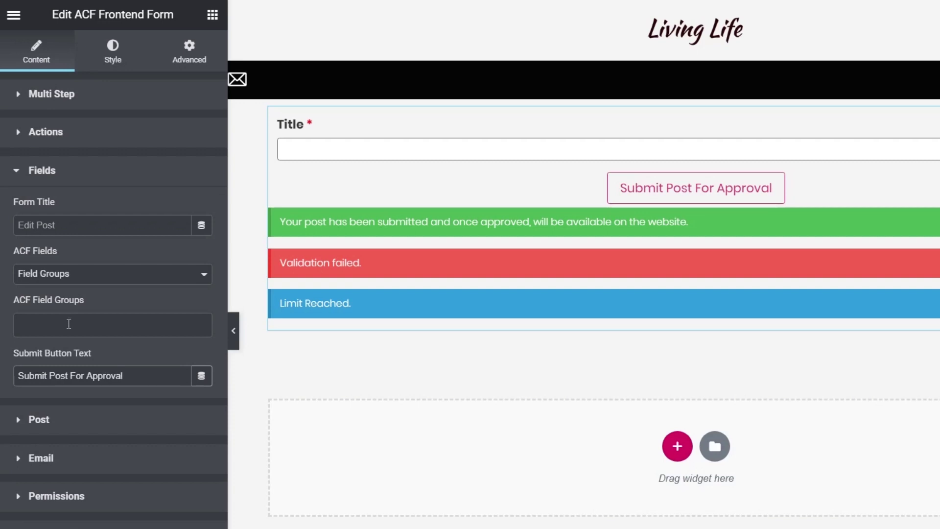
pyautogui.click(45, 174)
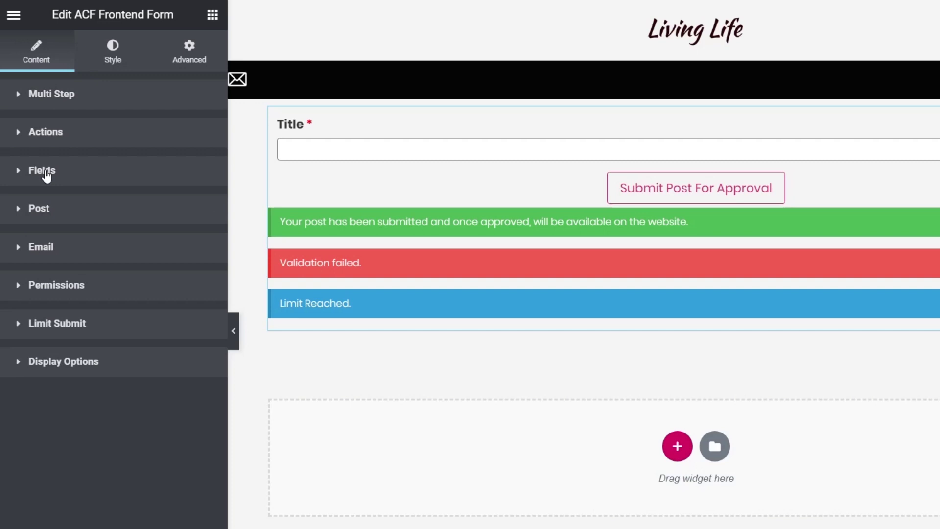
# - Keep Post as the new post type and adjust the New Post Terms and saved drafts options
pyautogui.click(43, 213)
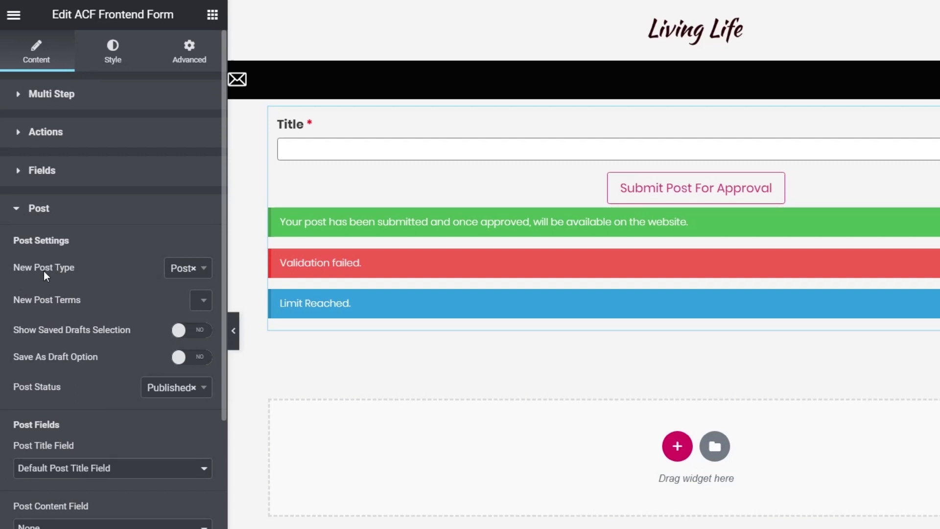
pyautogui.click(197, 269)
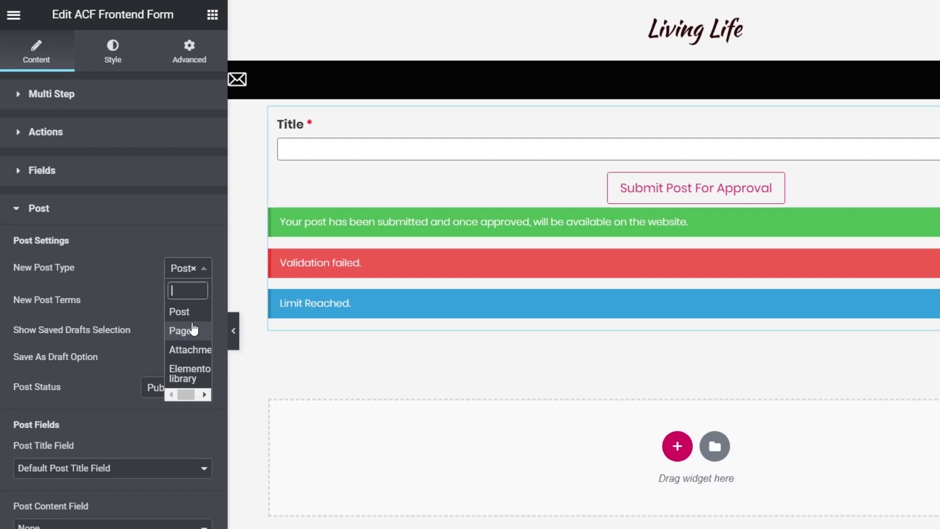
pyautogui.click(186, 313)
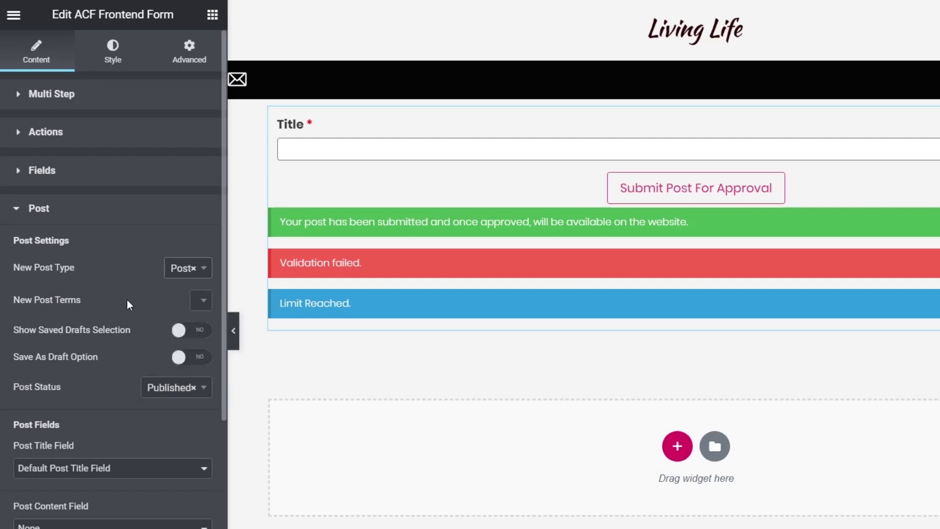
pyautogui.click(204, 302)
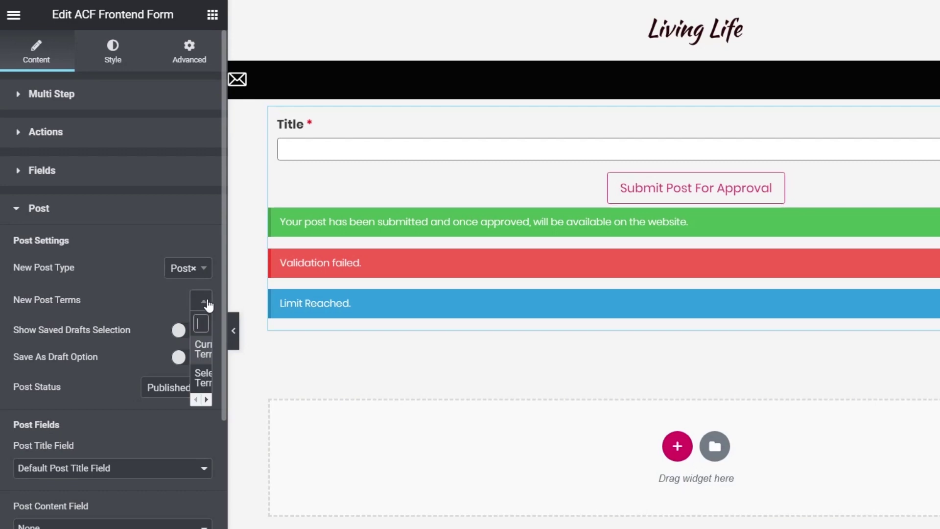
pyautogui.click(204, 349)
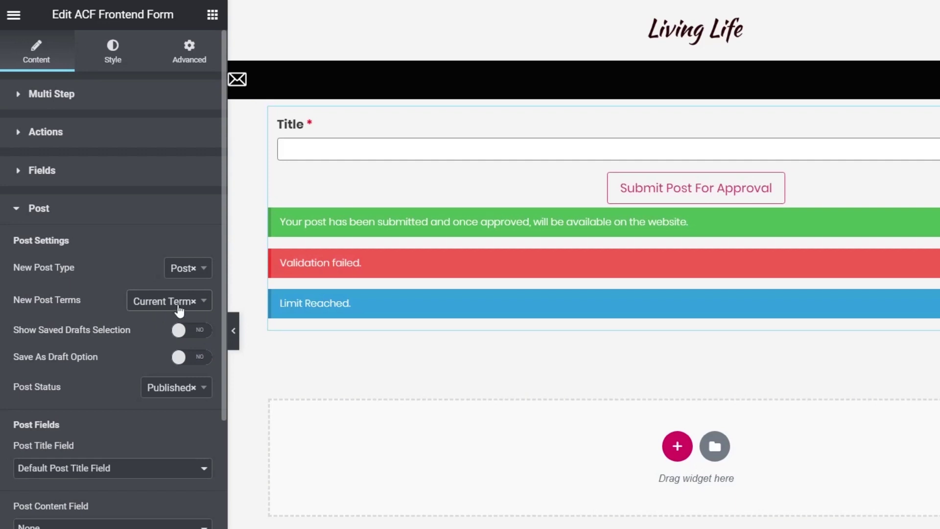
pyautogui.click(209, 309)
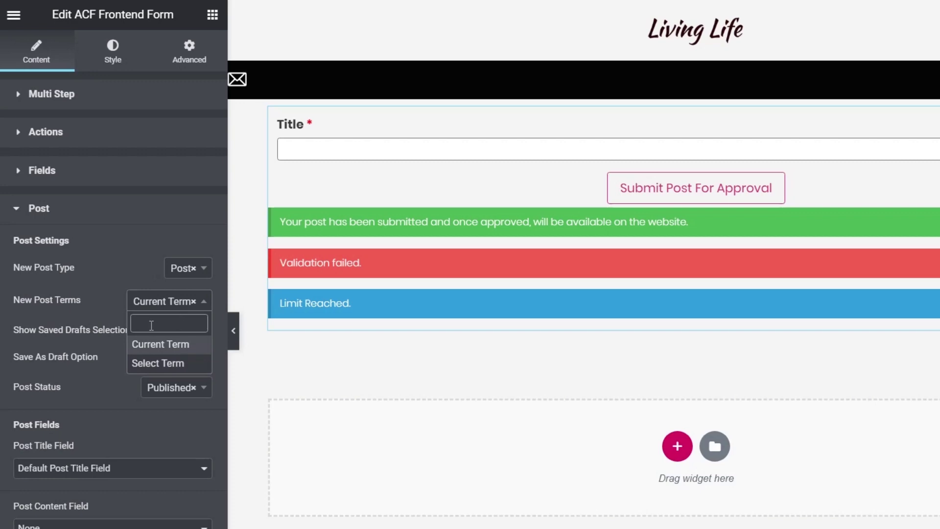
pyautogui.click(104, 324)
pyautogui.click(189, 309)
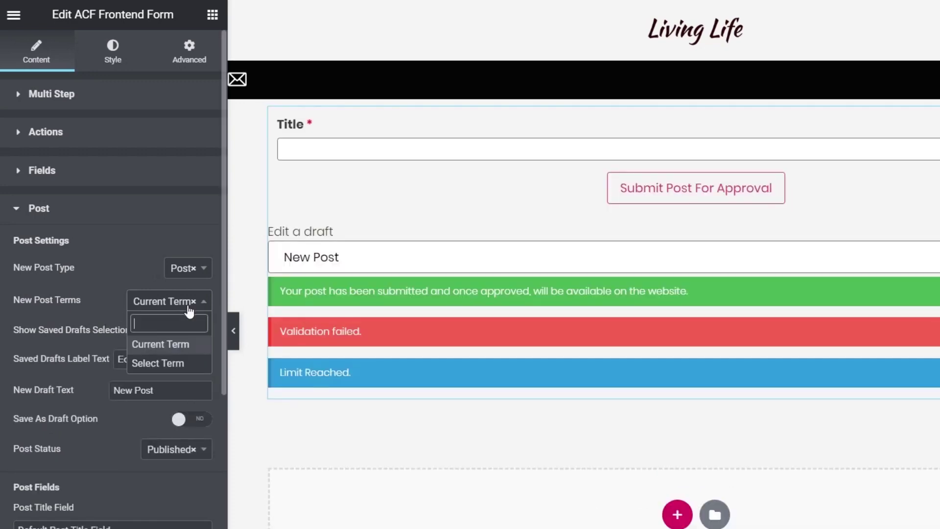
pyautogui.click(189, 307)
pyautogui.click(117, 329)
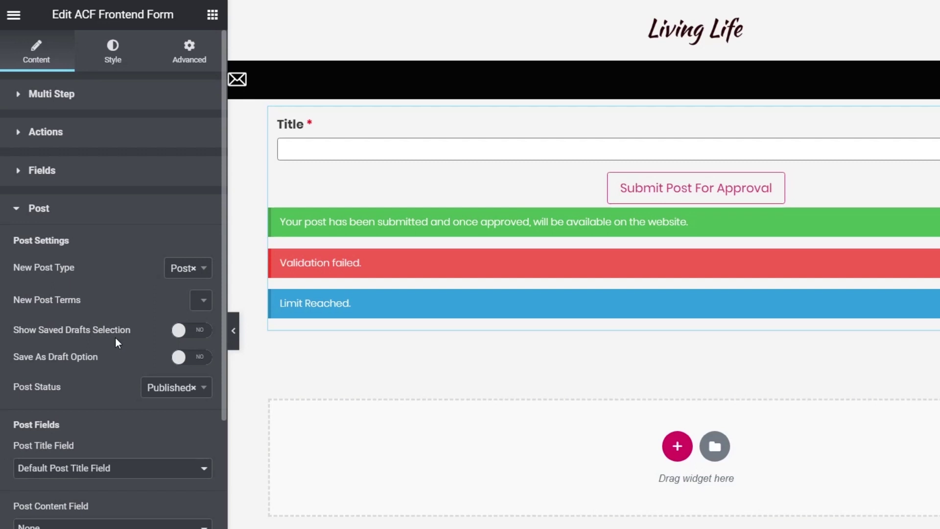
pyautogui.click(191, 331)
pyautogui.click(192, 331)
# - Set the Post Status for new posts to Pending Review
pyautogui.click(158, 393)
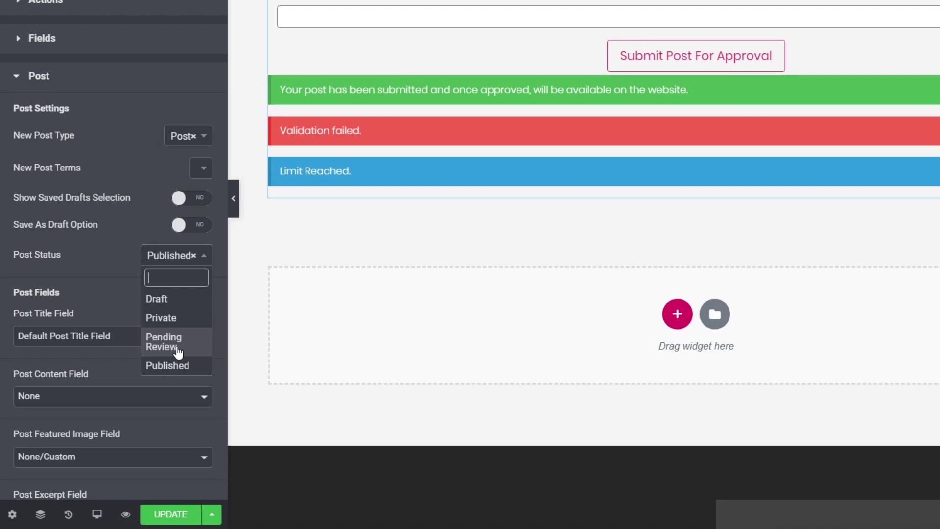
pyautogui.click(178, 351)
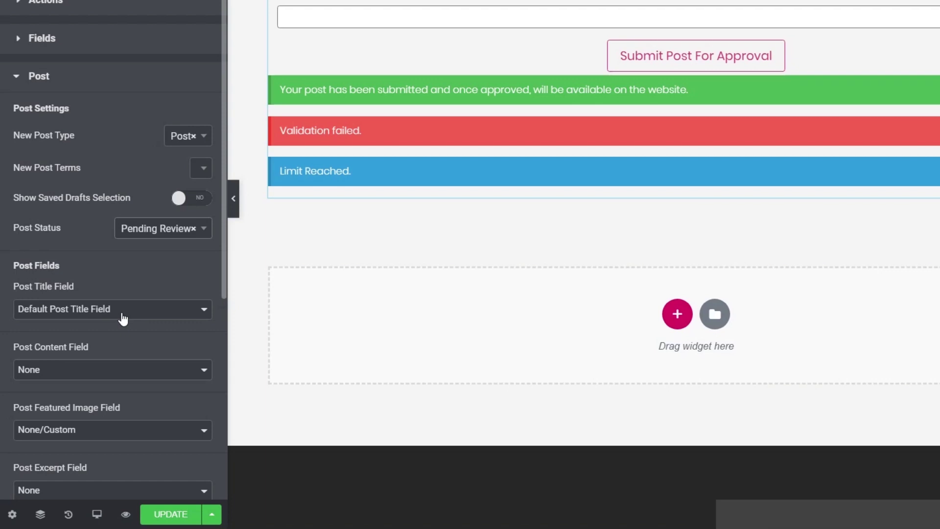
pyautogui.scroll(-4, 129, 271)
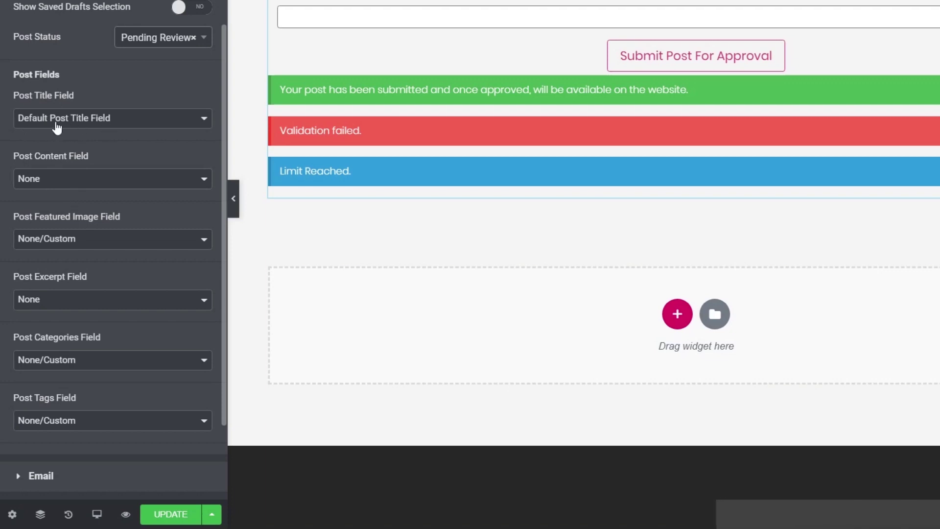
# - Map Content and Featured Image to their default fields and leave Excerpt as None
pyautogui.click(53, 179)
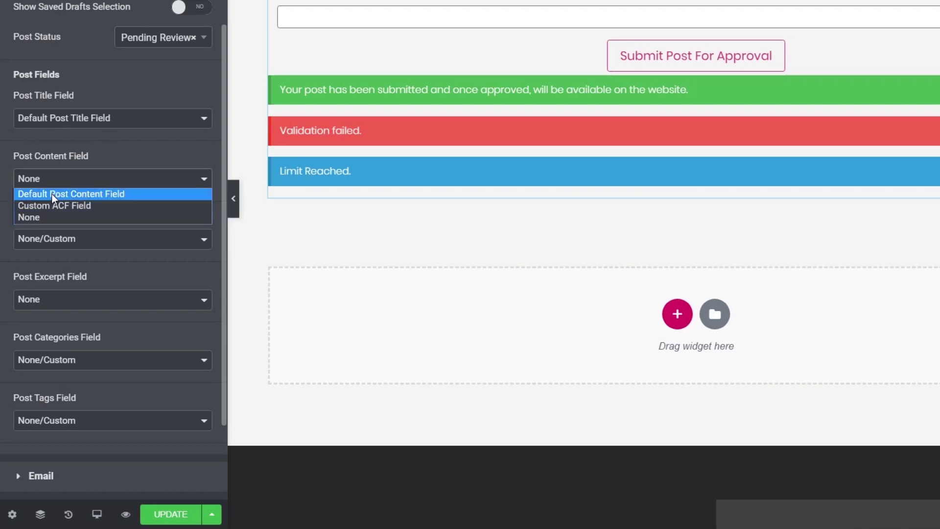
pyautogui.click(88, 195)
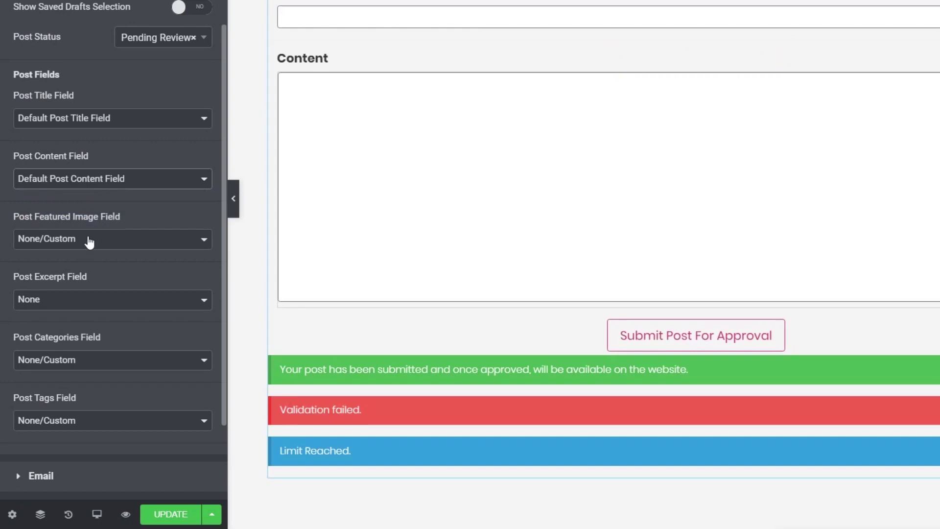
pyautogui.click(89, 245)
pyautogui.click(87, 254)
pyautogui.click(80, 298)
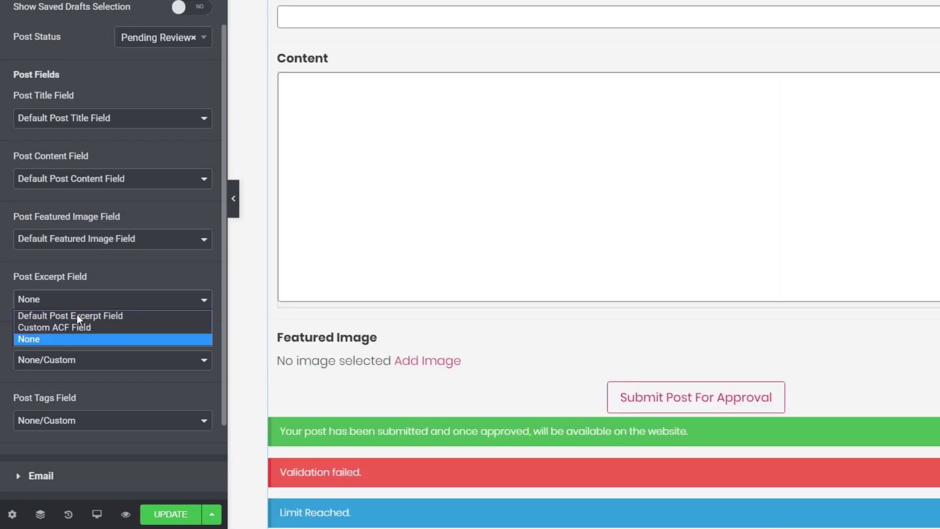
pyautogui.click(67, 280)
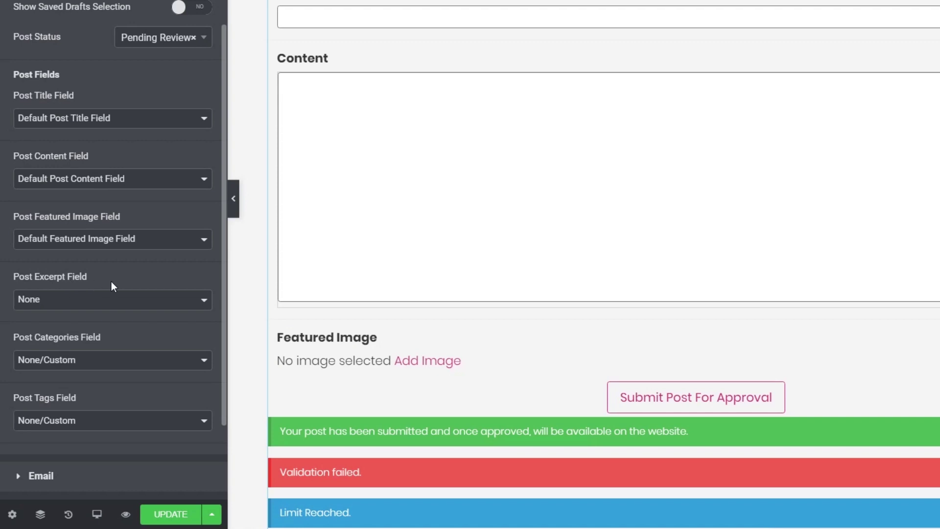
pyautogui.scroll(-2, 148, 315)
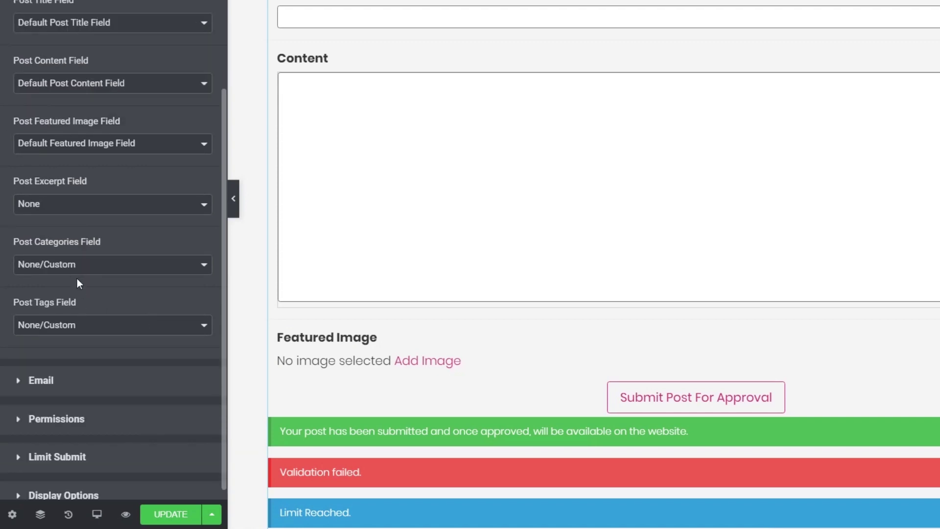
# - Map Categories and Tags to their default fields
pyautogui.click(123, 266)
pyautogui.click(93, 281)
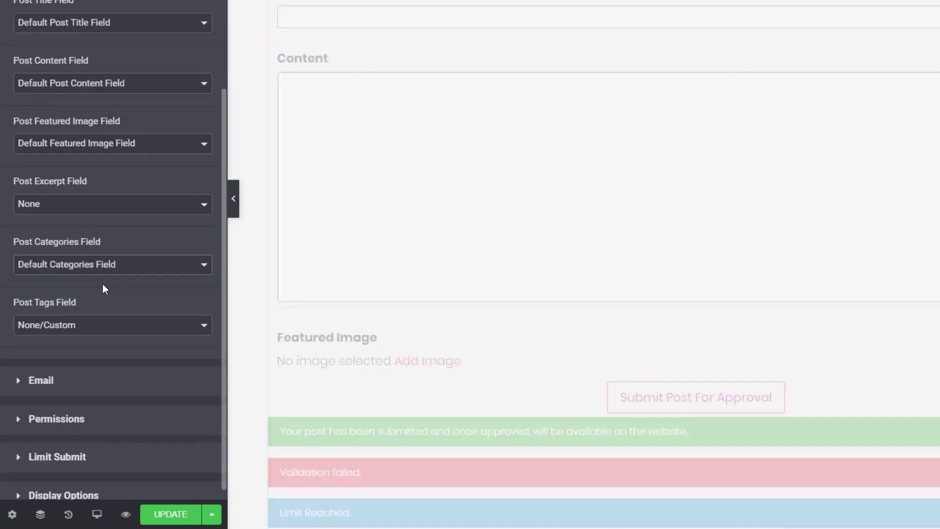
pyautogui.click(94, 326)
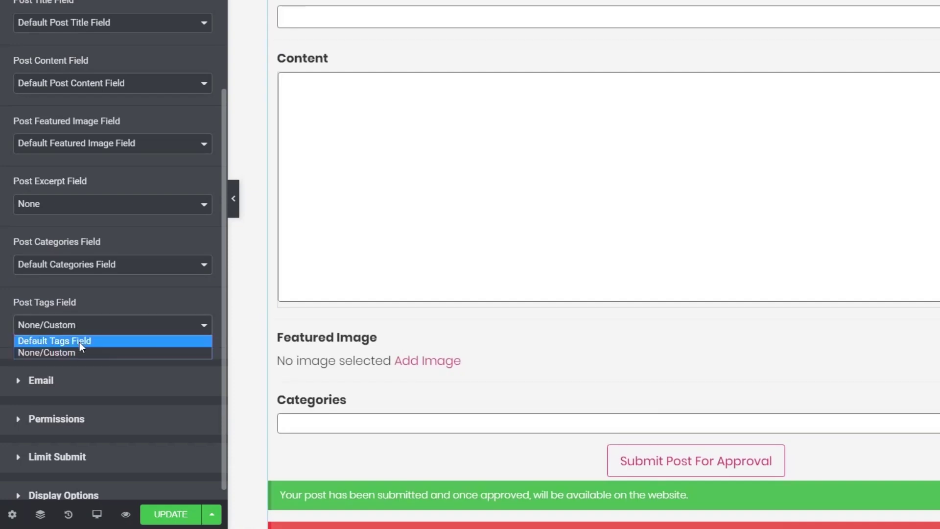
pyautogui.click(80, 341)
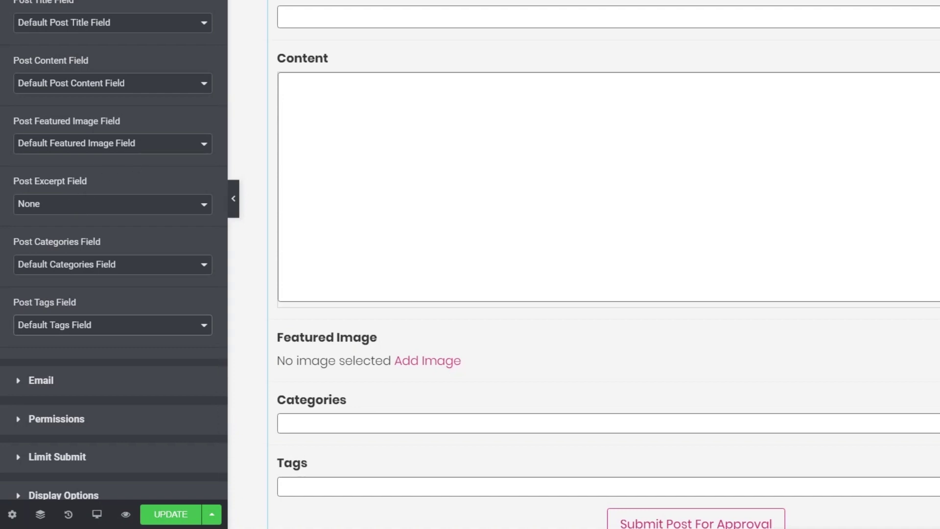
pyautogui.click(39, 381)
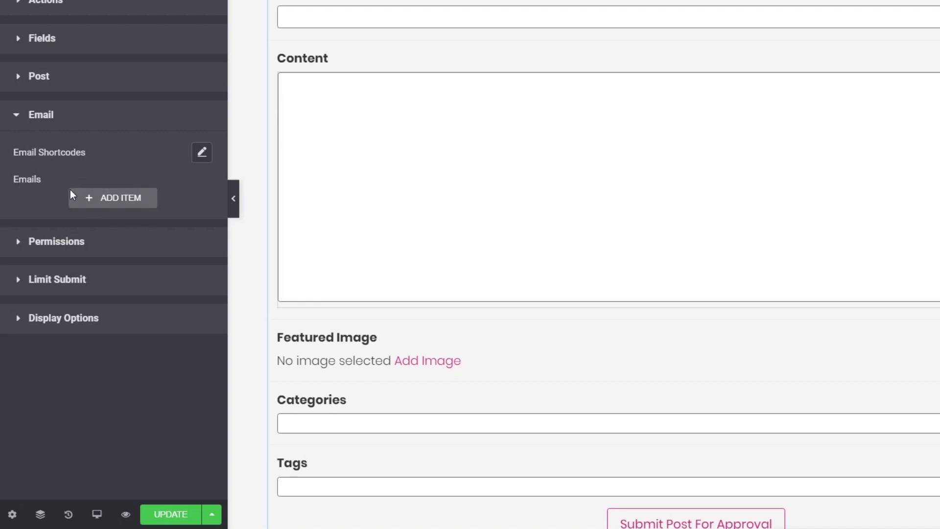
# - Add a notification email item and review its recipient address
pyautogui.click(119, 202)
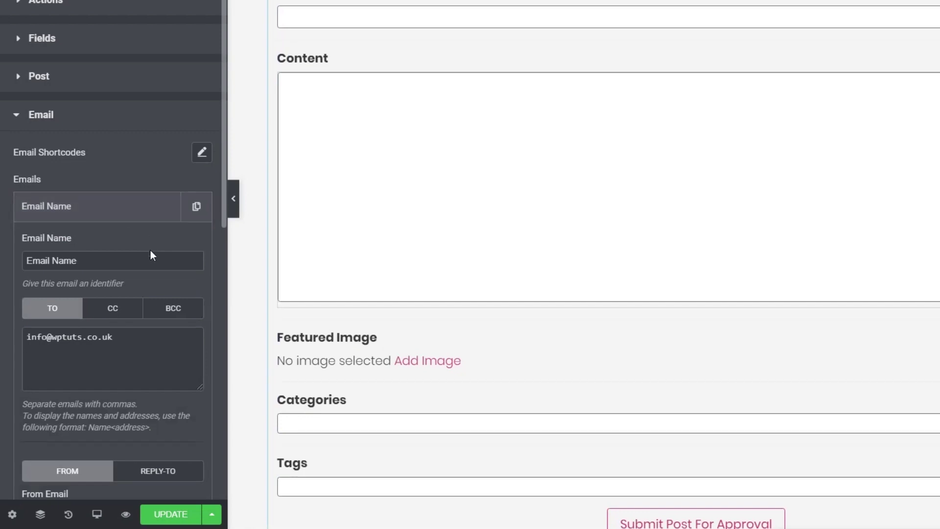
pyautogui.scroll(-4, 151, 252)
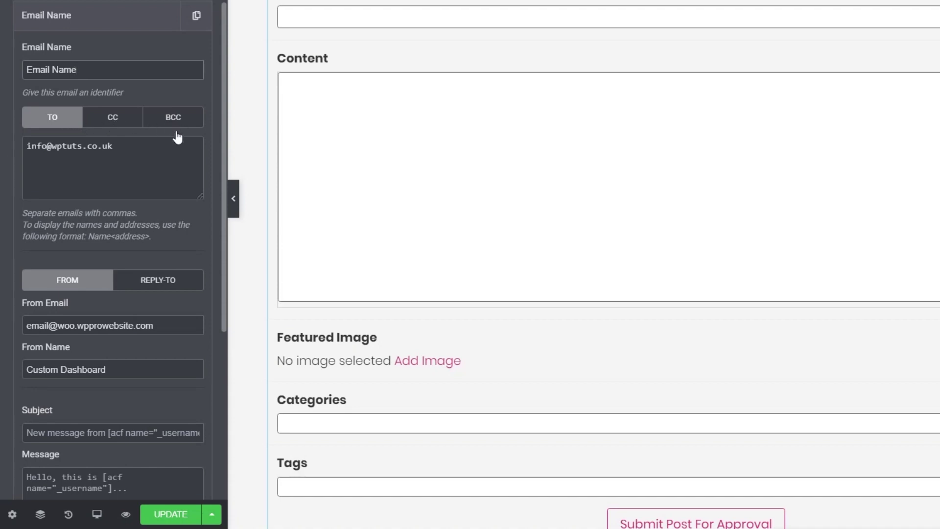
pyautogui.click(153, 148)
pyautogui.moveTo(153, 148); pyautogui.dragTo(29, 152)
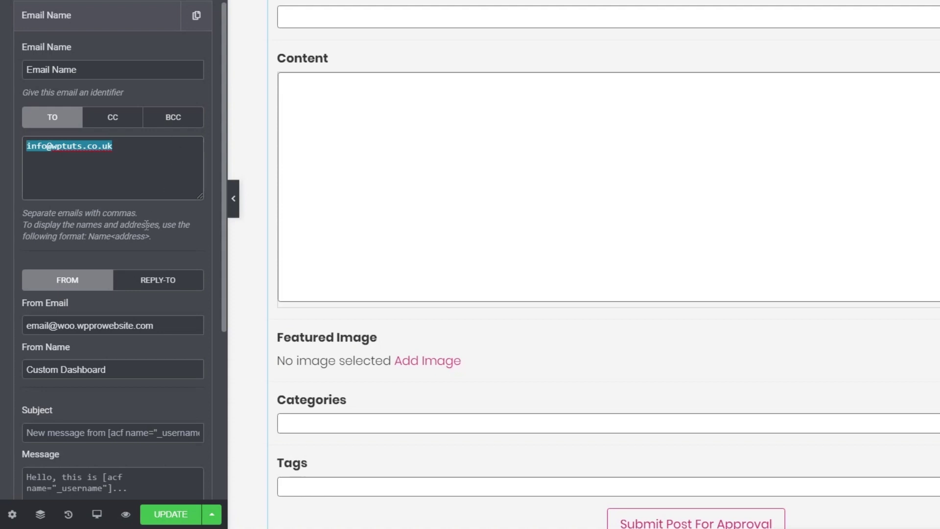
pyautogui.scroll(-2, 147, 225)
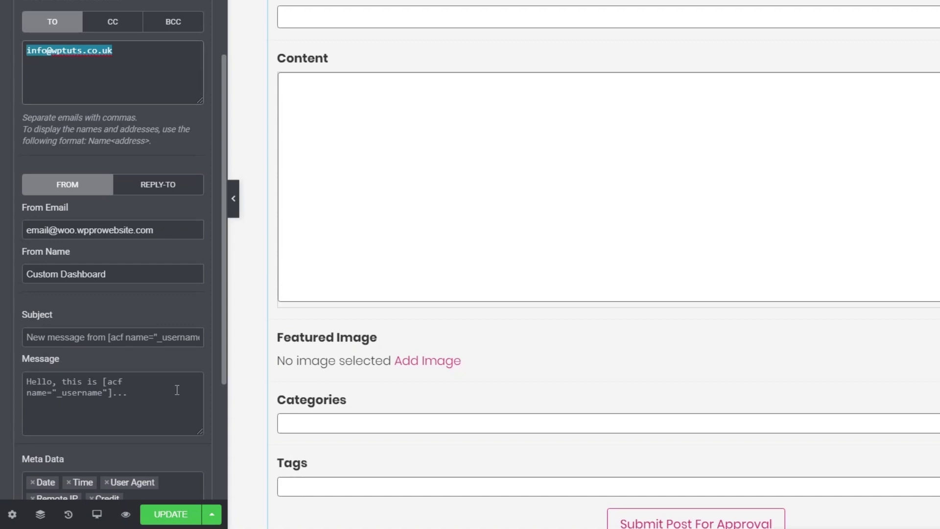
pyautogui.scroll(-2, 176, 390)
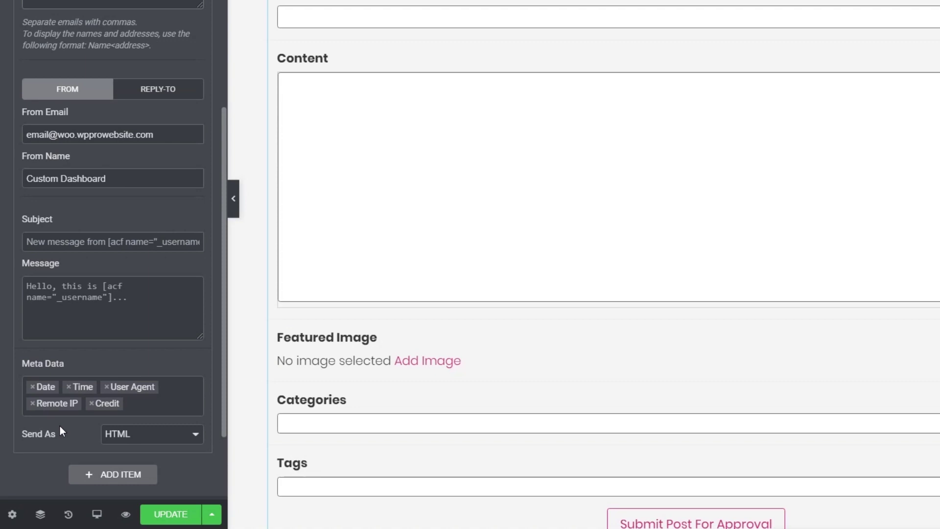
# - Remove Credit, Remote IP and User Agent from the email meta data, keeping Date and Time
pyautogui.click(91, 403)
pyautogui.click(31, 403)
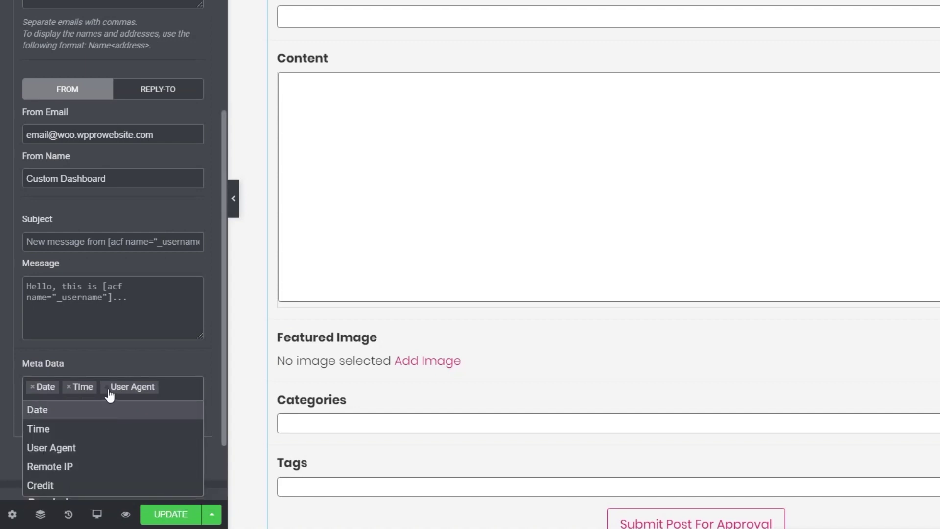
pyautogui.click(107, 387)
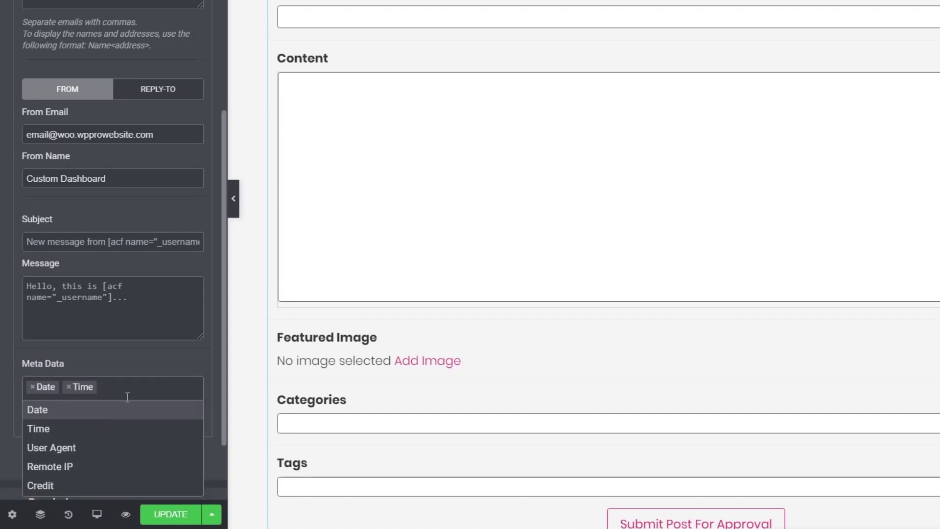
pyautogui.click(162, 367)
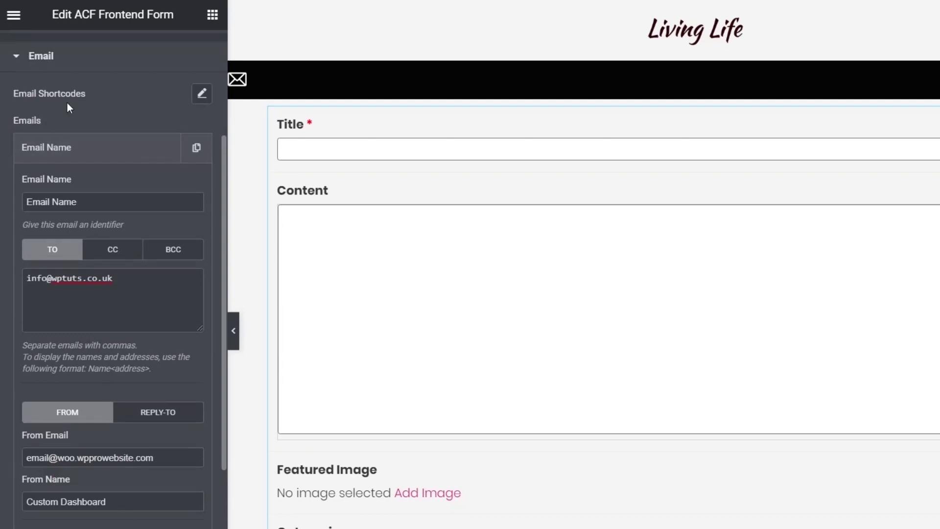
pyautogui.scroll(2, 67, 103)
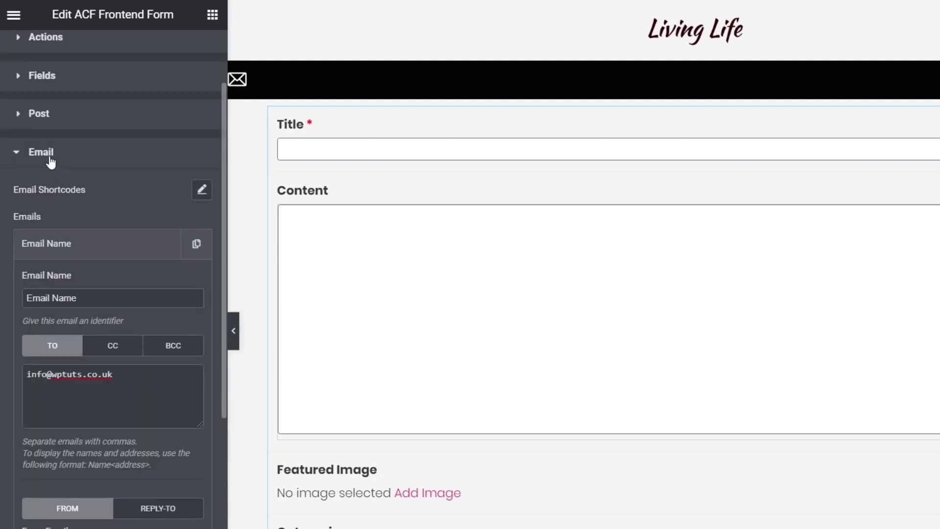
pyautogui.click(50, 157)
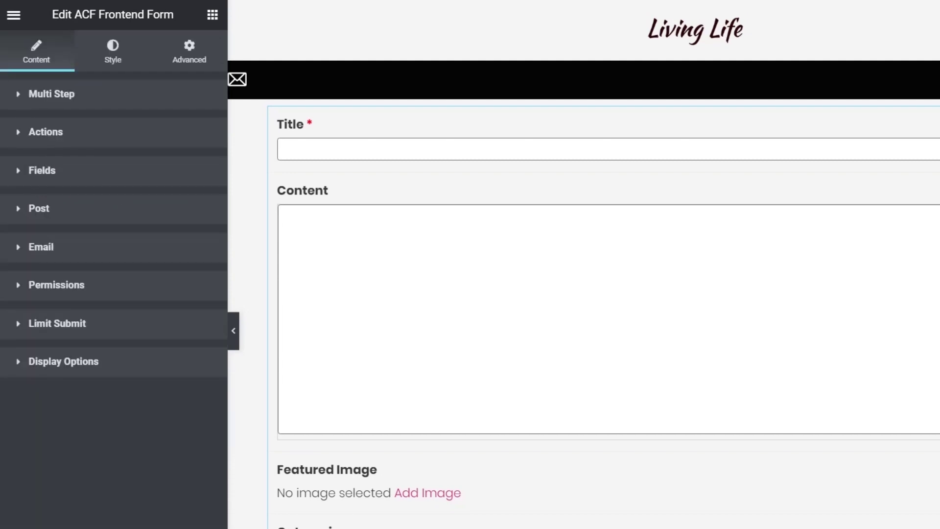
# - Add Editor to the roles allowed to see the form and remove the specific-user restriction
pyautogui.click(51, 288)
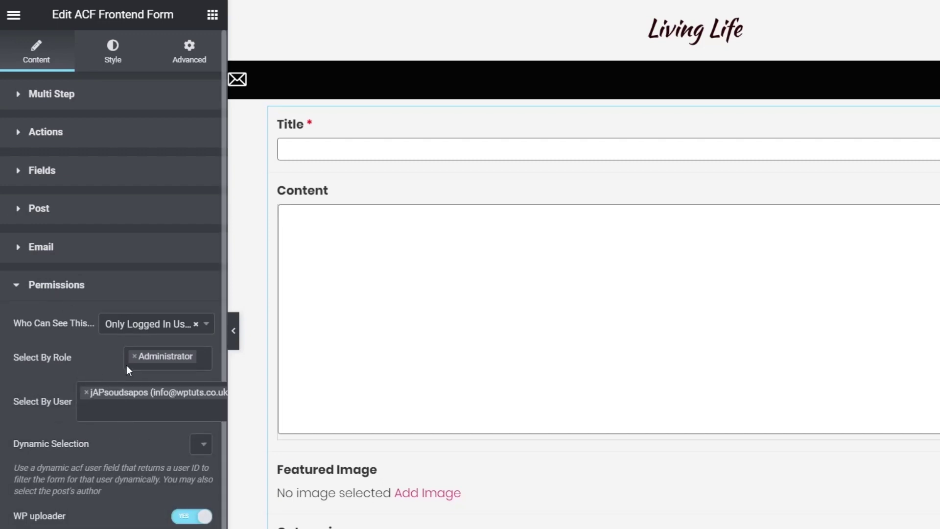
pyautogui.click(201, 363)
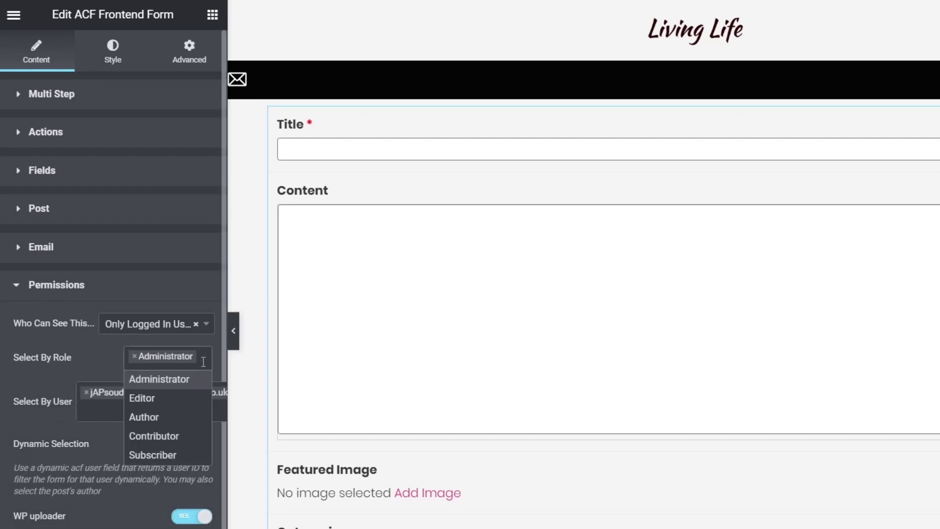
pyautogui.click(142, 399)
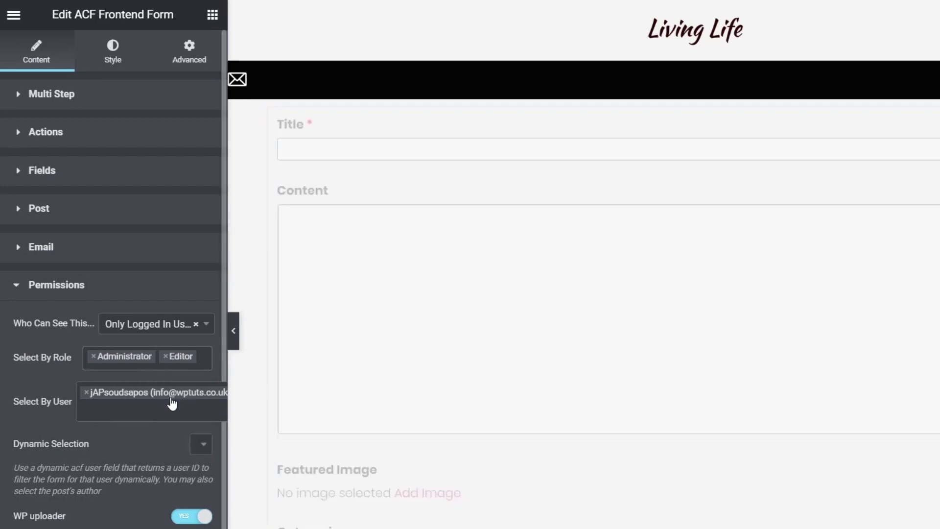
pyautogui.click(85, 393)
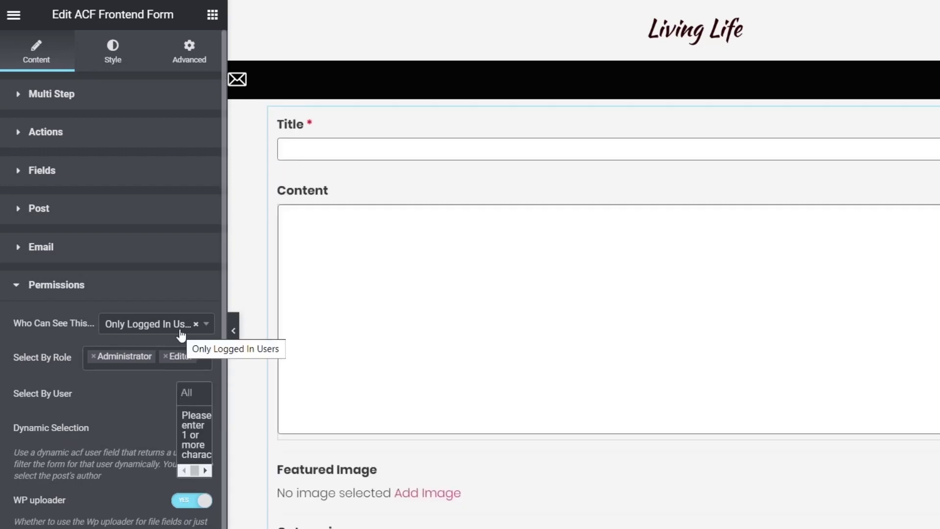
pyautogui.click(106, 400)
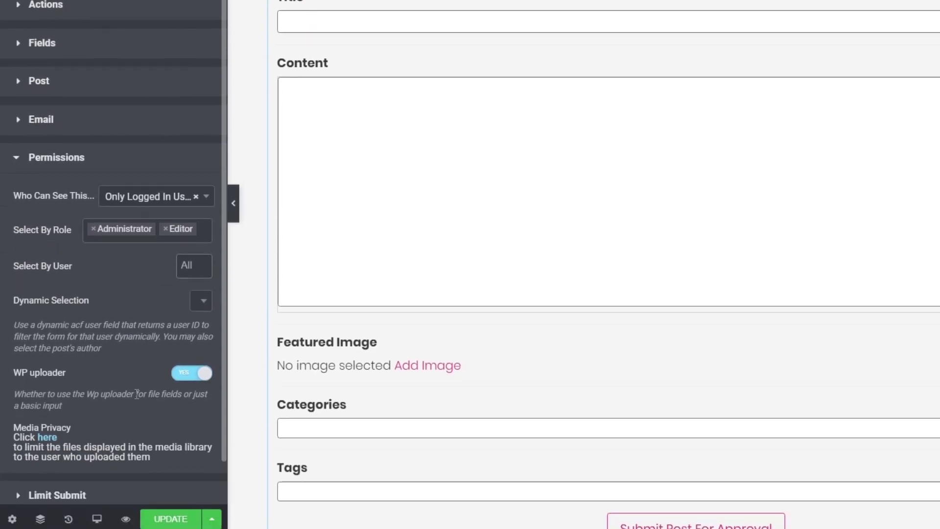
pyautogui.scroll(-1, 178, 380)
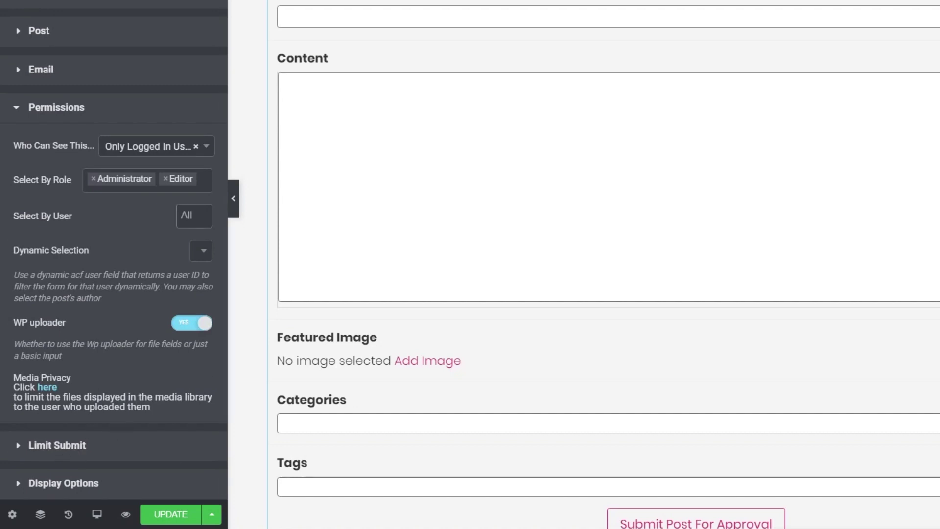
pyautogui.click(80, 485)
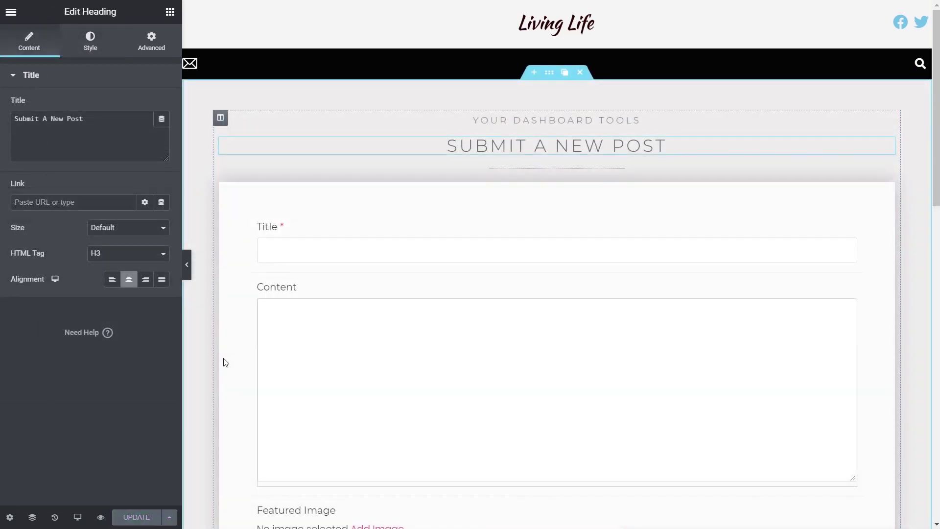
# - Exit the Elementor editor to the dashboard and go back to the Pages list
pyautogui.scroll(-9, 319, 360)
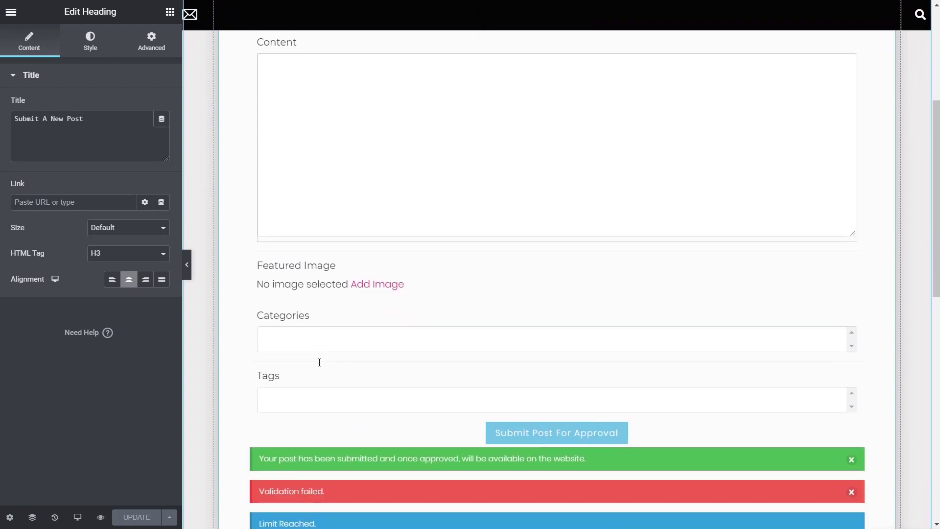
pyautogui.scroll(5, 320, 366)
pyautogui.scroll(5, 320, 365)
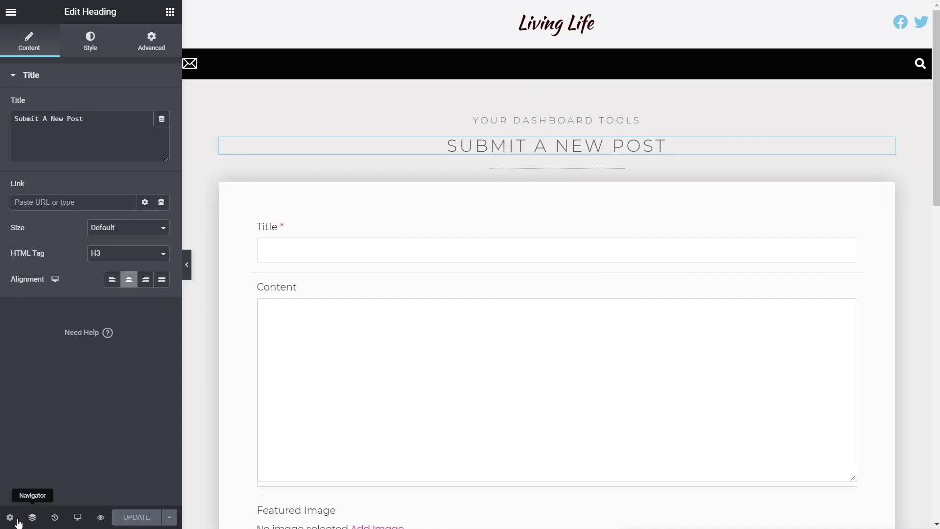
pyautogui.click(10, 12)
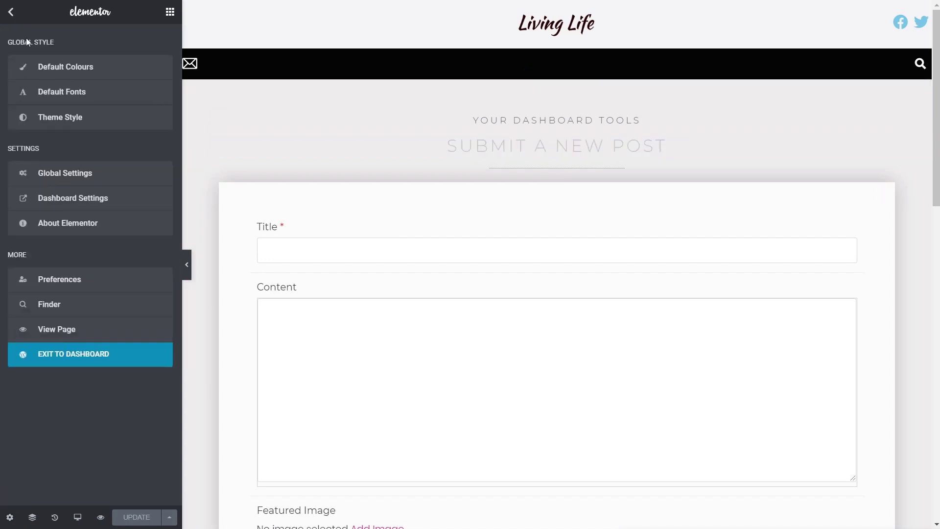
pyautogui.click(101, 354)
pyautogui.hotkey('alt', 'Left')
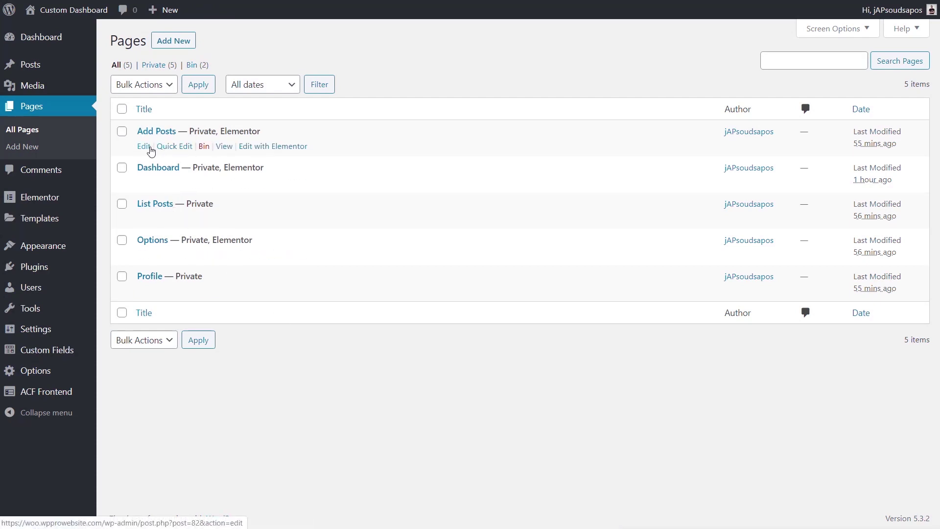
# - Check the Add Posts slug in Quick Edit without saving, then edit the Dashboard page in Elementor
pyautogui.click(169, 147)
pyautogui.click(211, 171)
pyautogui.hotkey('ctrl', 'a')
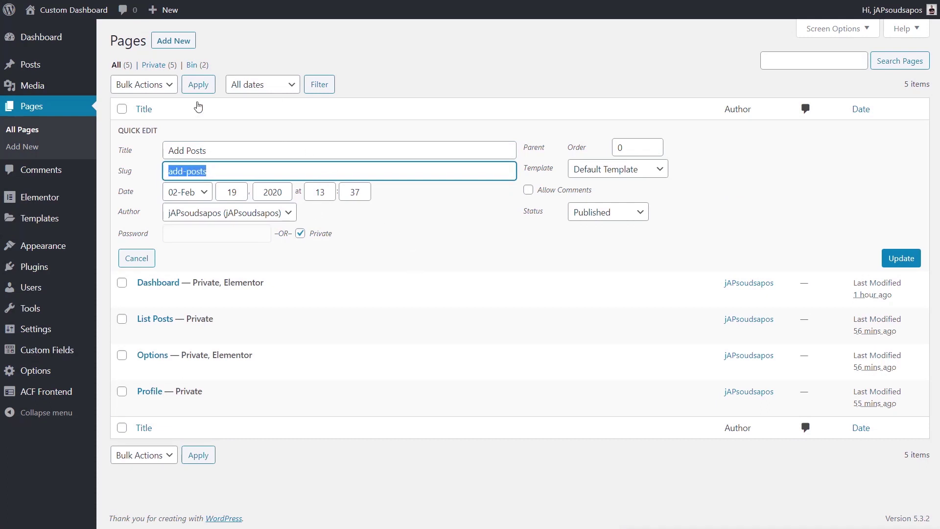
pyautogui.moveTo(58, 352)
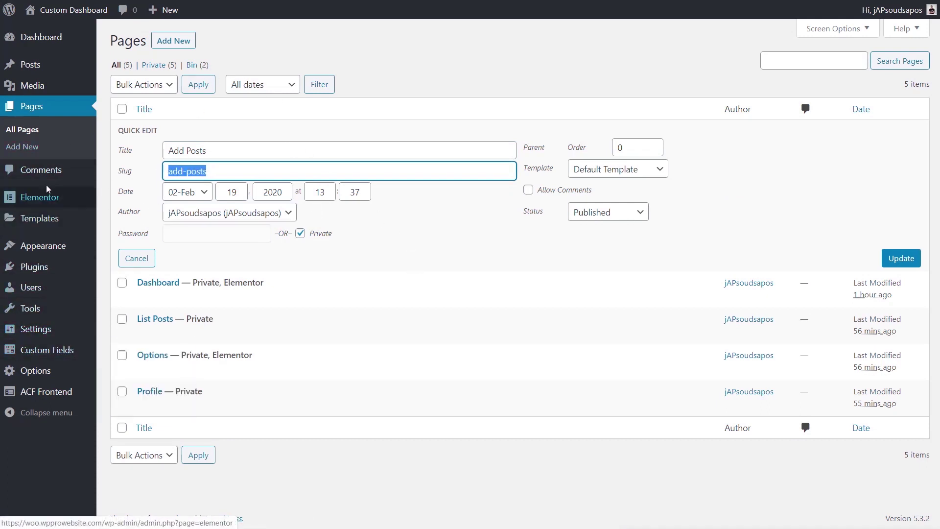
pyautogui.click(34, 132)
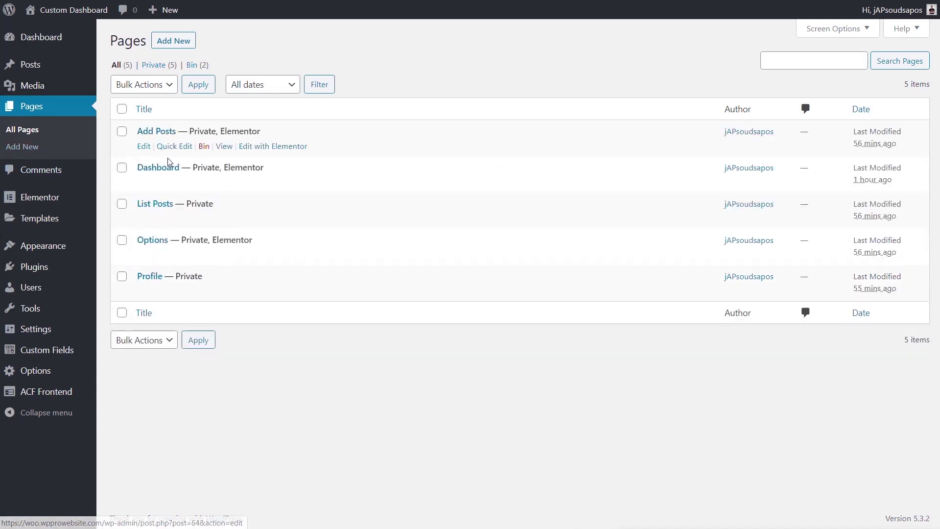
pyautogui.click(287, 182)
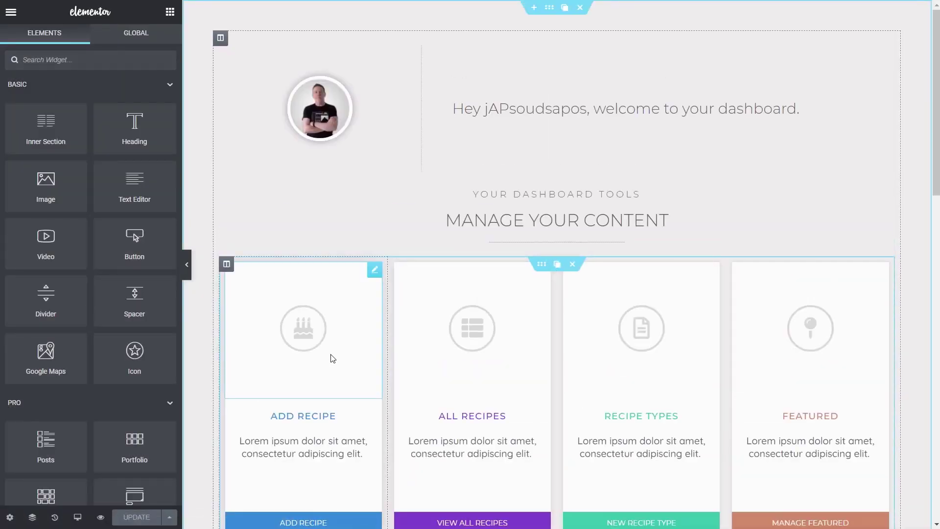
# - Change the first card's heading and button text from Recipe to 'Add Post'
pyautogui.scroll(-5, 330, 357)
pyautogui.scroll(1, 320, 284)
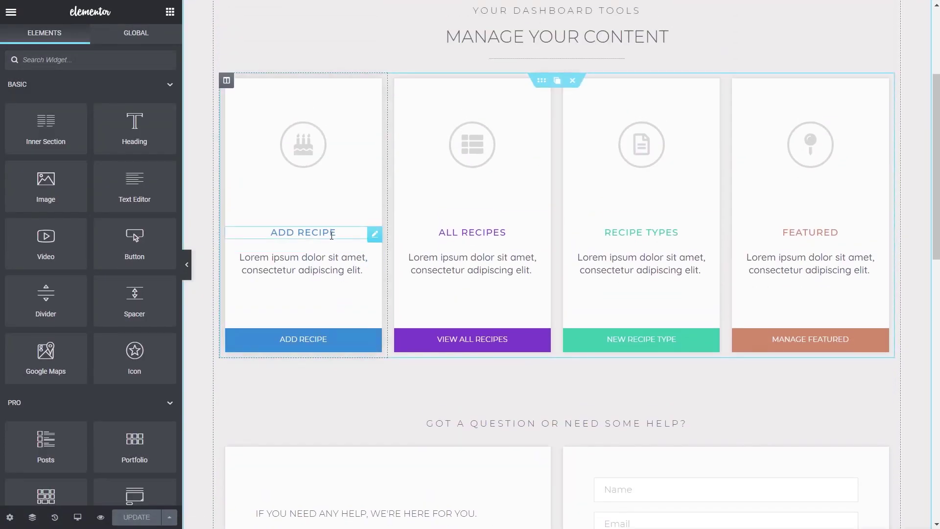
pyautogui.click(351, 235)
pyautogui.moveTo(339, 233); pyautogui.dragTo(296, 234)
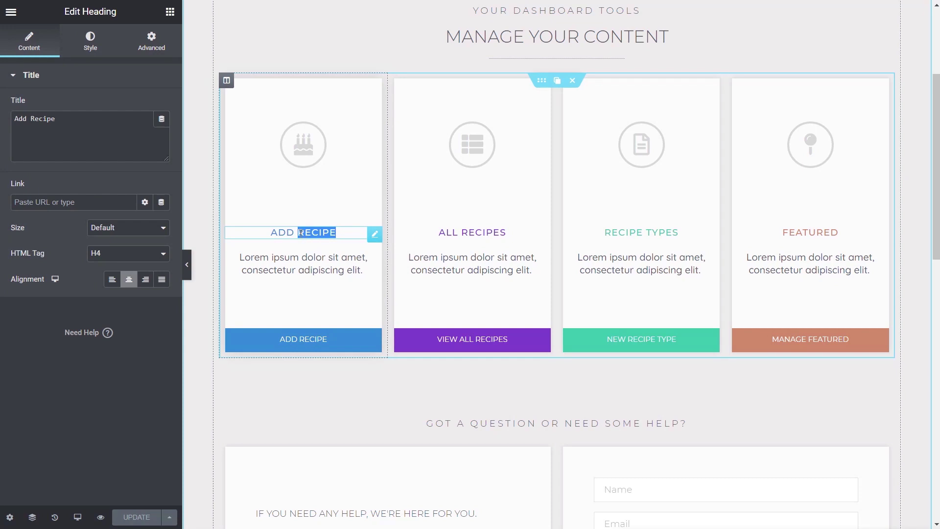
pyautogui.write('Post')
pyautogui.click(295, 338)
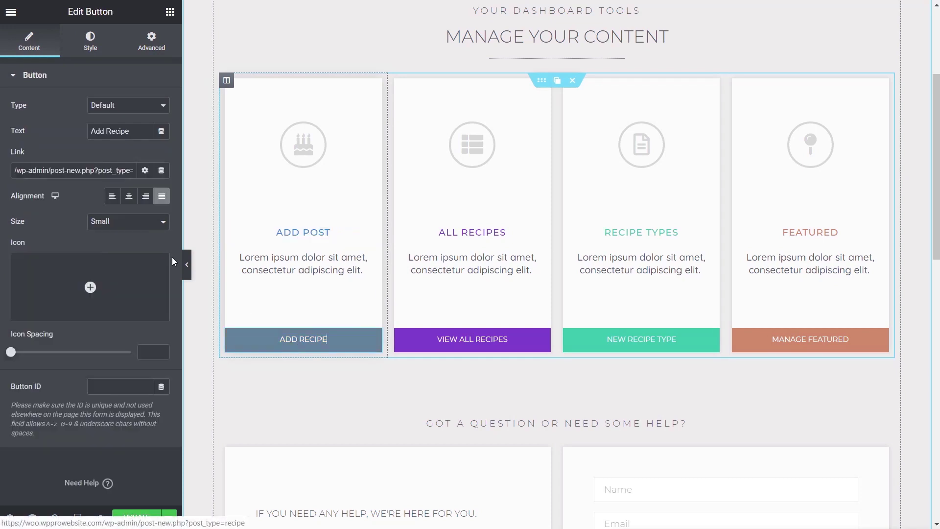
pyautogui.moveTo(133, 127); pyautogui.dragTo(108, 131)
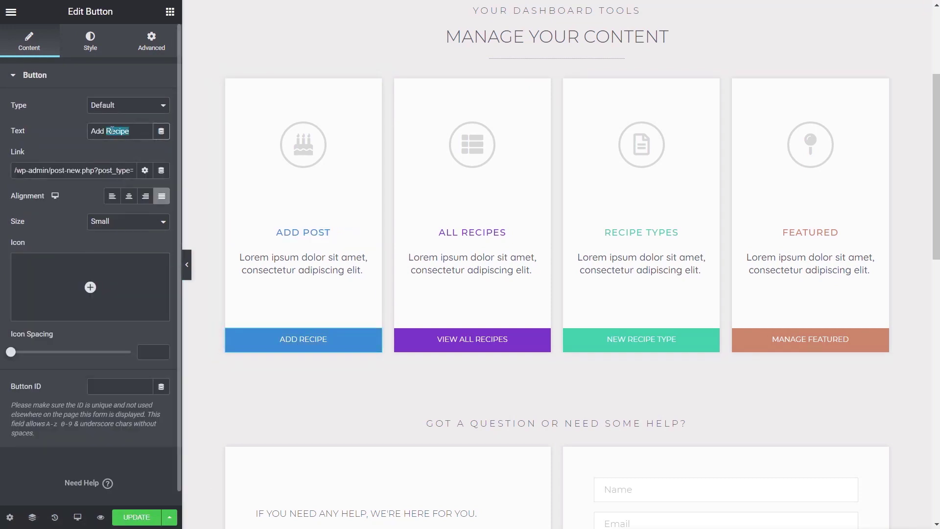
pyautogui.write('Post')
# - Link the card's icon, heading and button to /add-posts/
pyautogui.click(342, 174)
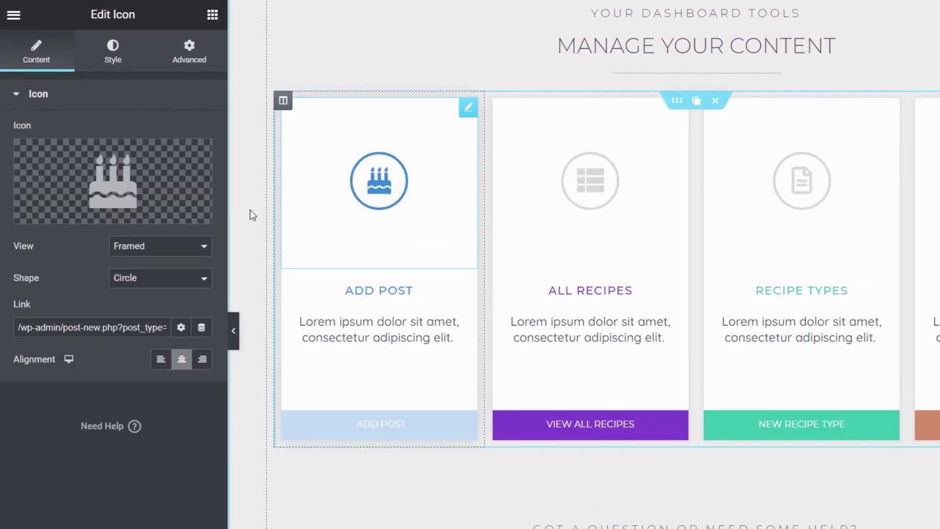
pyautogui.tripleClick(109, 327)
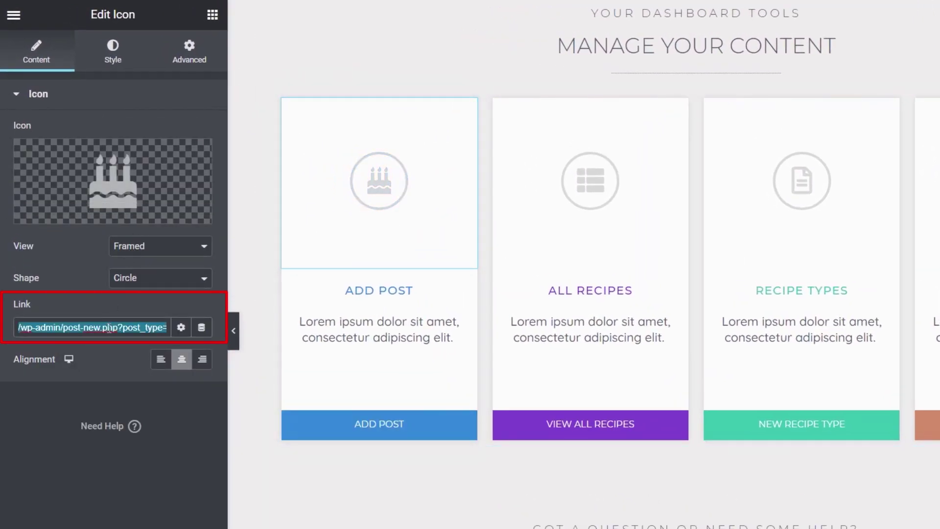
pyautogui.write('/')
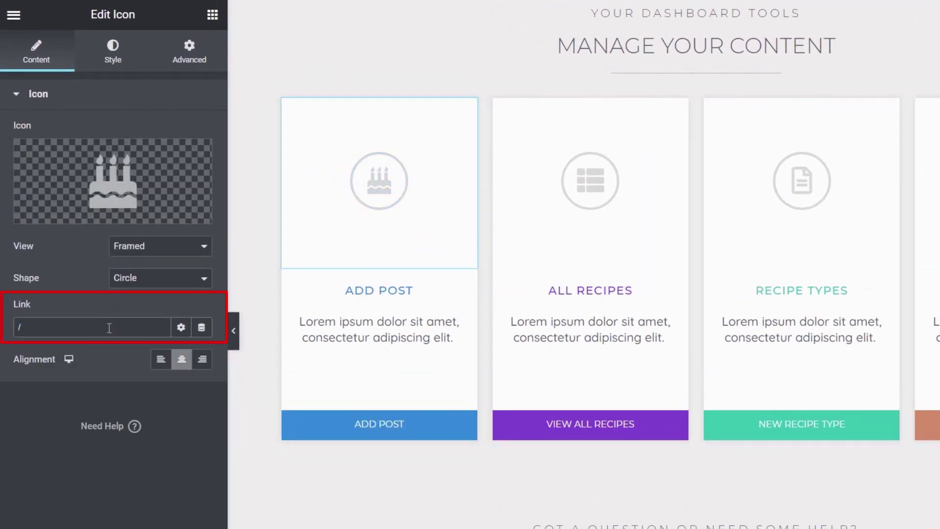
pyautogui.write('add-posts/')
pyautogui.moveTo(101, 329); pyautogui.dragTo(14, 332)
pyautogui.hotkey('ctrl', 'c')
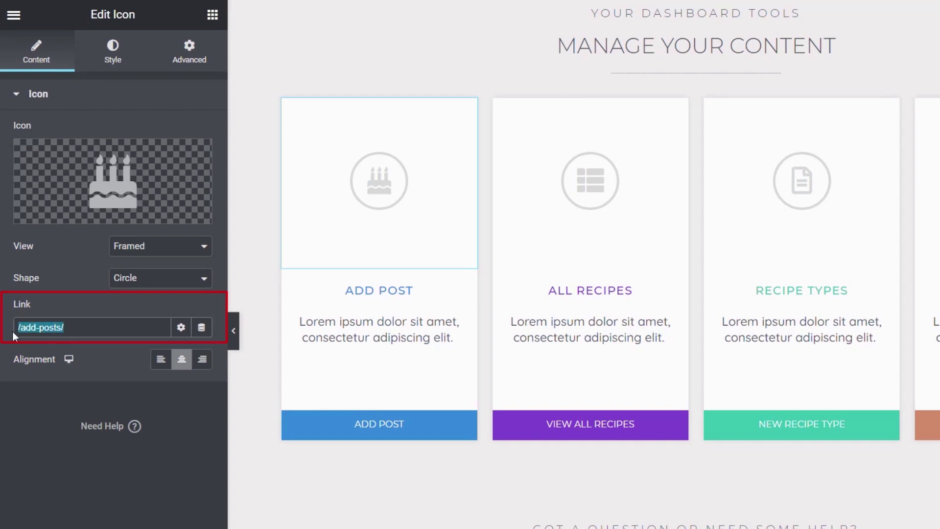
pyautogui.click(403, 291)
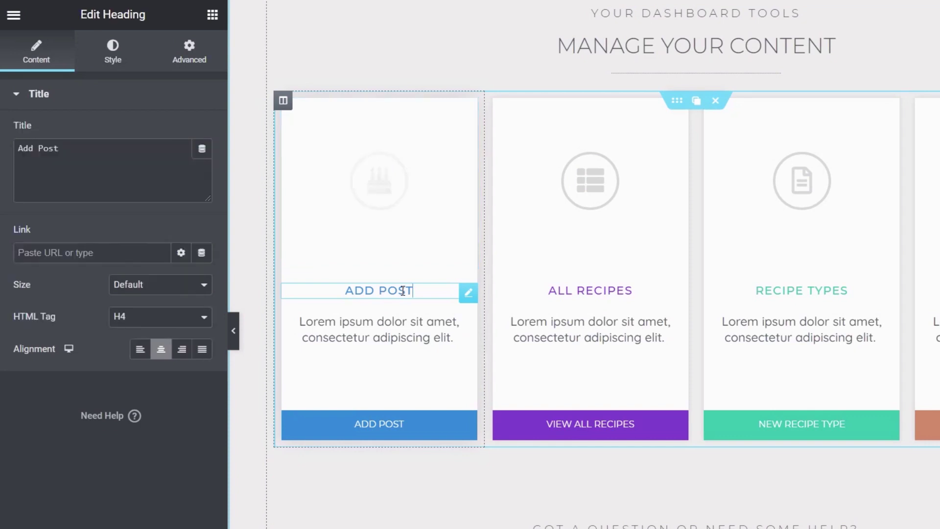
pyautogui.click(102, 253)
pyautogui.hotkey('ctrl', 'v')
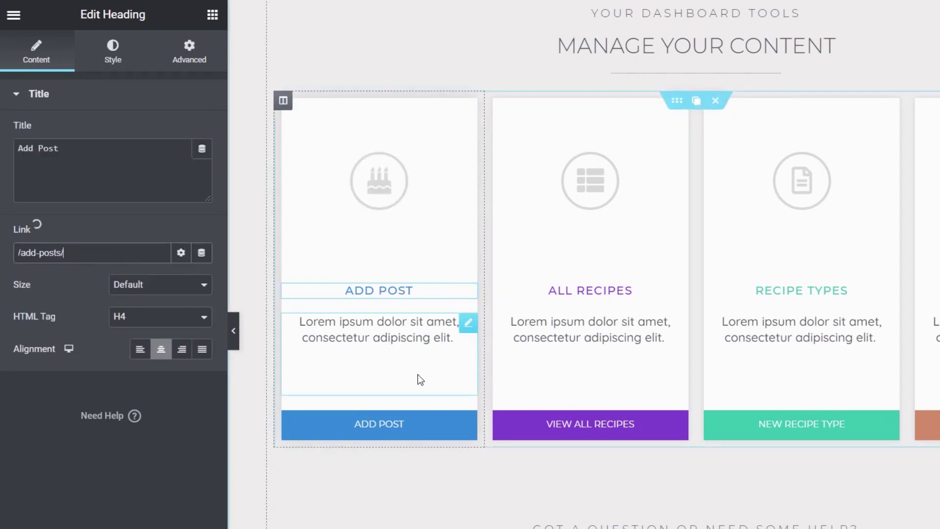
pyautogui.click(403, 425)
pyautogui.tripleClick(149, 214)
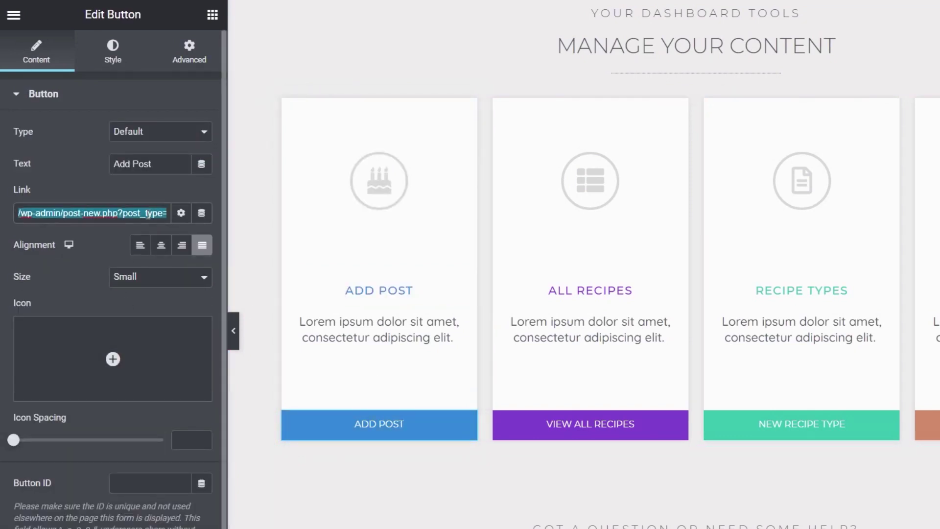
pyautogui.hotkey('ctrl', 'v')
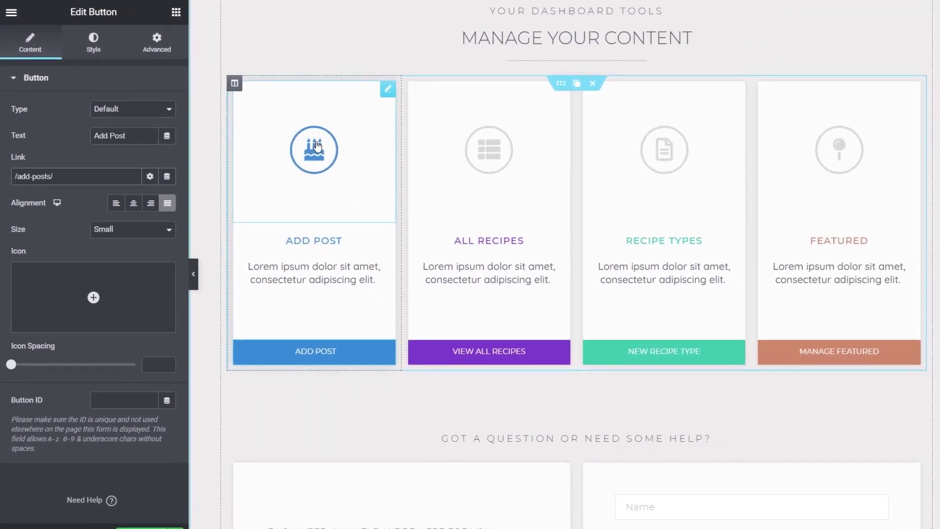
pyautogui.click(379, 180)
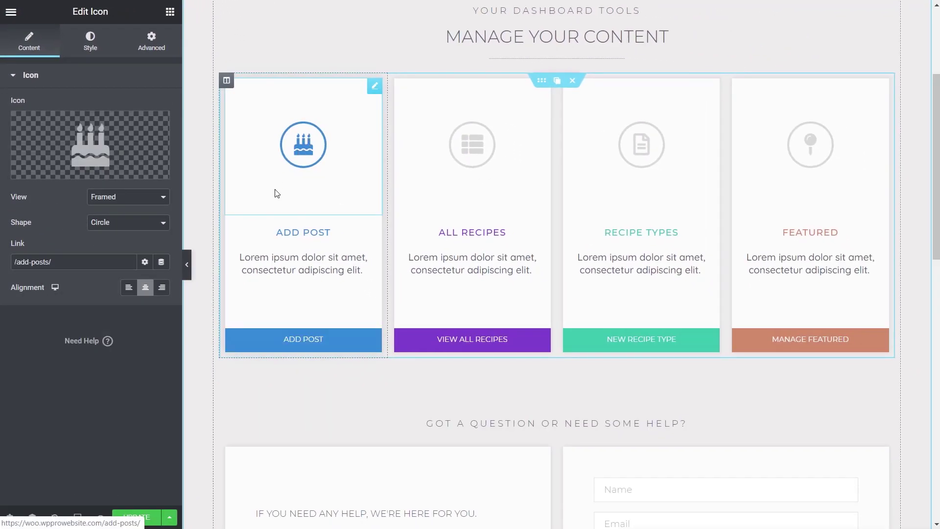
# - Replace the Add Post card's birthday cake icon with the Pen icon and update the page
pyautogui.click(108, 158)
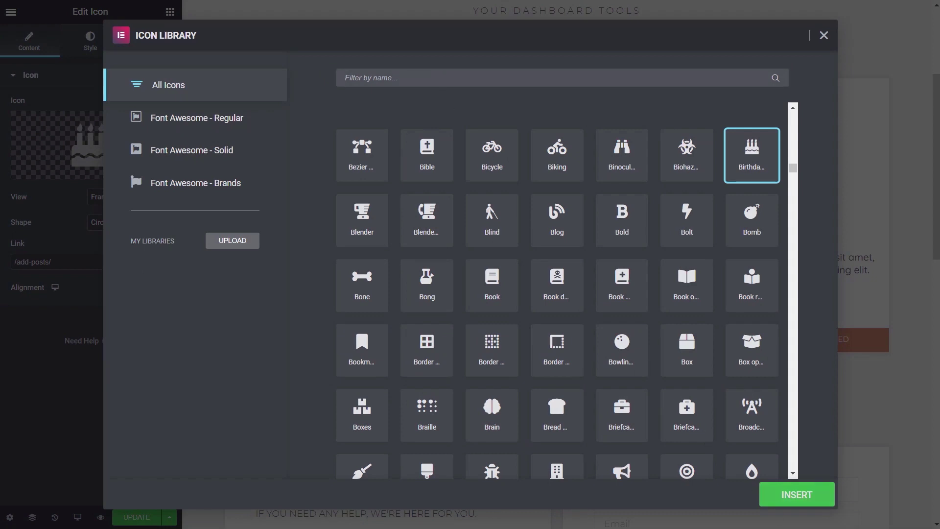
pyautogui.write('pen')
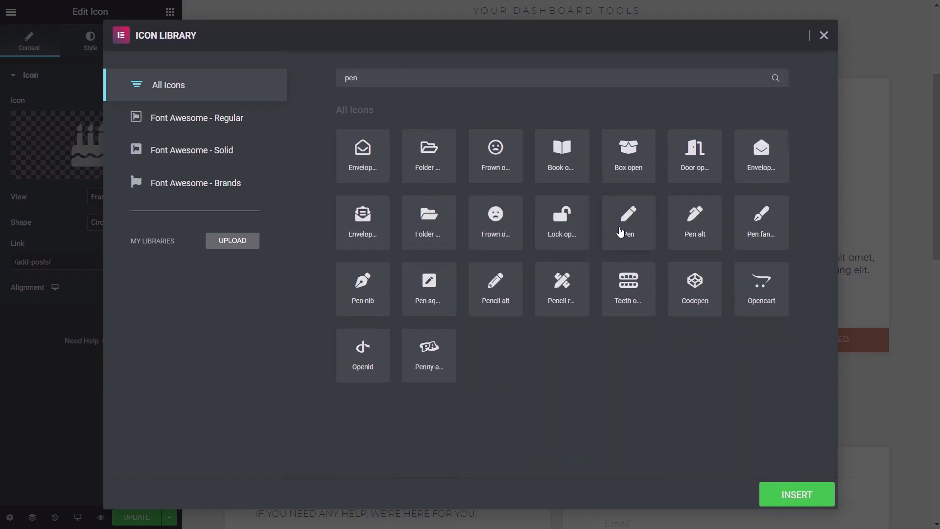
pyautogui.click(626, 226)
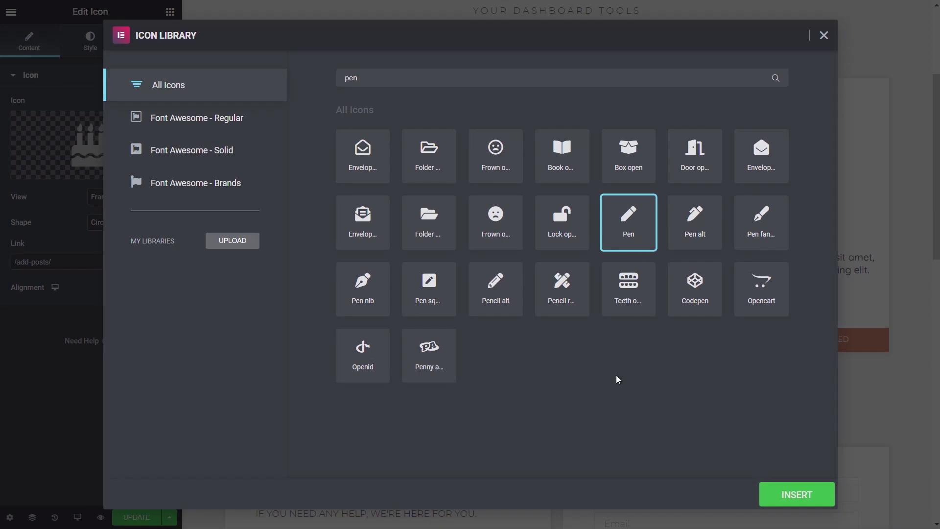
pyautogui.click(786, 493)
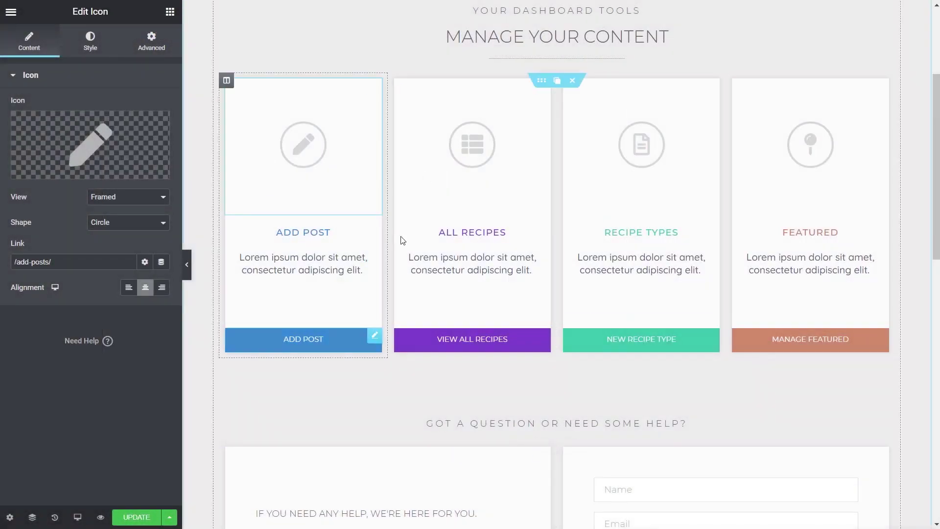
pyautogui.click(137, 517)
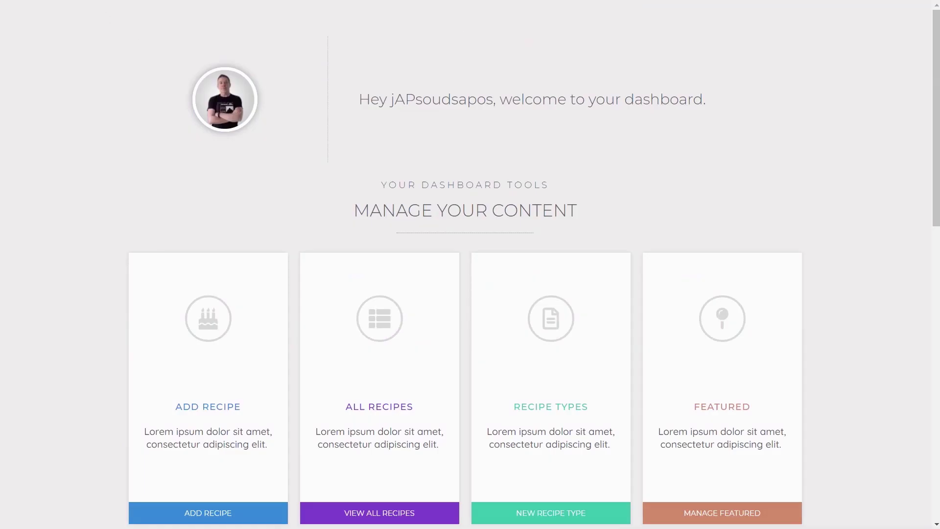
# - Reload the live dashboard and follow the Add Post card to the Submit a New Post form
pyautogui.press('F5')
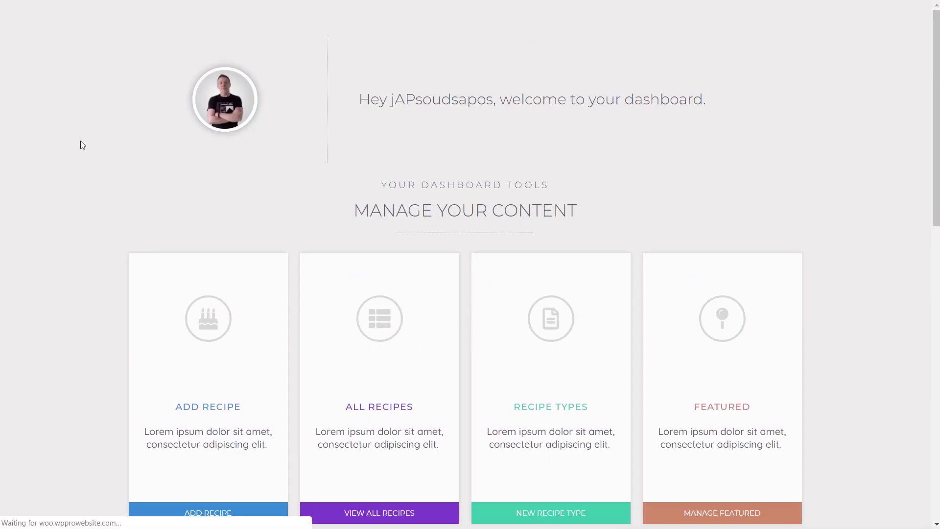
pyautogui.scroll(-1, 72, 246)
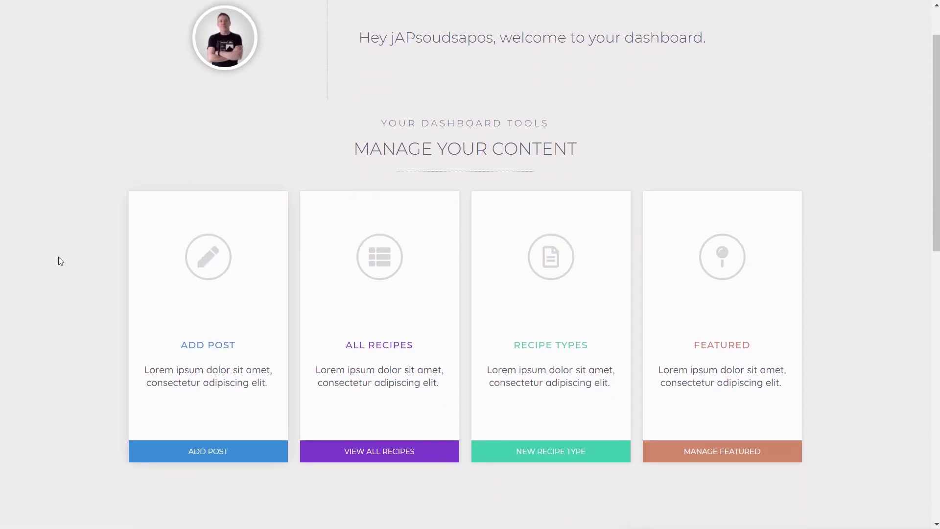
pyautogui.click(210, 269)
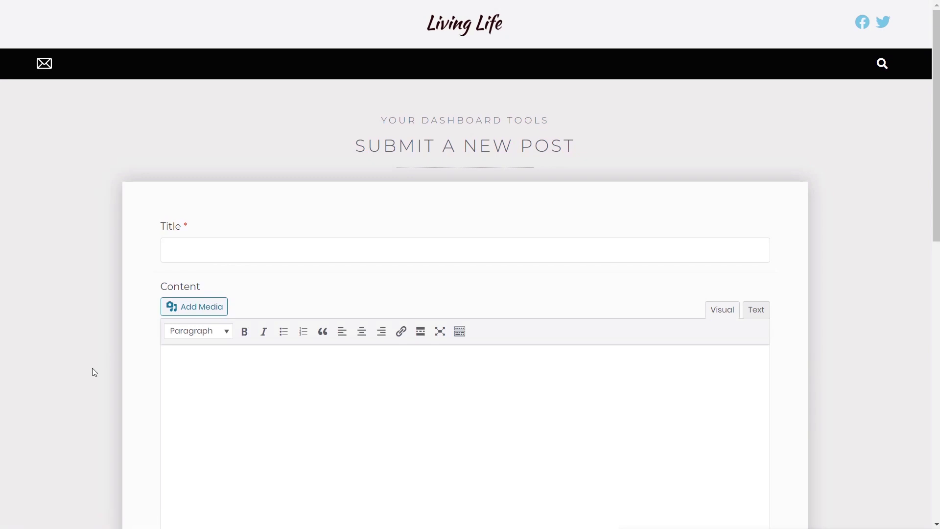
pyautogui.scroll(-4, 92, 368)
pyautogui.scroll(-5, 95, 372)
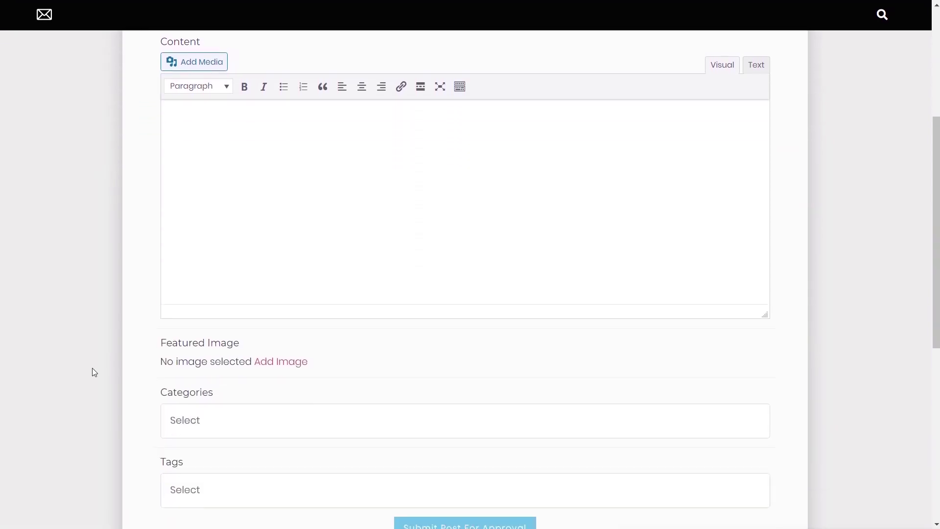
pyautogui.scroll(1, 95, 371)
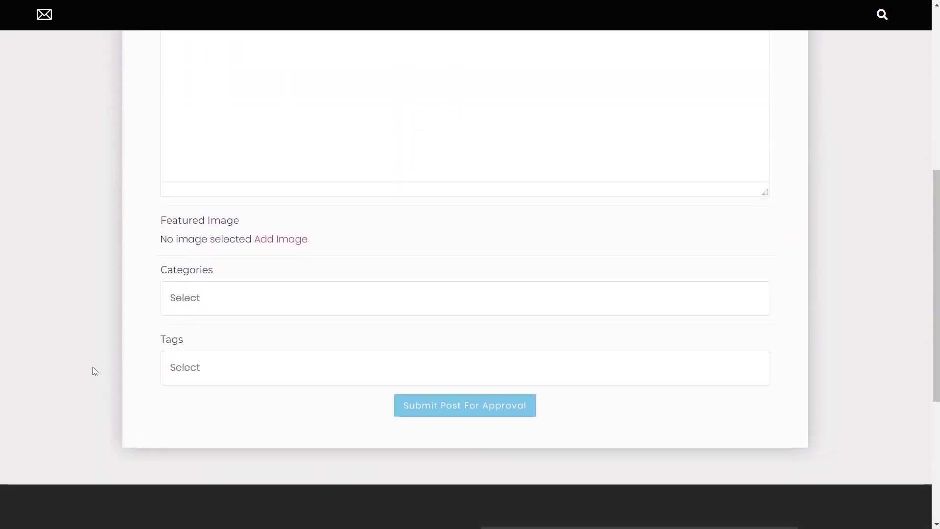
# - Review the form's Categories and Tags options, then head back to the admin Dashboard
pyautogui.click(236, 298)
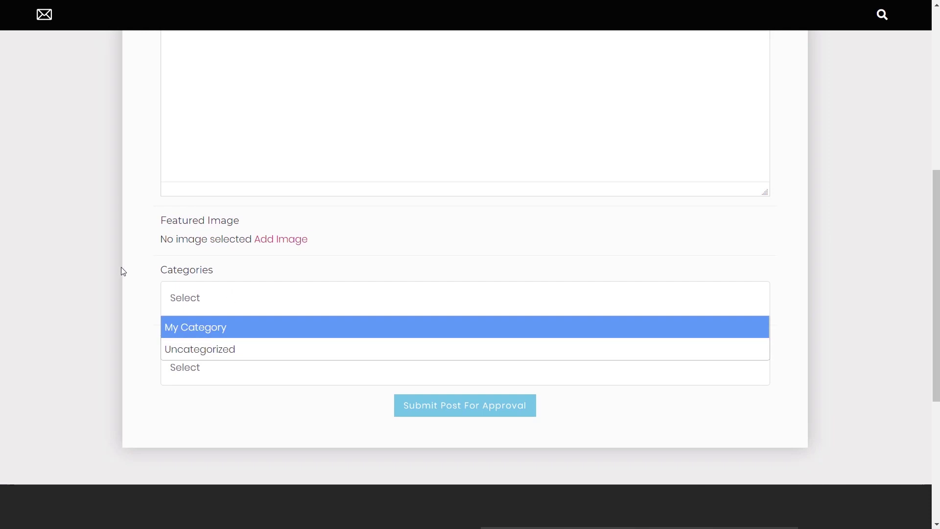
pyautogui.click(150, 378)
pyautogui.click(200, 367)
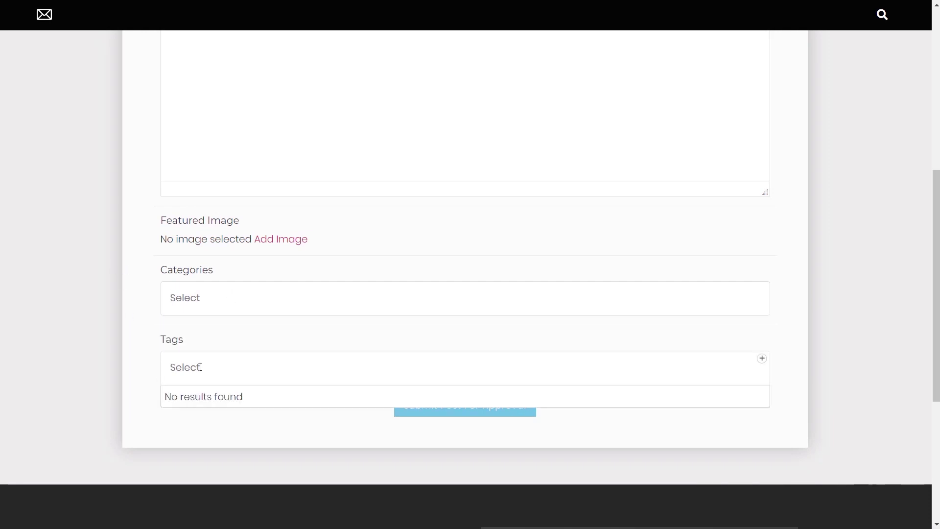
pyautogui.click(147, 362)
pyautogui.scroll(3, 191, 318)
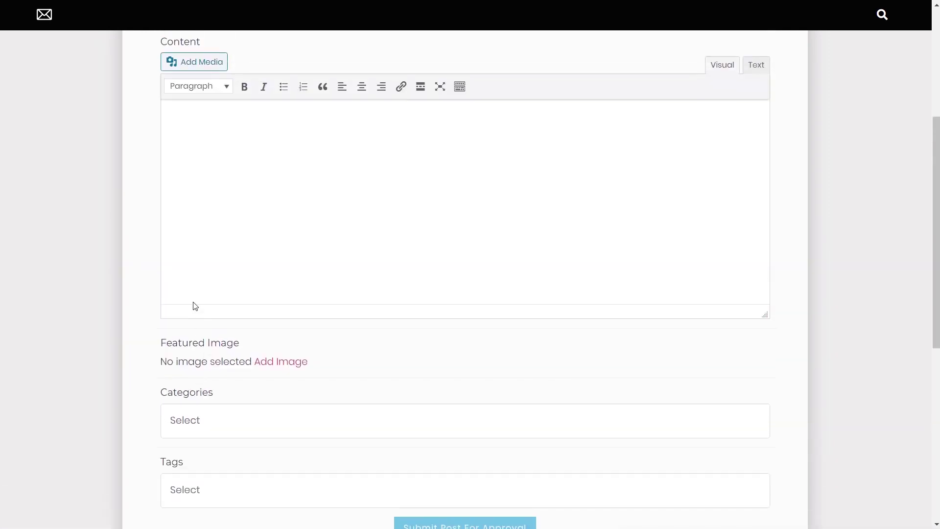
pyautogui.scroll(3, 349, 148)
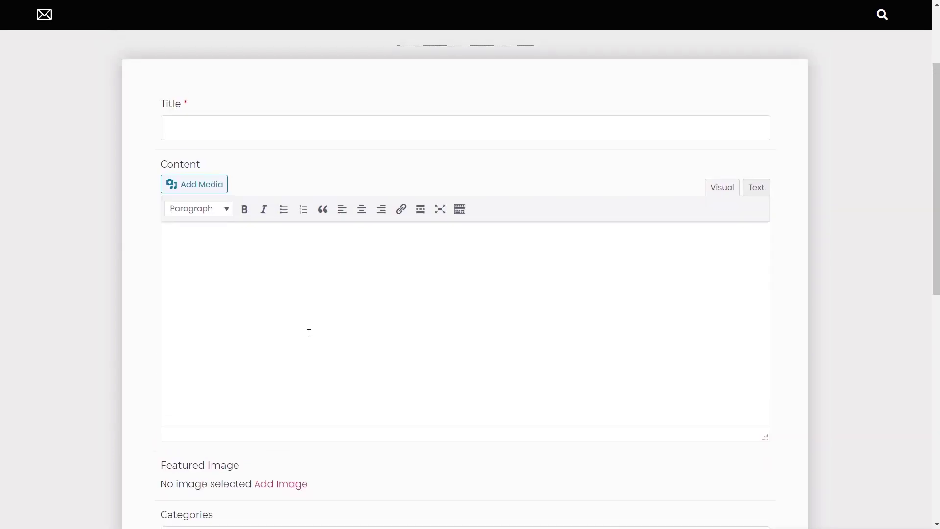
pyautogui.scroll(3, 309, 333)
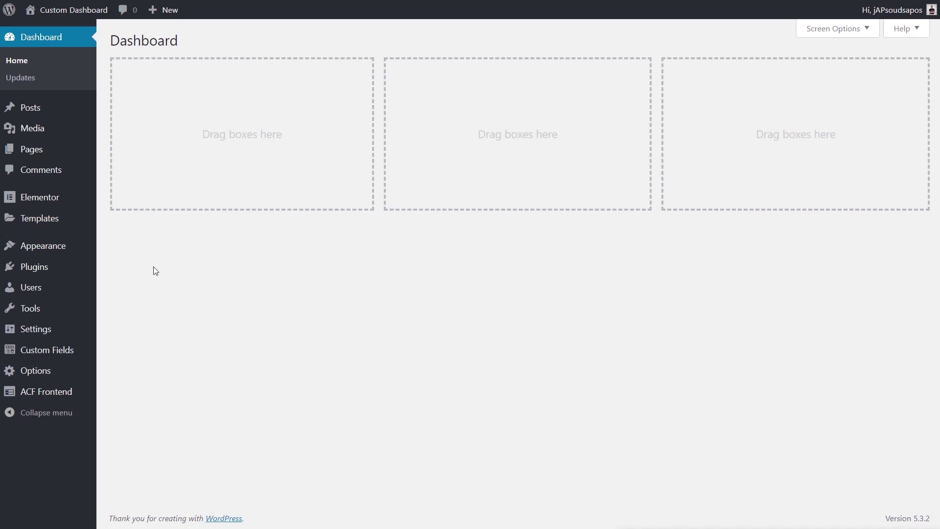
# - In Theme Builder, create a new Loop template named 'List Posts'
pyautogui.moveTo(74, 224)
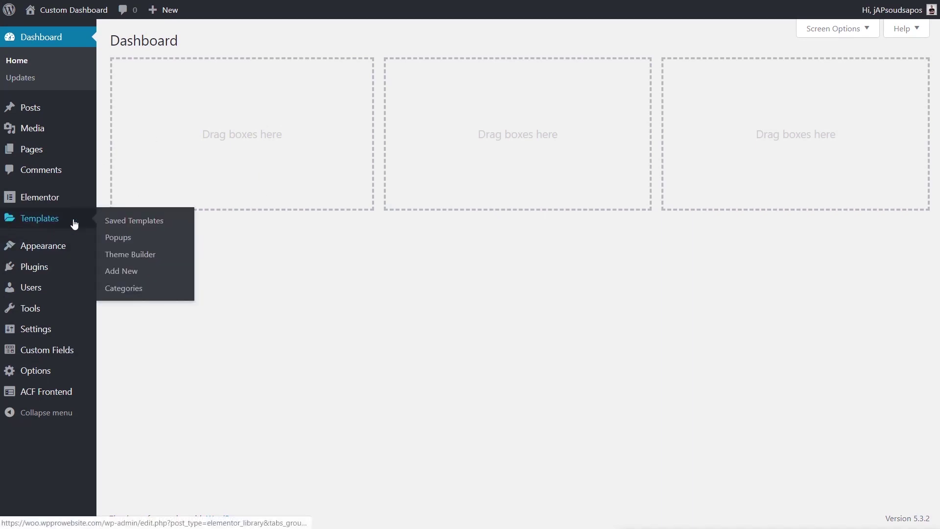
pyautogui.click(134, 258)
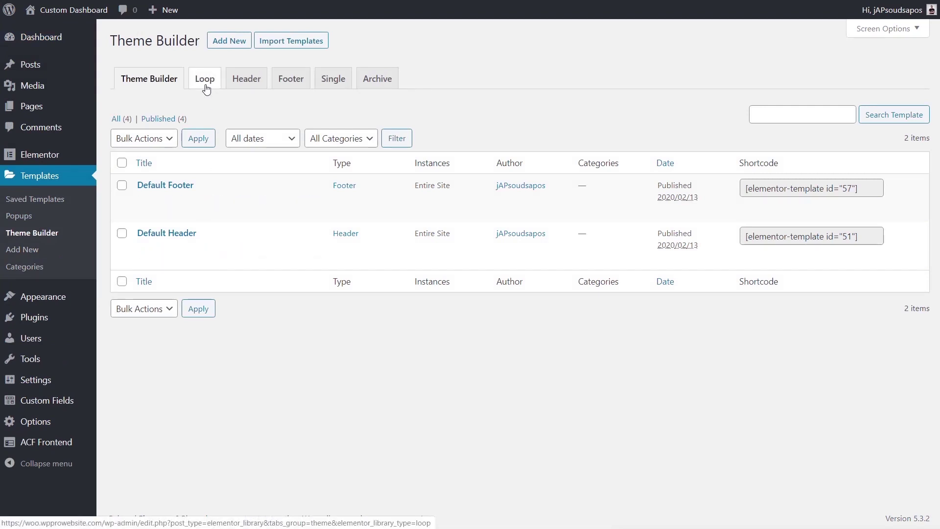
pyautogui.click(205, 86)
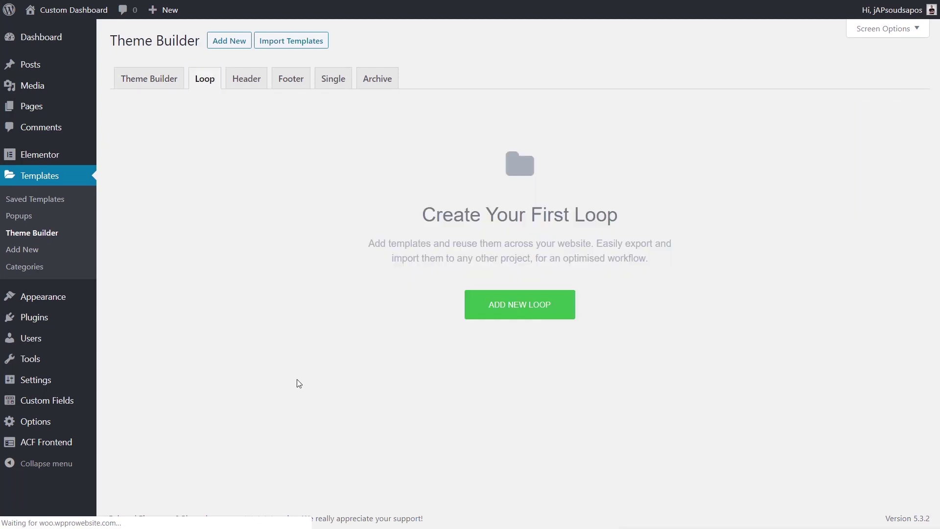
pyautogui.click(503, 308)
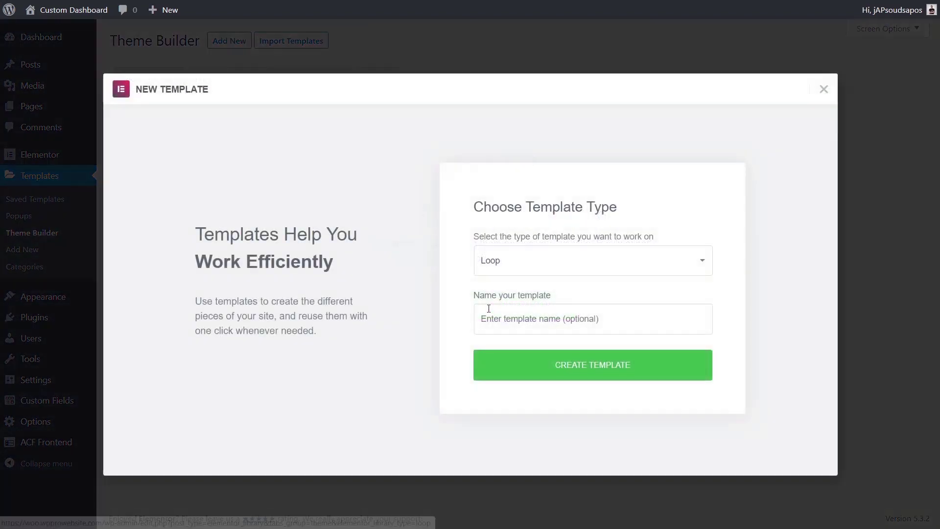
pyautogui.click(528, 324)
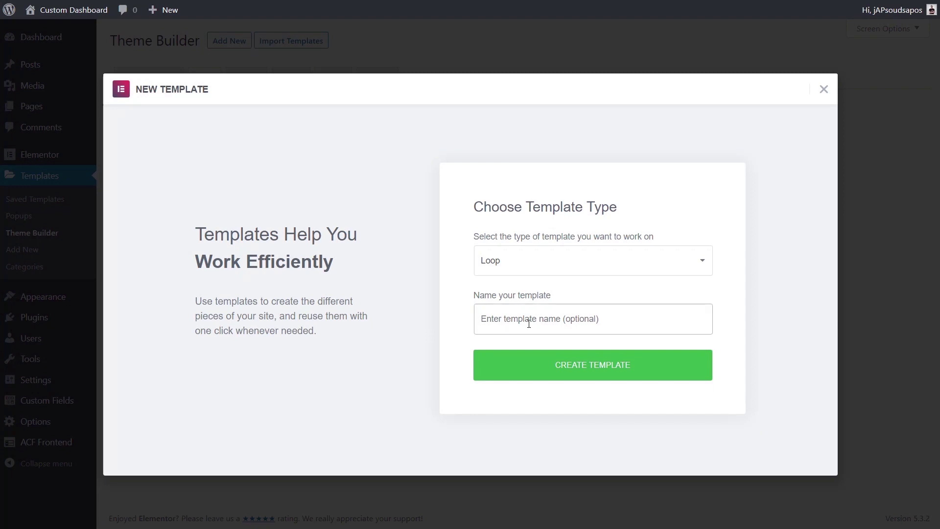
pyautogui.write('List Posts')
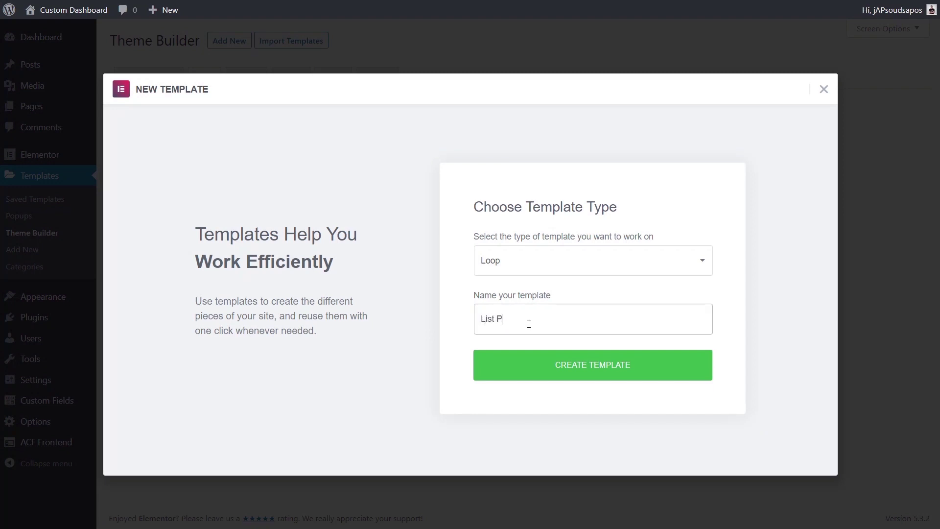
pyautogui.click(585, 372)
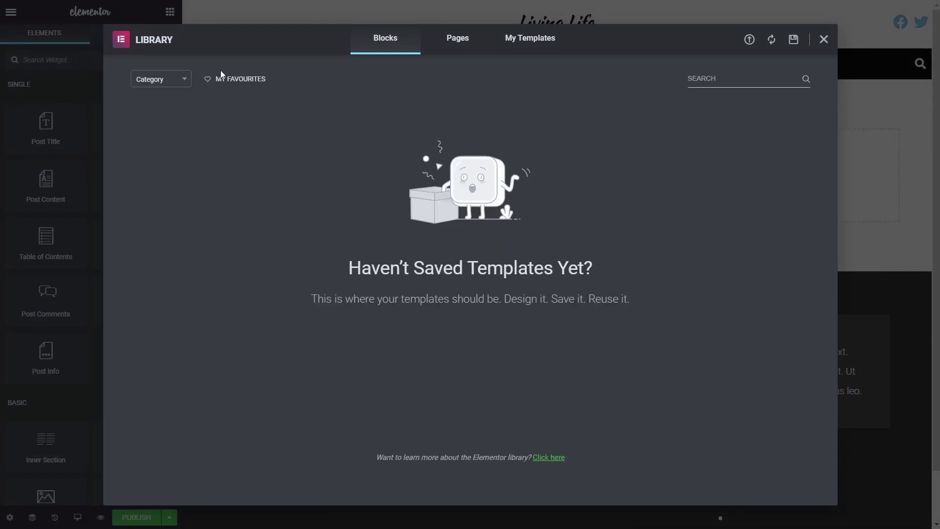
# - Close the template library and set the template's Page Layout to Elementor Canvas
pyautogui.click(824, 39)
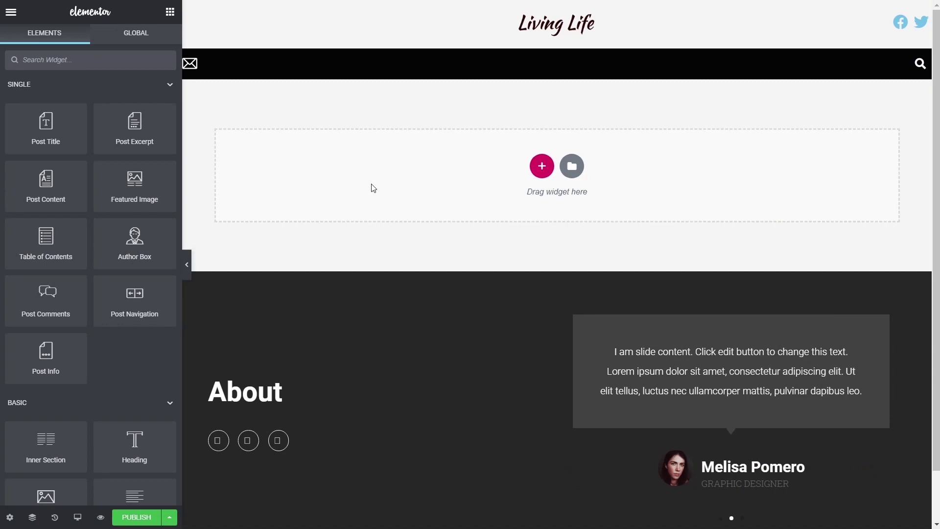
pyautogui.click(10, 517)
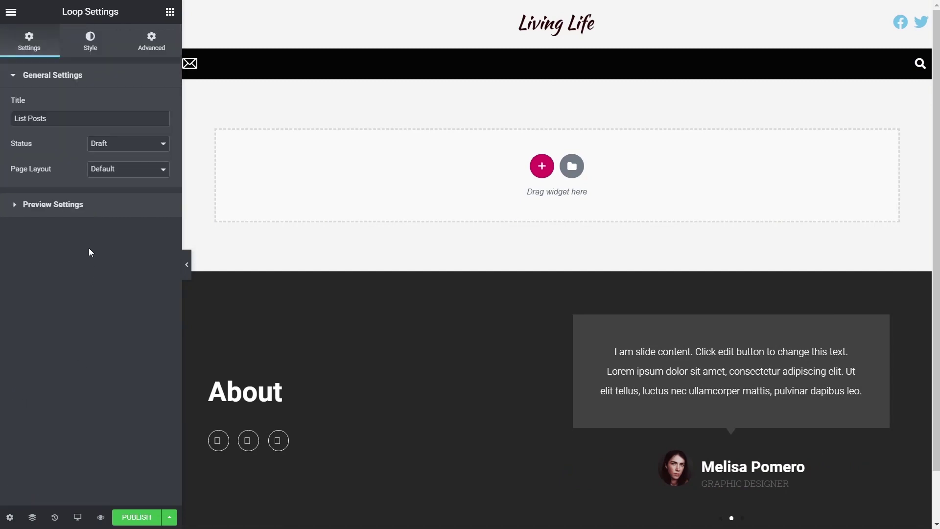
pyautogui.click(119, 171)
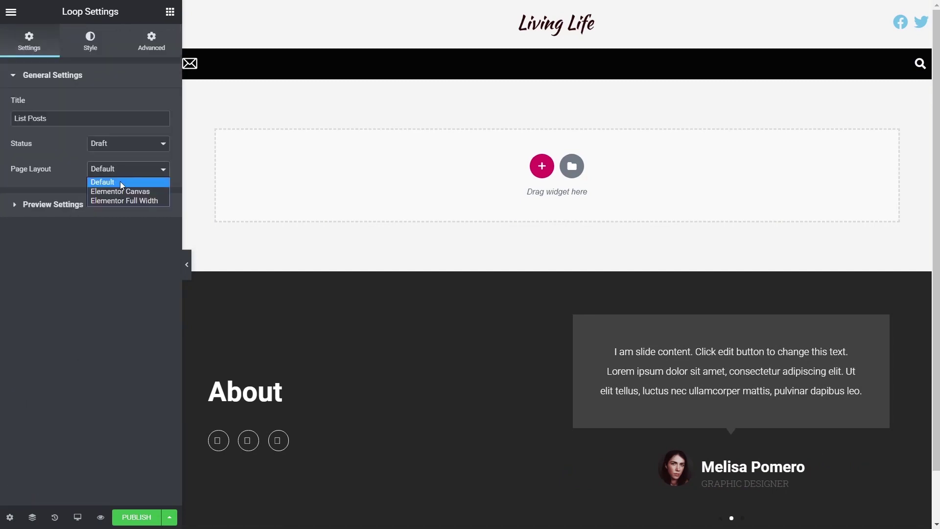
pyautogui.click(119, 192)
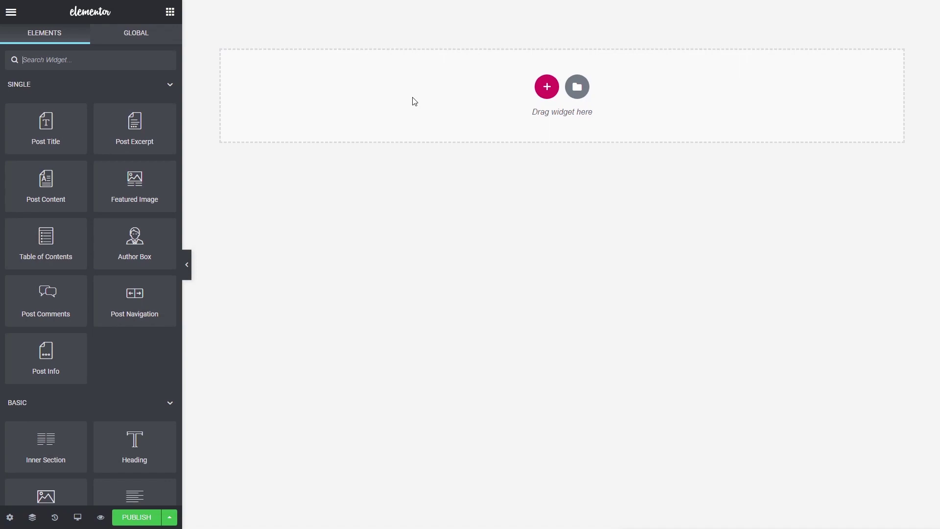
pyautogui.click(439, 371)
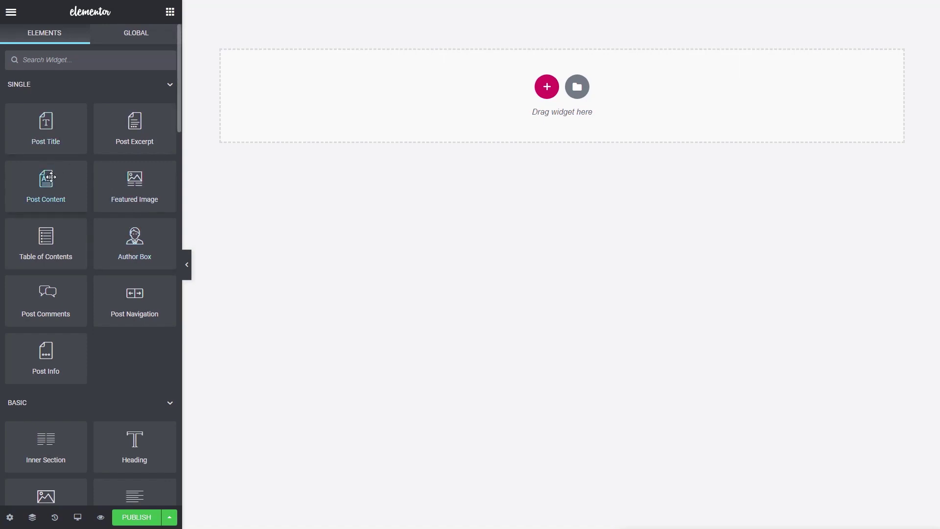
# - Add an inner section and narrow its left column to about 23%
pyautogui.moveTo(81, 443); pyautogui.dragTo(392, 108)
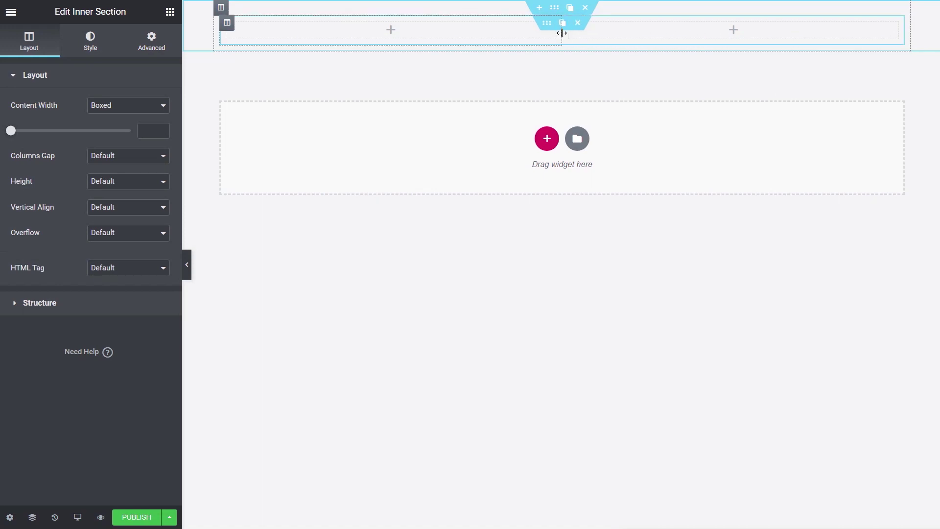
pyautogui.moveTo(562, 33); pyautogui.dragTo(356, 35)
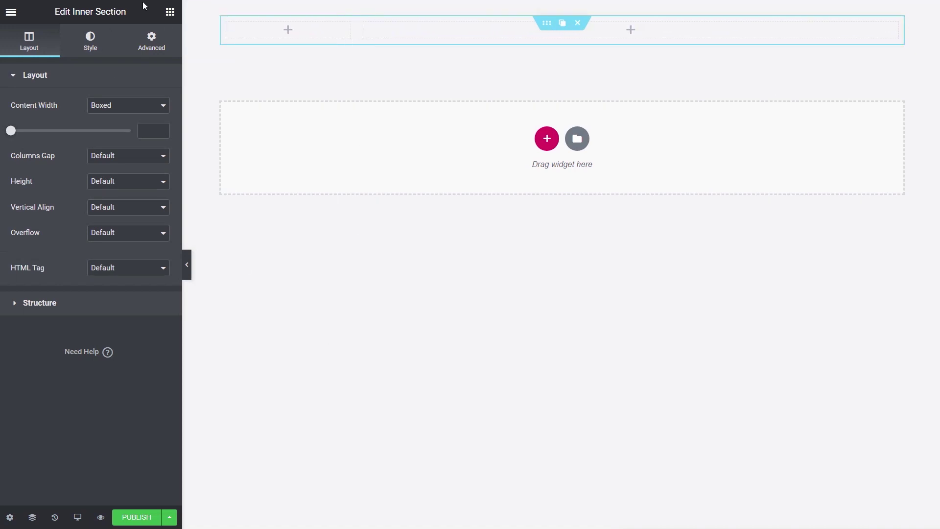
pyautogui.click(171, 14)
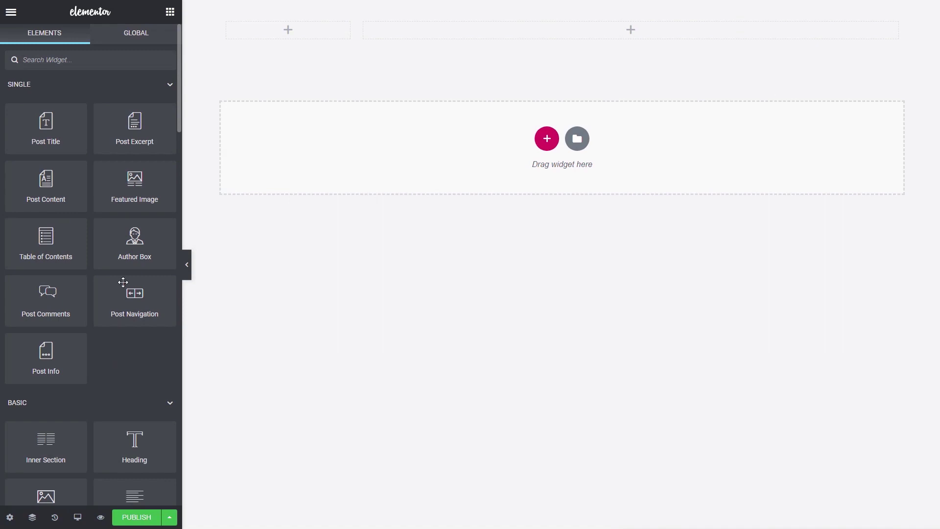
# - Place Featured Image in the left column and Post Title in the right column
pyautogui.moveTo(129, 188); pyautogui.dragTo(278, 34)
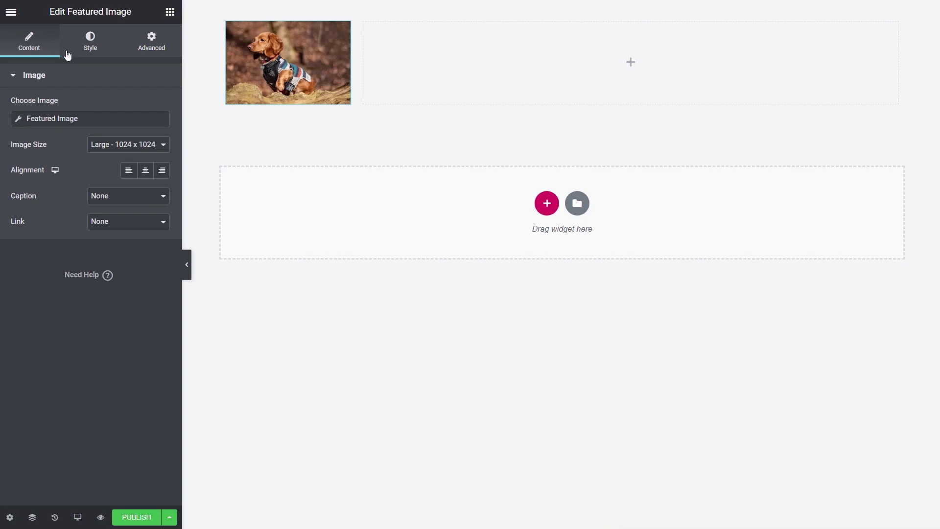
pyautogui.click(170, 13)
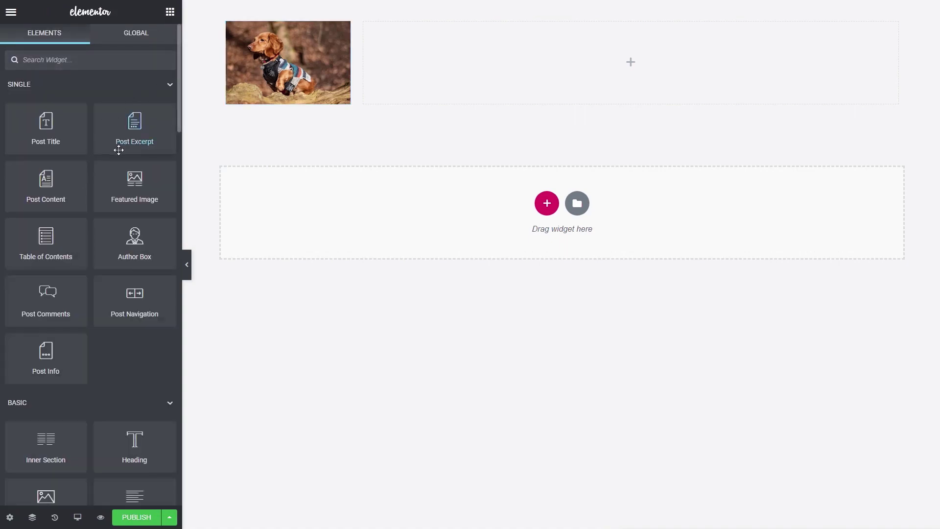
pyautogui.moveTo(52, 134); pyautogui.dragTo(405, 36)
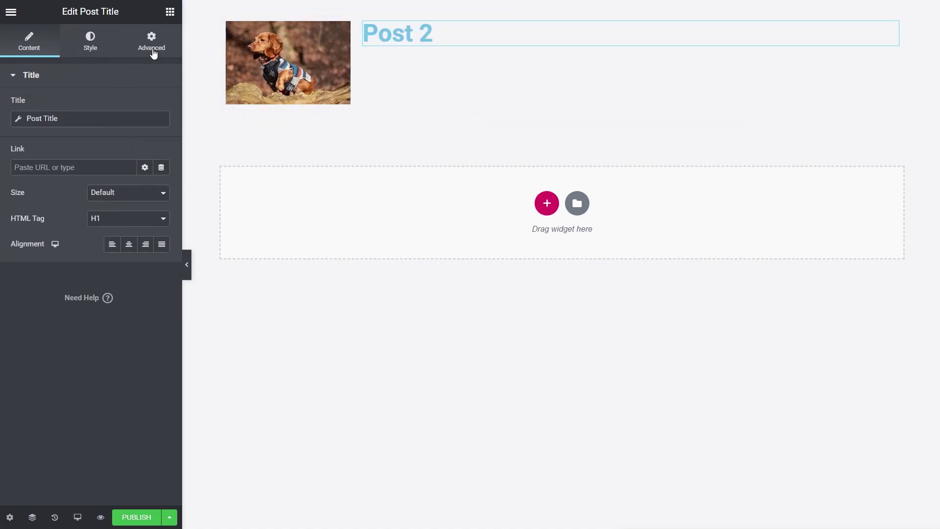
pyautogui.click(170, 11)
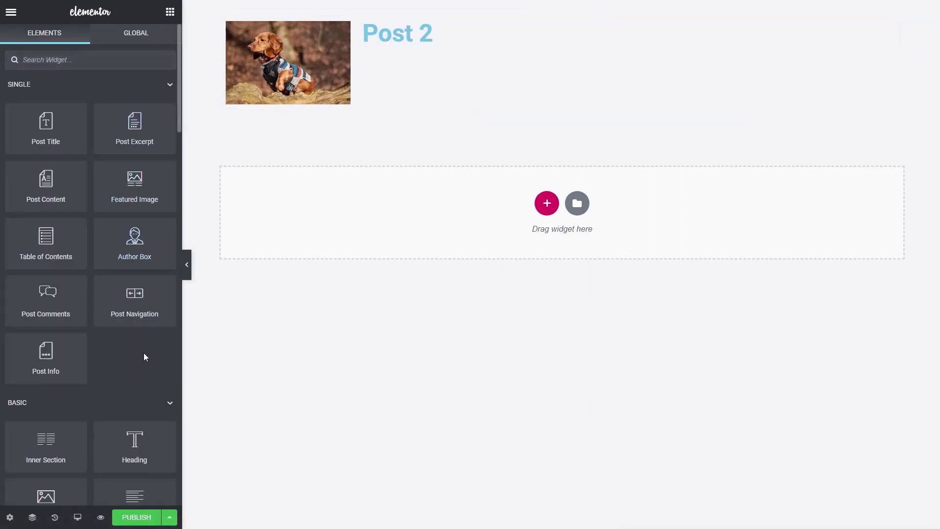
pyautogui.scroll(-2, 142, 400)
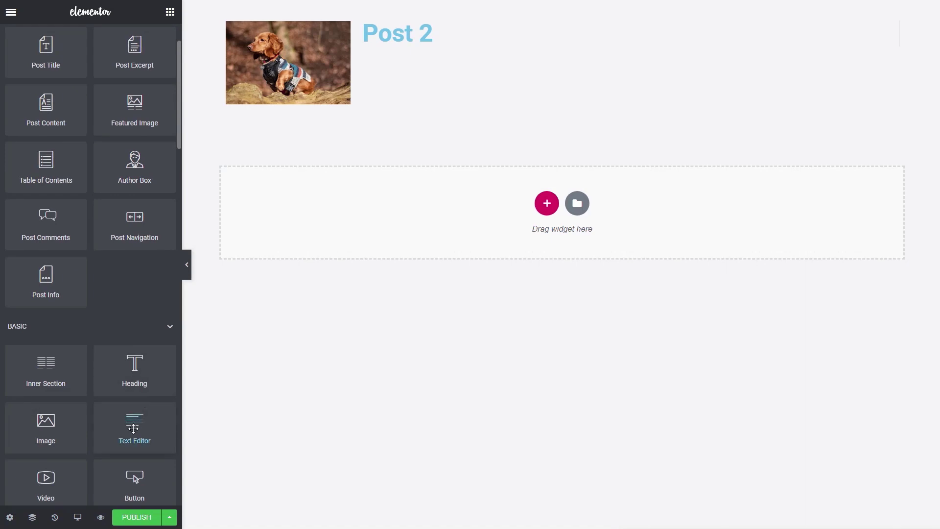
# - Add a Text Editor under the Post 2 title, bound to the dynamic Post Summary tag
pyautogui.moveTo(137, 421); pyautogui.dragTo(422, 44)
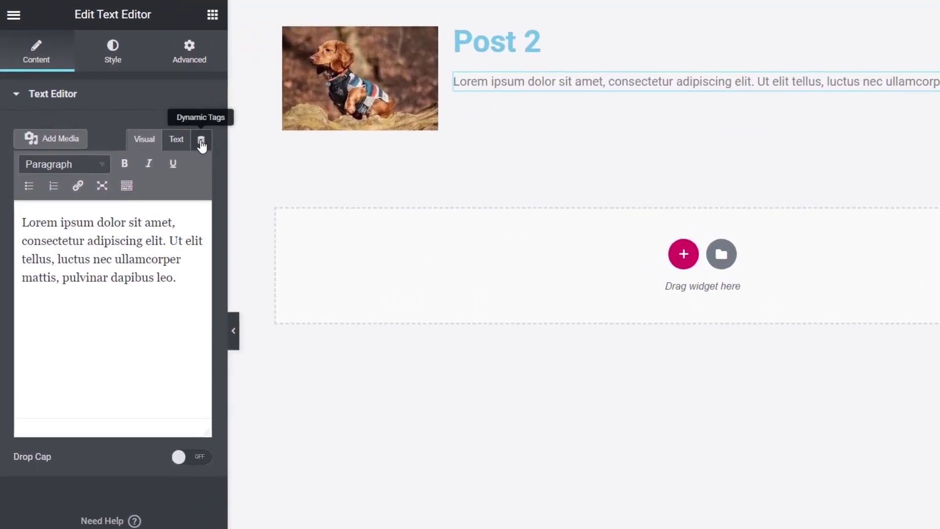
pyautogui.click(201, 143)
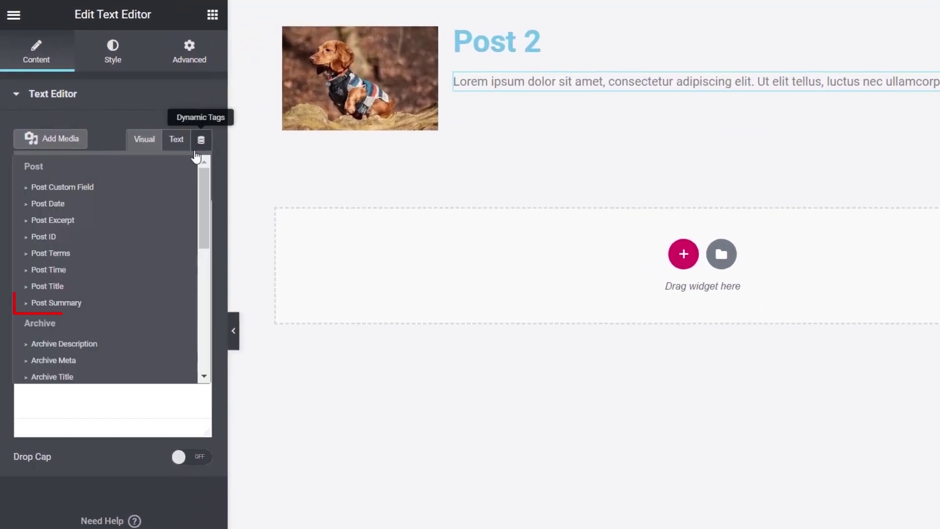
pyautogui.click(70, 303)
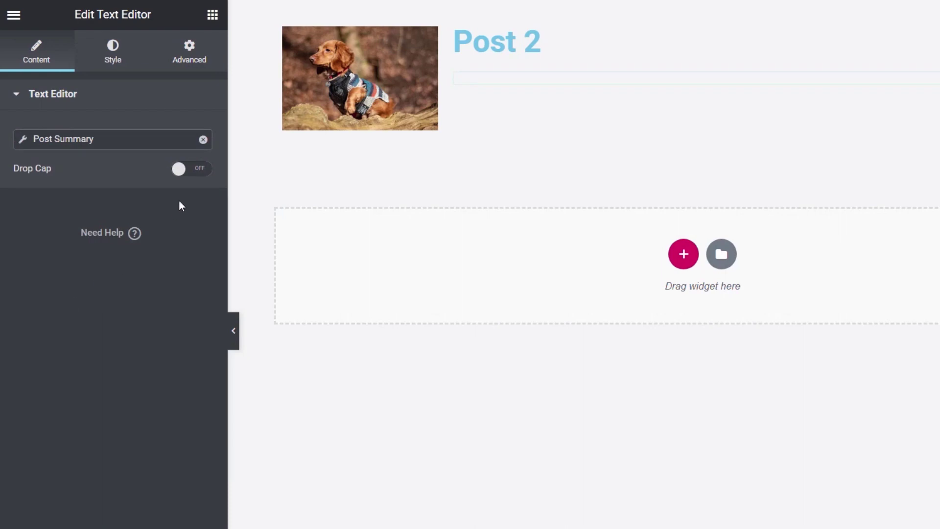
pyautogui.click(25, 141)
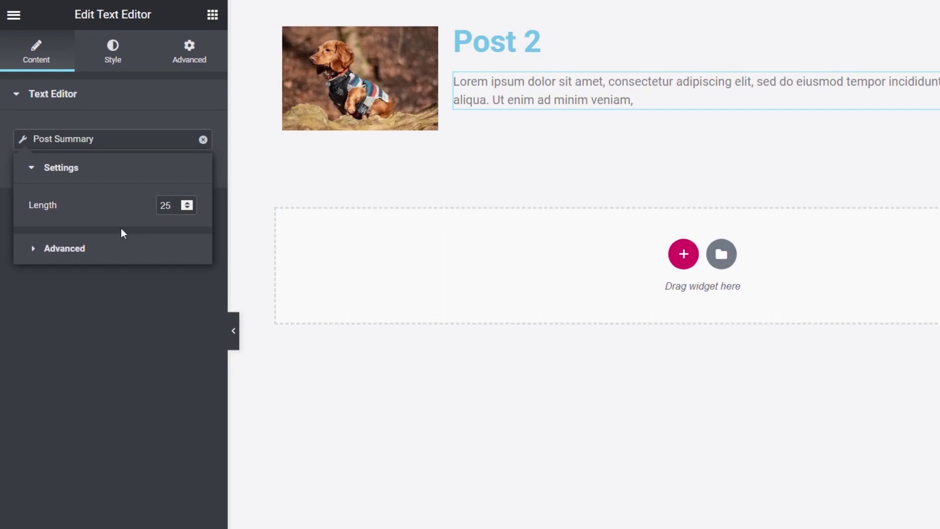
pyautogui.click(73, 250)
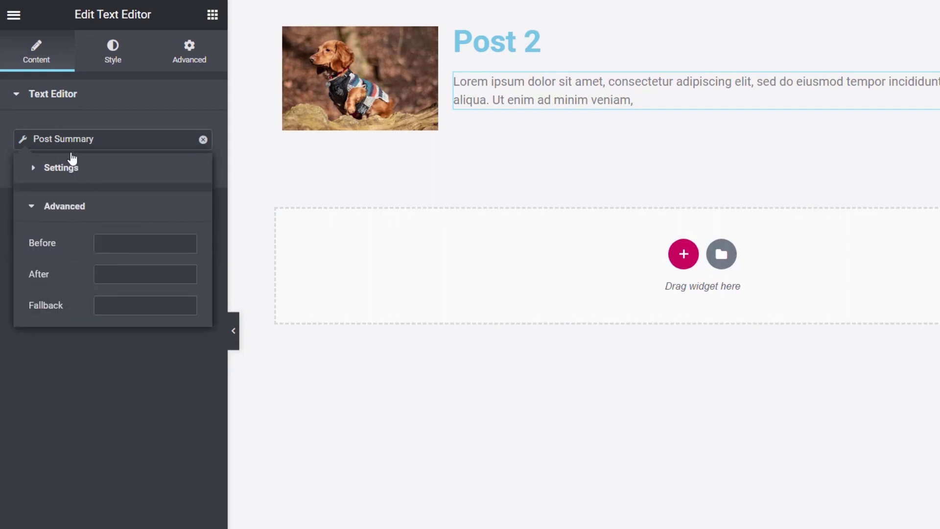
pyautogui.click(139, 362)
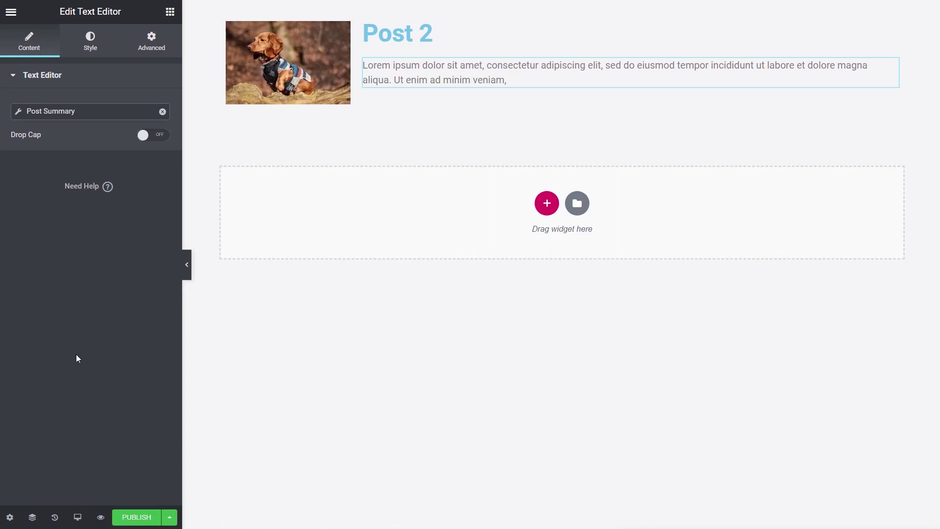
pyautogui.click(171, 15)
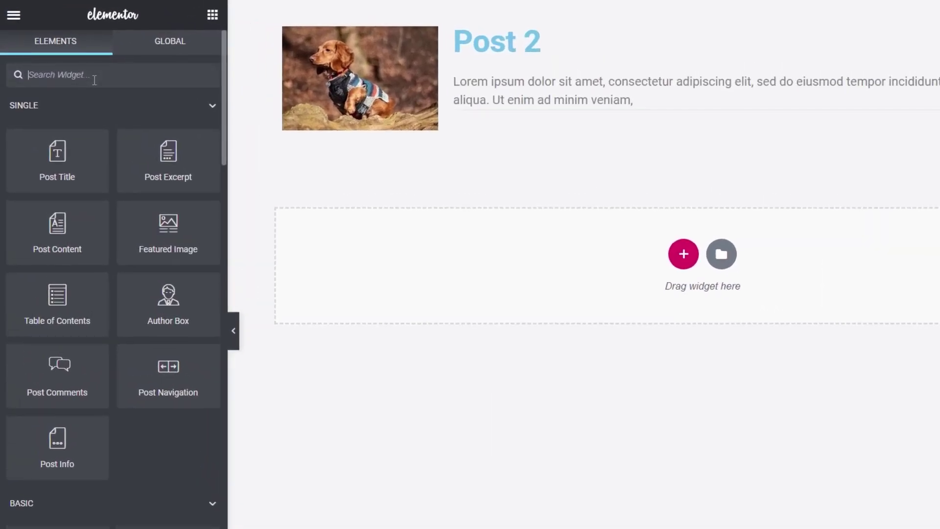
# - Add the ACF Frontend Form below the summary and review its Actions, Fields and Post settings
pyautogui.write('front')
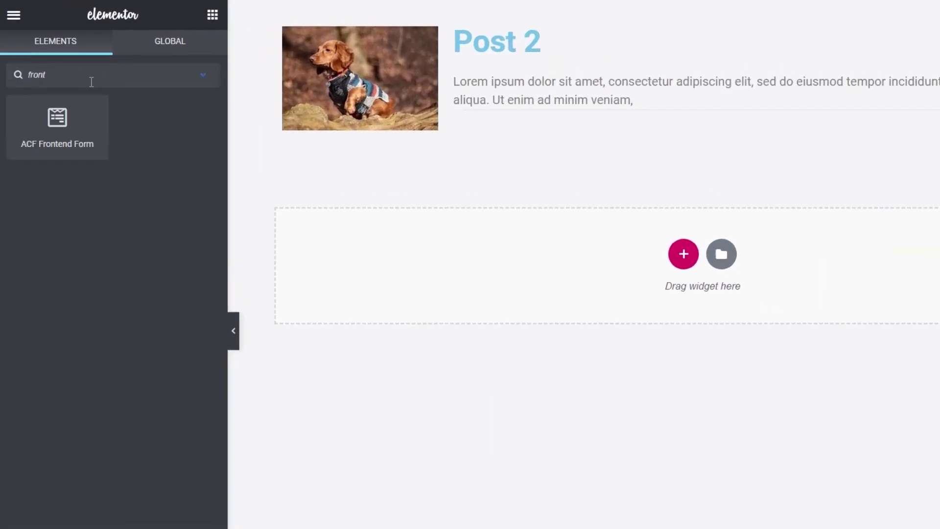
pyautogui.moveTo(58, 120); pyautogui.dragTo(560, 101)
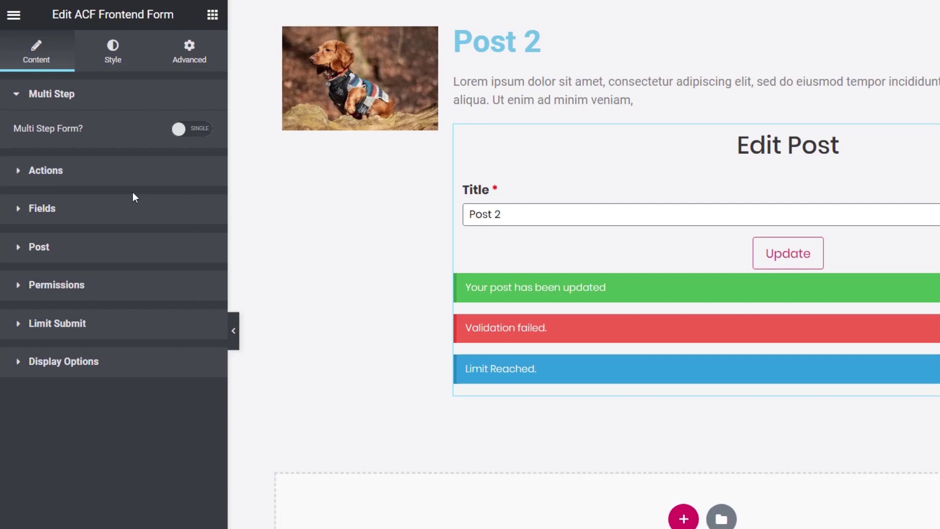
pyautogui.click(54, 171)
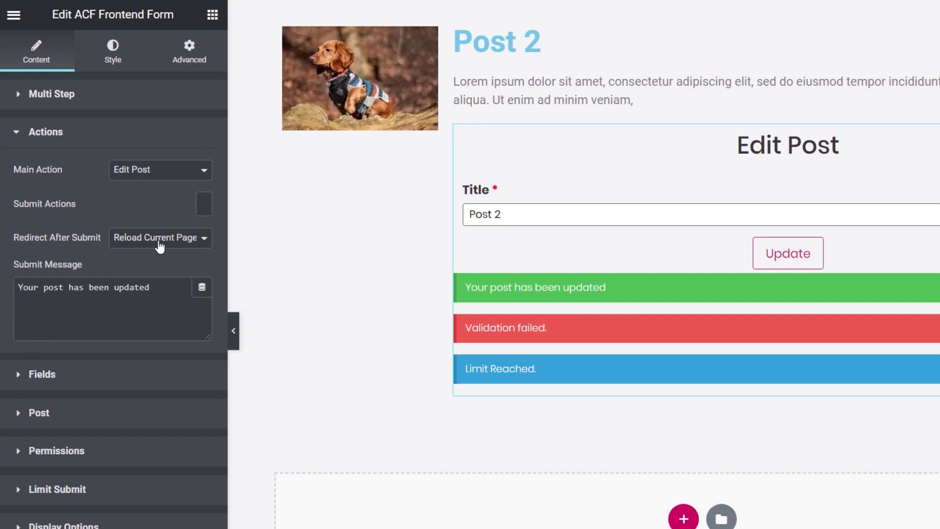
pyautogui.click(40, 375)
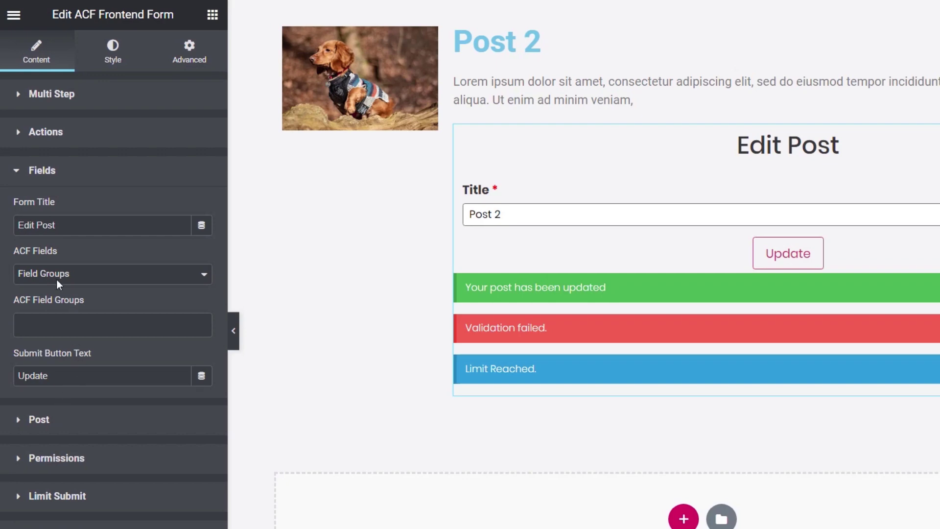
pyautogui.click(51, 175)
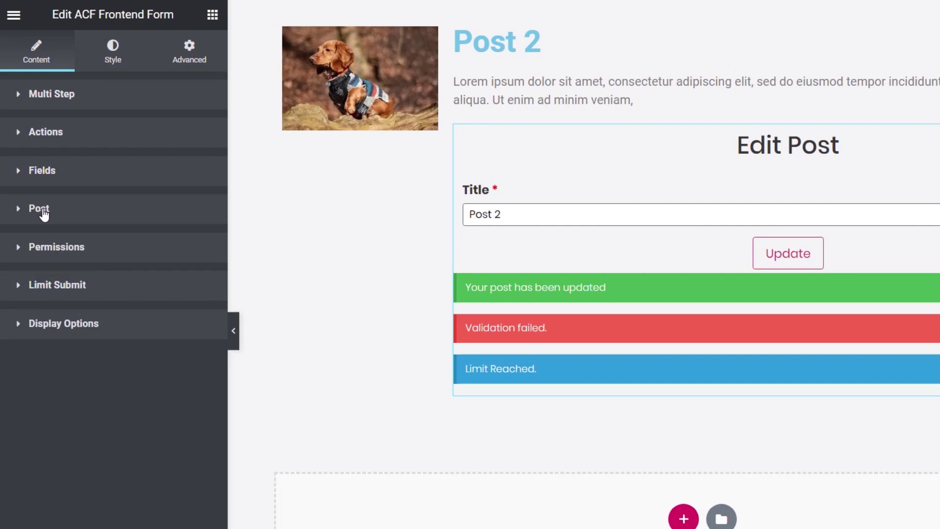
pyautogui.click(44, 211)
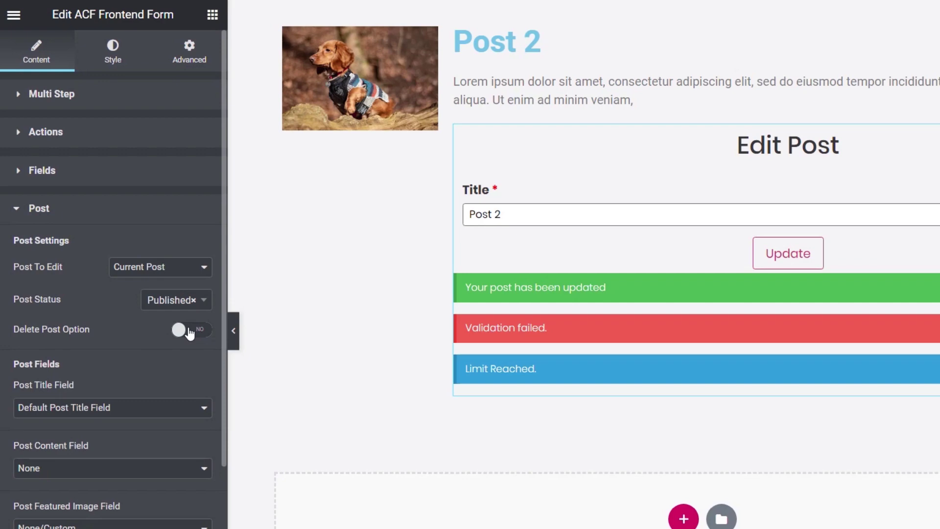
# - Allow deleting the post from the form and add 'Post' to the delete button label
pyautogui.click(190, 332)
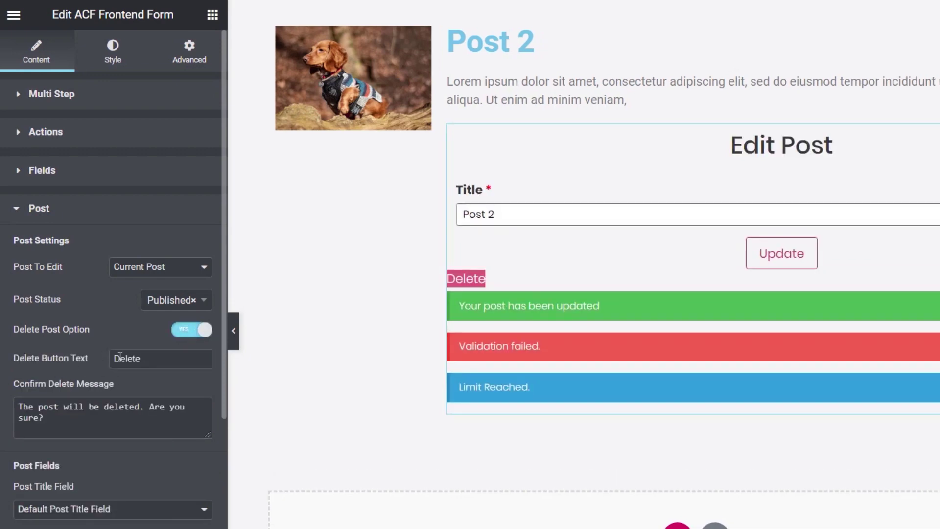
pyautogui.click(178, 359)
pyautogui.write('Post')
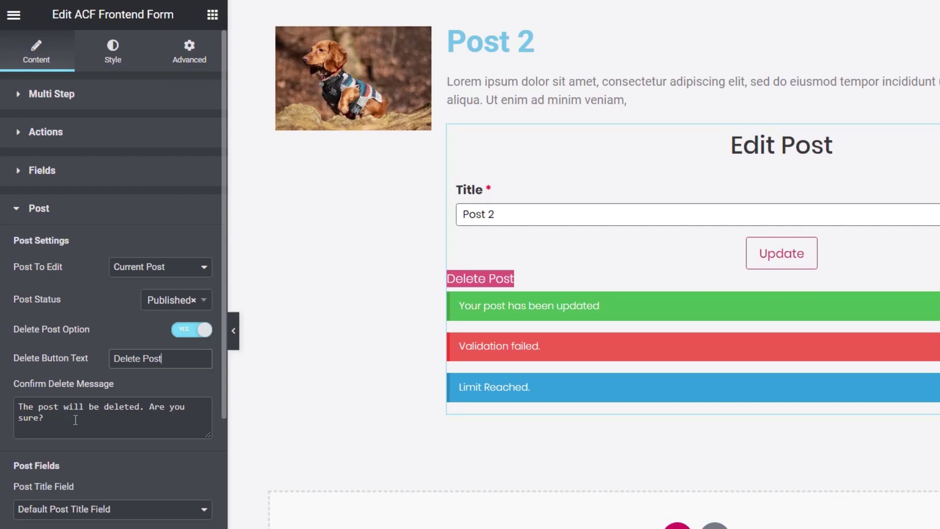
pyautogui.scroll(-5, 136, 449)
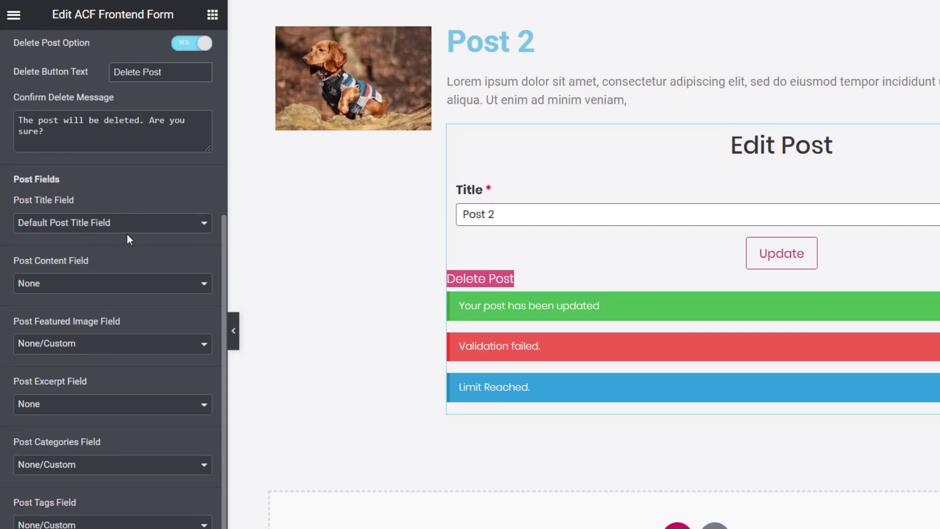
# - Set the Content, Featured Image, Categories and Tags fields to their Default options
pyautogui.click(76, 283)
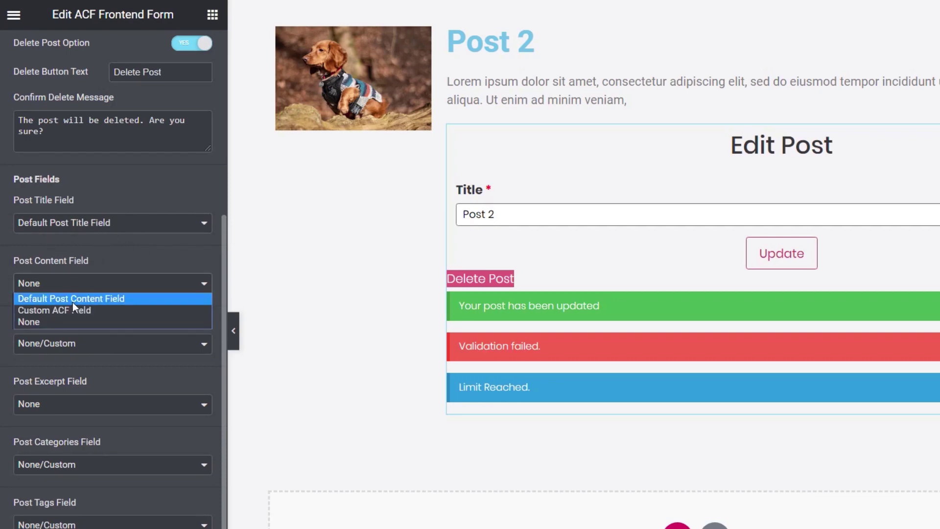
pyautogui.click(73, 300)
pyautogui.click(84, 351)
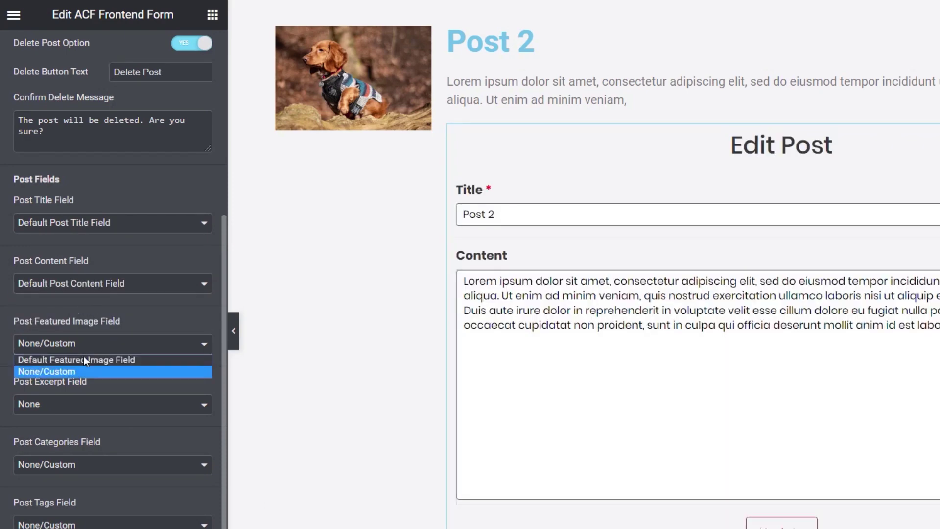
pyautogui.click(84, 364)
pyautogui.press('Down')
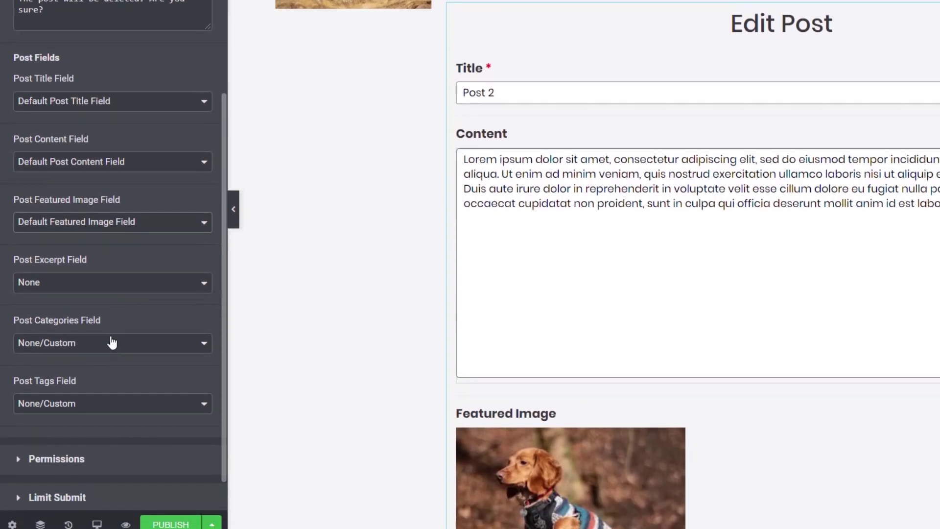
pyautogui.click(110, 464)
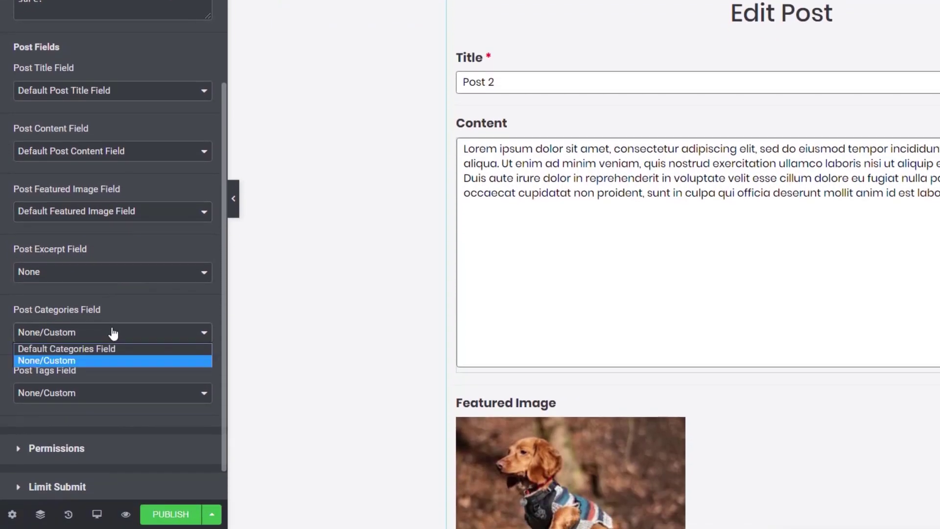
pyautogui.click(98, 349)
pyautogui.click(93, 392)
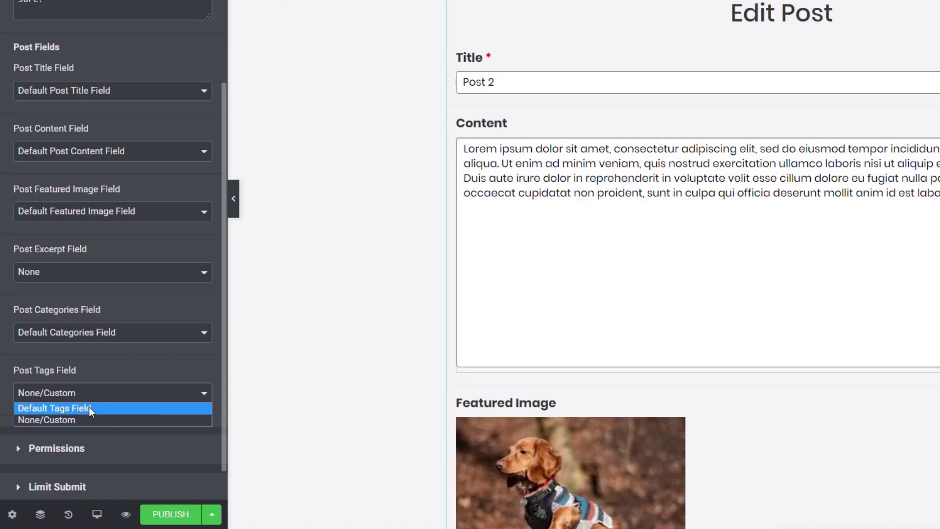
pyautogui.click(90, 406)
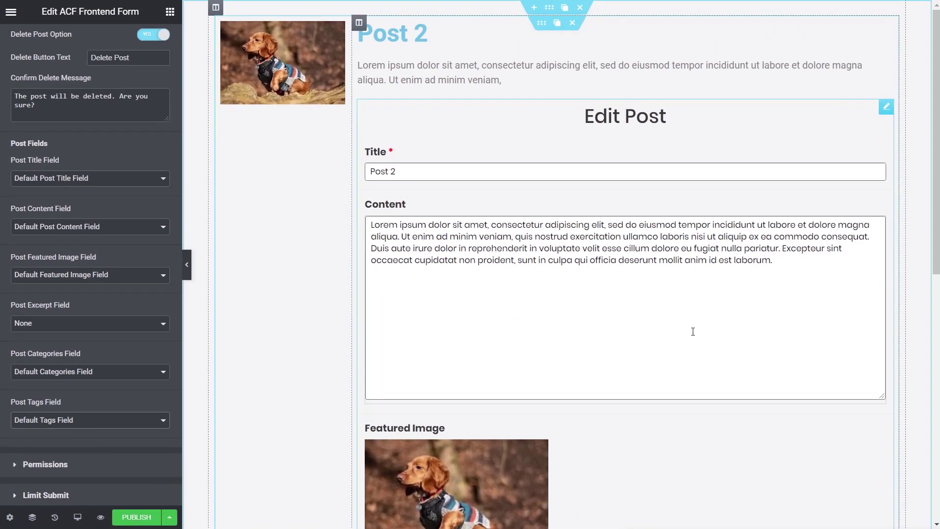
pyautogui.scroll(-5, 692, 330)
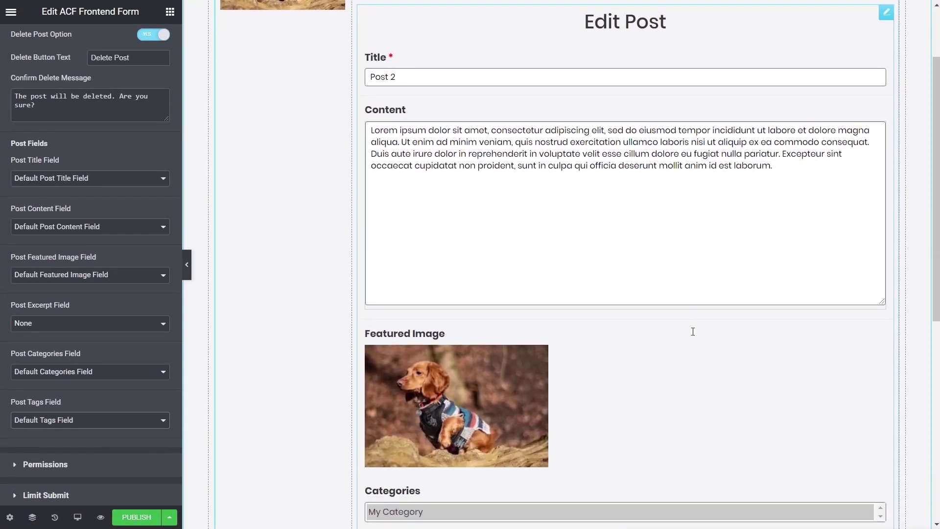
pyautogui.scroll(-3, 693, 331)
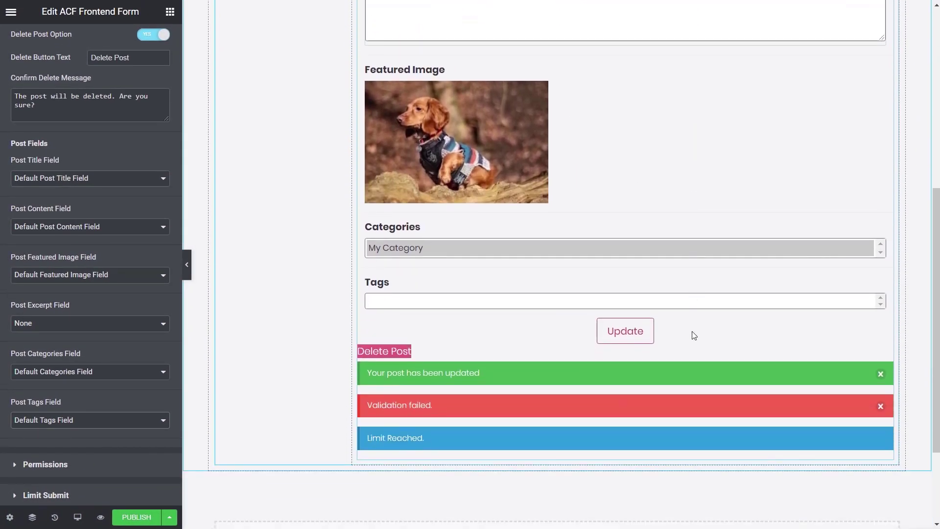
# - In Permissions, add the Editor role alongside Administrator and remove the single-user restriction
pyautogui.scroll(1, 694, 335)
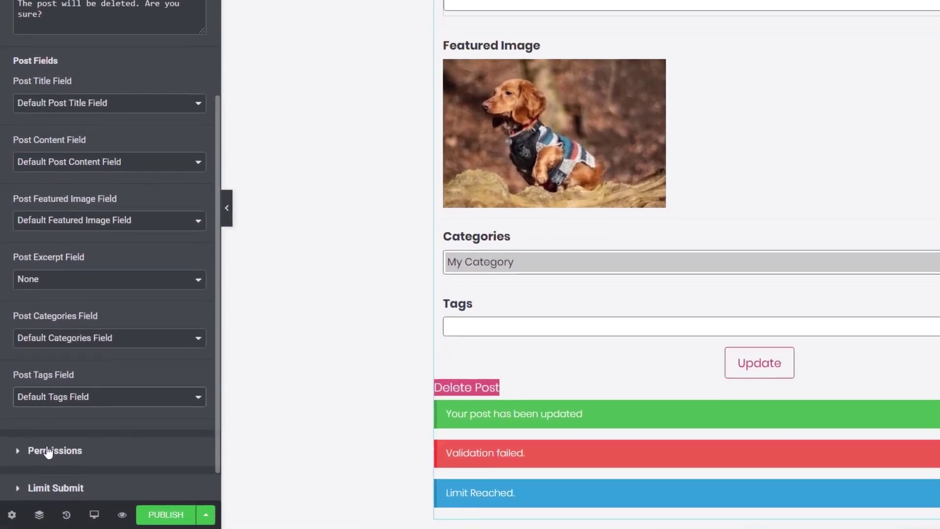
pyautogui.click(38, 464)
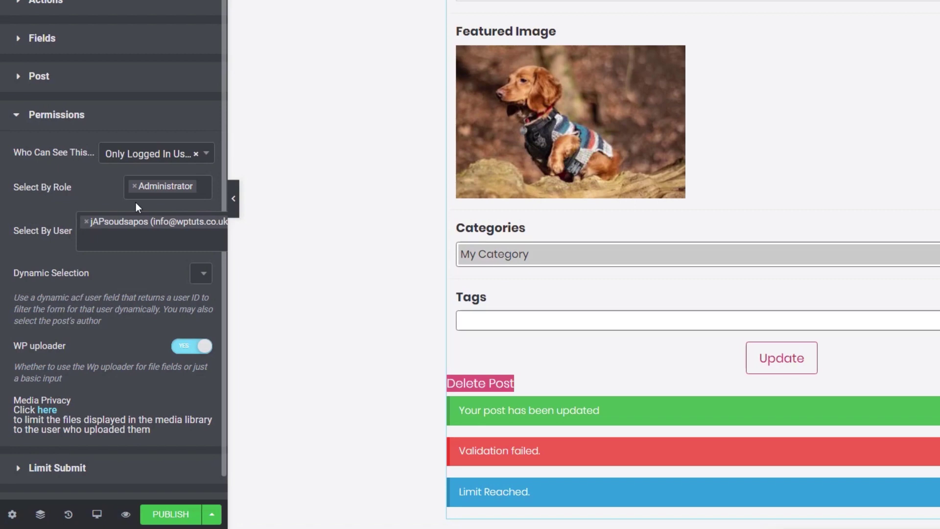
pyautogui.click(201, 188)
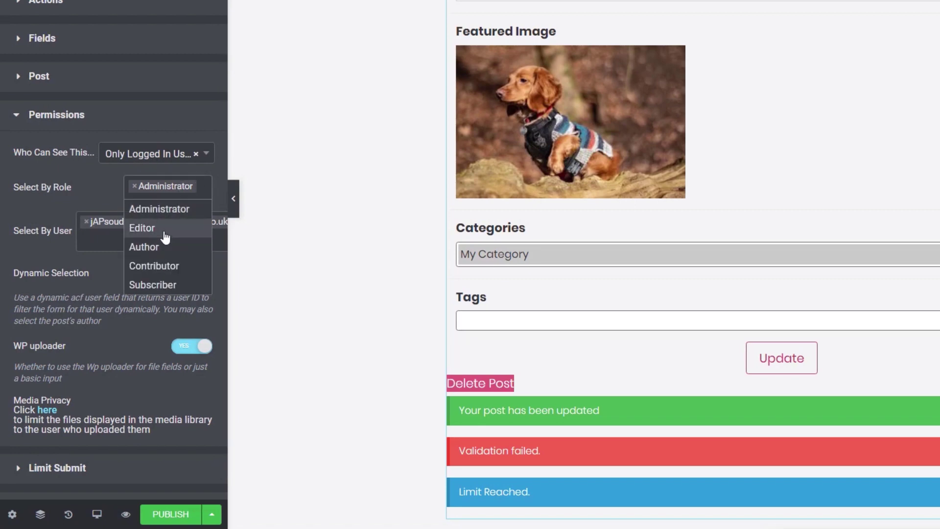
pyautogui.click(167, 230)
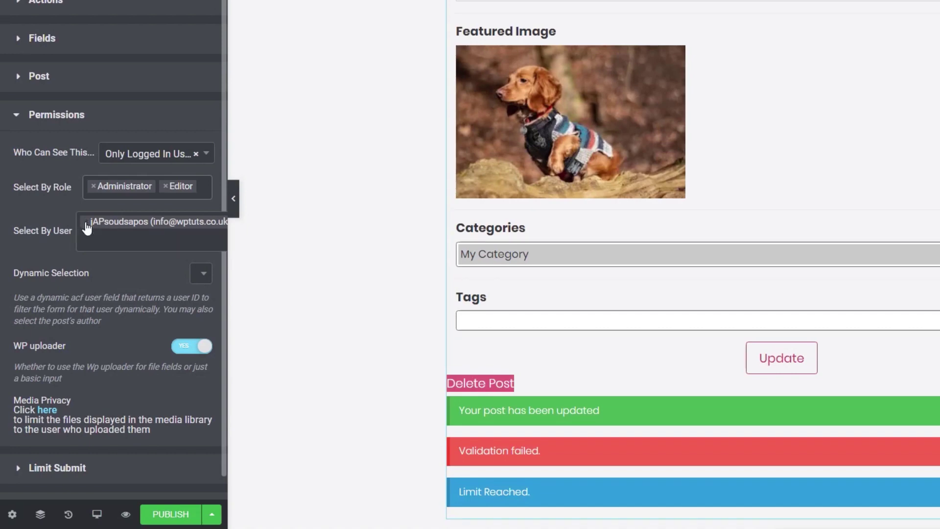
pyautogui.click(86, 221)
pyautogui.click(308, 409)
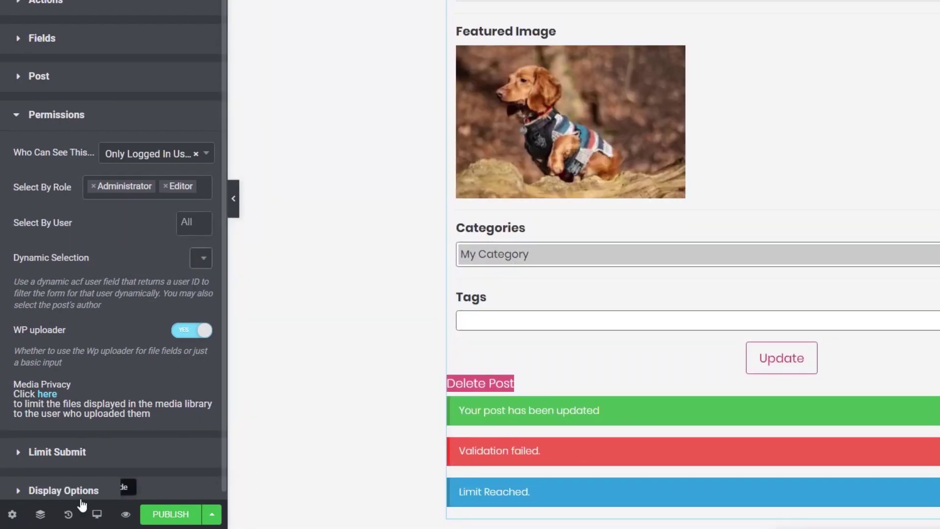
pyautogui.click(126, 488)
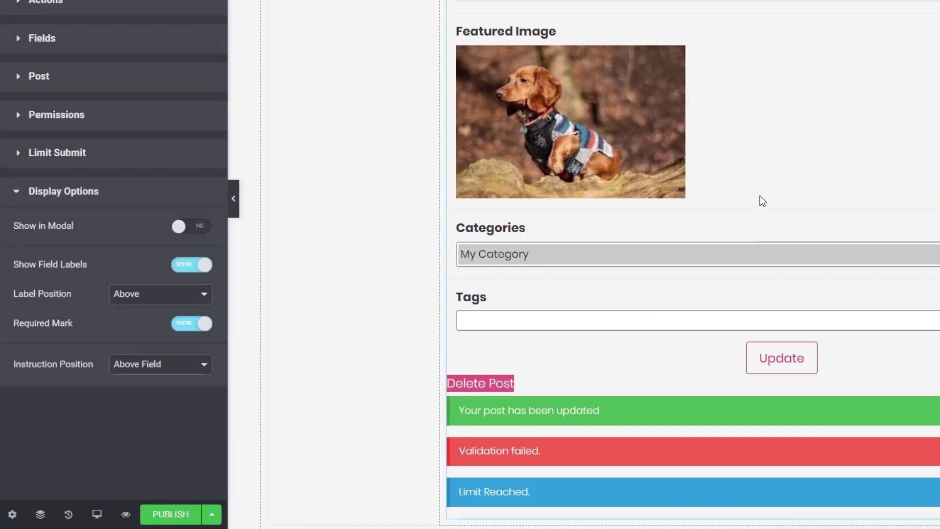
# - Turn on Show in Modal and change the modal button text to 'Edit Post'
pyautogui.scroll(8, 655, 248)
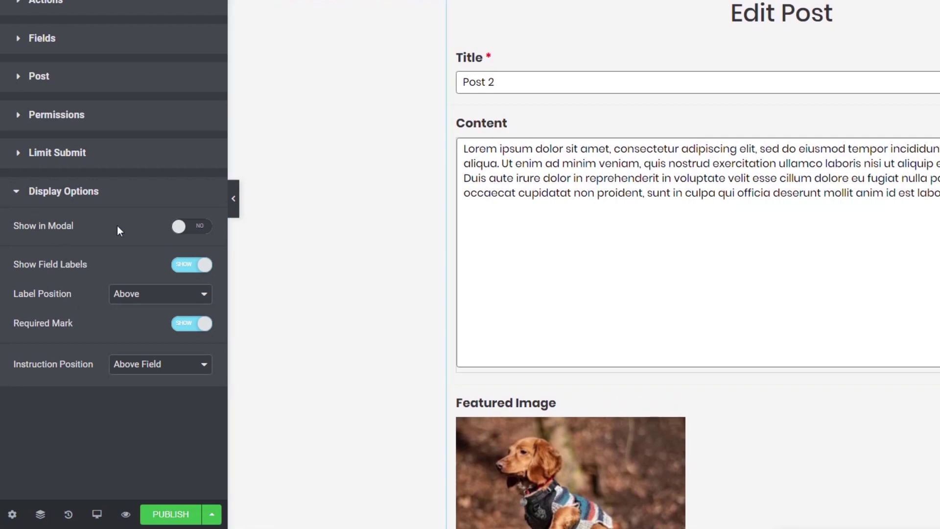
pyautogui.click(198, 228)
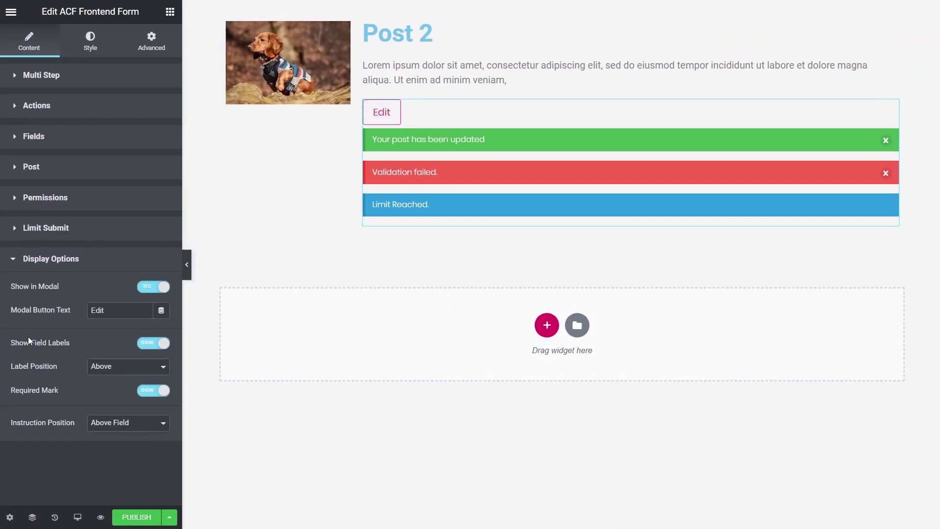
pyautogui.click(117, 313)
pyautogui.write('Post')
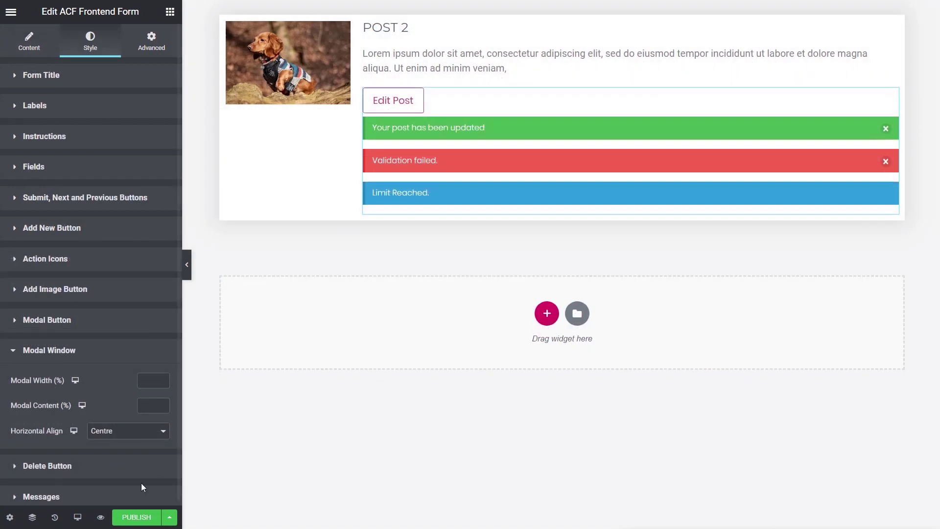
# - Publish the List Posts loop template with no display conditions, then open the editor menu
pyautogui.click(128, 519)
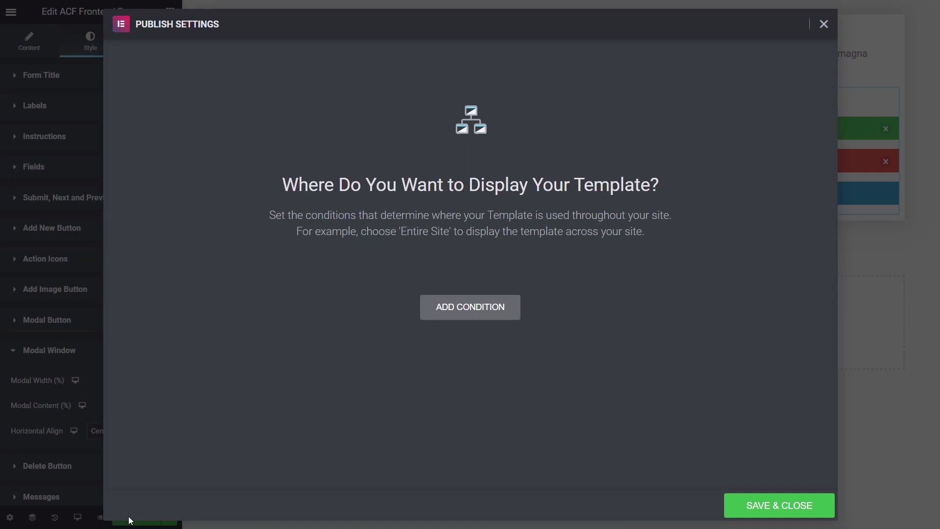
pyautogui.click(764, 509)
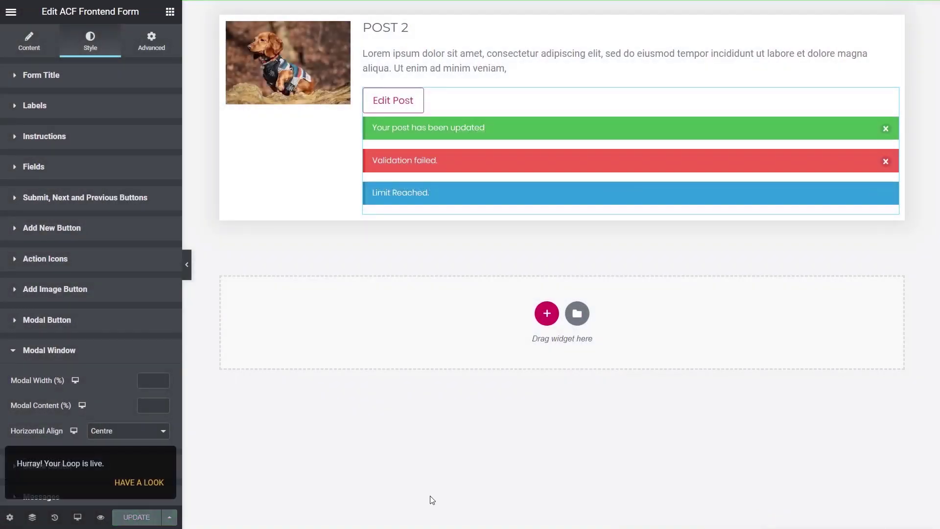
pyautogui.click(11, 12)
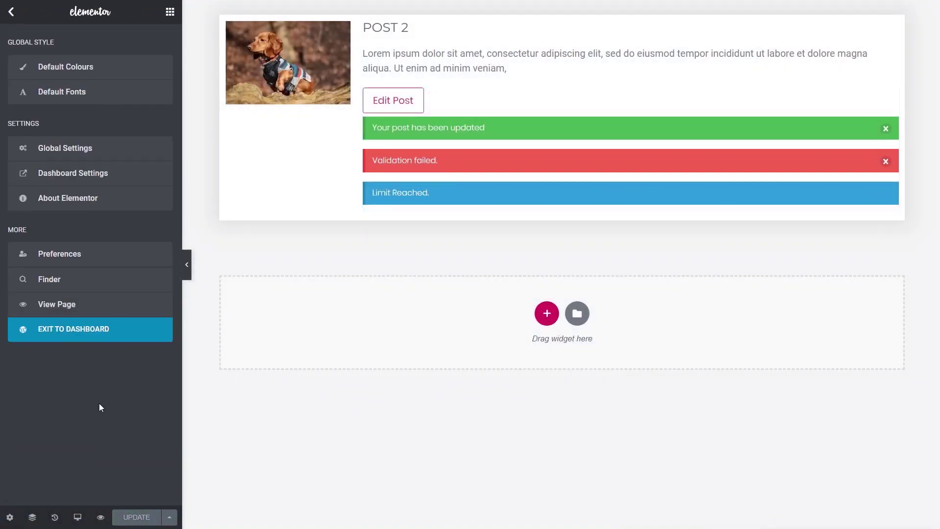
# - Exit to the WordPress dashboard and open the private List Posts page in Elementor
pyautogui.click(90, 334)
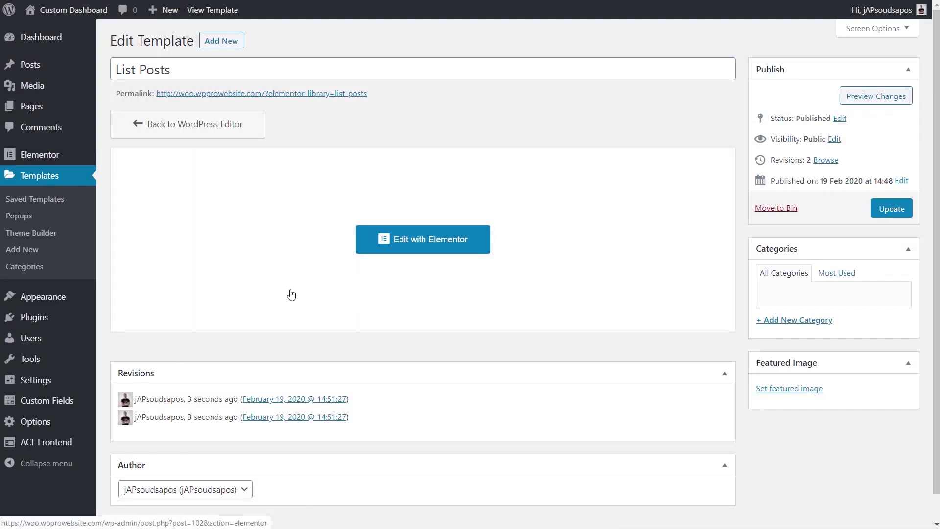
pyautogui.moveTo(30, 110)
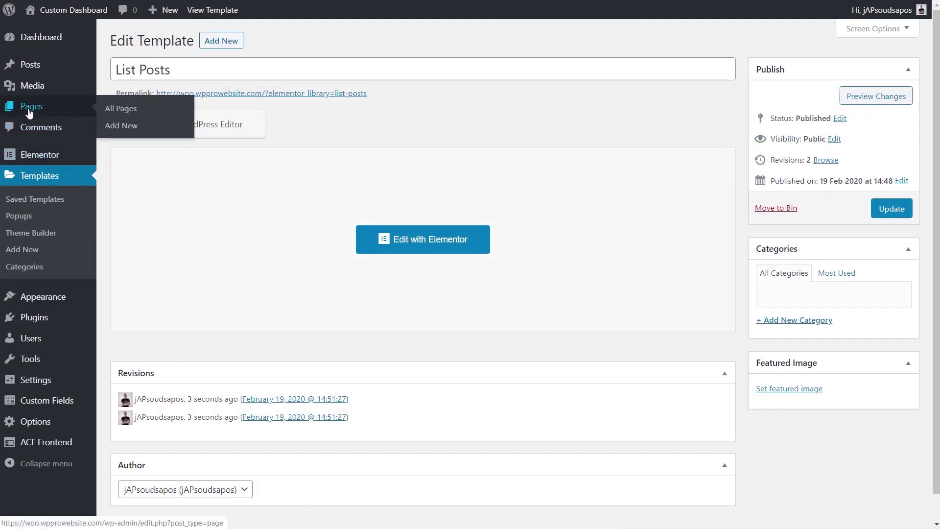
pyautogui.click(126, 110)
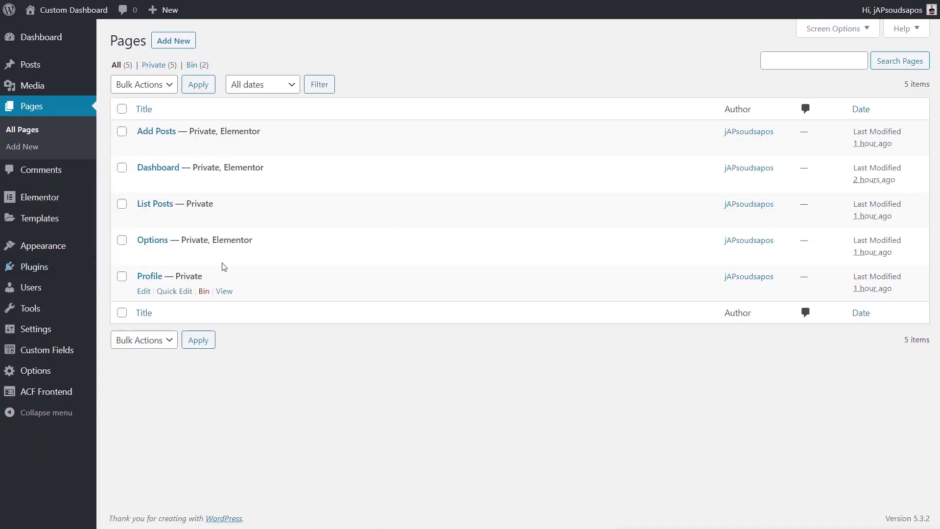
pyautogui.click(161, 209)
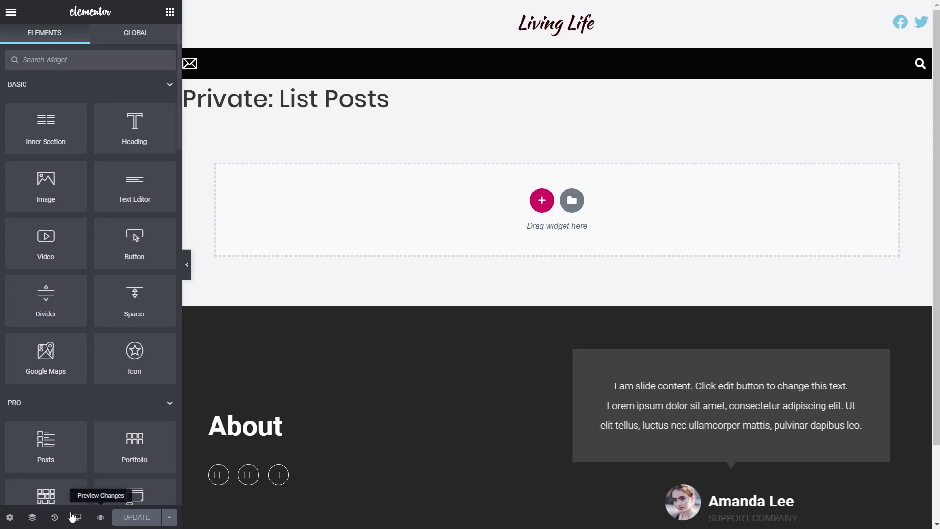
# - Hide the page title in the List Posts page settings
pyautogui.click(10, 517)
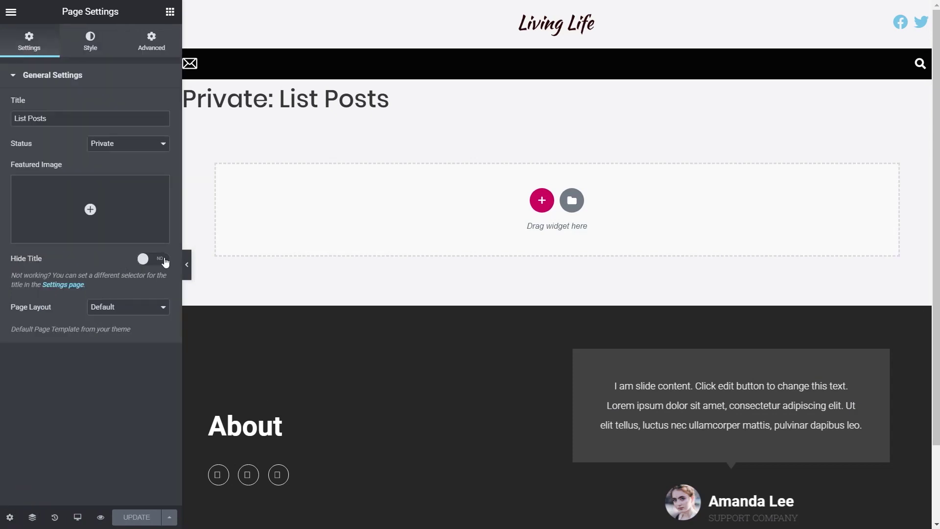
pyautogui.click(165, 260)
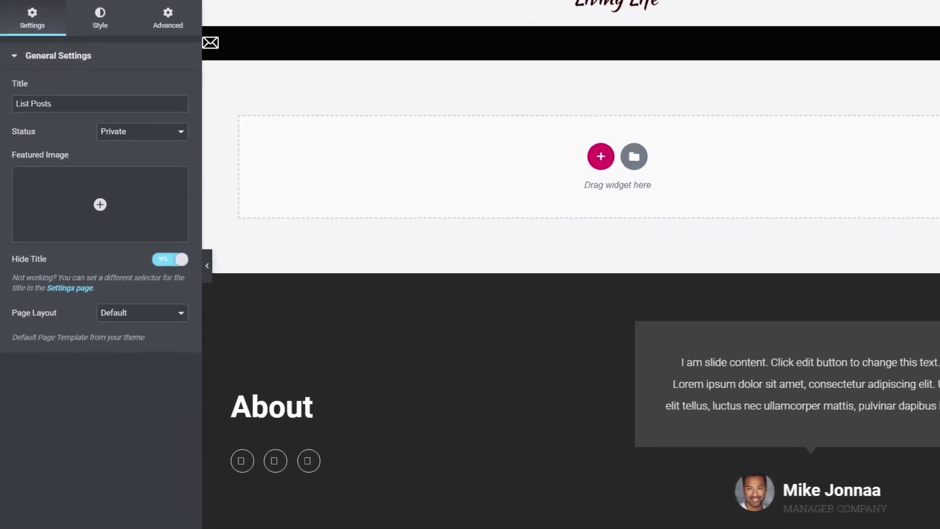
pyautogui.click(180, 1)
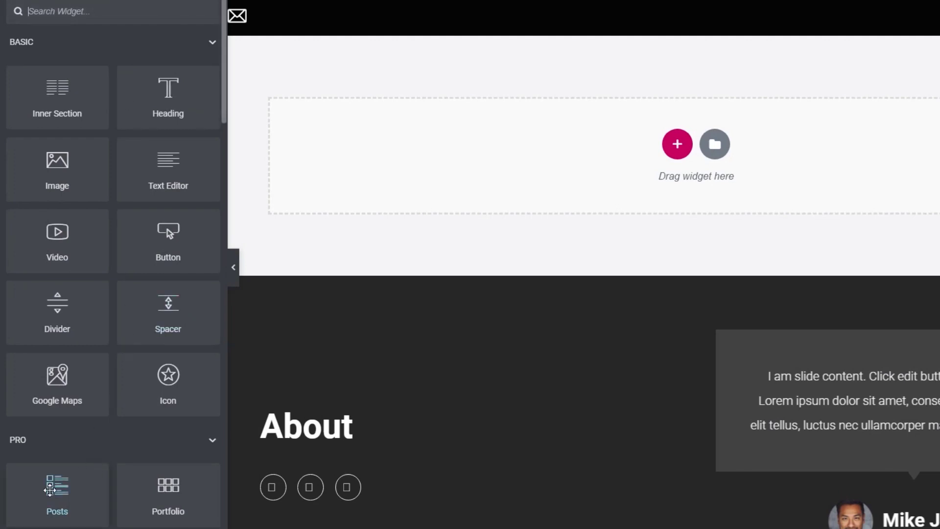
# - Add a Posts widget using the Custom skin with the List Posts loop template
pyautogui.moveTo(54, 490); pyautogui.dragTo(355, 157)
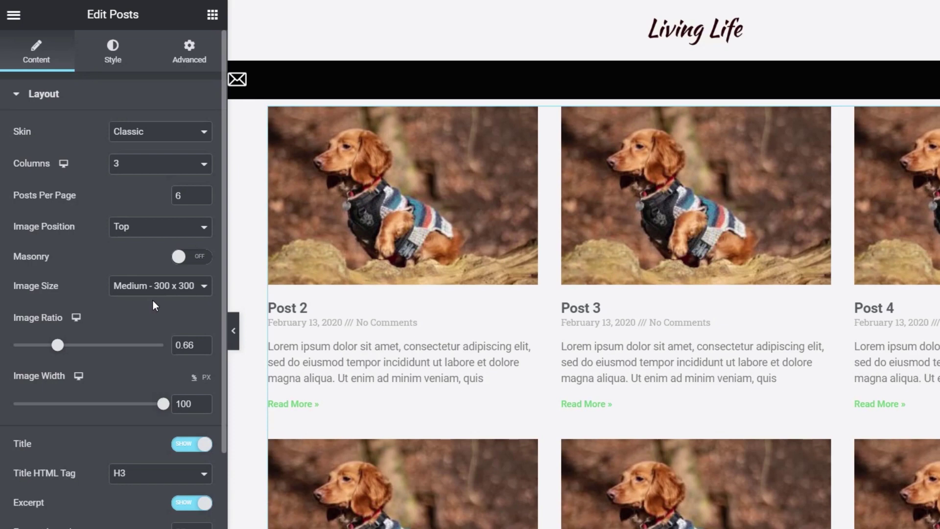
pyautogui.click(188, 139)
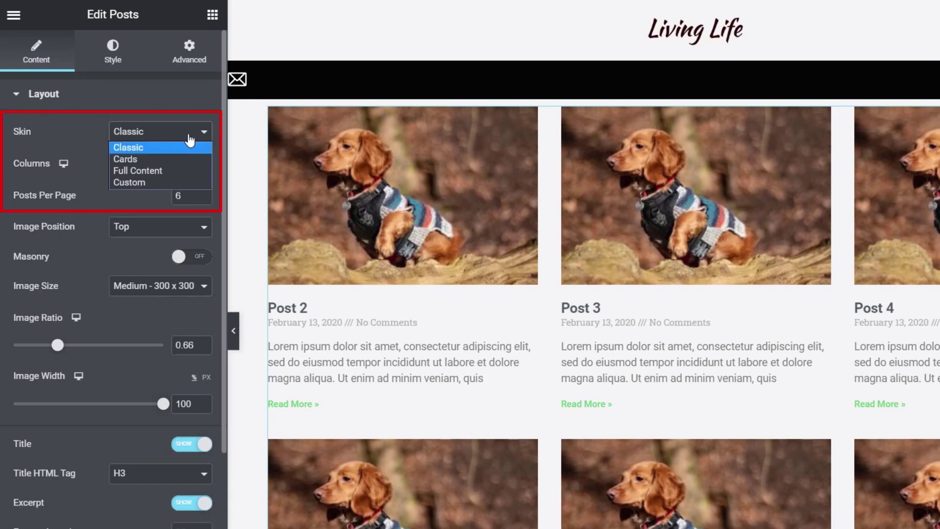
pyautogui.click(140, 182)
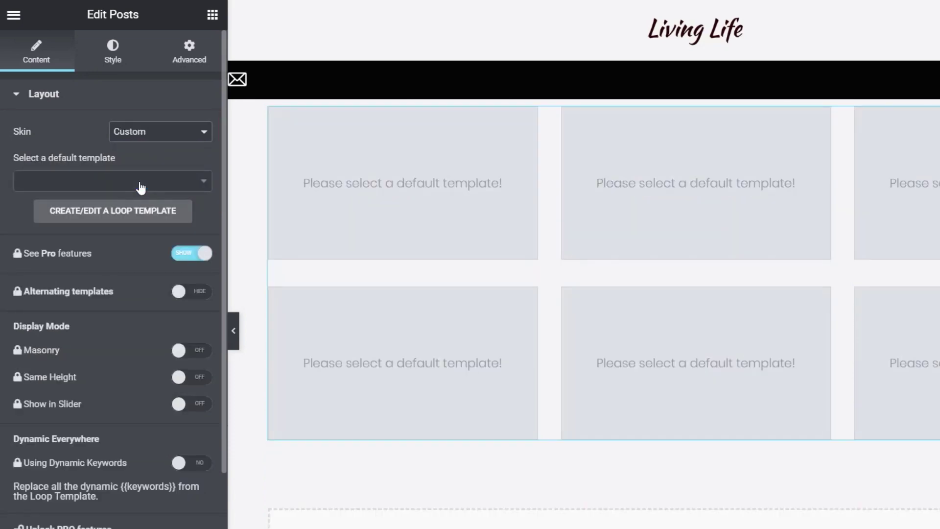
pyautogui.click(66, 184)
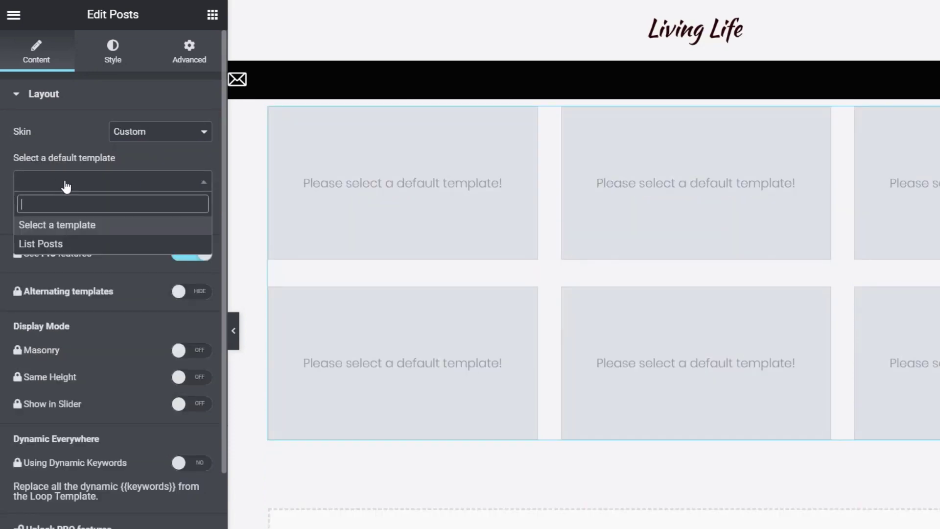
pyautogui.click(50, 244)
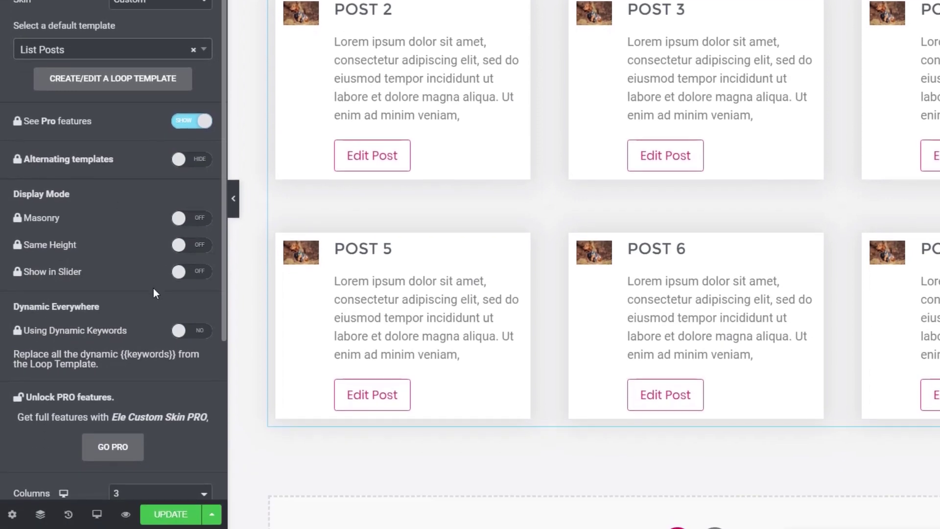
# - Set the post list to a single column and save the page
pyautogui.scroll(-2, 127, 226)
pyautogui.scroll(-1, 124, 219)
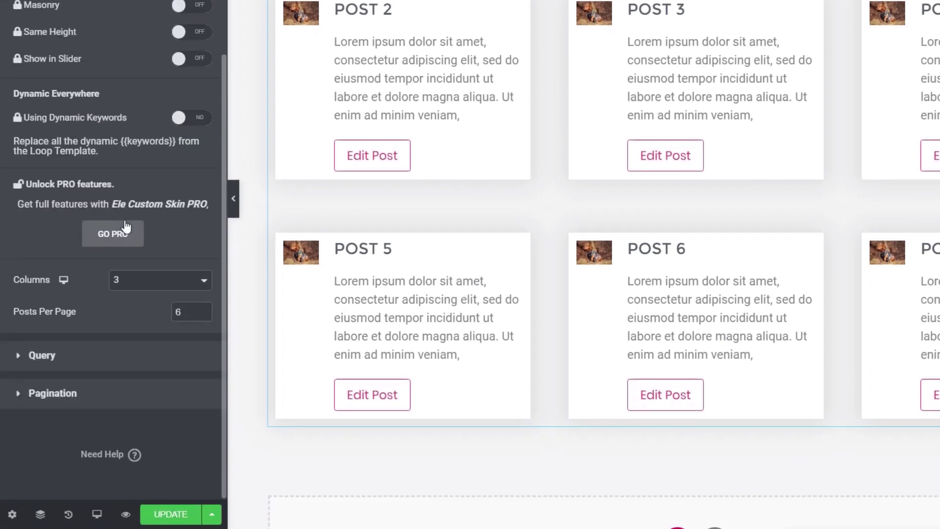
pyautogui.click(142, 280)
pyautogui.click(142, 297)
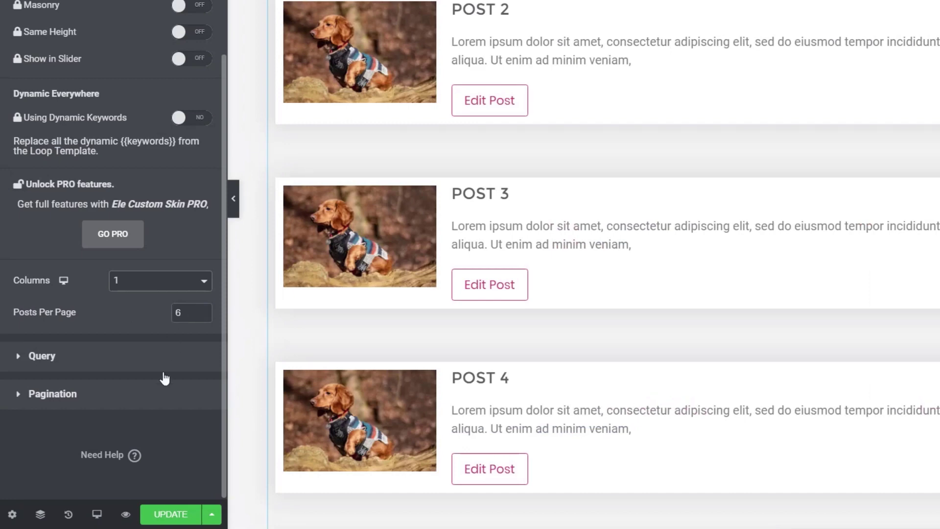
pyautogui.hotkey('ctrl', 's')
pyautogui.click(116, 356)
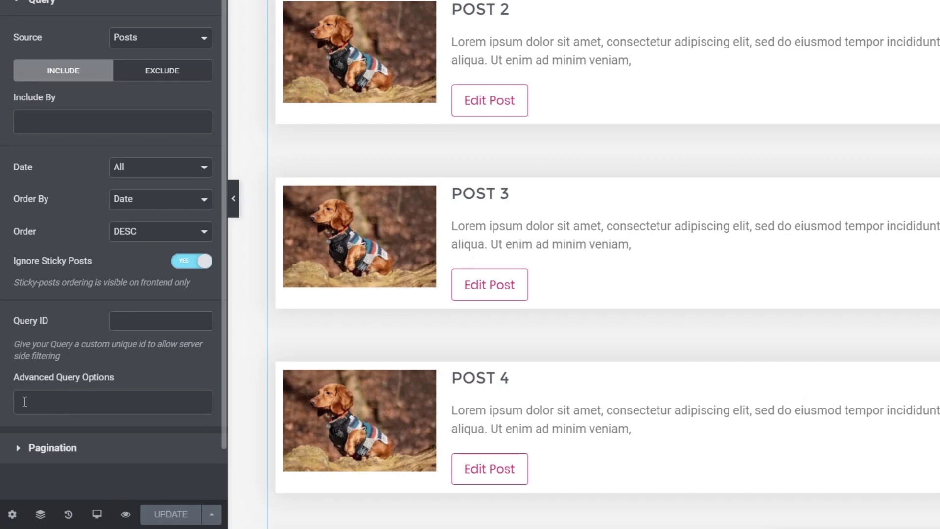
# - Add the Dynamic User advanced query option set to Author is Current User
pyautogui.click(70, 402)
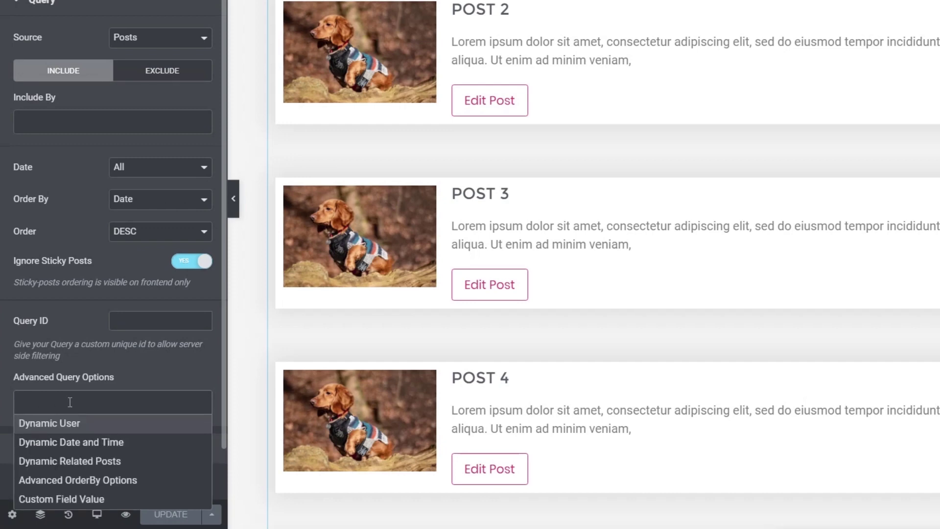
pyautogui.click(70, 427)
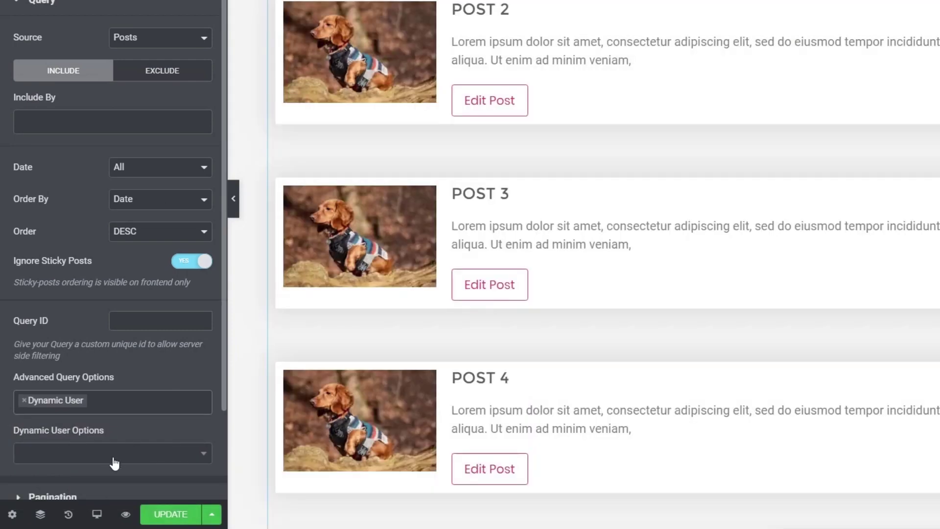
pyautogui.click(177, 458)
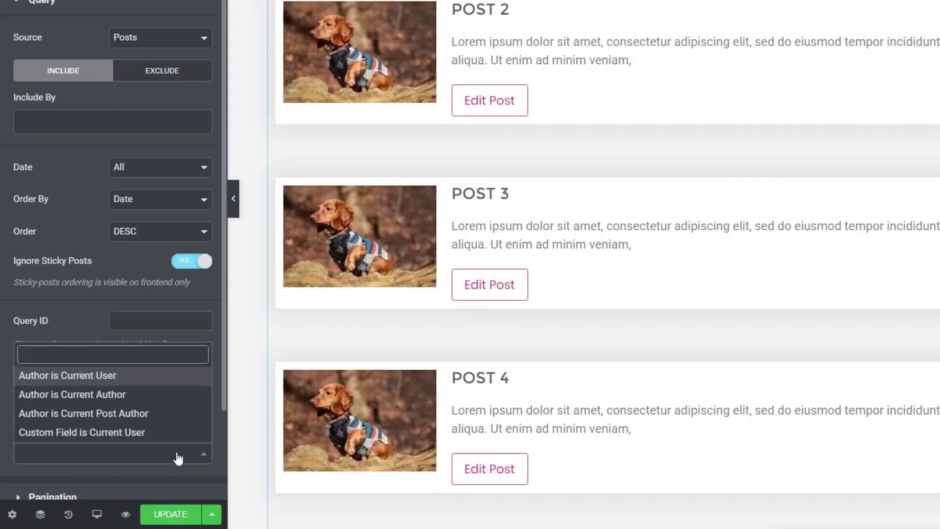
pyautogui.click(119, 381)
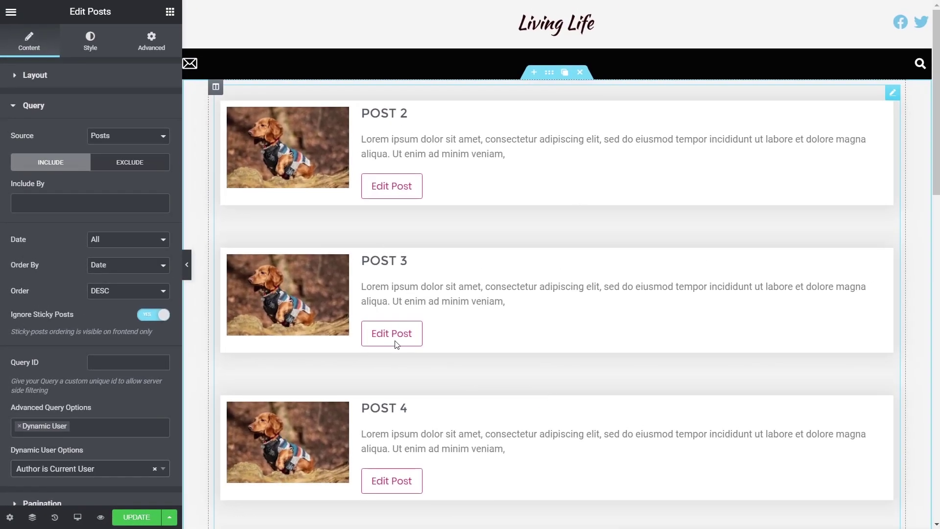
pyautogui.scroll(-7, 515, 330)
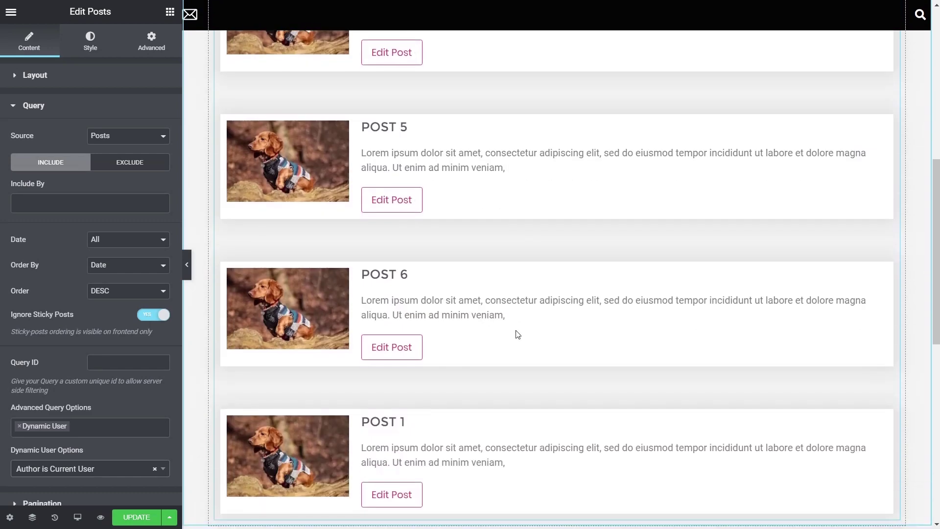
pyautogui.scroll(8, 517, 334)
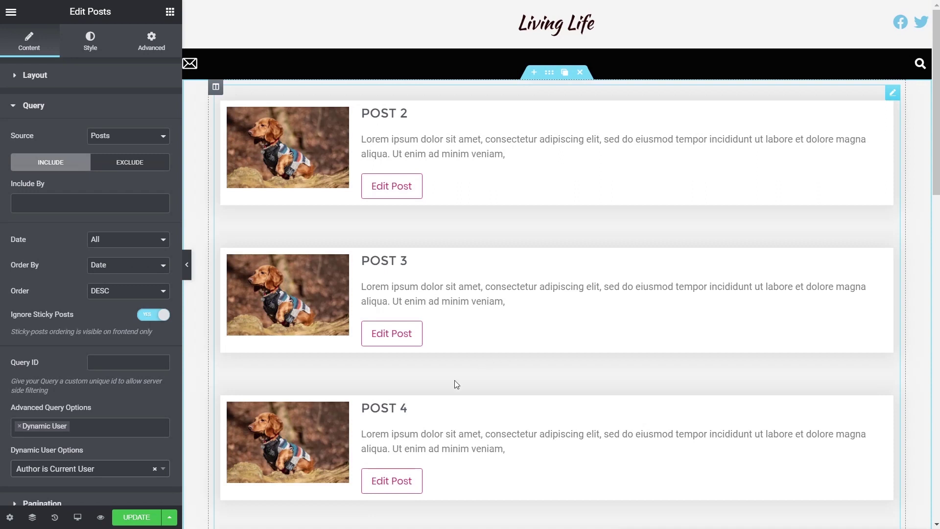
pyautogui.scroll(-2, 450, 424)
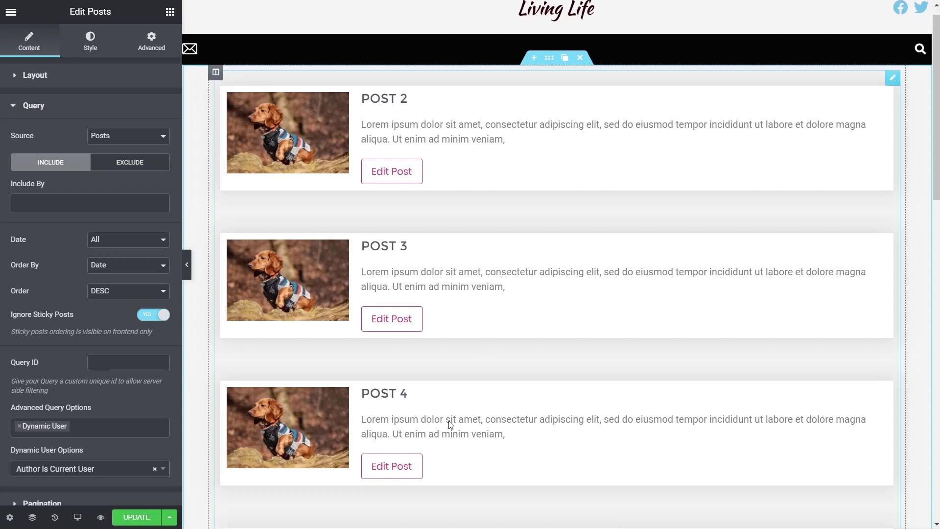
pyautogui.scroll(-3, 121, 447)
# - Set the post list pagination to Numbers + Previous/Next
pyautogui.click(53, 423)
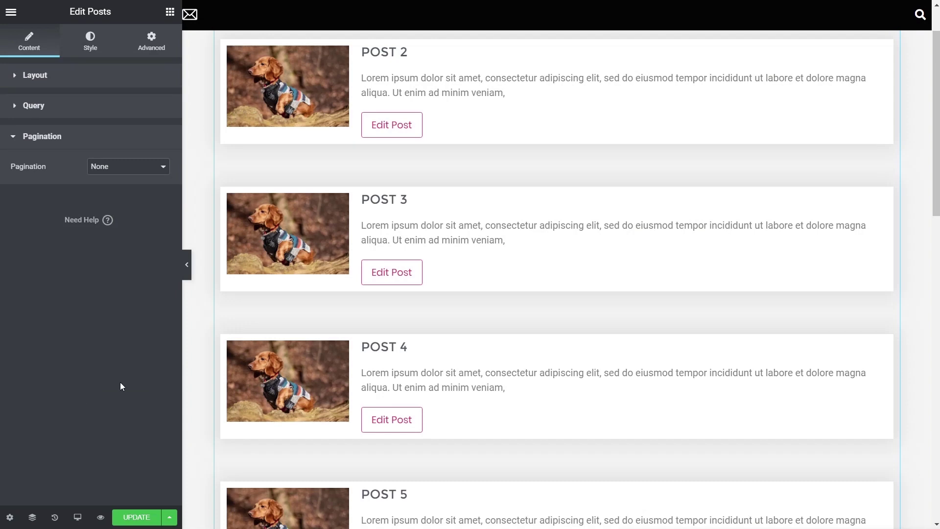
pyautogui.click(151, 168)
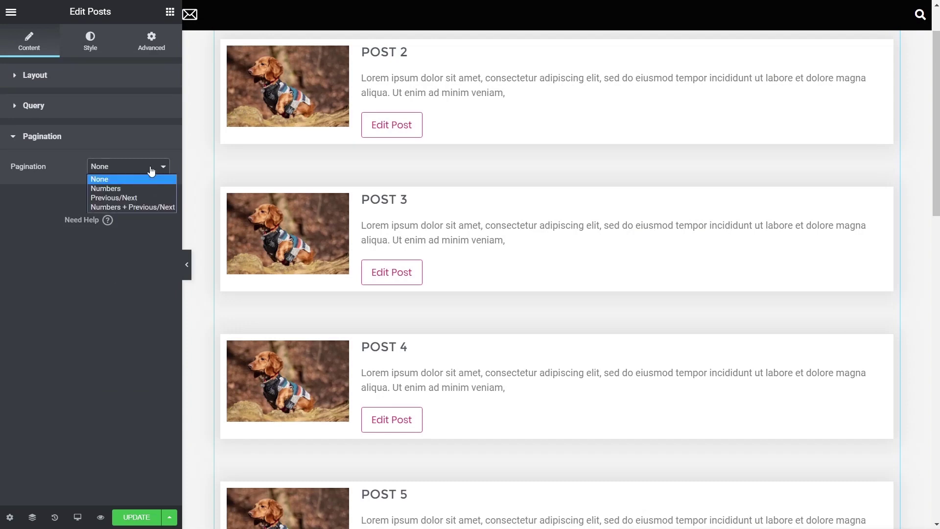
pyautogui.click(145, 206)
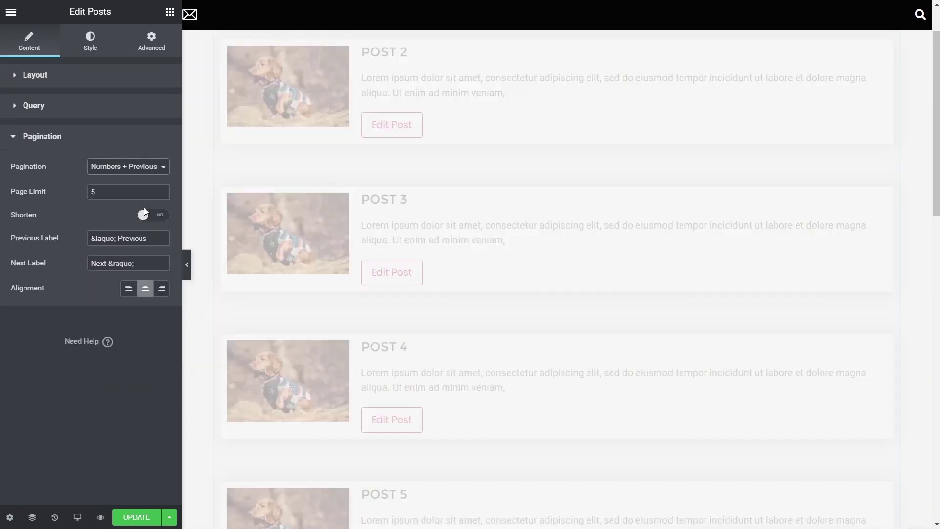
pyautogui.scroll(-10, 480, 396)
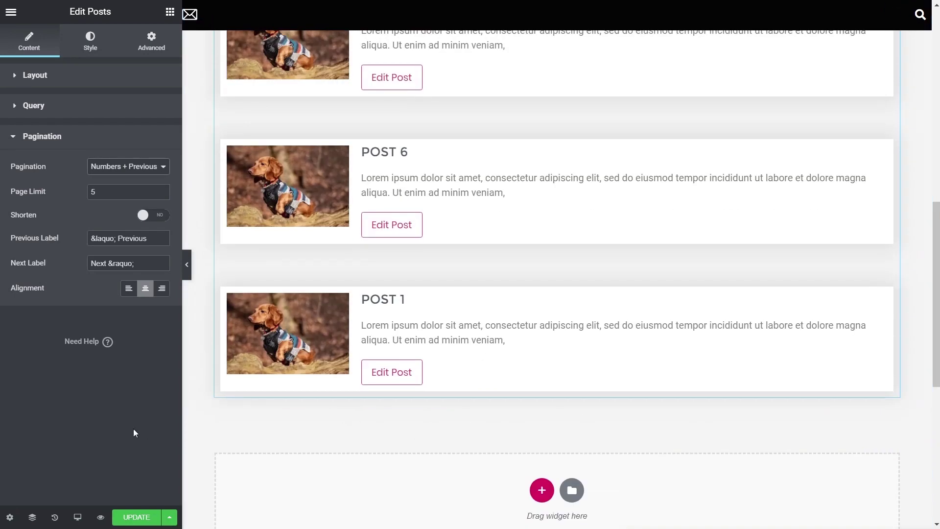
# - Set Posts Per Page in the Layout section to 3, then change it to 5
pyautogui.click(37, 78)
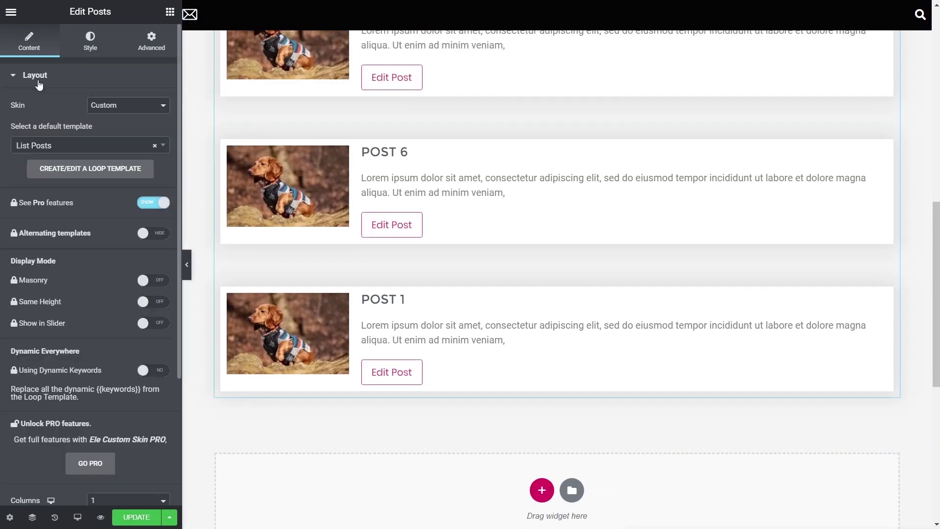
pyautogui.scroll(-3, 128, 308)
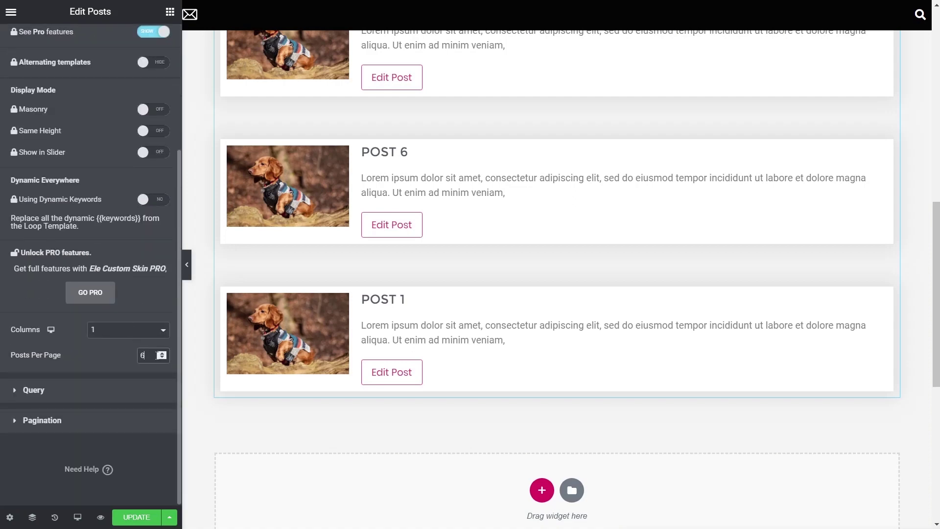
pyautogui.moveTo(152, 356); pyautogui.dragTo(136, 360)
pyautogui.write('3')
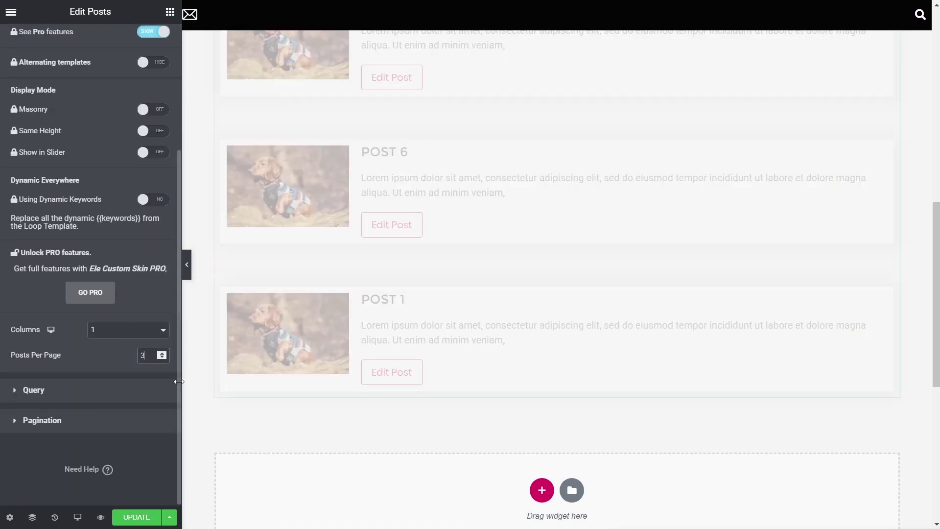
pyautogui.scroll(3, 392, 349)
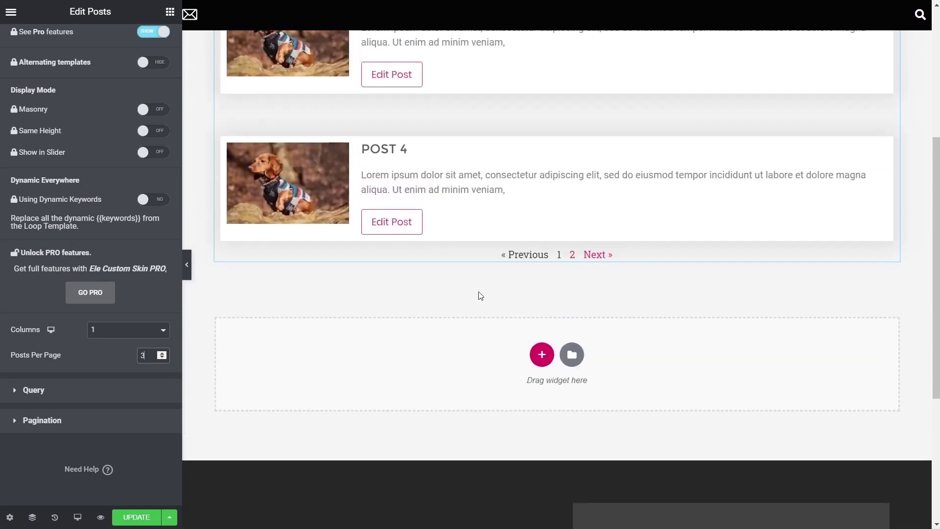
pyautogui.scroll(5, 430, 382)
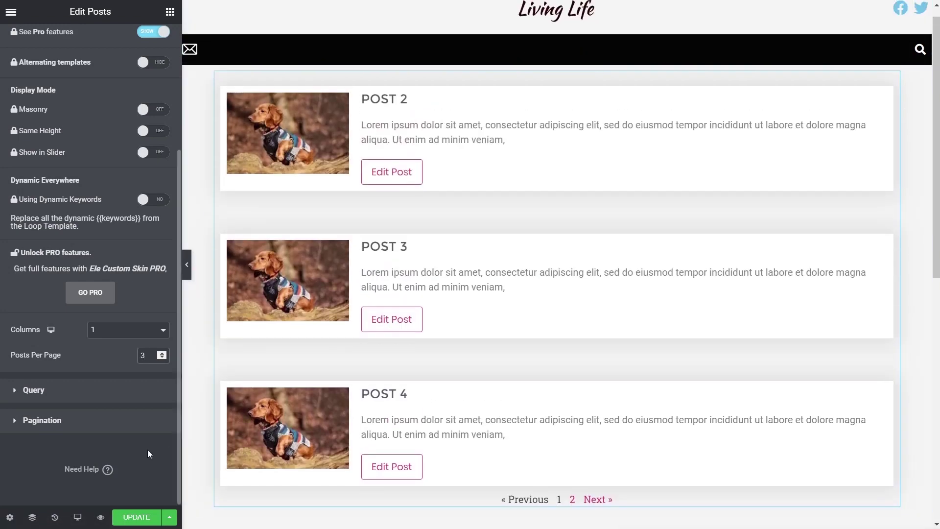
pyautogui.moveTo(147, 355); pyautogui.dragTo(119, 353)
pyautogui.write('5')
pyautogui.scroll(-5, 293, 448)
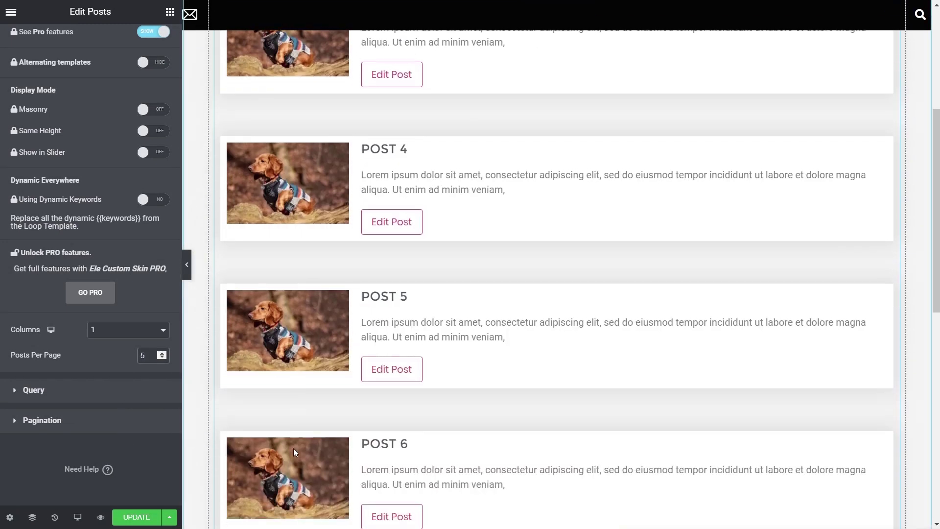
pyautogui.scroll(5, 294, 451)
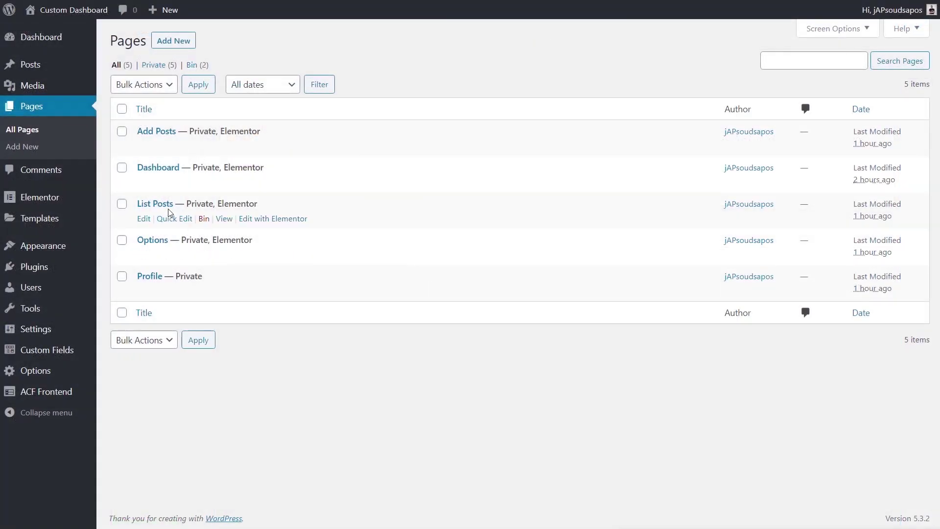
# - Open the Dashboard page in Elementor from the Pages list
pyautogui.click(282, 185)
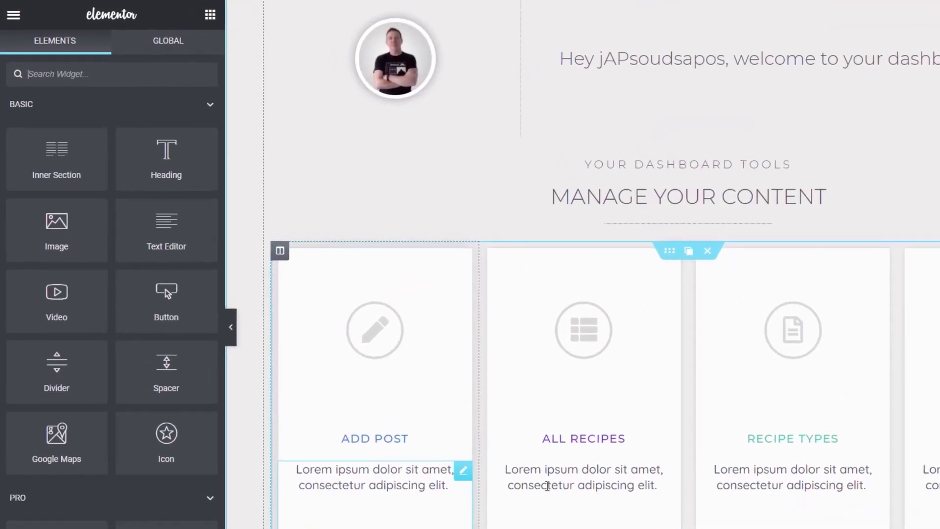
# - Rename the All Recipes card heading to ALL POSTS
pyautogui.click(594, 442)
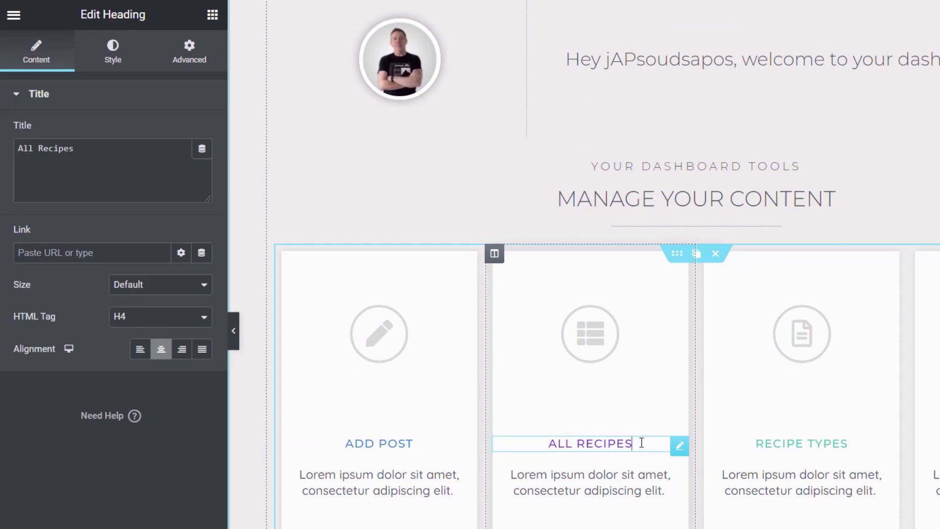
pyautogui.moveTo(637, 443); pyautogui.dragTo(547, 444)
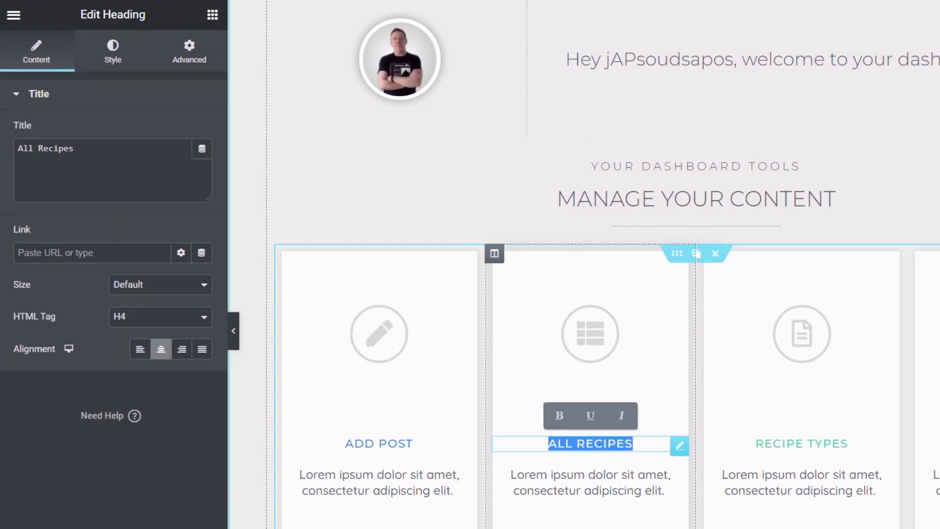
pyautogui.doubleClick(597, 446)
pyautogui.write('Posts')
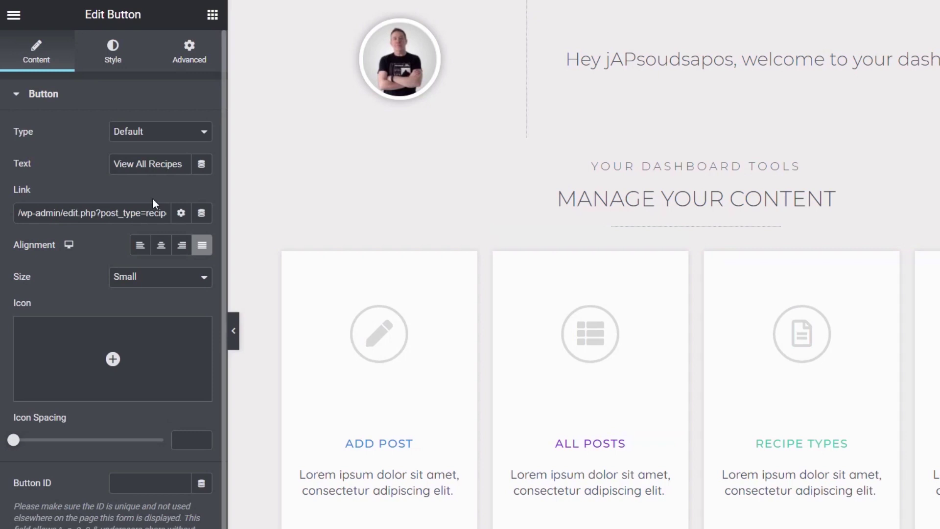
# - Set the card button's label to ALL POSTS and its link to /list-posts/
pyautogui.tripleClick(165, 165)
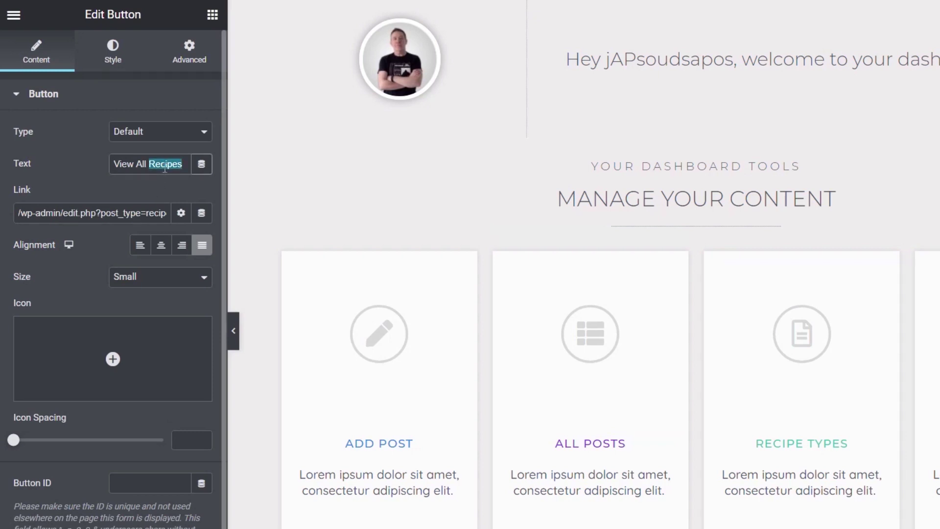
pyautogui.write('ALL POSTS')
pyautogui.doubleClick(115, 213)
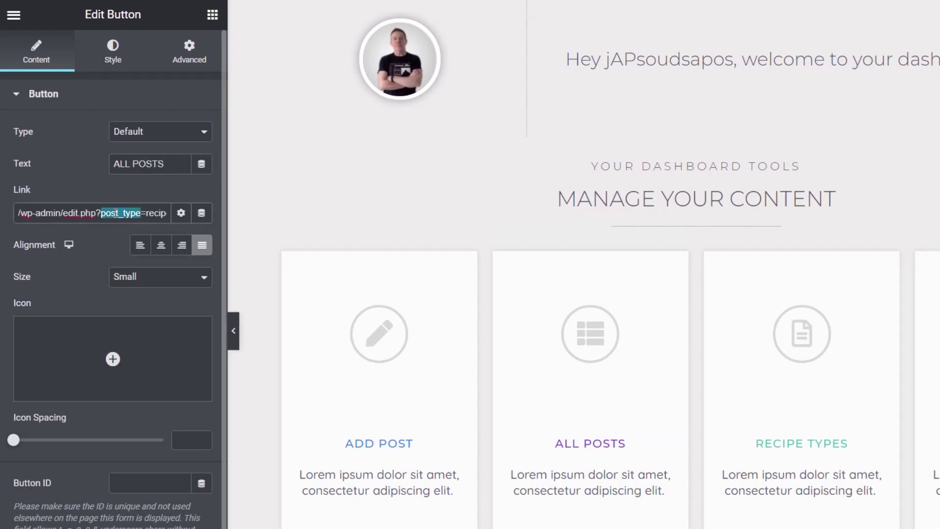
pyautogui.hotkey('ctrl', 'a')
pyautogui.press('BackSpace')
pyautogui.write('/list-posts')
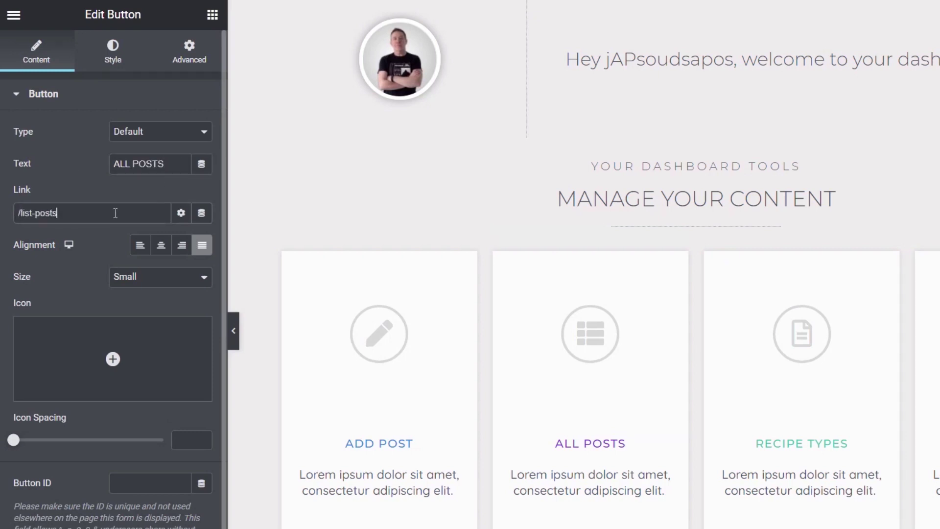
pyautogui.hotkey('ctrl', 'a')
pyautogui.hotkey('ctrl', 'c')
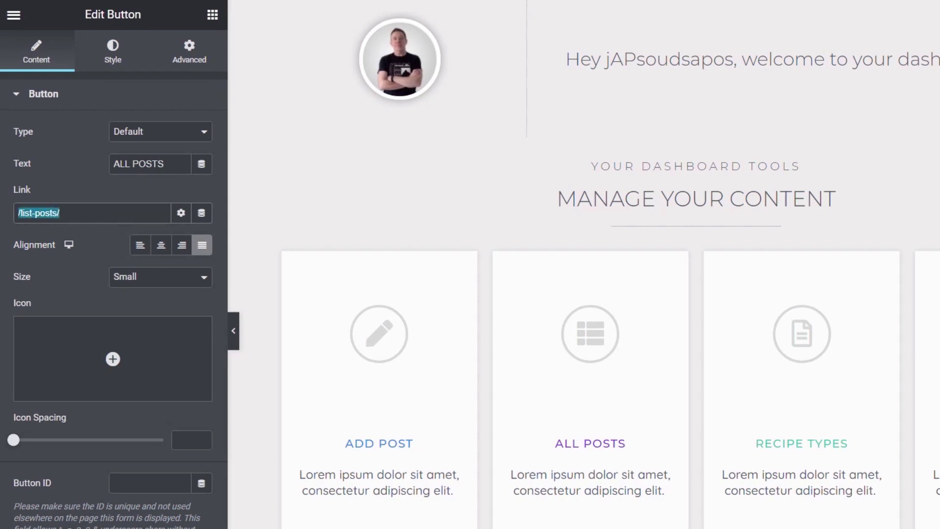
# - Link the card heading and icon to /list-posts/ and update the page
pyautogui.click(615, 460)
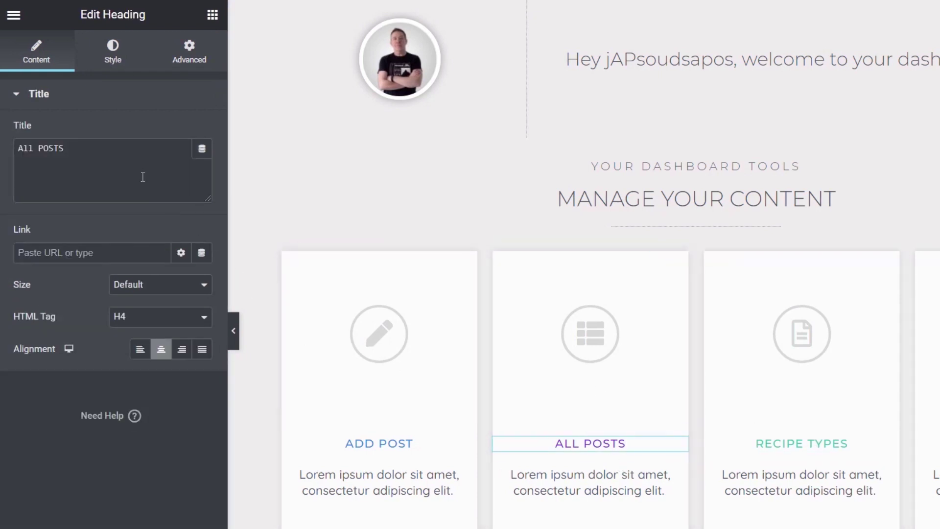
pyautogui.click(105, 249)
pyautogui.hotkey('ctrl', 'v')
pyautogui.click(587, 333)
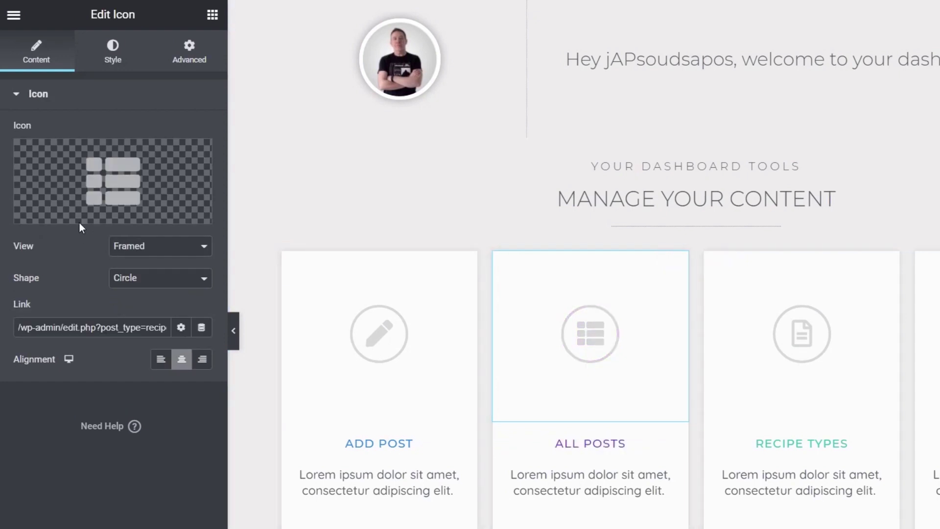
pyautogui.hotkey('ctrl', 'a')
pyautogui.hotkey('ctrl', 'v')
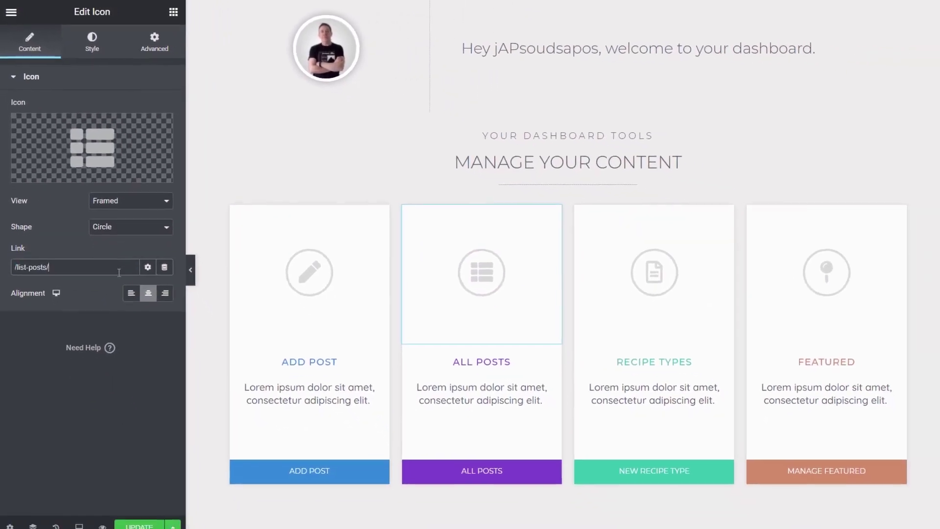
pyautogui.click(137, 517)
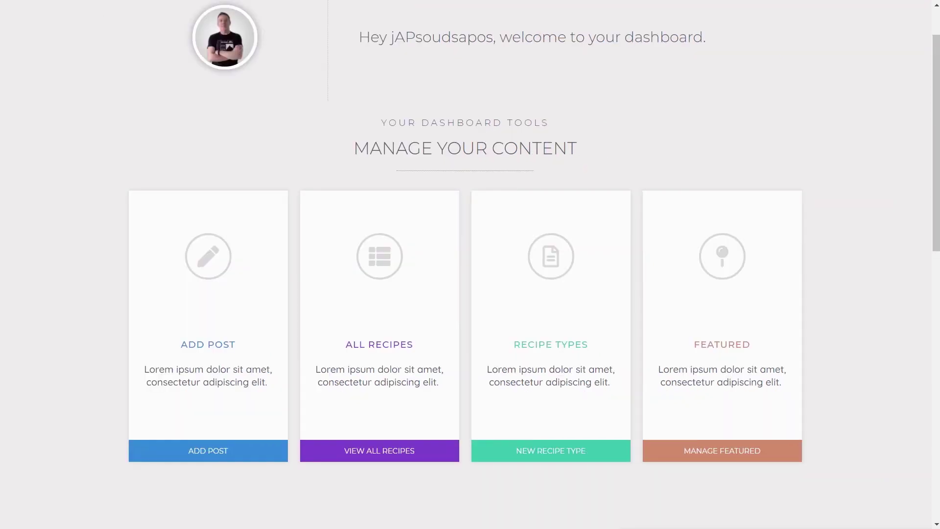
# - Reload the dashboard and follow the ALL POSTS card to the posts list
pyautogui.press('F5')
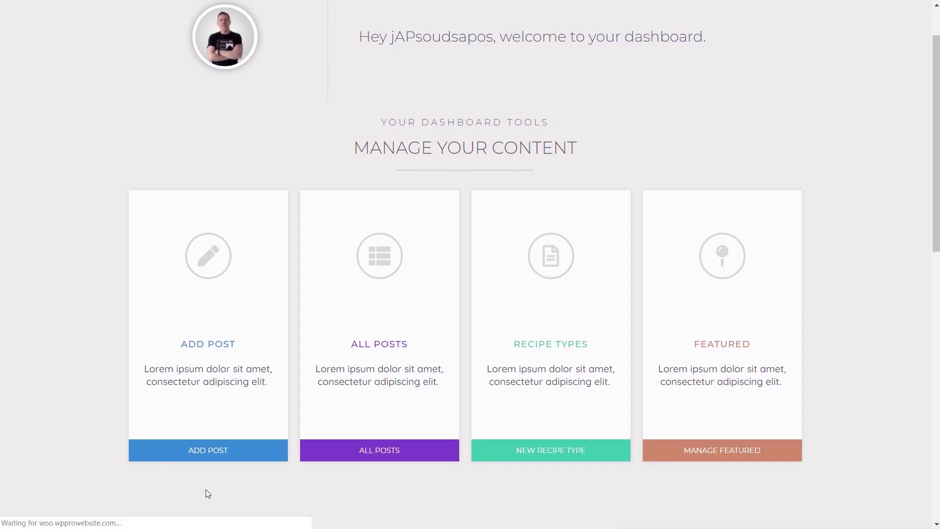
pyautogui.click(392, 450)
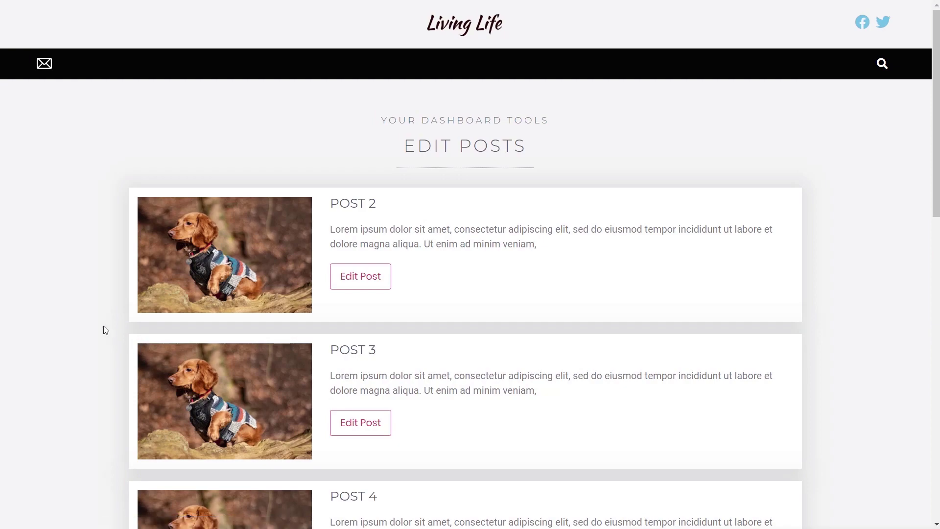
pyautogui.scroll(-1, 105, 329)
pyautogui.scroll(-10, 104, 327)
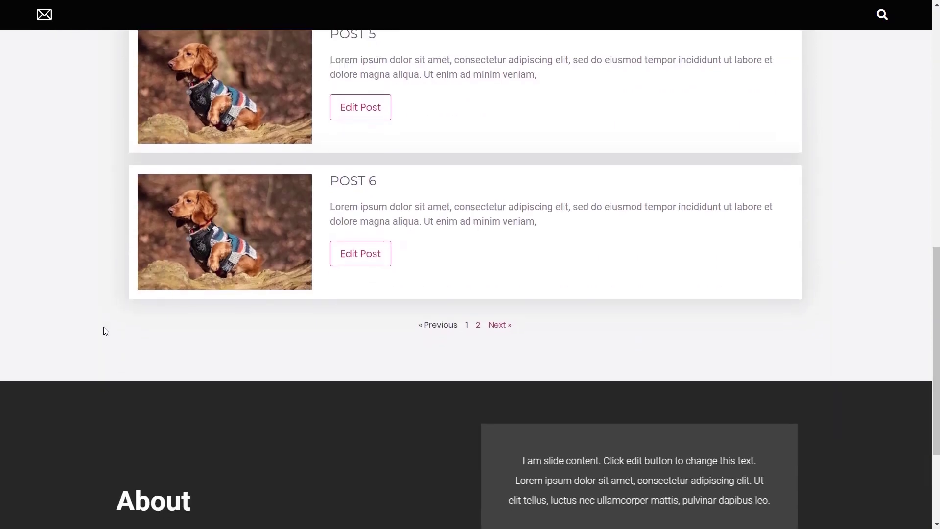
pyautogui.scroll(7, 104, 327)
pyautogui.scroll(4, 105, 327)
# - Open Post 2's edit form, submit an update, and close the modal
pyautogui.click(361, 275)
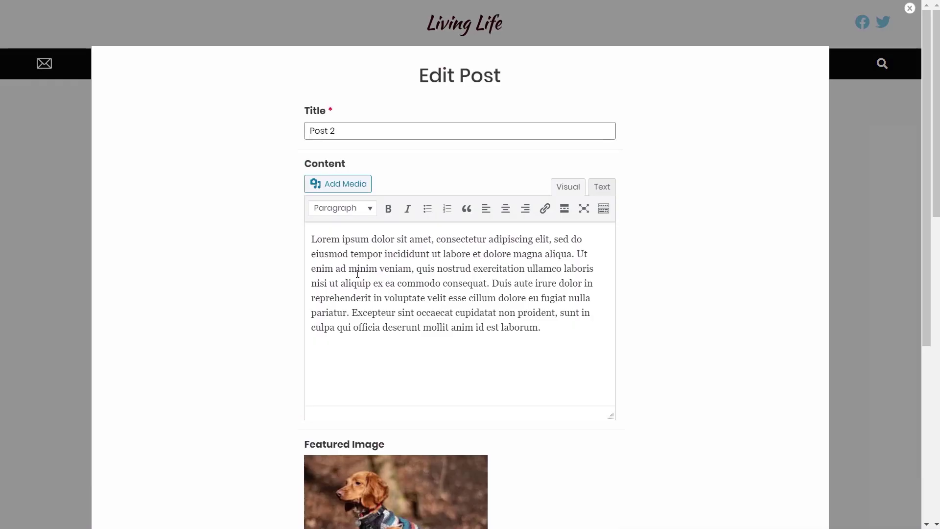
pyautogui.scroll(-5, 608, 325)
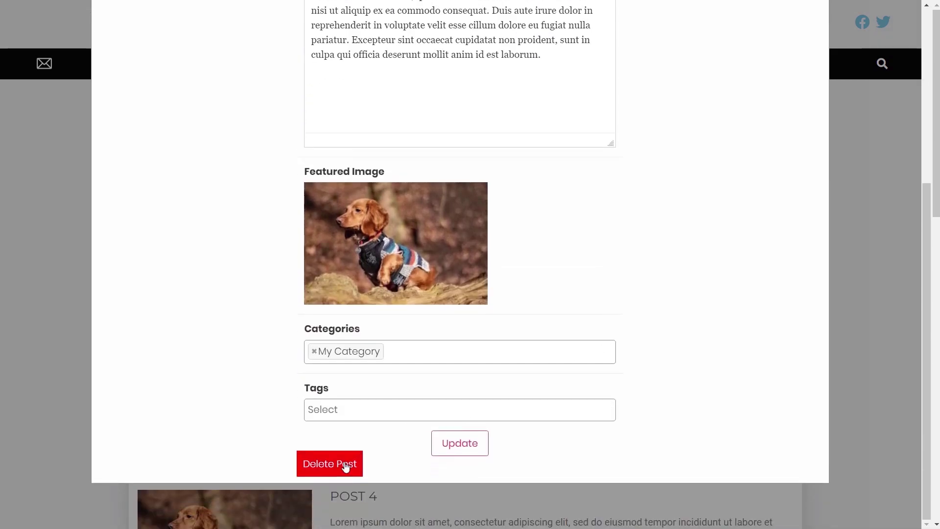
pyautogui.click(454, 444)
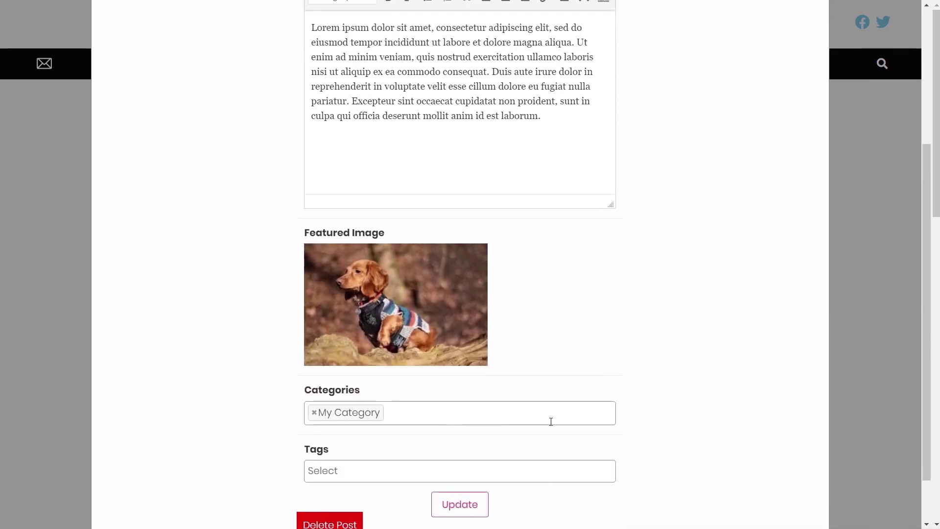
pyautogui.scroll(5, 657, 409)
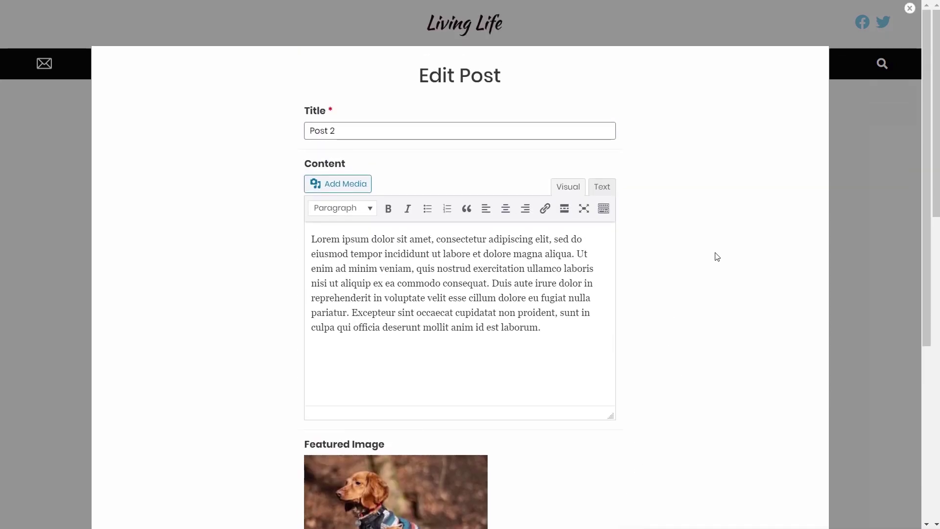
pyautogui.click(910, 10)
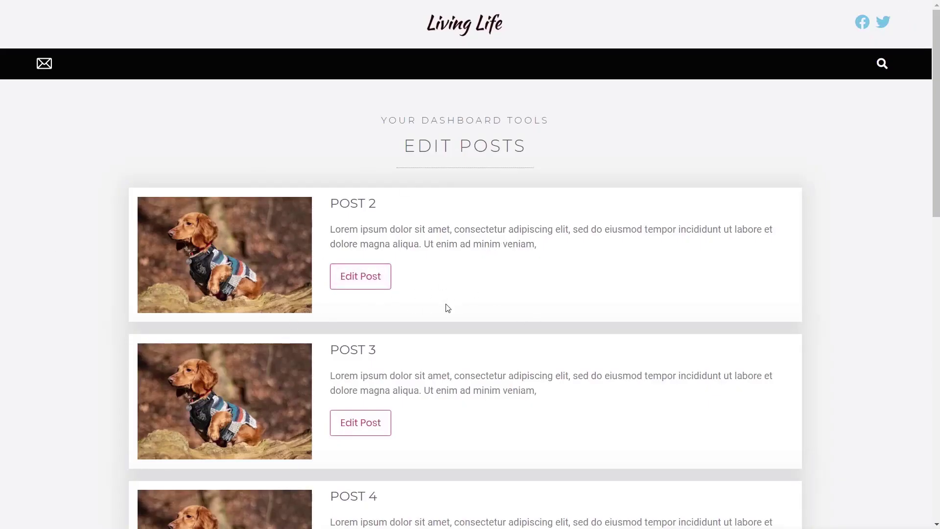
pyautogui.scroll(-2, 437, 295)
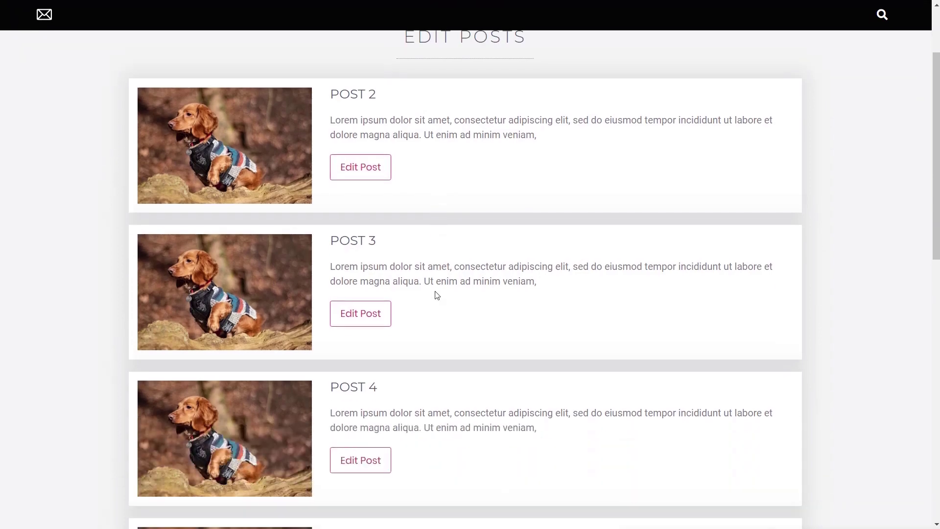
pyautogui.scroll(-9, 437, 295)
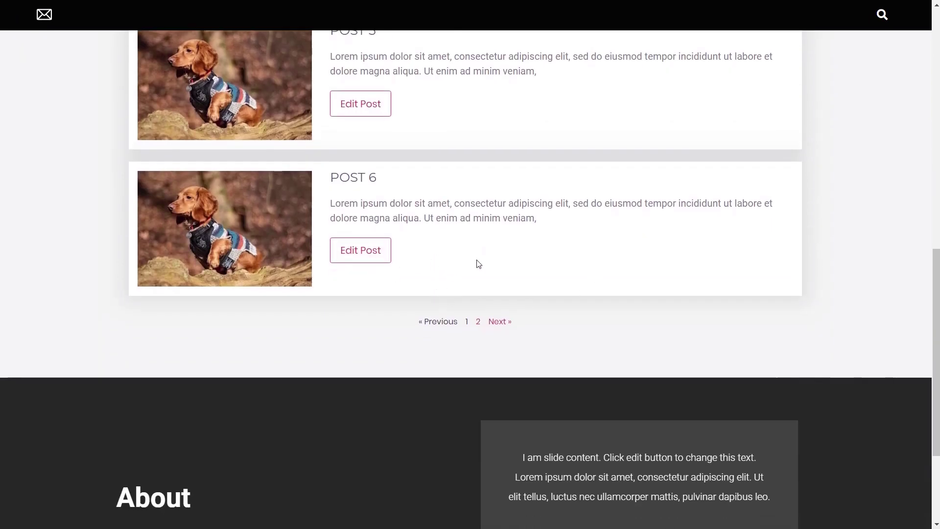
pyautogui.scroll(11, 479, 264)
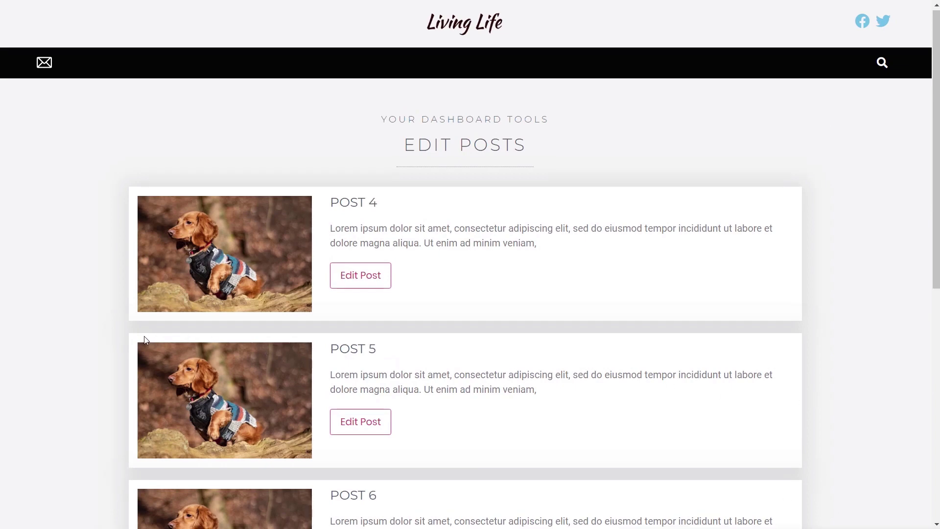
pyautogui.scroll(-1, 139, 338)
pyautogui.scroll(-1, 140, 341)
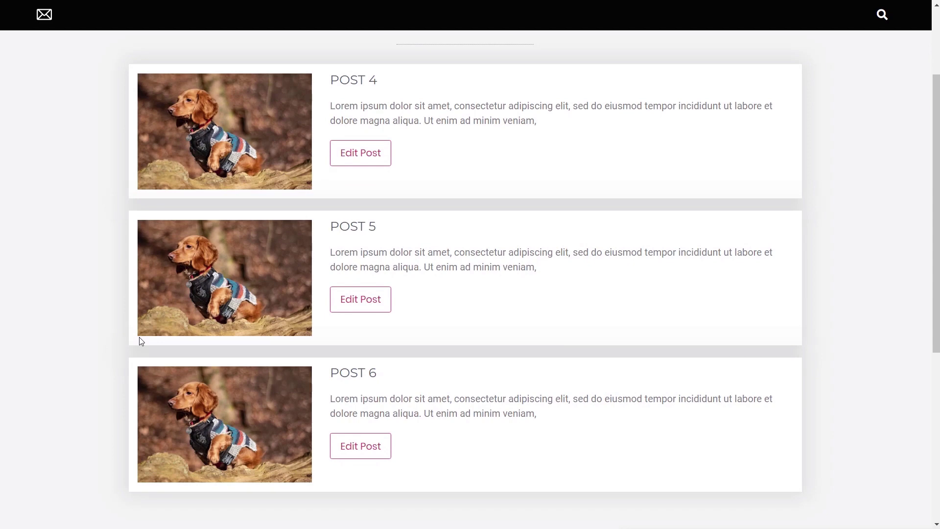
pyautogui.scroll(-5, 98, 338)
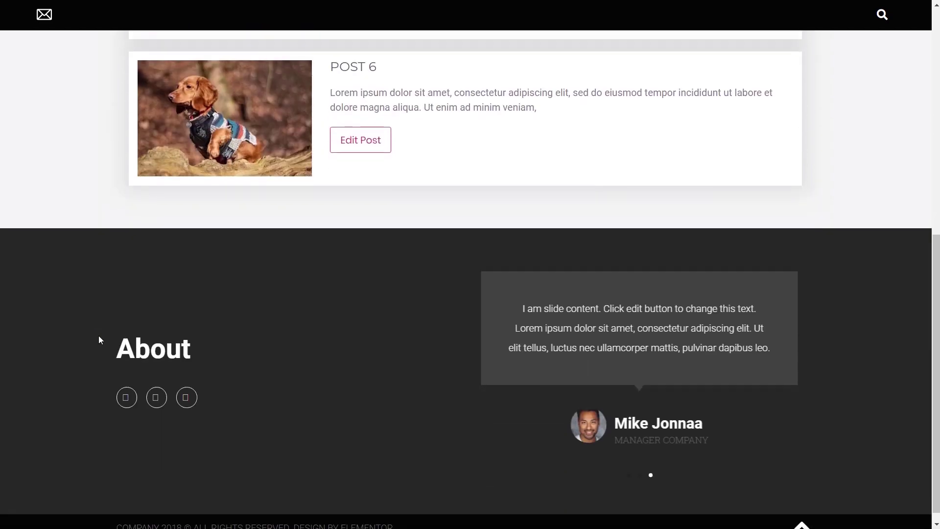
pyautogui.scroll(4, 98, 338)
pyautogui.scroll(1, 101, 341)
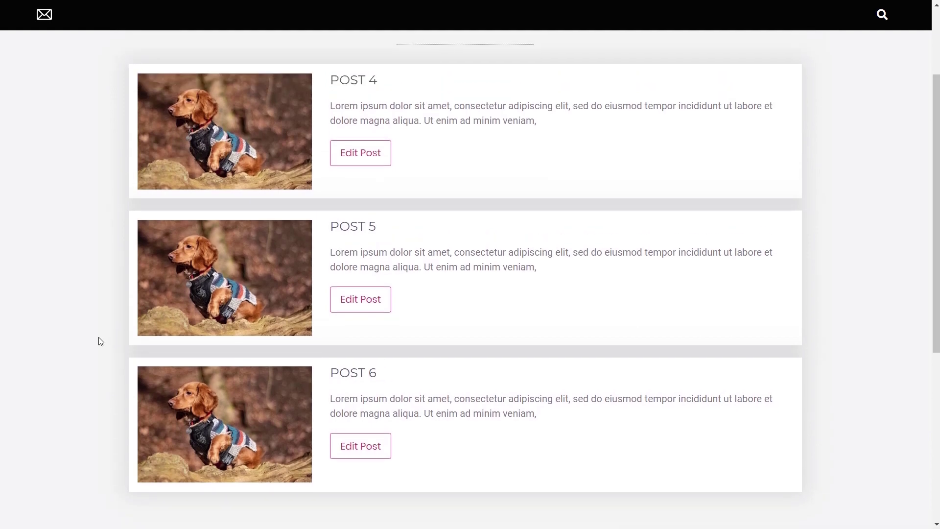
pyautogui.scroll(2, 100, 341)
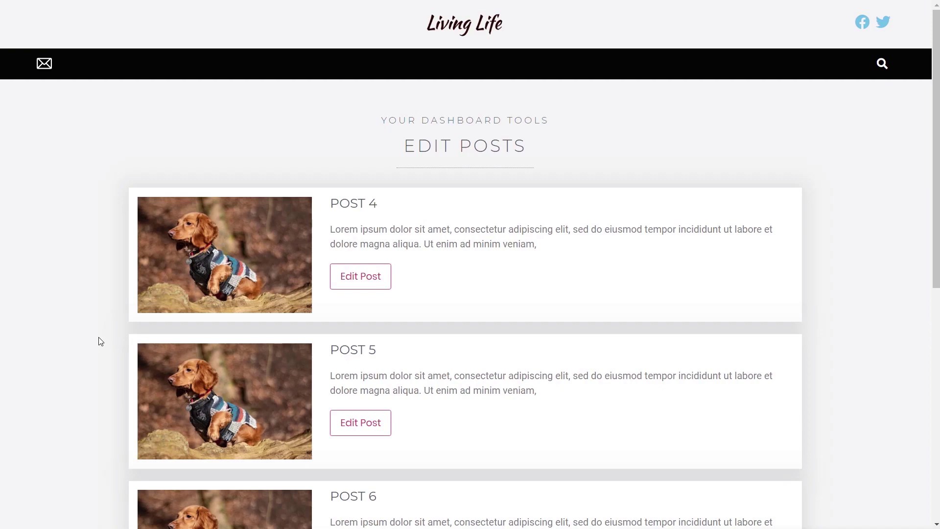
# - Open Post 4's edit form, cancelling the delete prompt that comes up
pyautogui.click(358, 282)
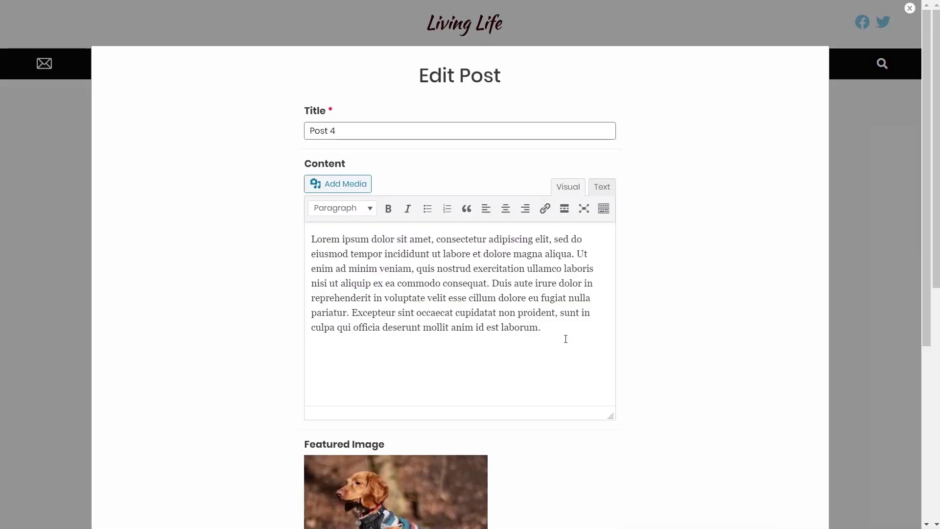
pyautogui.scroll(-5, 562, 337)
pyautogui.click(345, 469)
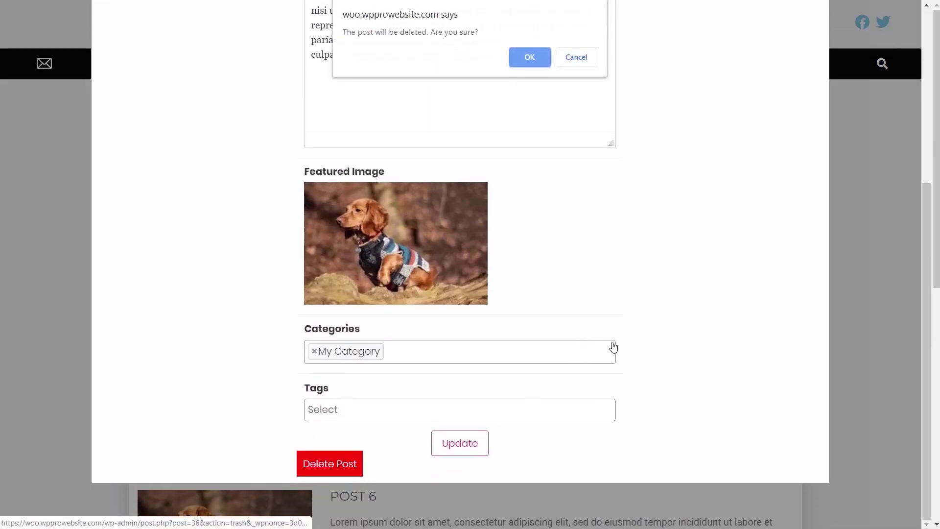
pyautogui.click(576, 60)
# - Create a new Dogs tag, add it to Post 4, and update the post
pyautogui.click(380, 409)
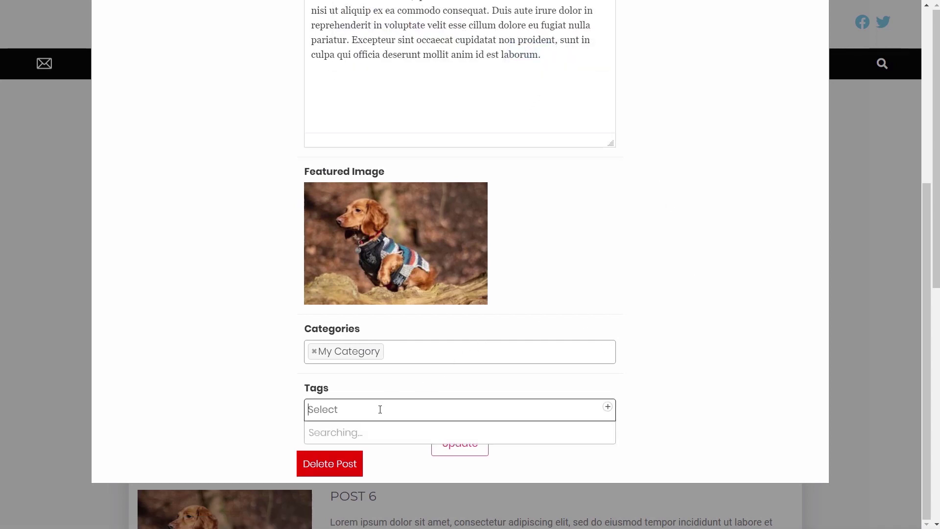
pyautogui.write('Do')
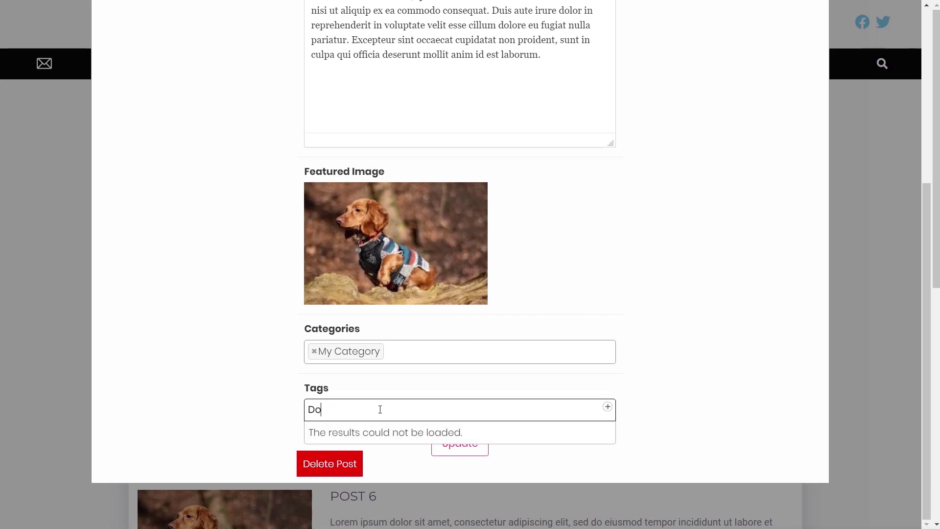
pyautogui.write('gs')
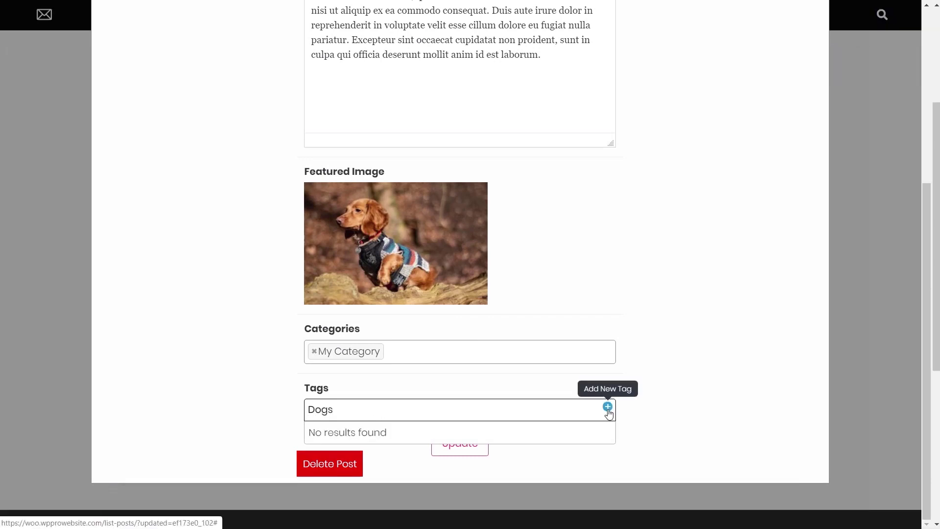
pyautogui.click(608, 408)
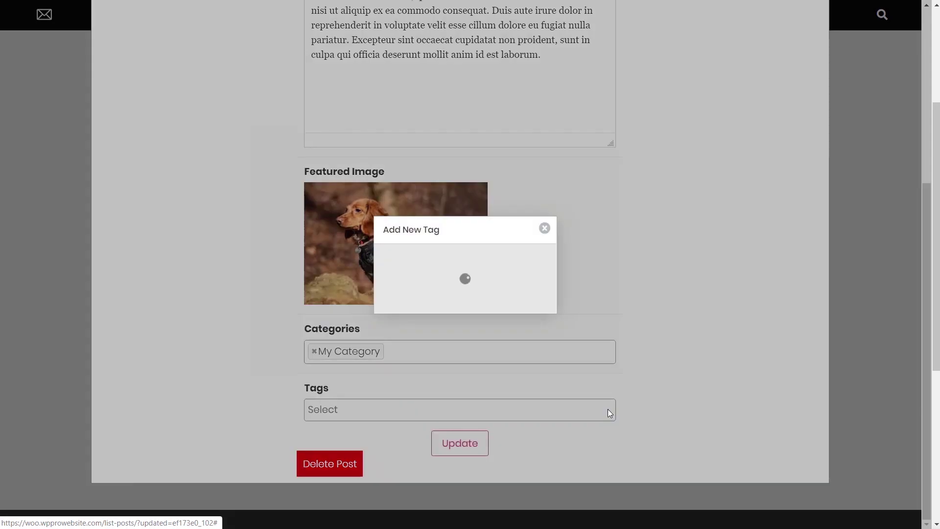
pyautogui.write('Dogs')
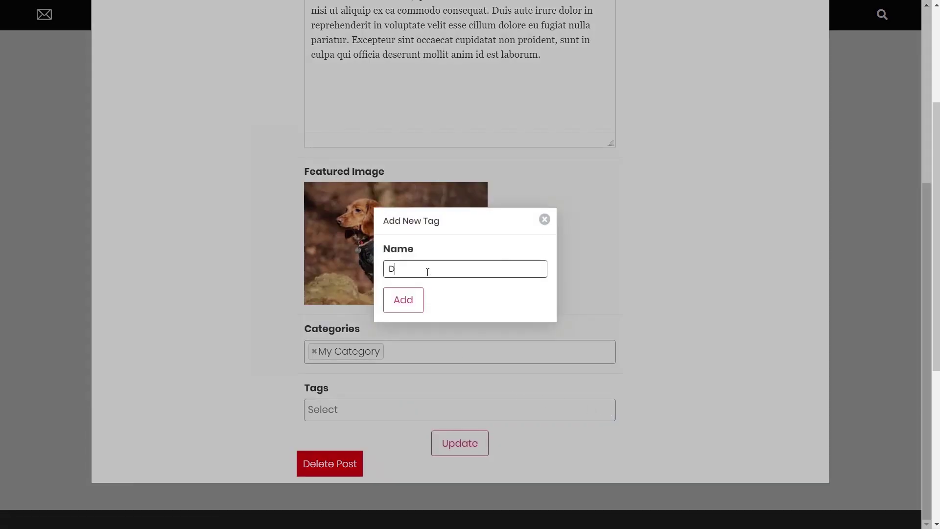
pyautogui.click(403, 300)
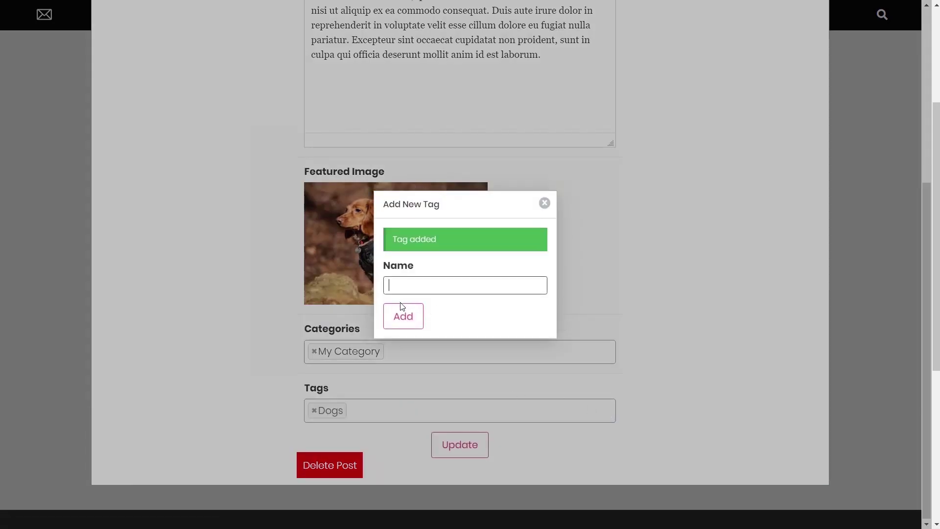
pyautogui.click(545, 203)
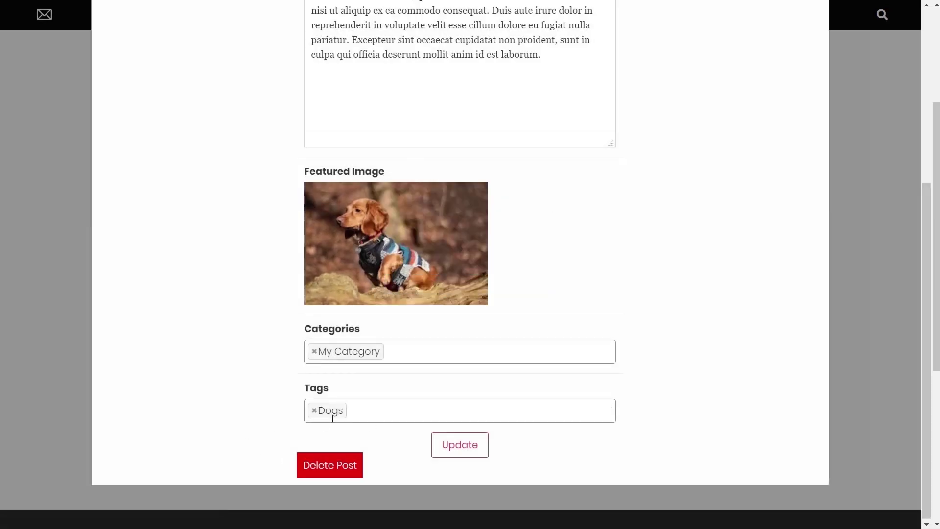
pyautogui.click(475, 447)
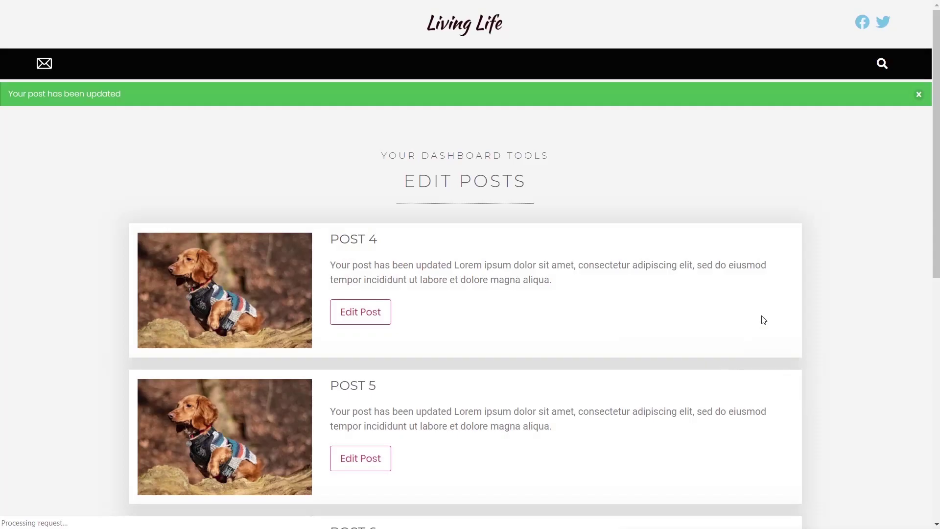
pyautogui.click(365, 315)
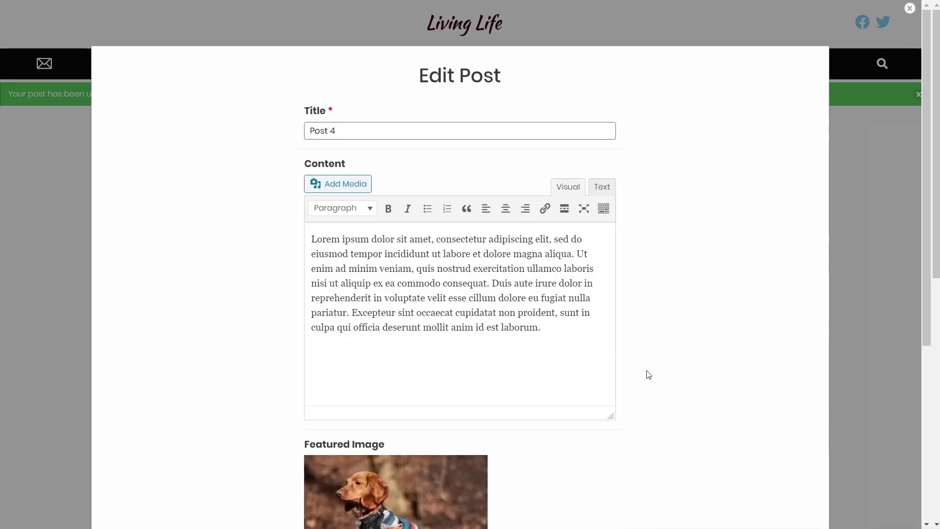
pyautogui.scroll(-5, 647, 375)
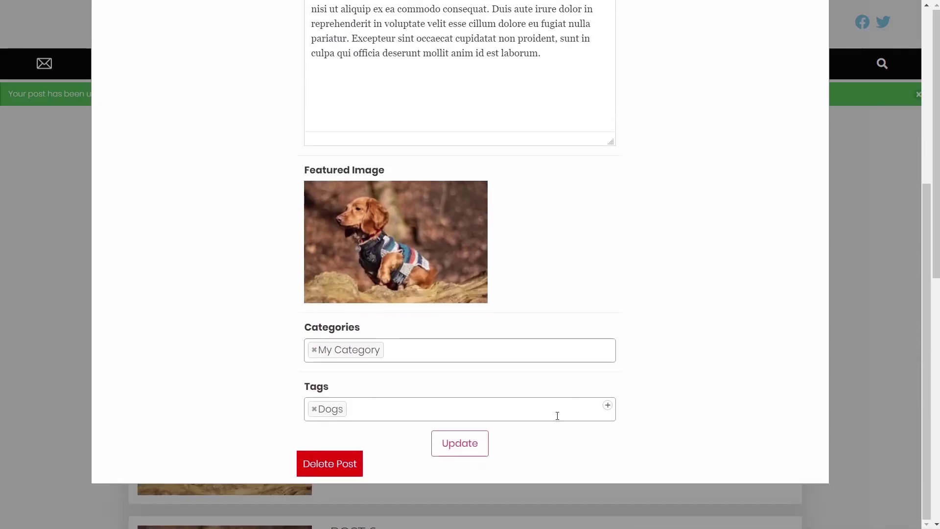
pyautogui.scroll(5, 767, 319)
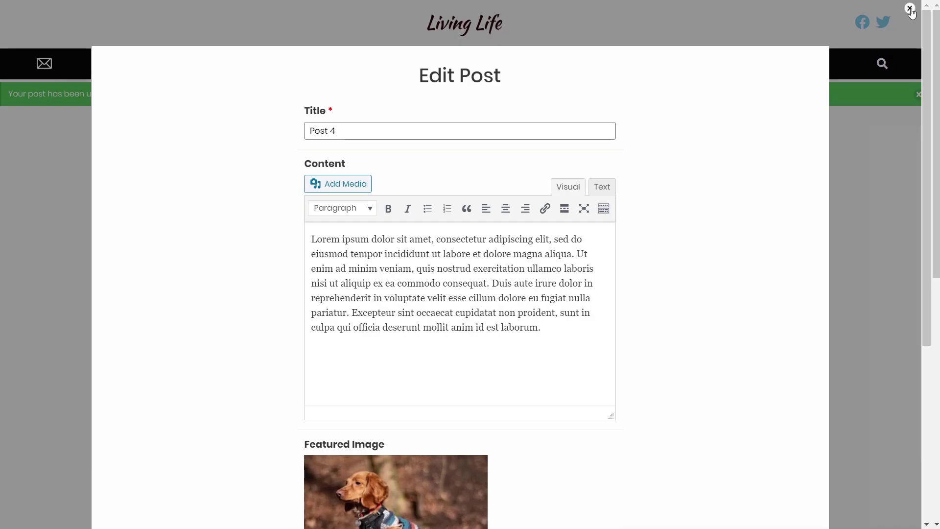
pyautogui.click(910, 9)
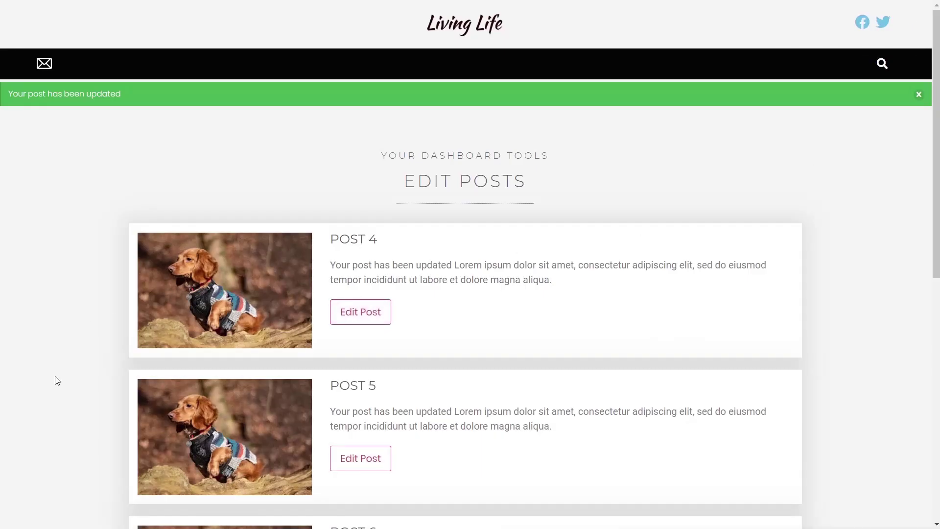
pyautogui.scroll(-5, 55, 376)
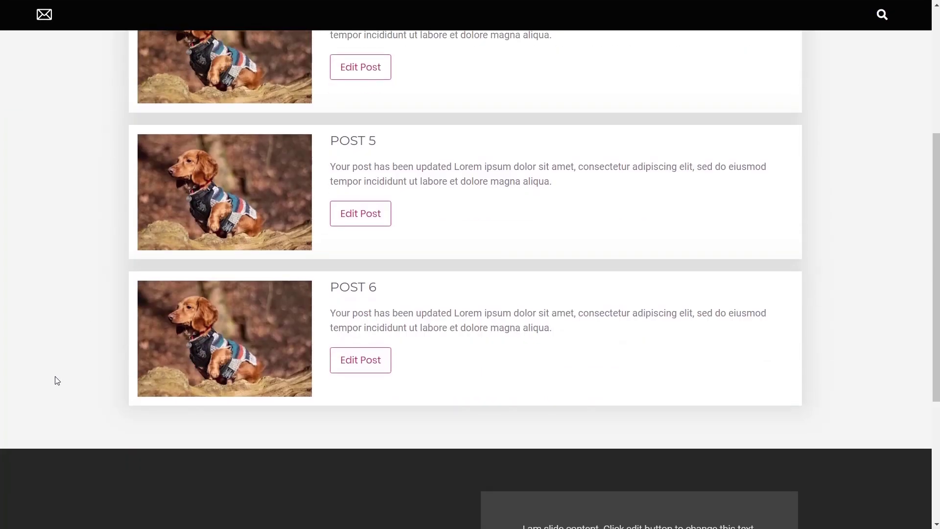
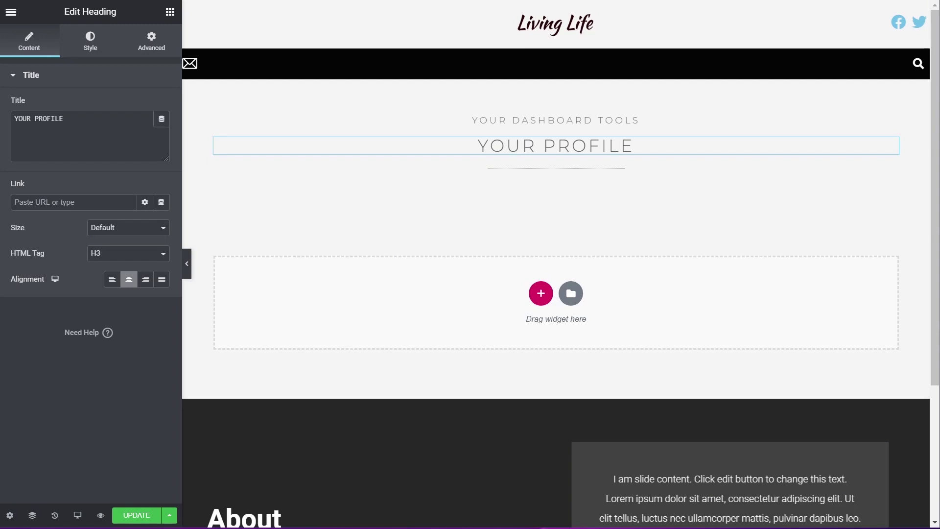
# - Find the ACF Frontend Form widget and drop it into the empty section
pyautogui.click(170, 11)
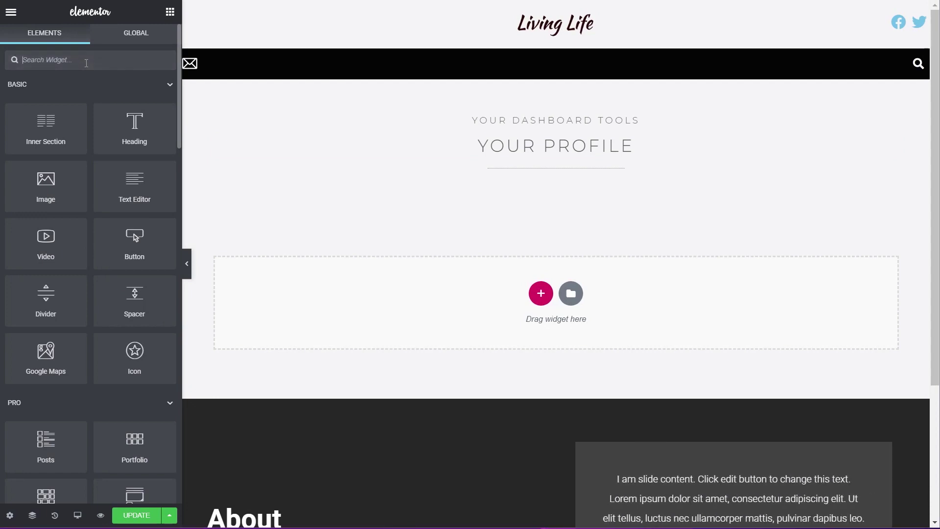
pyautogui.write('front')
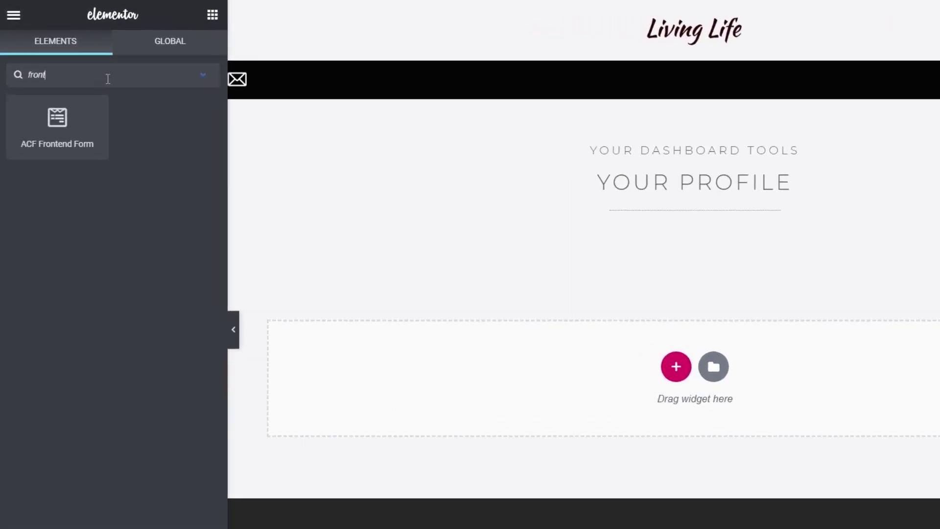
pyautogui.moveTo(59, 119); pyautogui.dragTo(670, 221)
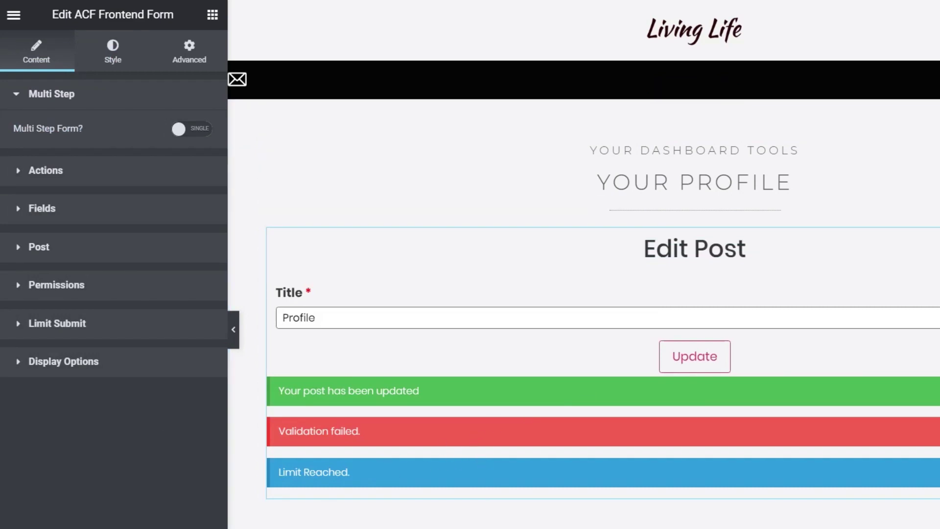
# - Set the form's Main Action to Edit User
pyautogui.click(40, 170)
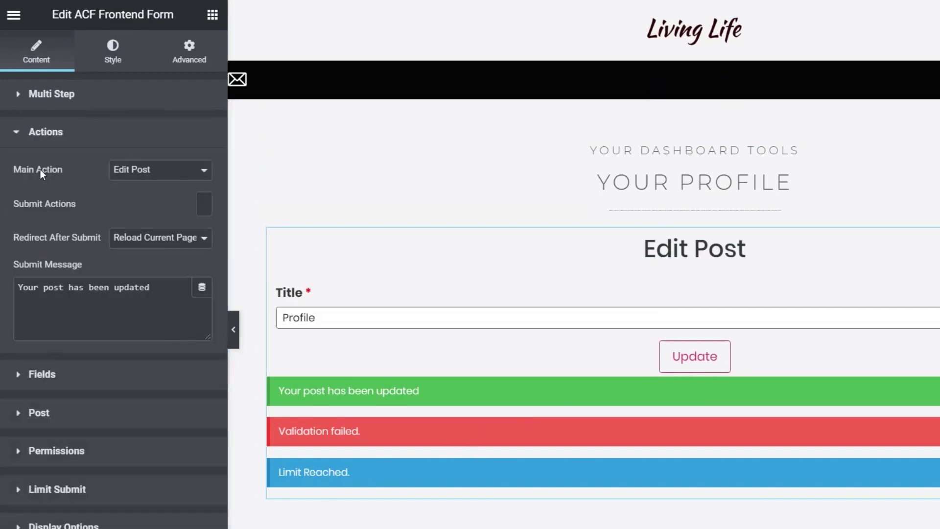
pyautogui.click(158, 178)
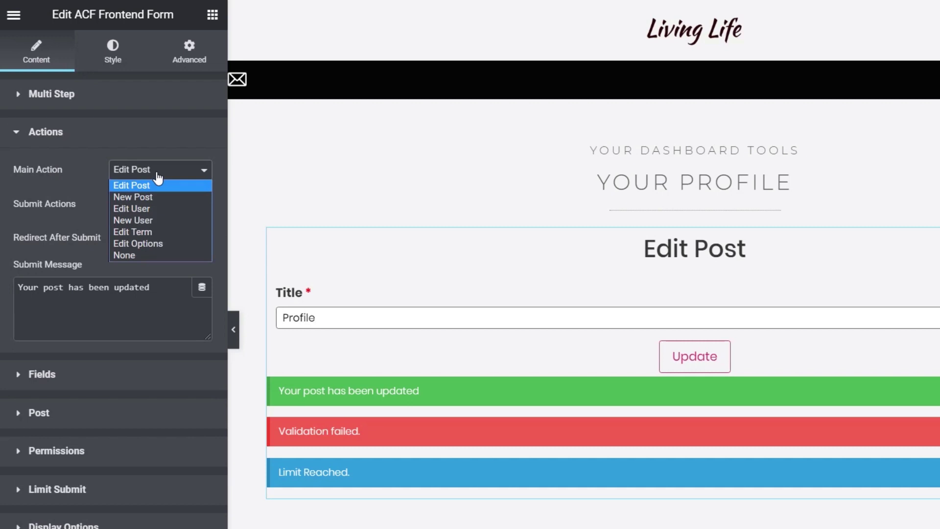
pyautogui.click(153, 208)
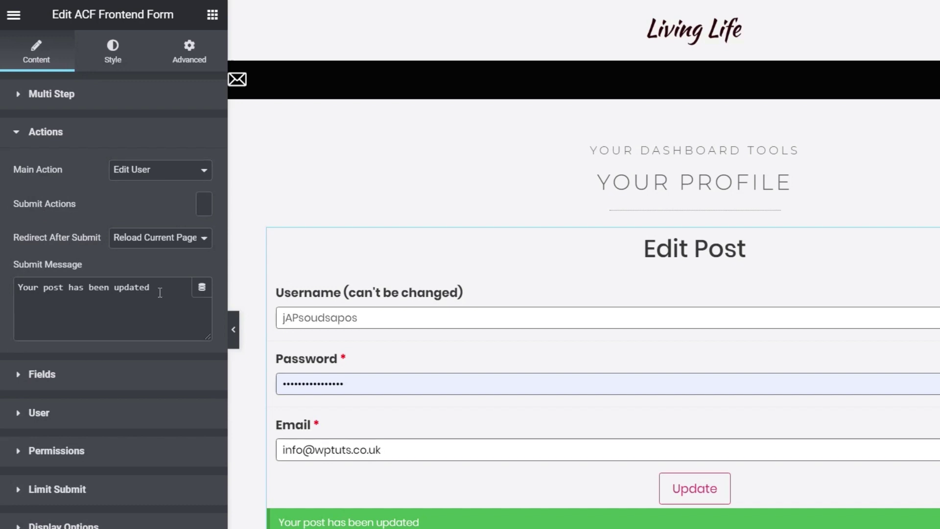
# - Set the success message to 'Your profile has been updated!' and delete the Edit Post title
pyautogui.moveTo(161, 288); pyautogui.dragTo(11, 288)
pyautogui.write('Your profile has been updated!')
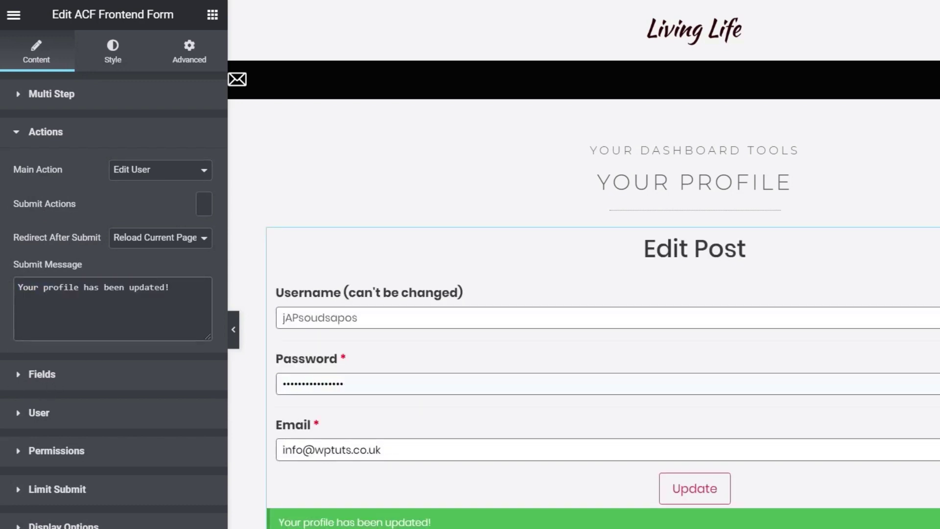
pyautogui.click(42, 375)
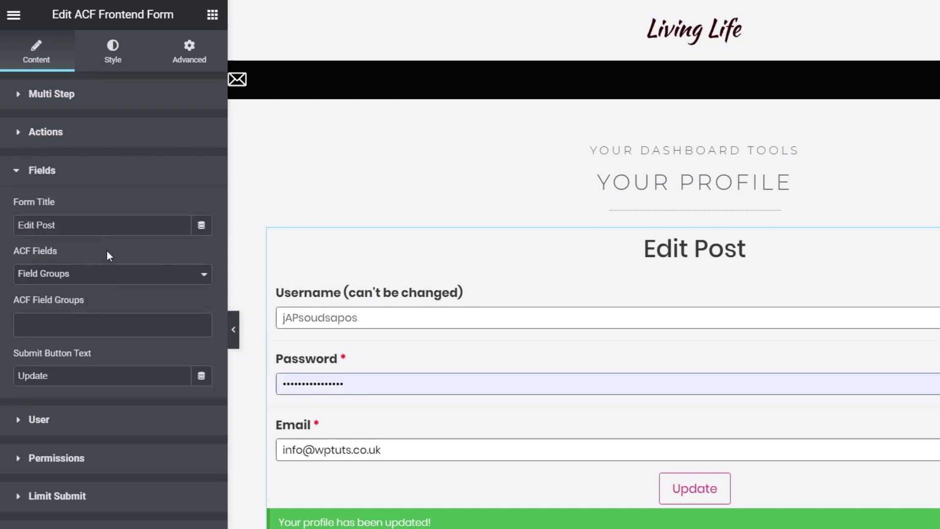
pyautogui.moveTo(91, 226); pyautogui.dragTo(21, 228)
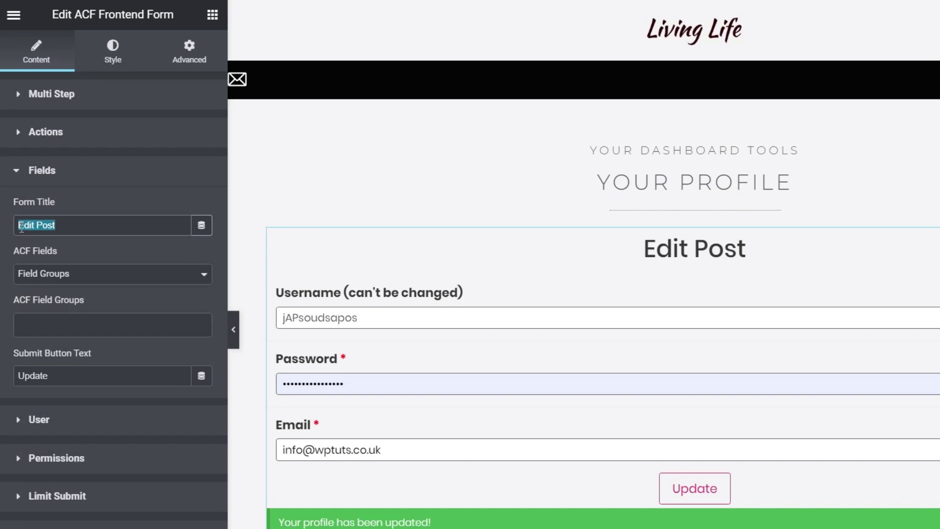
pyautogui.press('BackSpace')
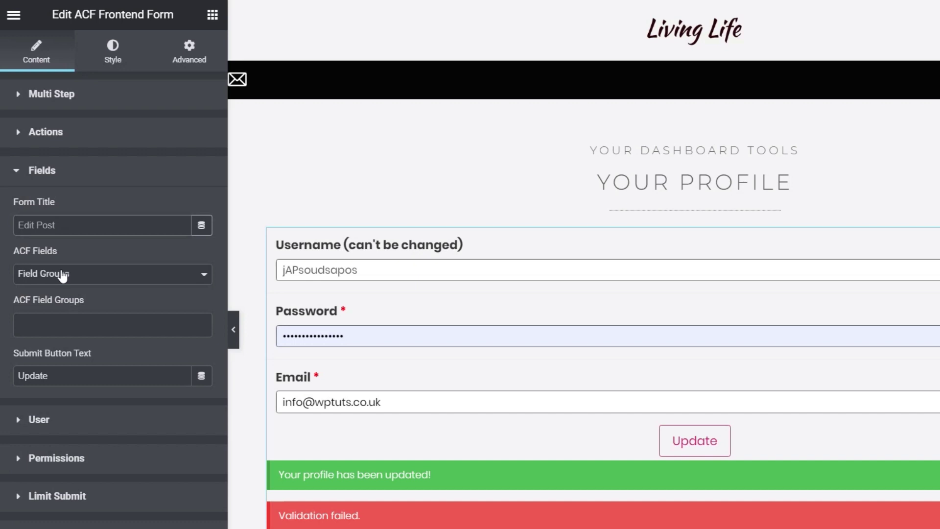
# - Change the submit button text to 'Update Profile'
pyautogui.click(110, 380)
pyautogui.write('Pr')
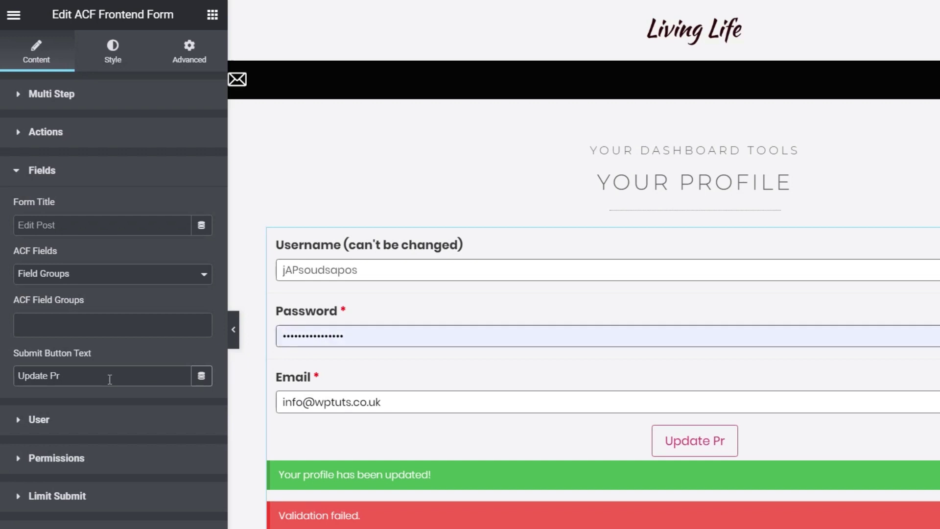
pyautogui.write('ofile')
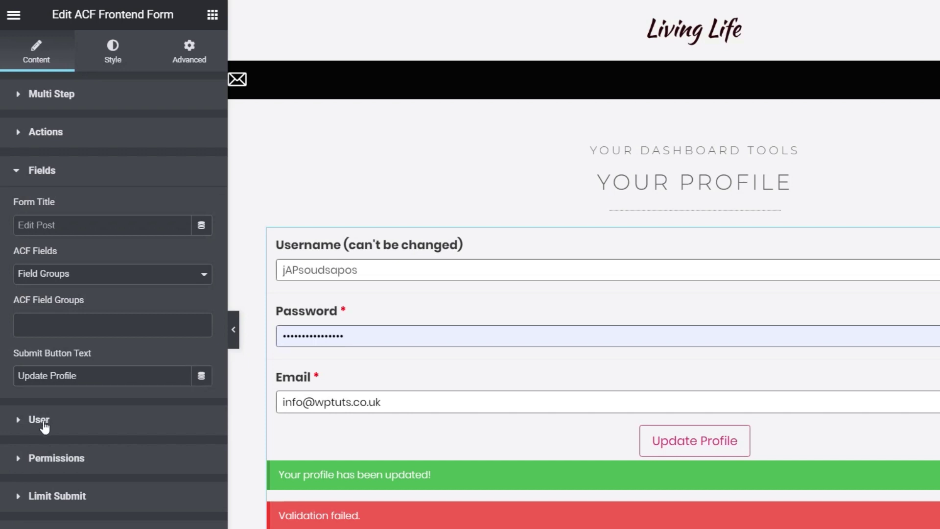
pyautogui.click(39, 420)
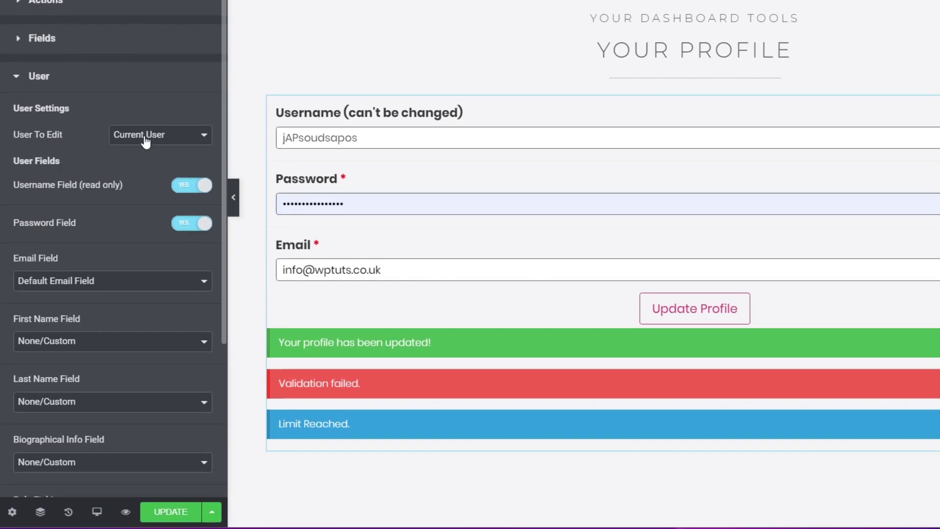
# - Keep User To Edit as Current User, leaving the password field shown
pyautogui.click(146, 141)
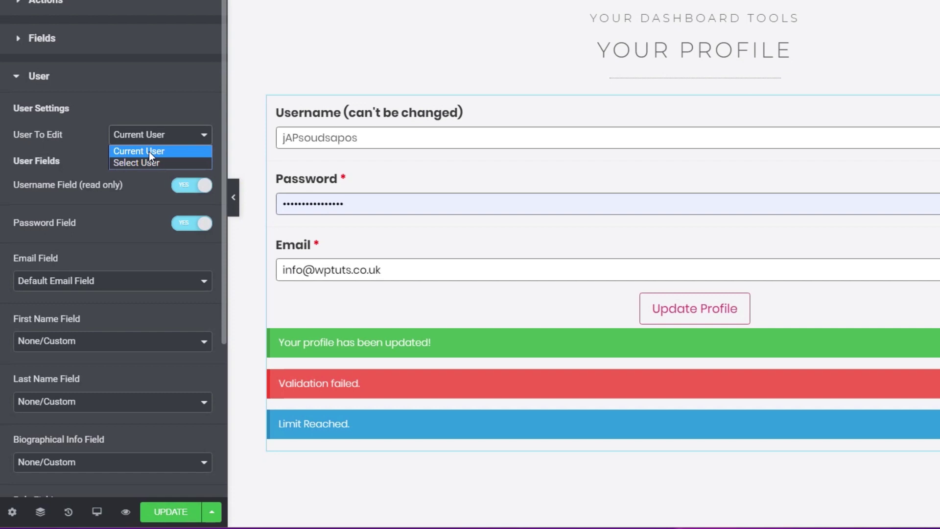
pyautogui.click(149, 152)
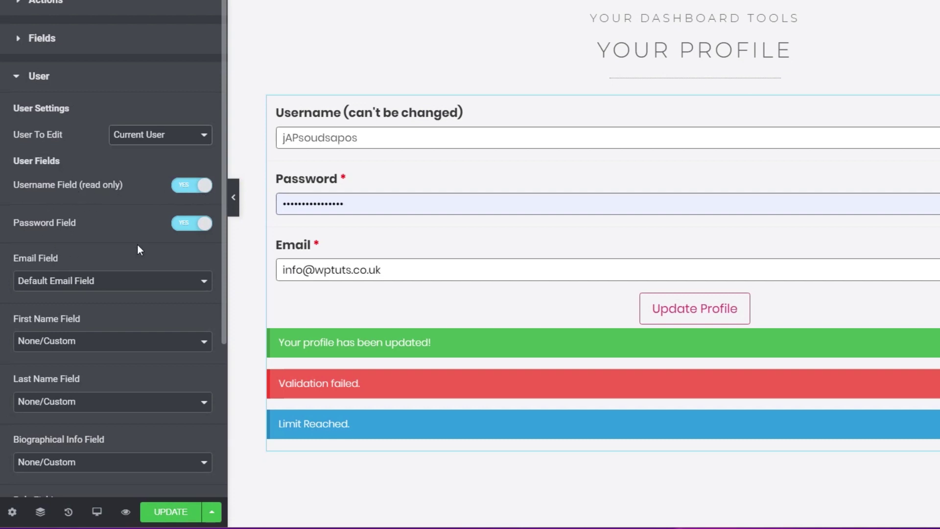
pyautogui.click(184, 225)
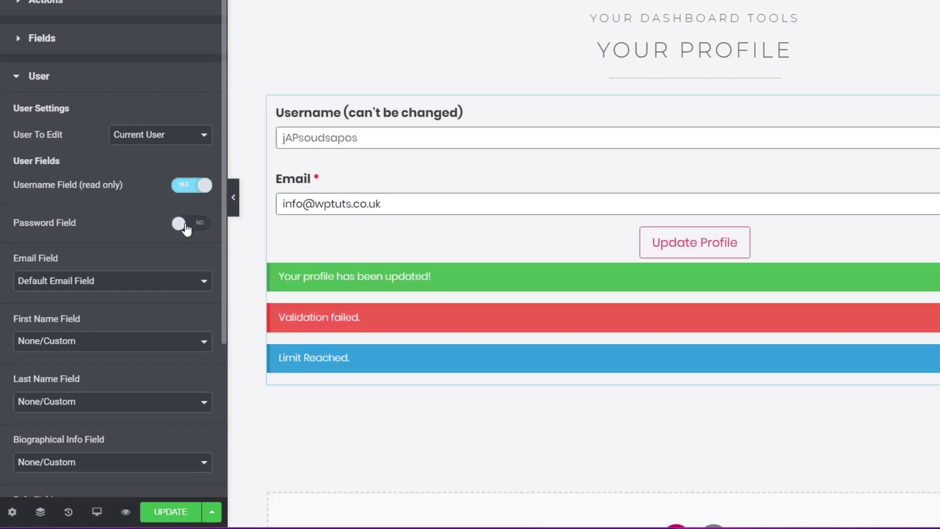
pyautogui.click(201, 231)
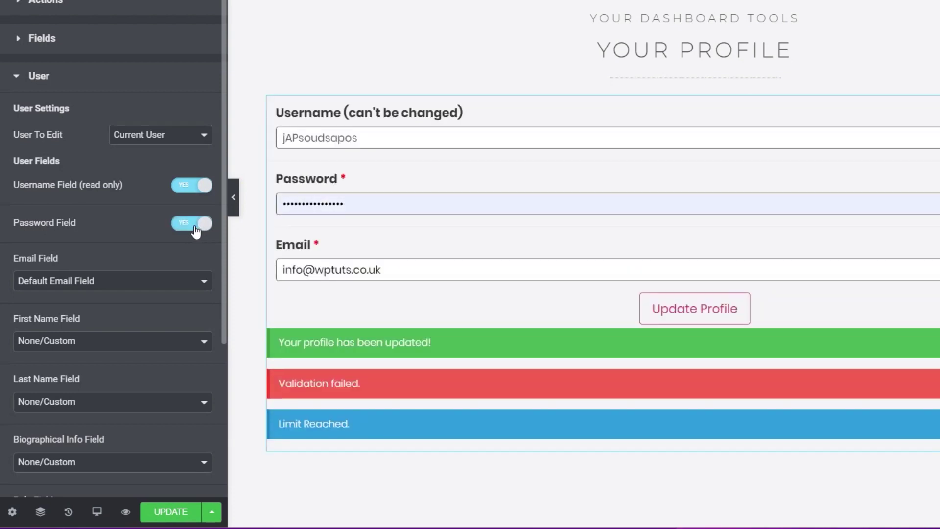
pyautogui.scroll(-2, 134, 236)
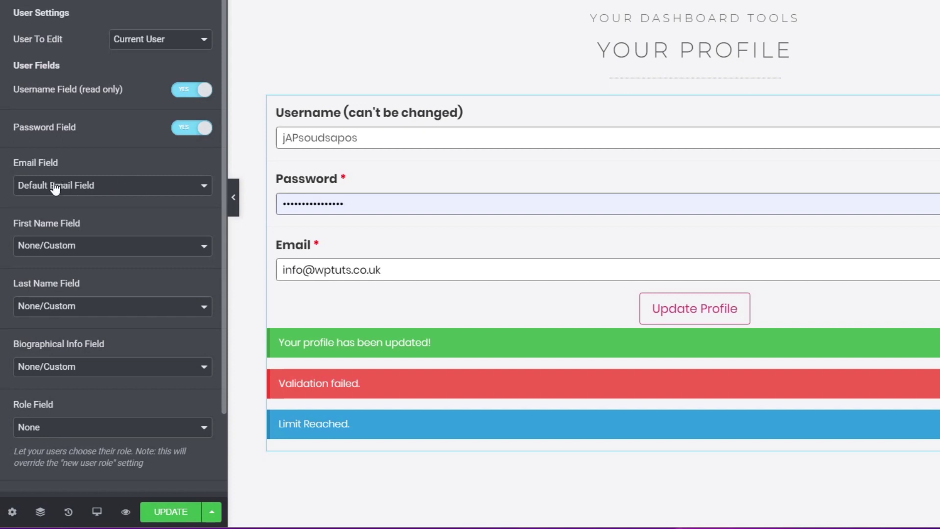
# - Add default First Name, Last Name and Biographical Info fields, with no role field
pyautogui.click(78, 247)
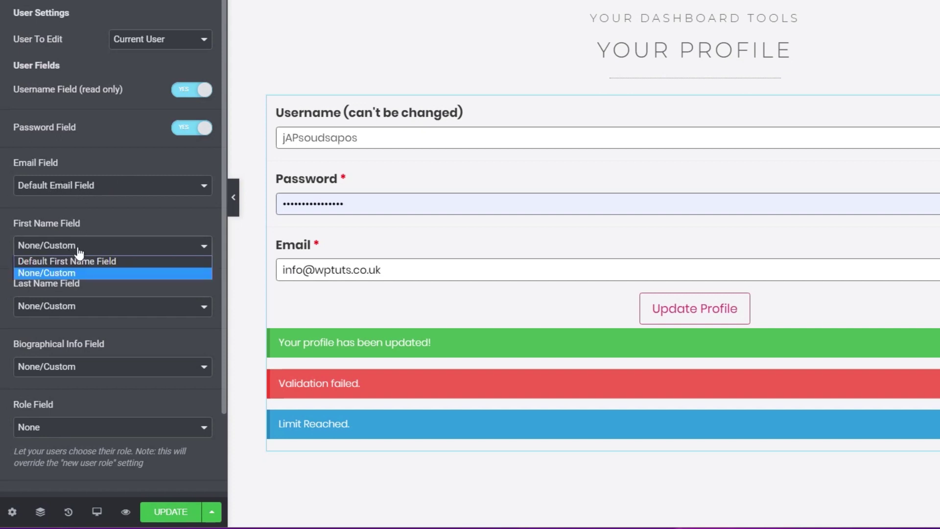
pyautogui.click(78, 261)
pyautogui.click(76, 307)
pyautogui.click(72, 324)
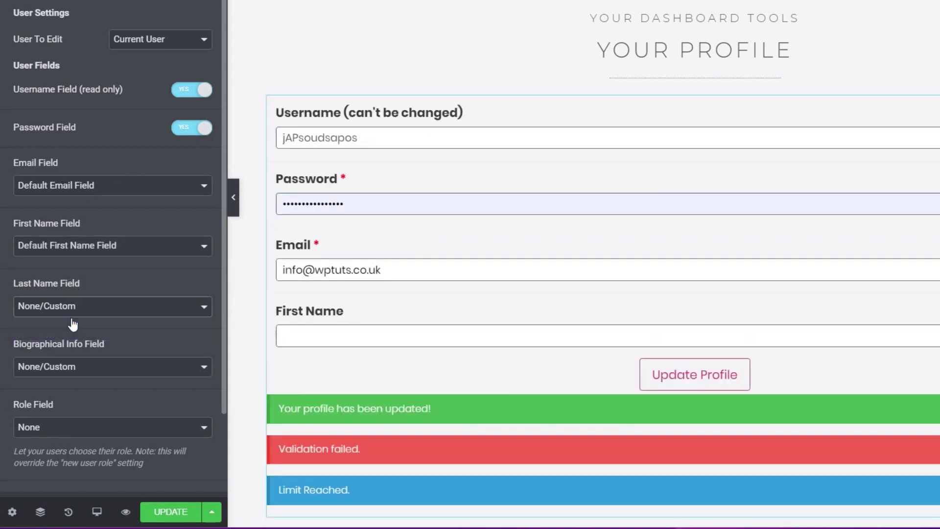
pyautogui.click(72, 368)
pyautogui.click(70, 380)
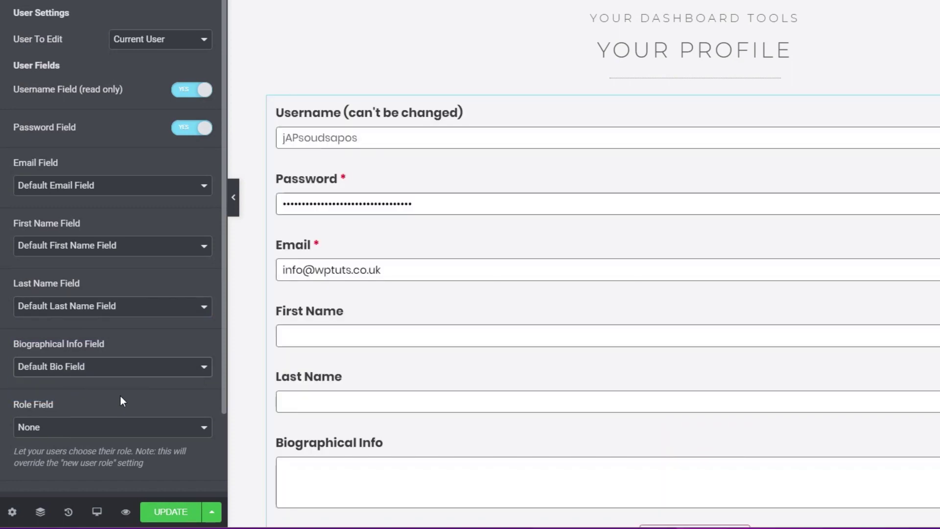
pyautogui.click(100, 433)
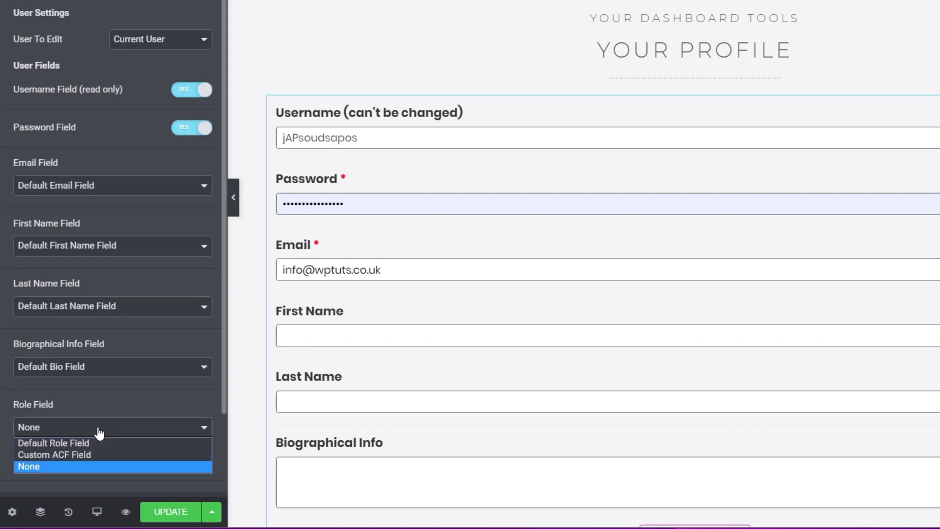
pyautogui.click(106, 401)
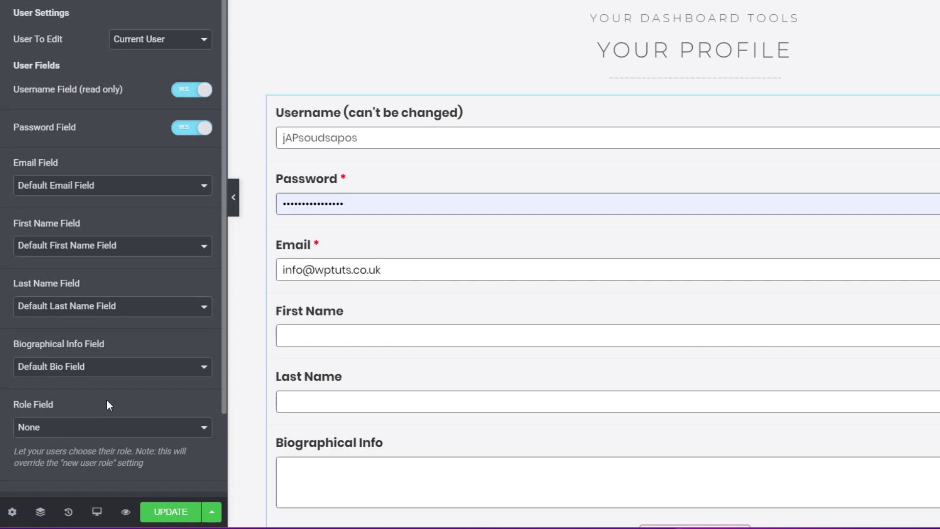
pyautogui.scroll(-3, 107, 401)
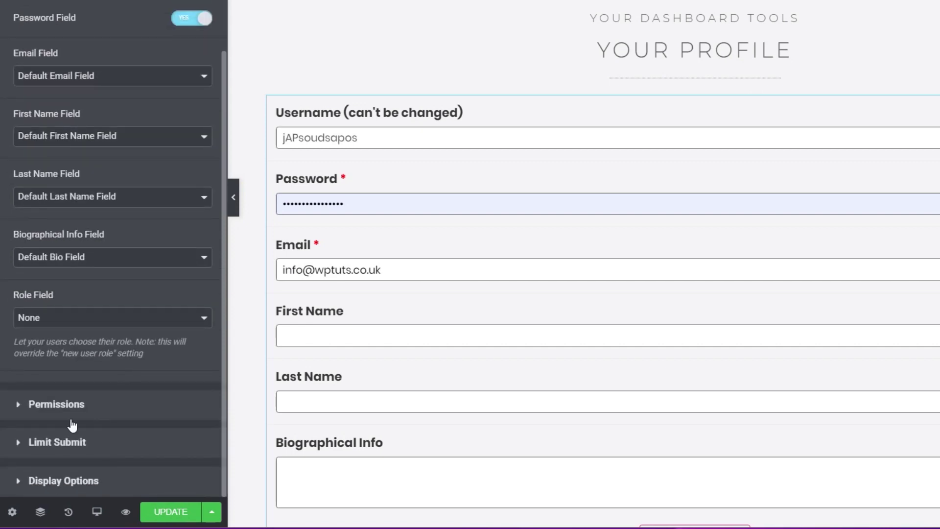
# - Let Editors and all users see the form, then expand its Display Options
pyautogui.click(50, 404)
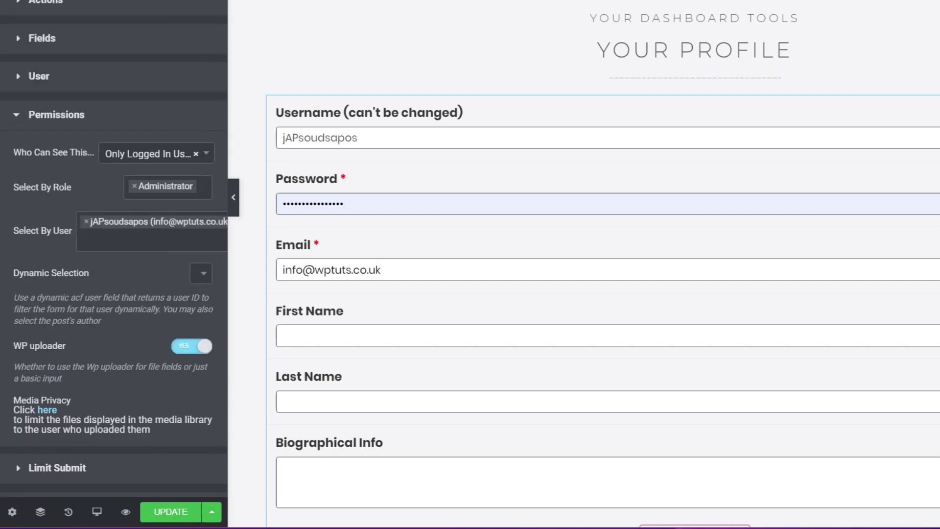
pyautogui.click(206, 186)
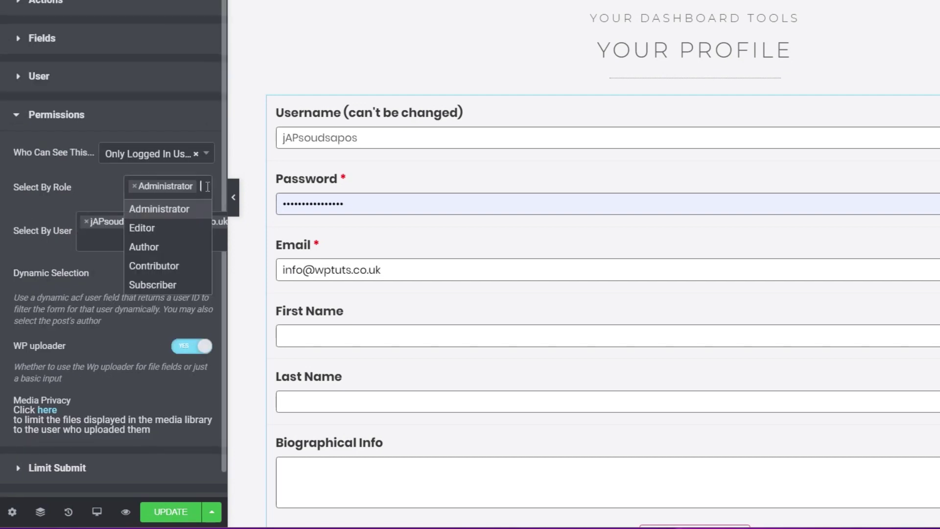
pyautogui.click(171, 229)
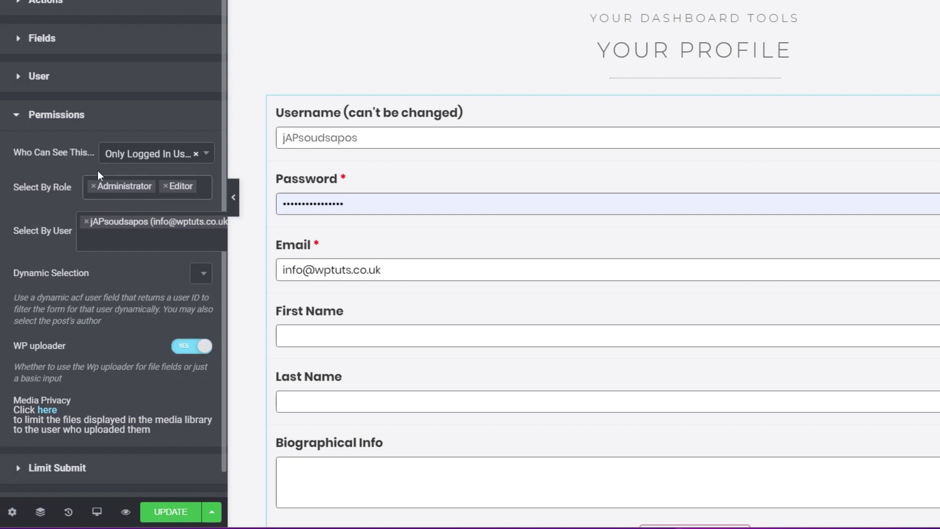
pyautogui.click(86, 223)
pyautogui.click(126, 246)
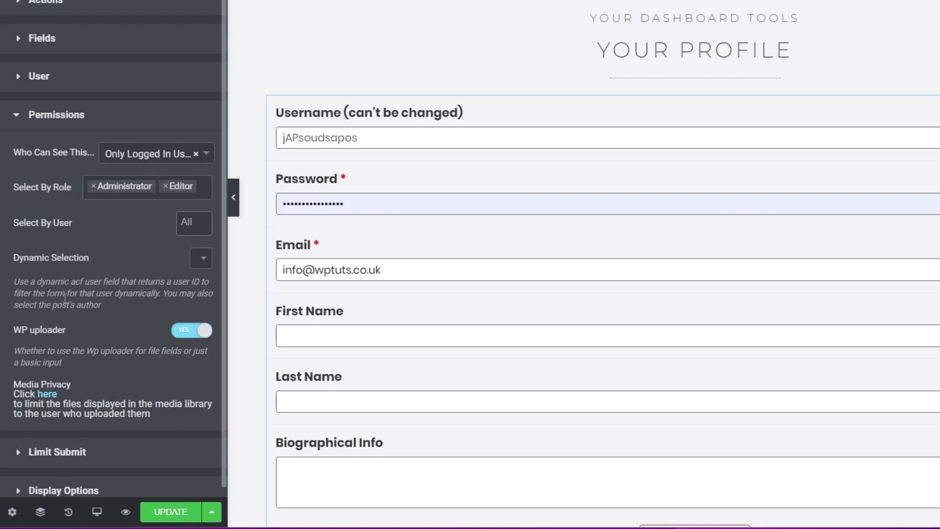
pyautogui.scroll(-1, 93, 352)
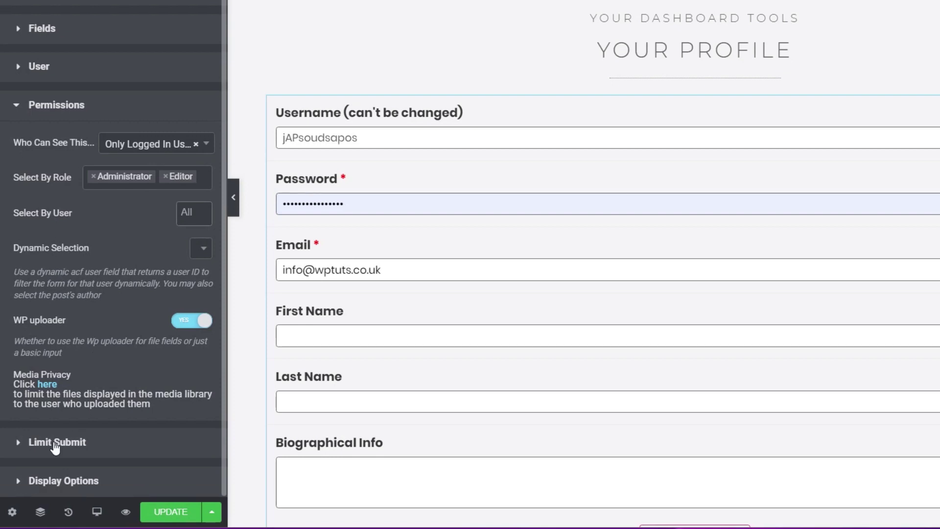
pyautogui.click(58, 482)
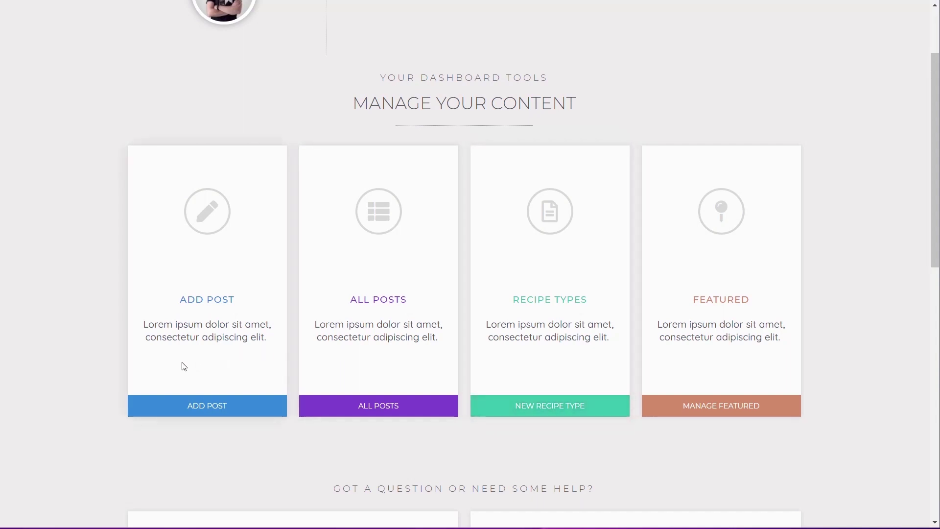
# - Open the Edit Your Profile page from the dashboard's Manage Your Site area
pyautogui.scroll(-10, 125, 371)
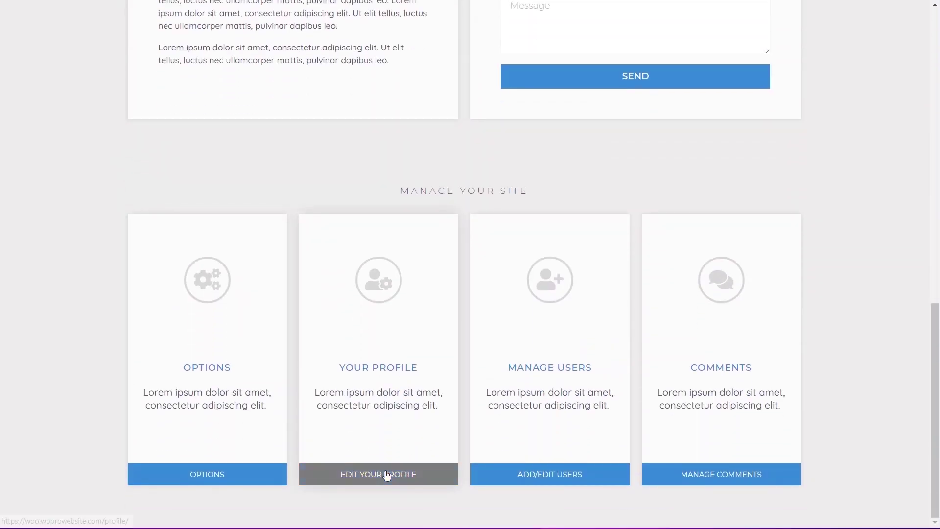
pyautogui.click(382, 471)
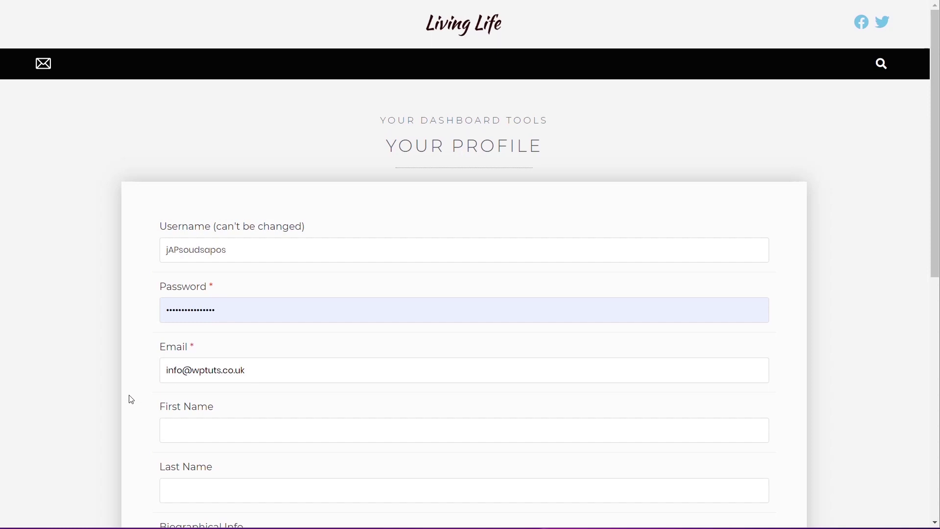
pyautogui.scroll(-2, 131, 402)
pyautogui.scroll(-2, 130, 404)
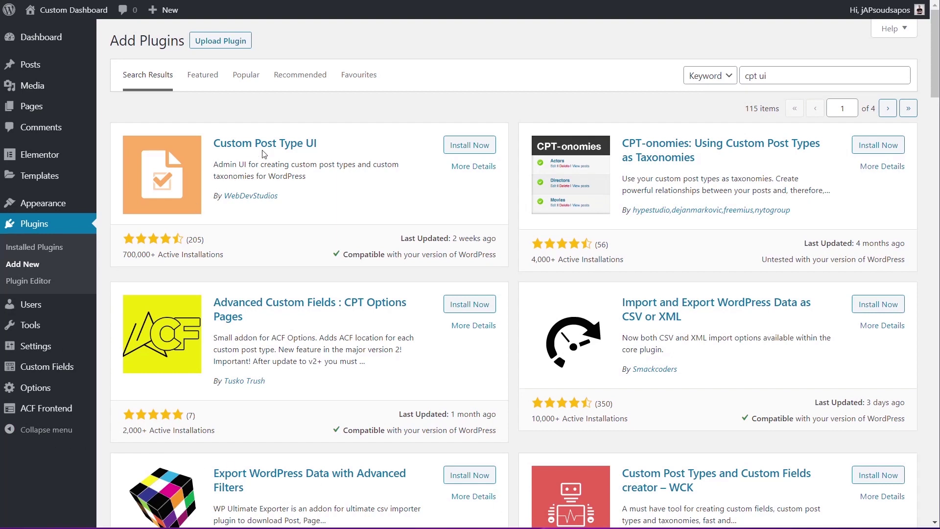
# - Install and activate the Custom Post Type UI plugin
pyautogui.click(461, 151)
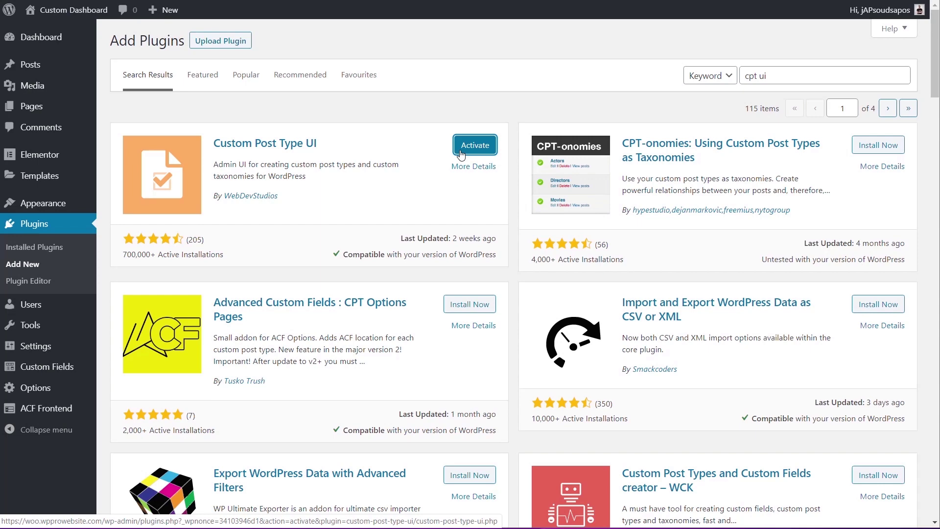
pyautogui.click(460, 154)
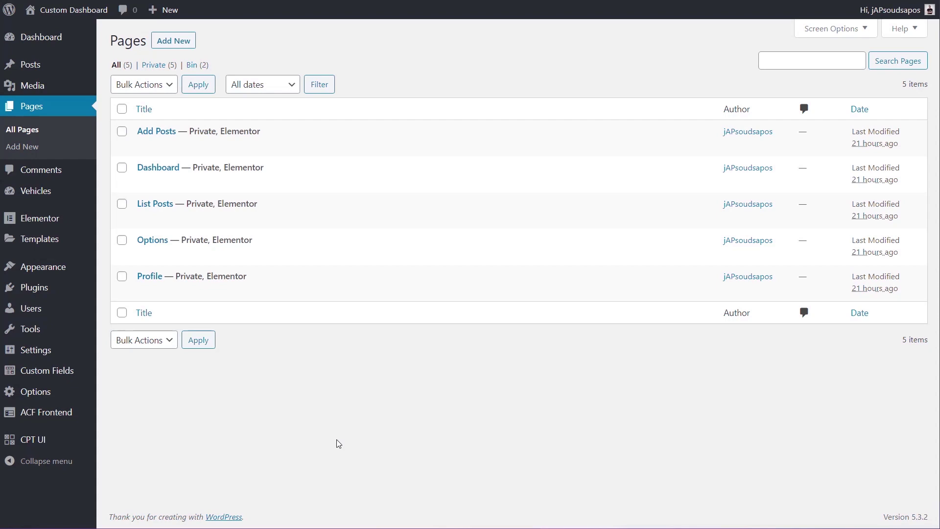
# - Publish a new private page titled 'Add Vehicle' and open it in Elementor
pyautogui.click(172, 39)
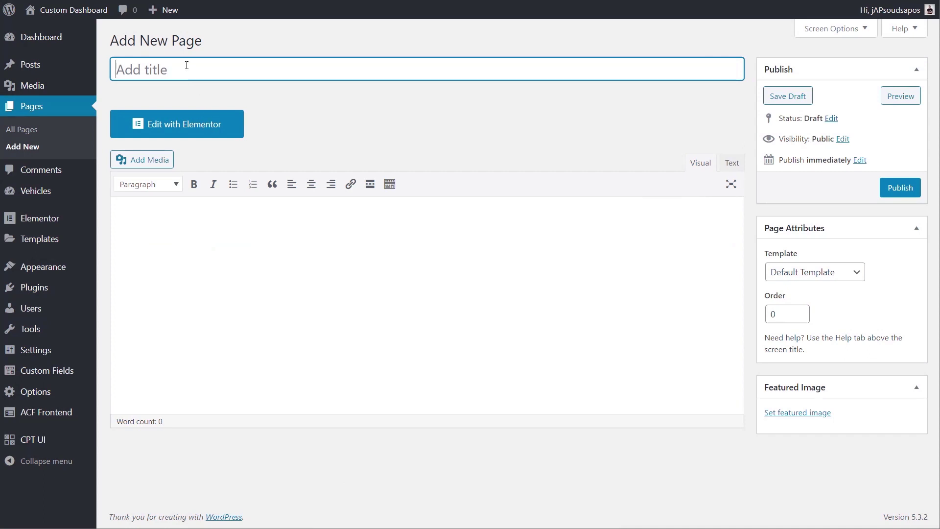
pyautogui.write('Add Vehicle')
pyautogui.click(842, 139)
pyautogui.click(775, 176)
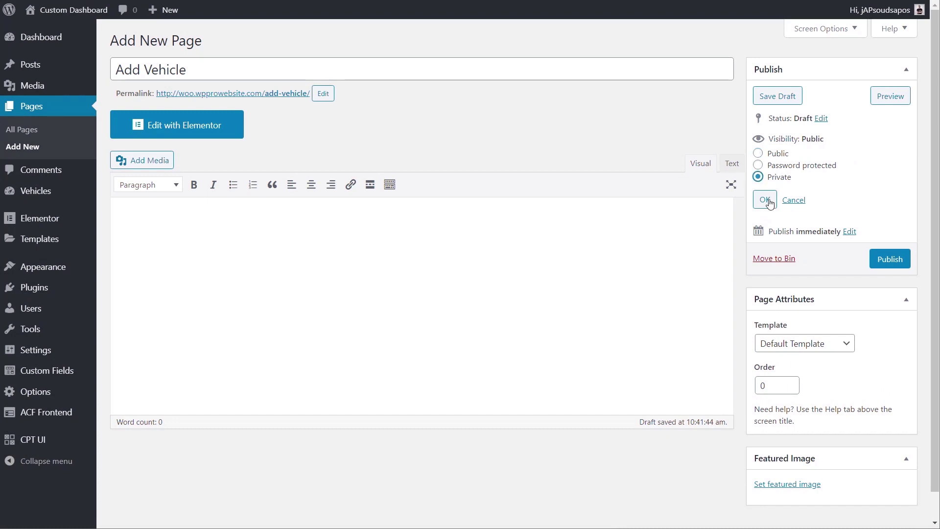
pyautogui.click(765, 199)
pyautogui.click(916, 196)
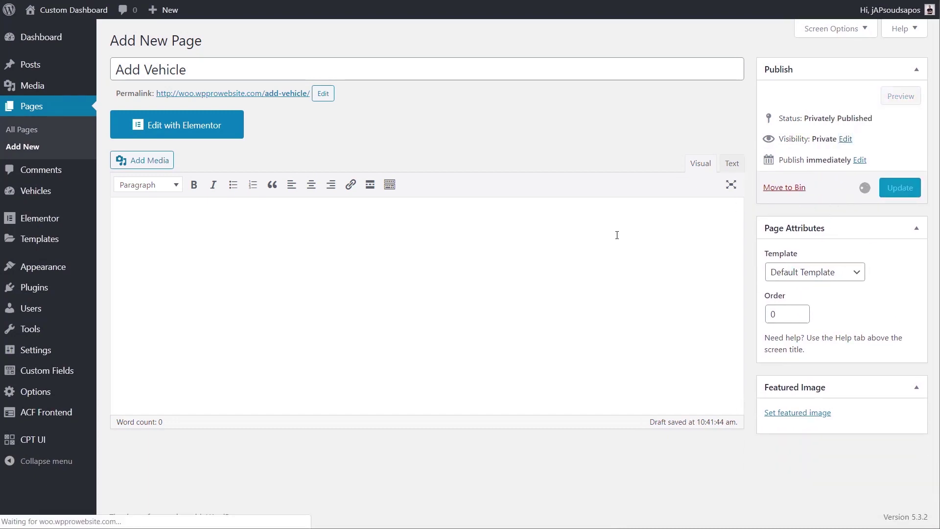
pyautogui.click(192, 163)
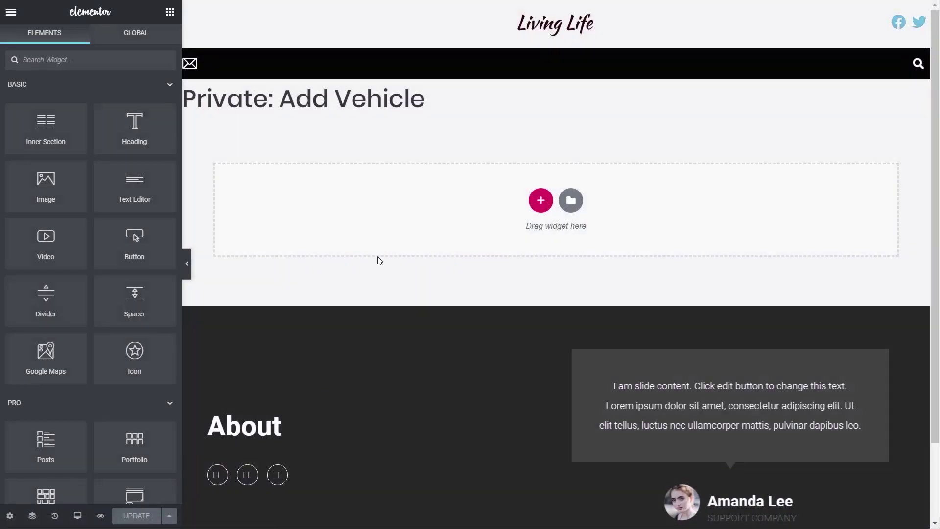
# - Hide the page title and paste the Submit a New Vehicle heading section above the empty section
pyautogui.click(10, 516)
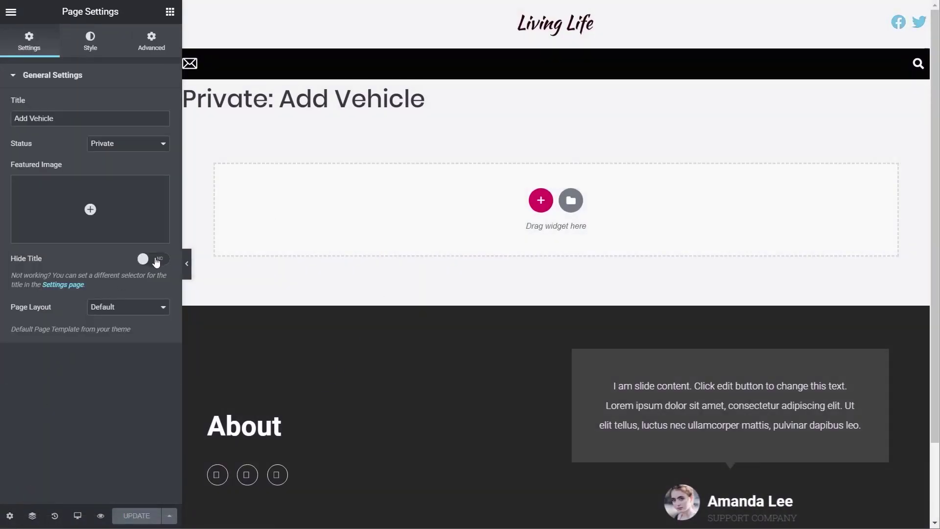
pyautogui.click(149, 259)
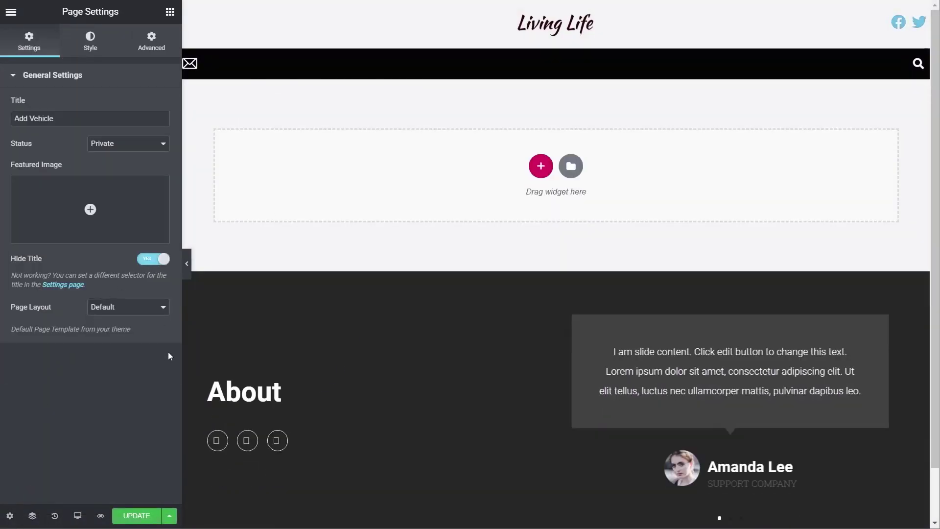
pyautogui.rightClick(310, 171)
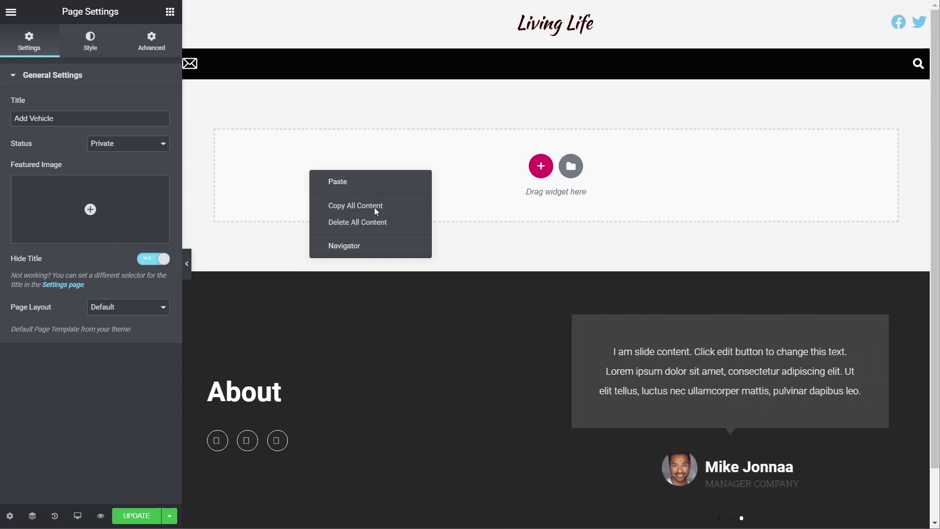
pyautogui.click(334, 183)
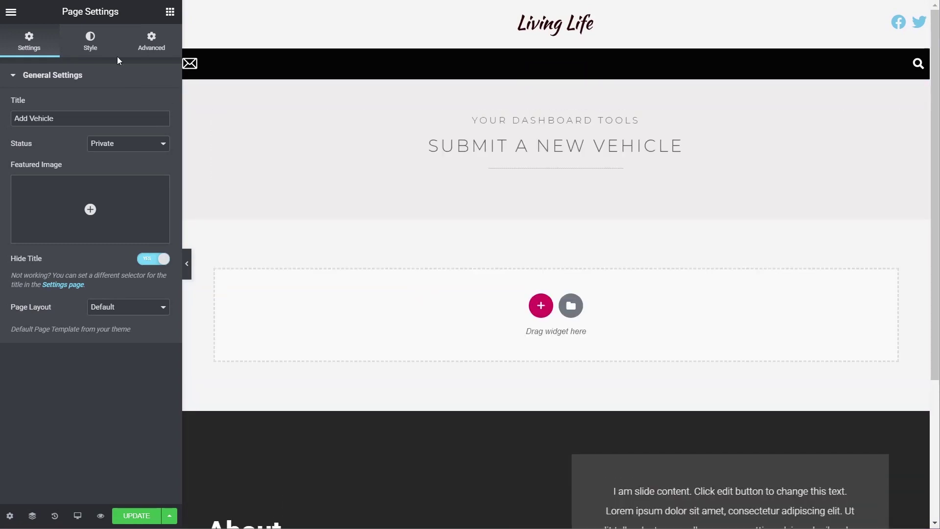
pyautogui.click(166, 18)
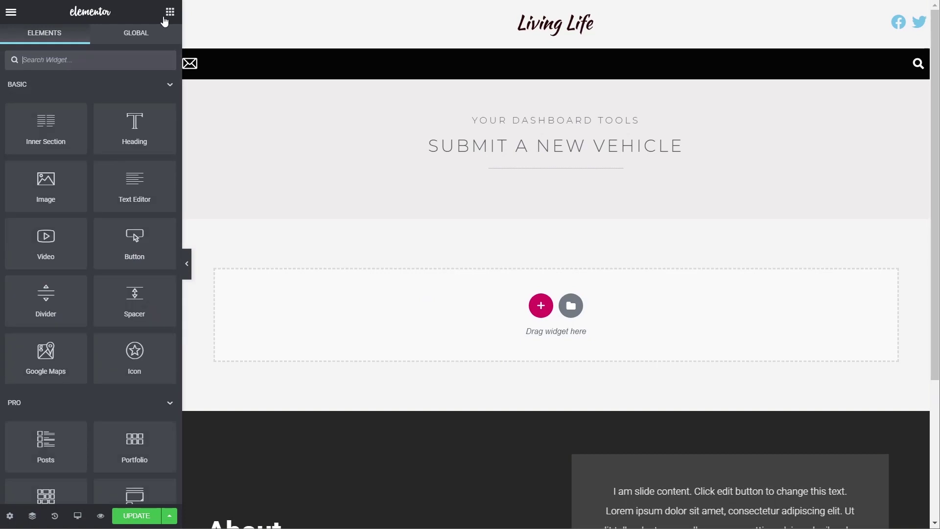
pyautogui.click(89, 61)
# - Place an ACF Frontend Form on the page and set its Main Action to New Post
pyautogui.write('fron')
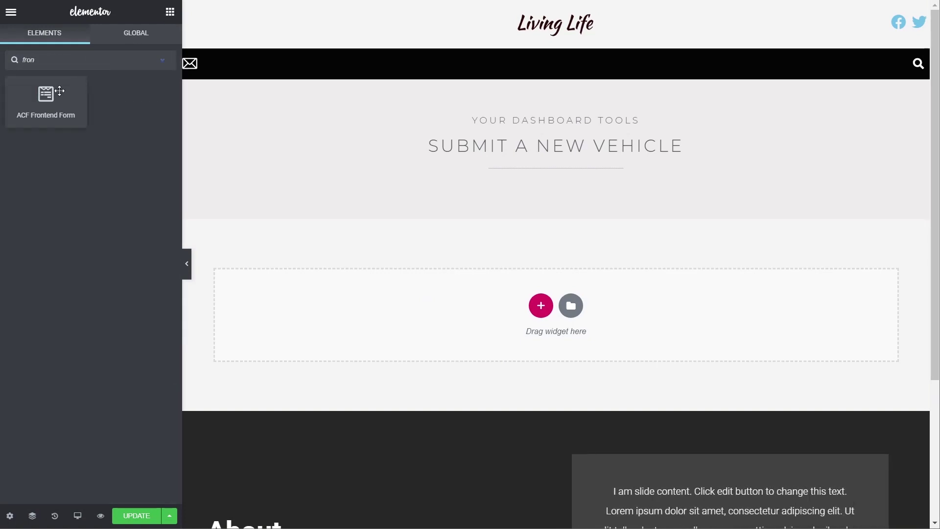
pyautogui.moveTo(58, 93); pyautogui.dragTo(541, 203)
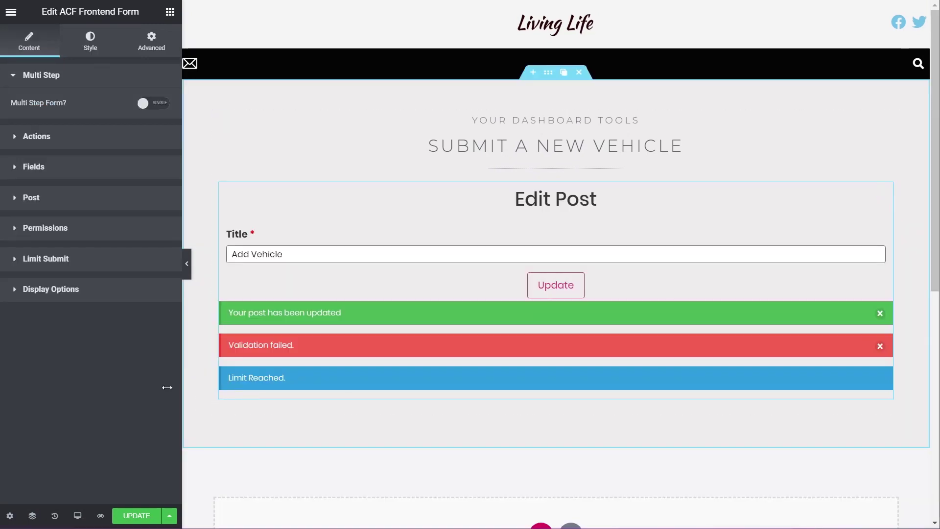
pyautogui.click(35, 136)
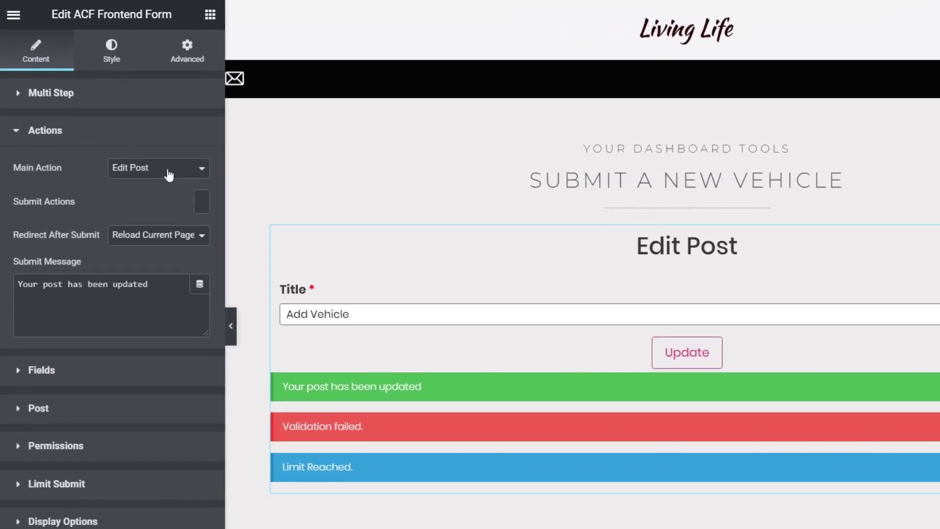
pyautogui.click(143, 147)
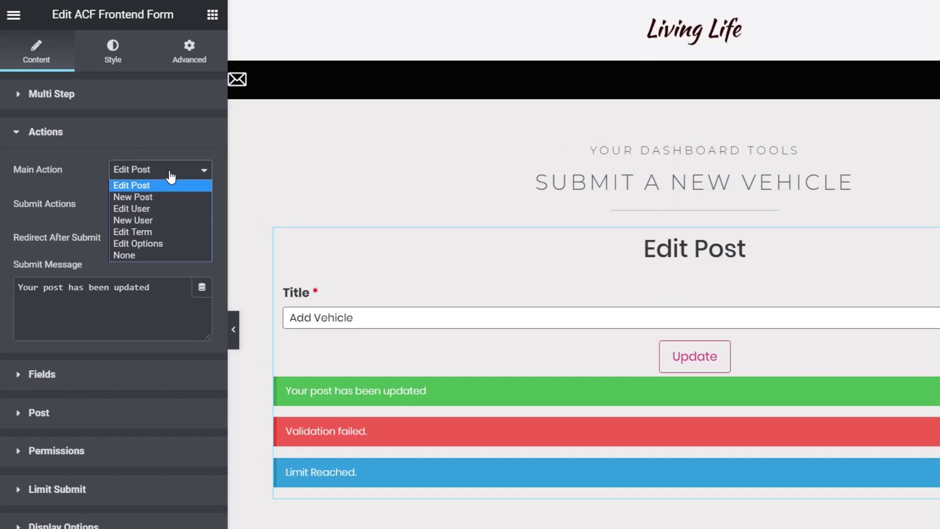
pyautogui.click(161, 196)
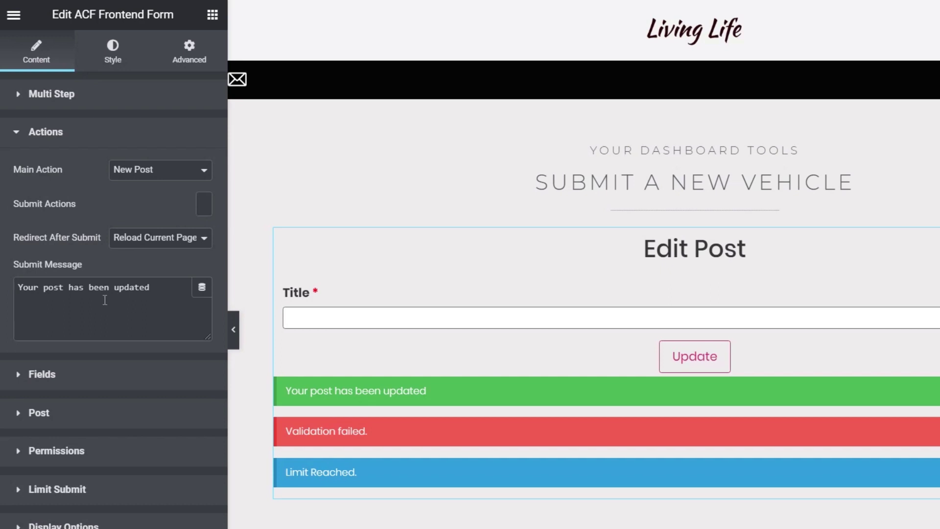
# - Replace the submit message with the pasted vehicle-approval message
pyautogui.hotkey('ctrl', 'a')
pyautogui.write('Your vehicle has been added and once approved, will be available on the website.')
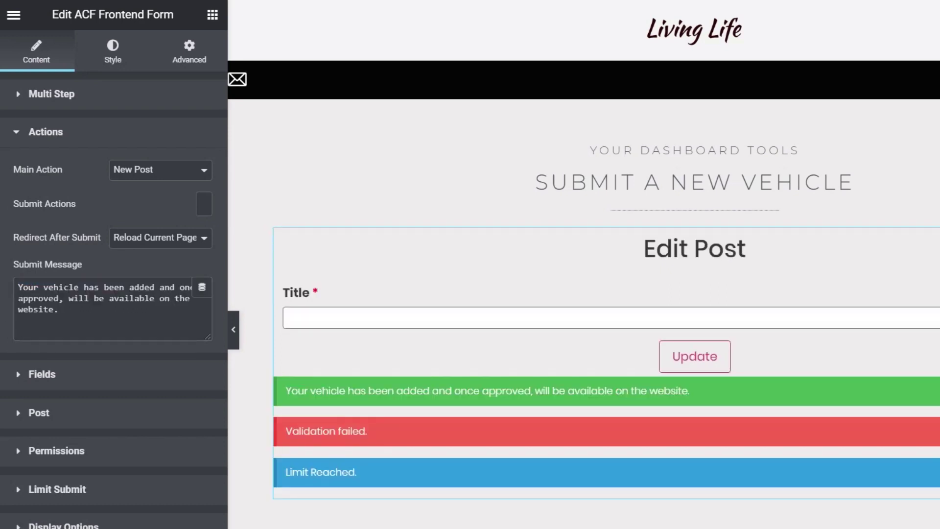
pyautogui.click(39, 380)
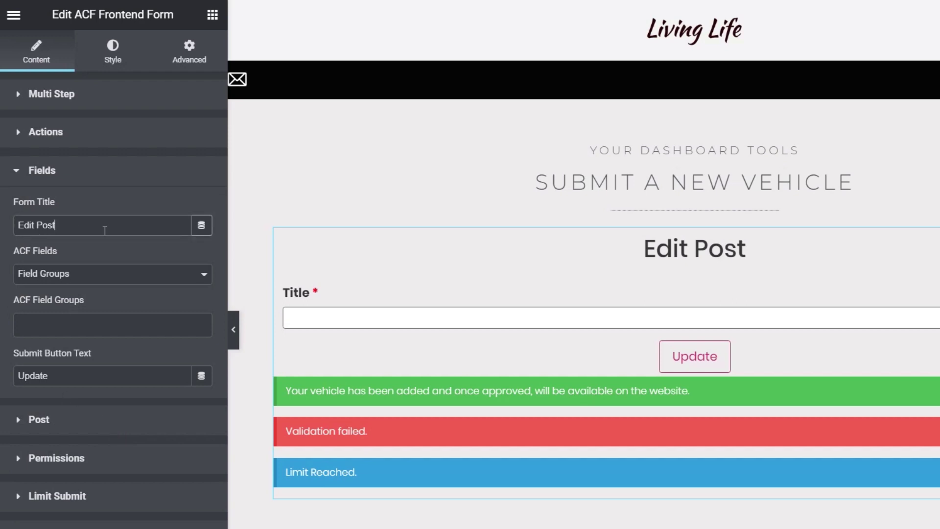
# - Remove the Edit Post title and source the form's fields from the Vehicle Details field group
pyautogui.moveTo(105, 230); pyautogui.dragTo(7, 230)
pyautogui.press('BackSpace')
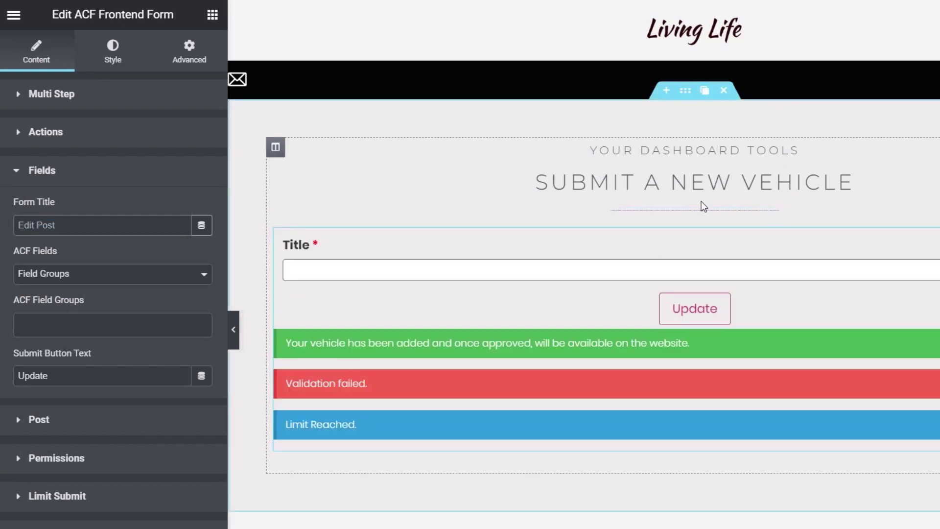
pyautogui.click(83, 277)
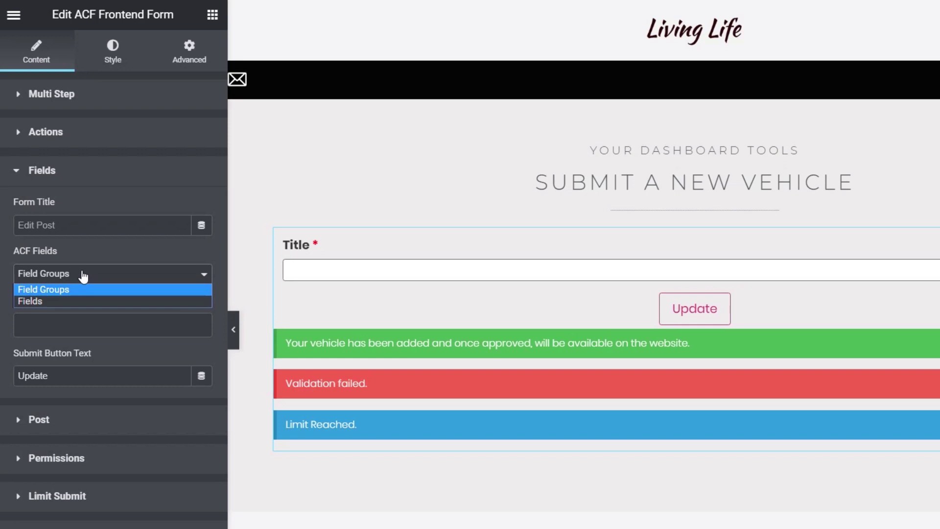
pyautogui.click(34, 301)
pyautogui.click(60, 326)
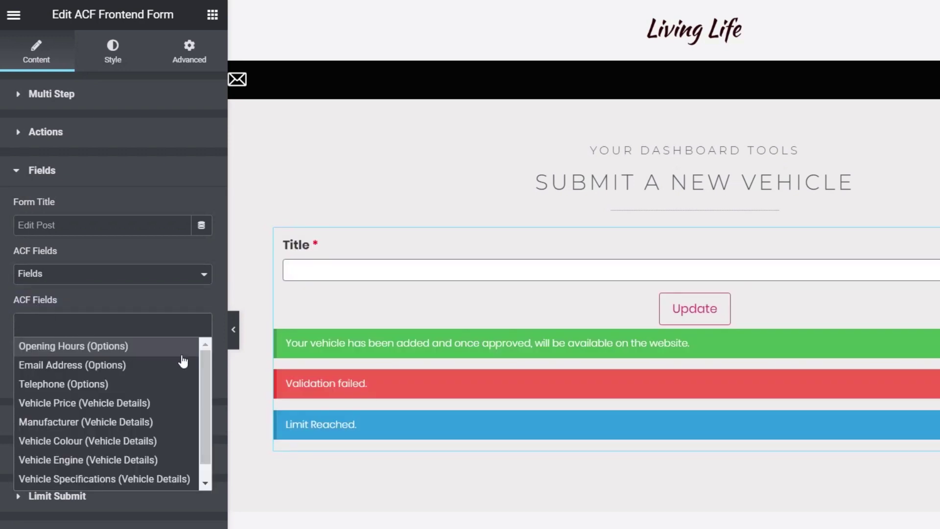
pyautogui.moveTo(203, 368)
pyautogui.mouseDown()
pyautogui.moveTo(203, 391)
pyautogui.moveTo(204, 366)
pyautogui.mouseUp()
pyautogui.click(60, 272)
pyautogui.click(60, 272)
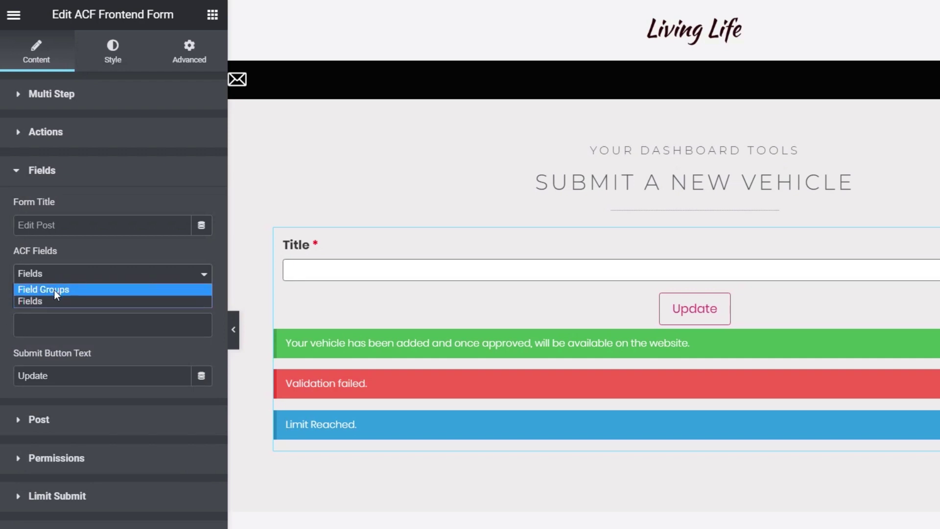
pyautogui.click(54, 290)
pyautogui.click(83, 327)
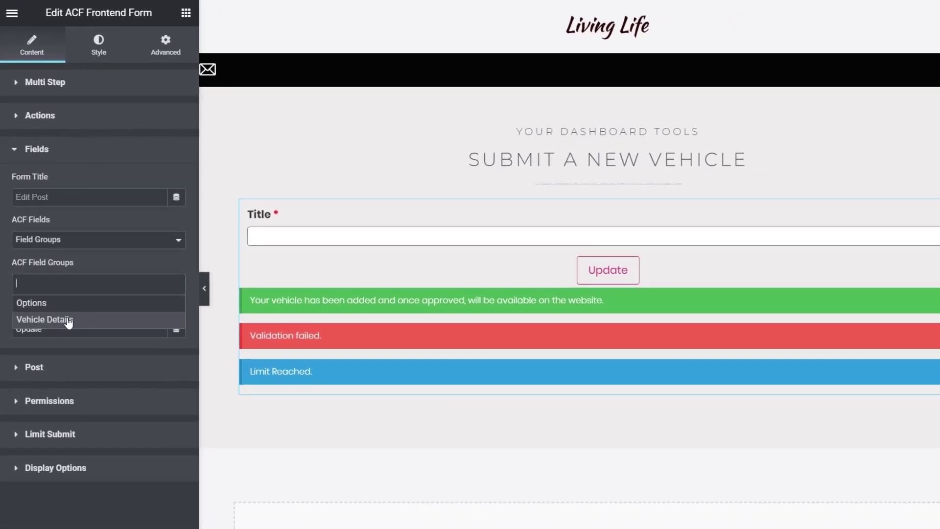
pyautogui.click(78, 365)
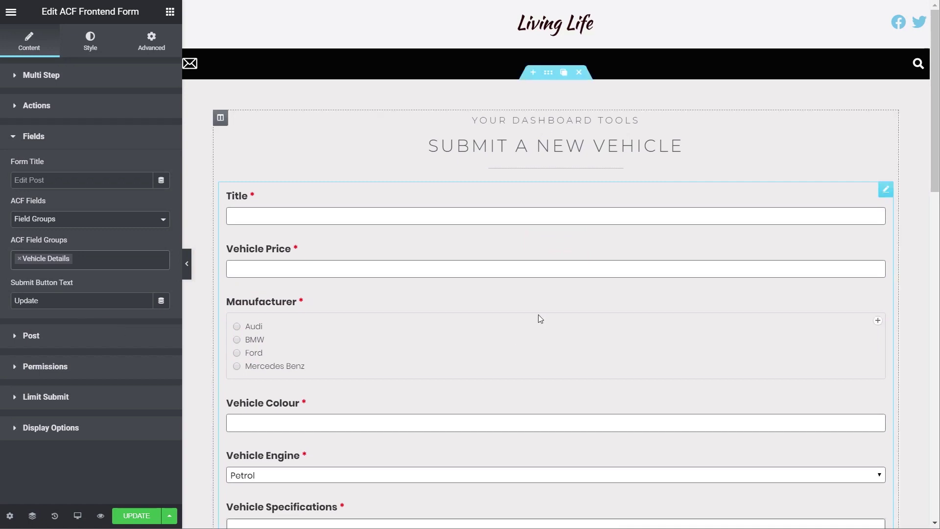
# - Change the submit button text from Update to 'Add New'
pyautogui.scroll(-9, 539, 307)
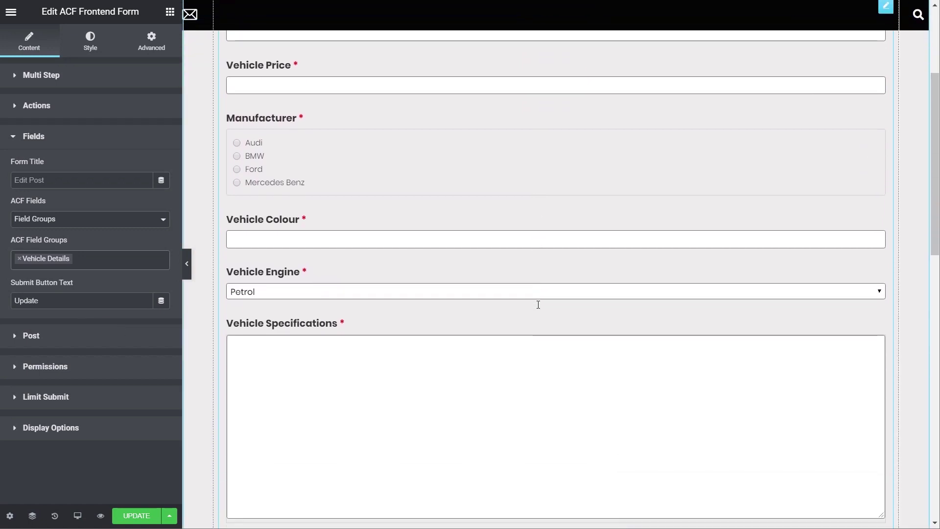
pyautogui.scroll(-2, 538, 304)
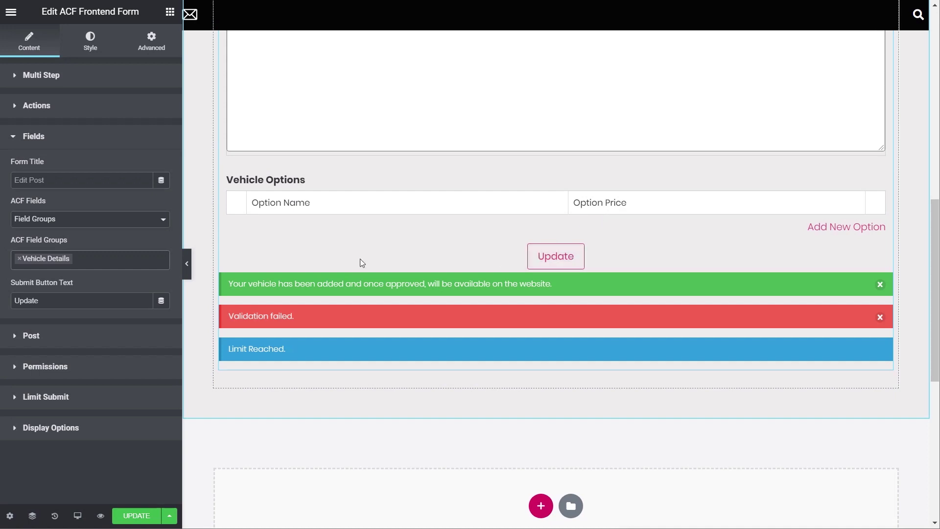
pyautogui.doubleClick(47, 300)
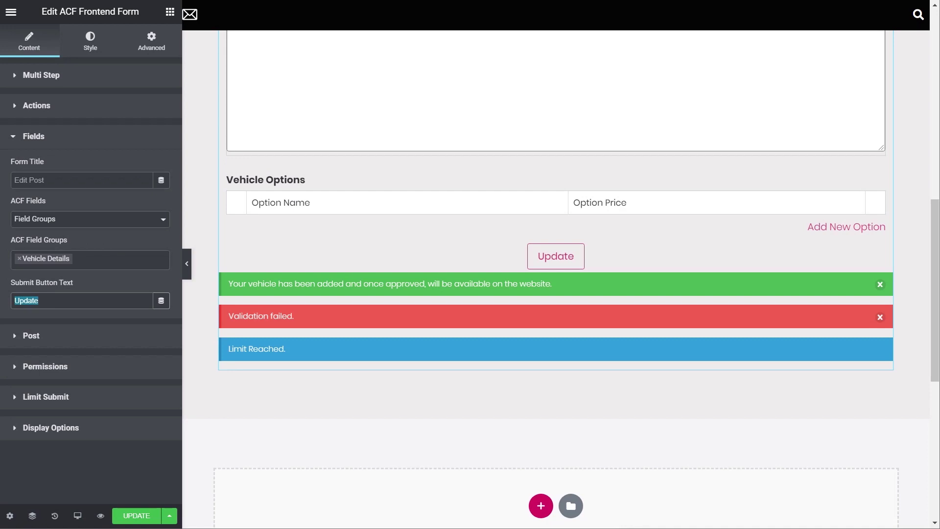
pyautogui.write('Add New')
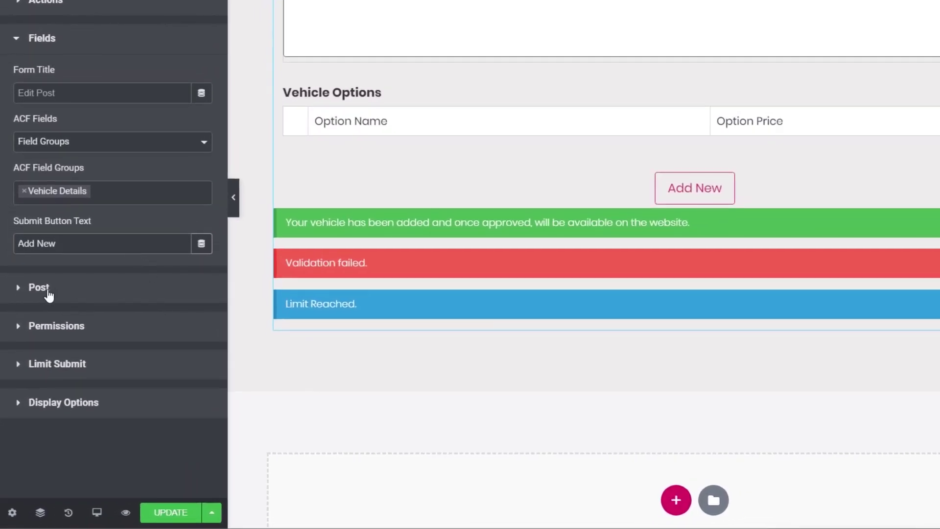
# - Relabel the form's post title field as 'Vehicle Name'
pyautogui.click(38, 287)
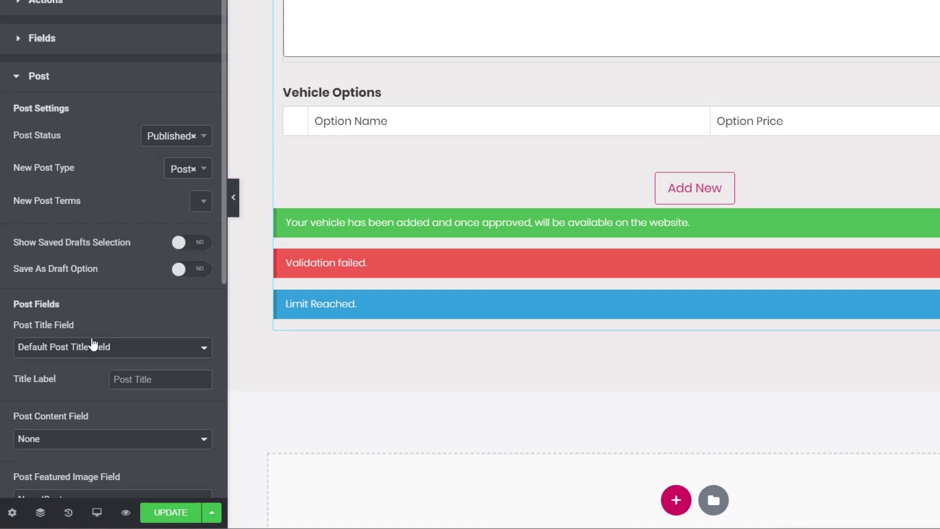
pyautogui.scroll(10, 342, 365)
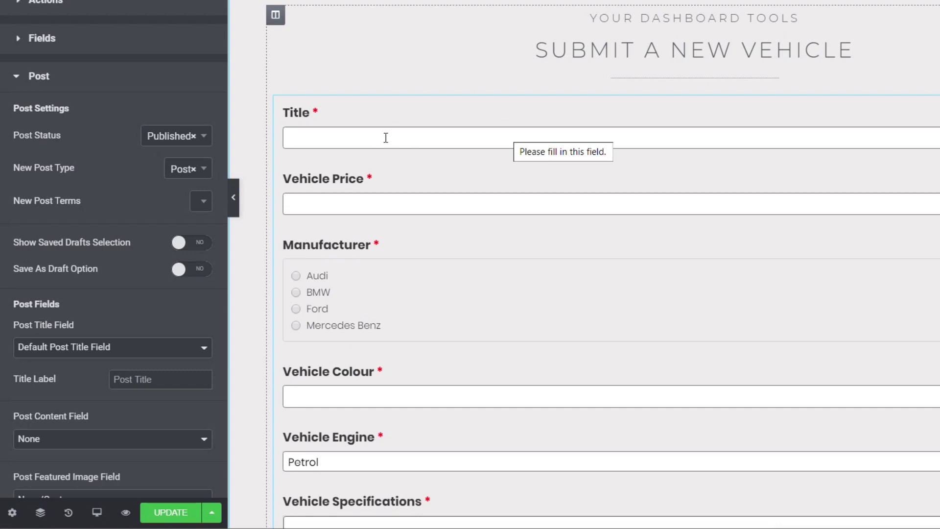
pyautogui.scroll(-2, 134, 371)
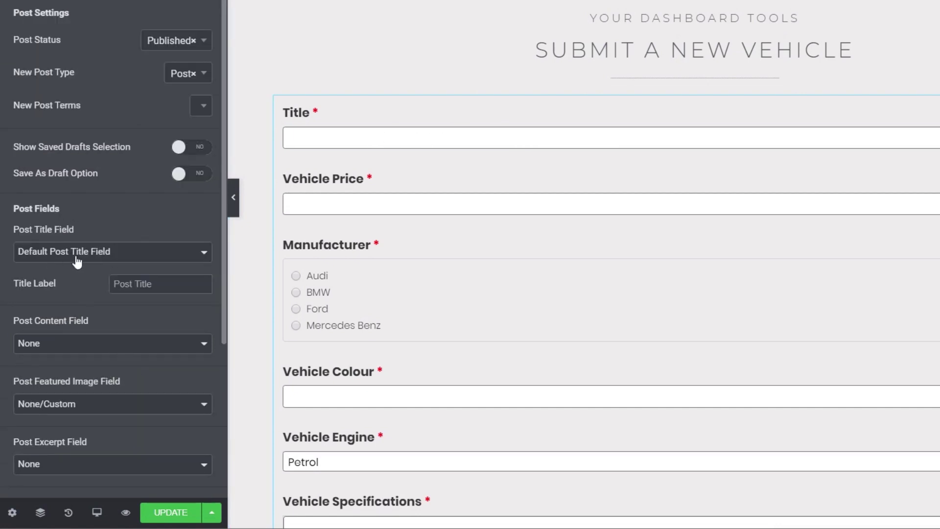
pyautogui.scroll(-2, 153, 302)
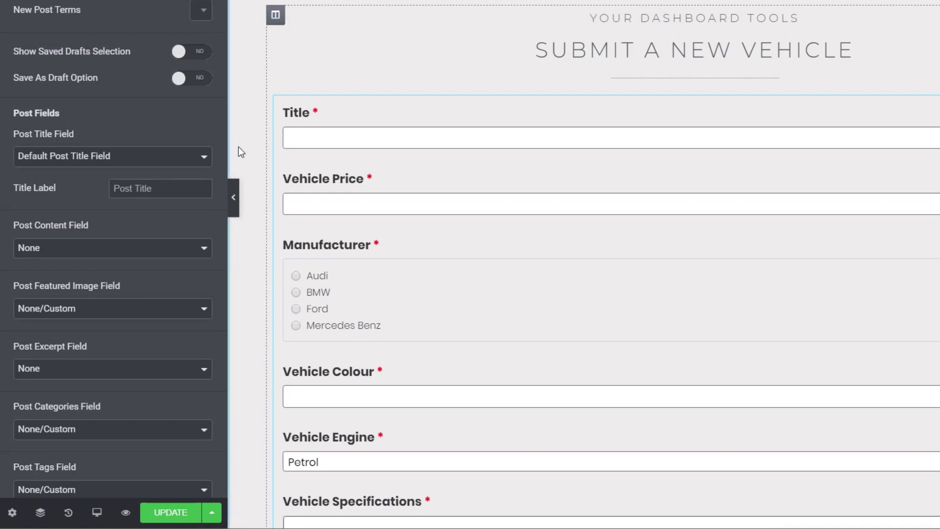
pyautogui.click(127, 189)
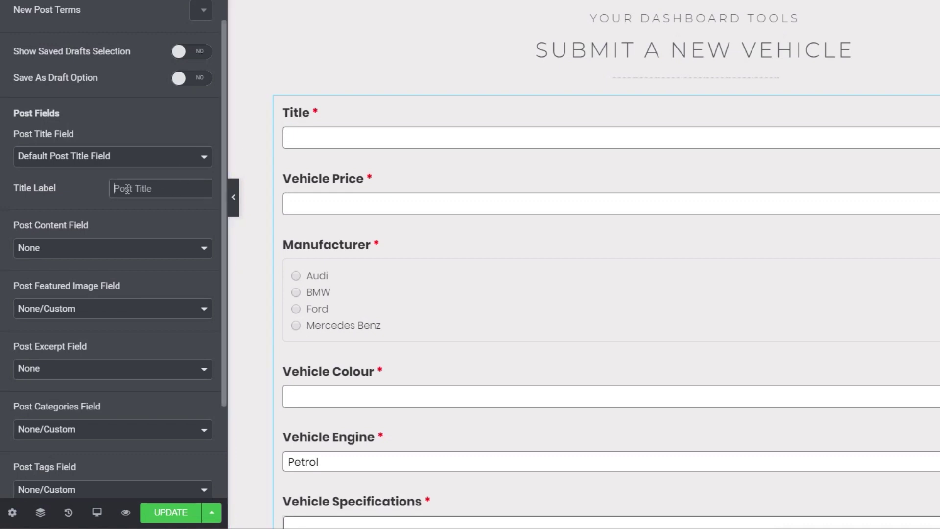
pyautogui.write('Vehicle N')
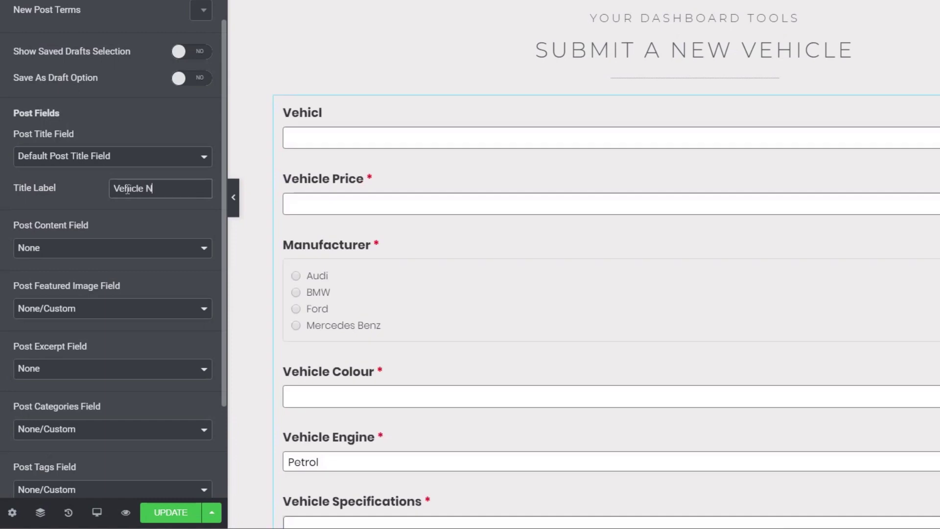
pyautogui.write('ame')
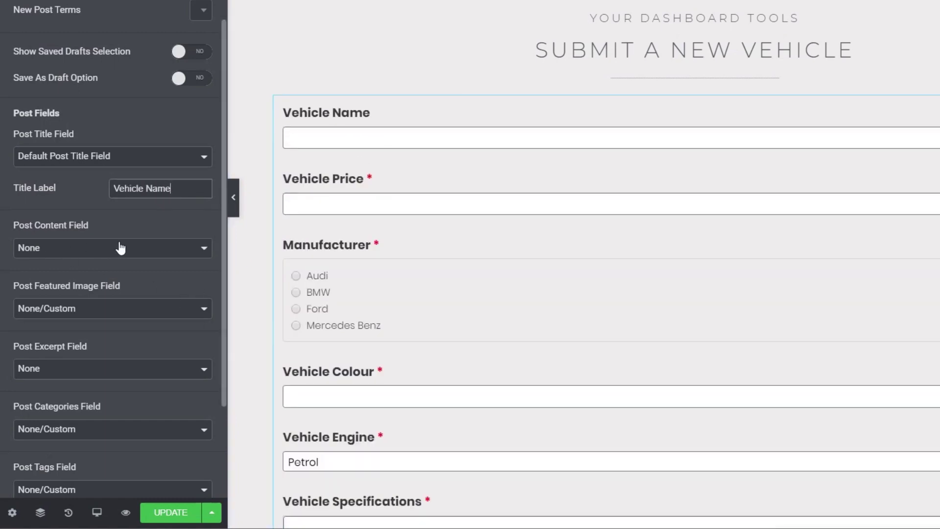
# - Add the default post content field to the form, labelled 'Description'
pyautogui.click(93, 248)
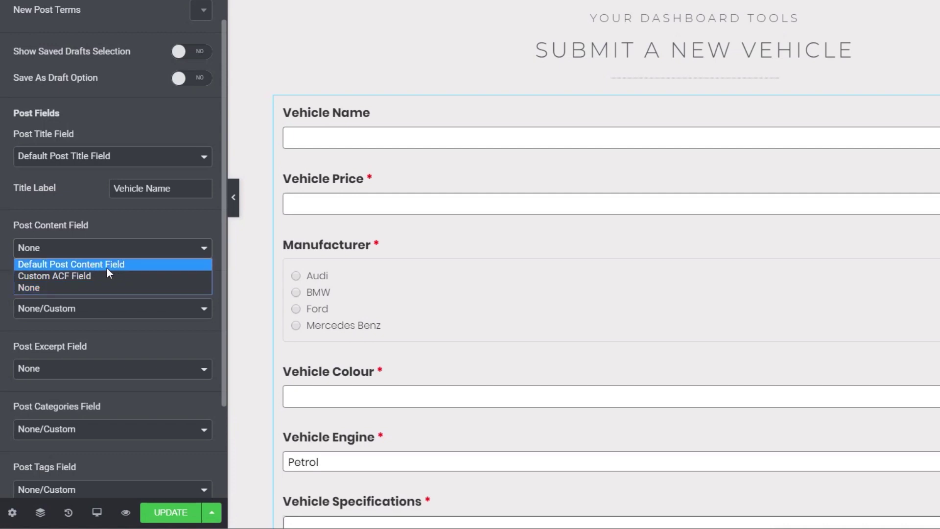
pyautogui.click(107, 264)
pyautogui.scroll(-2, 109, 266)
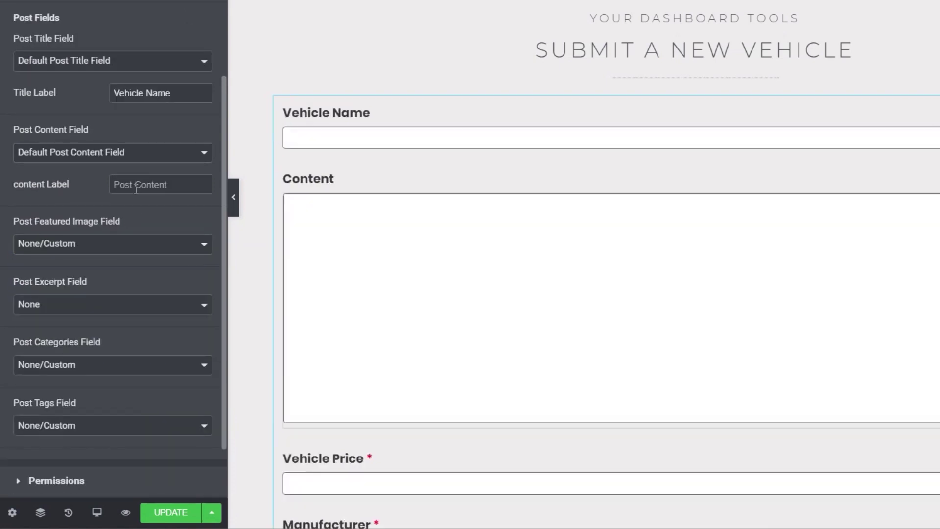
pyautogui.click(141, 189)
pyautogui.write('Description')
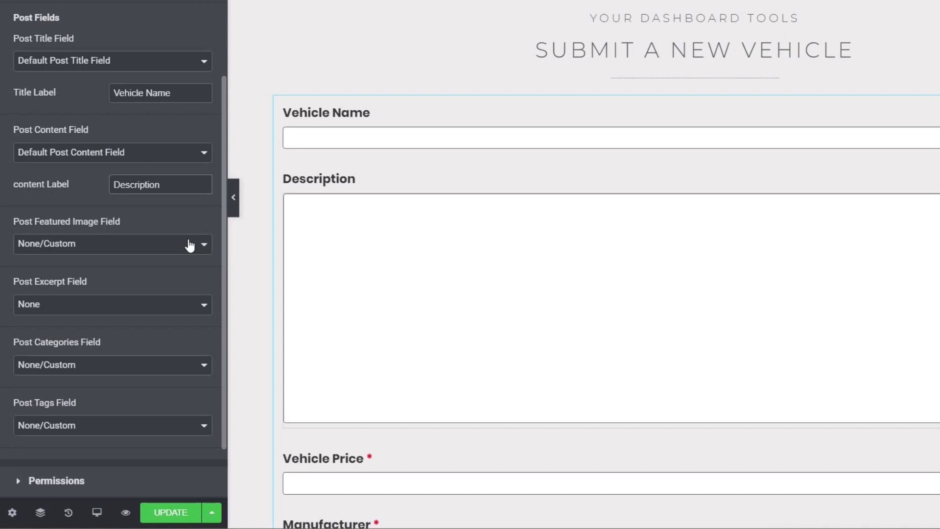
# - Add the default Featured Image field to the form
pyautogui.click(132, 249)
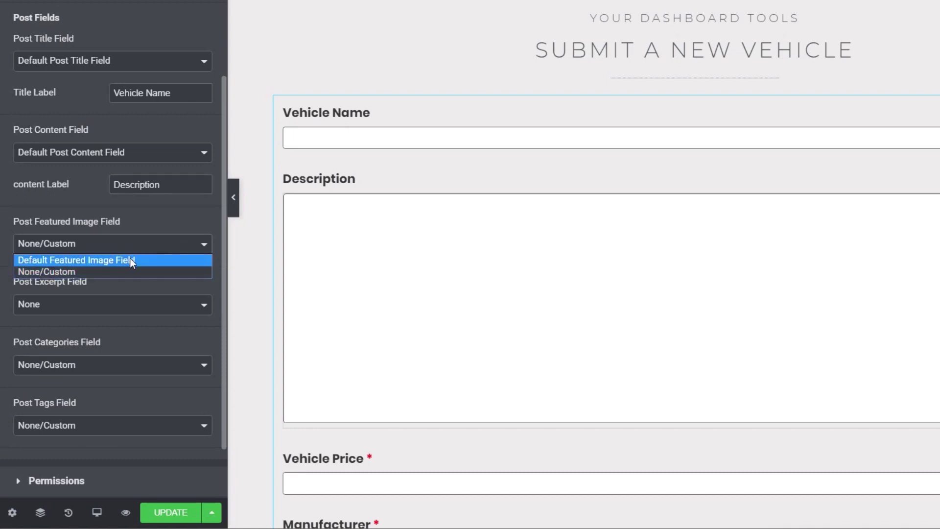
pyautogui.click(130, 260)
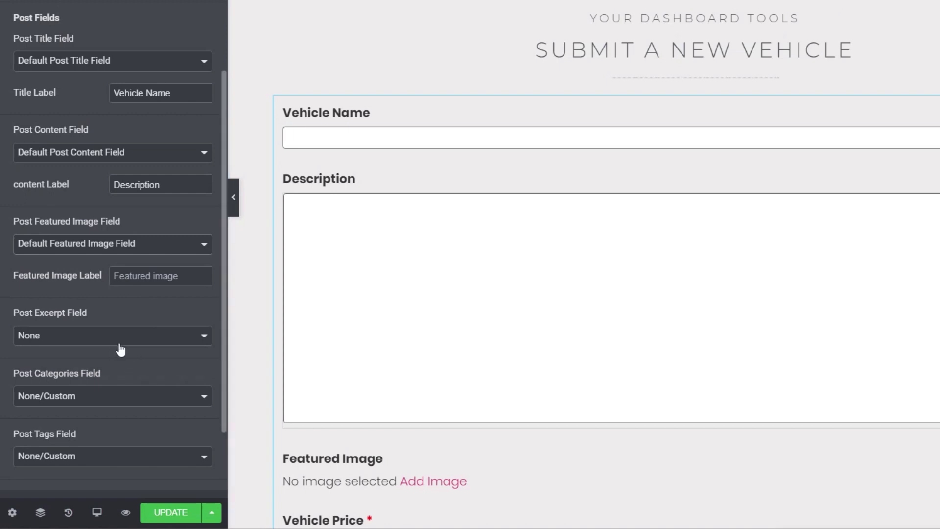
pyautogui.scroll(-2, 122, 350)
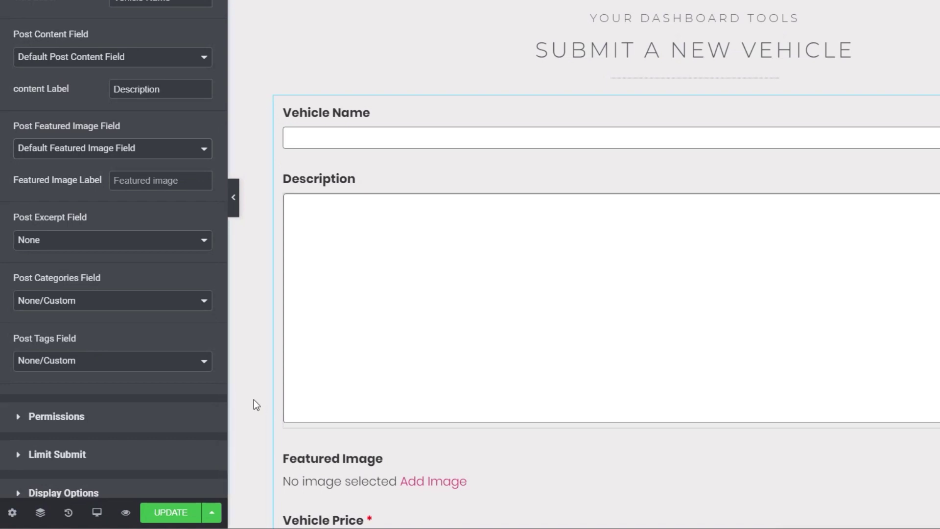
pyautogui.scroll(-5, 639, 325)
pyautogui.scroll(-5, 641, 326)
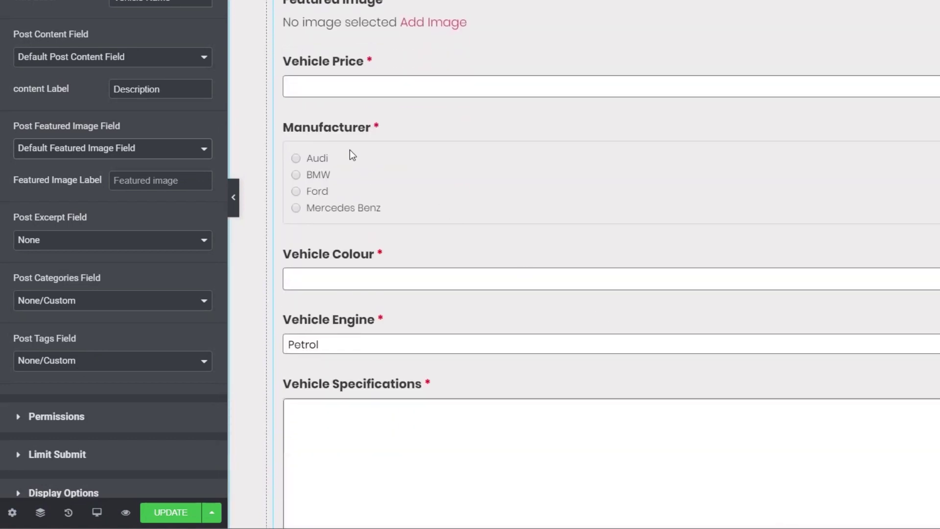
pyautogui.scroll(-5, 495, 316)
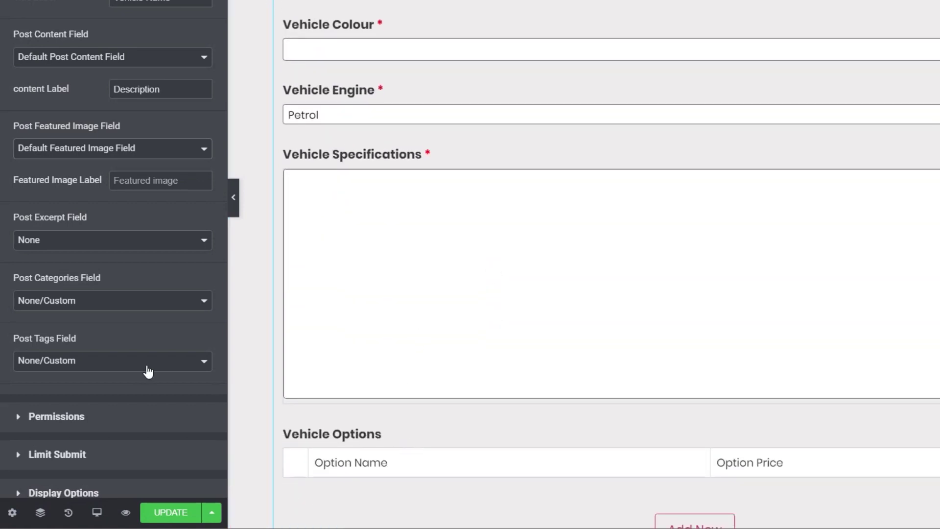
# - Add Editor to the allowed roles and clear the user restriction so it shows All
pyautogui.click(62, 416)
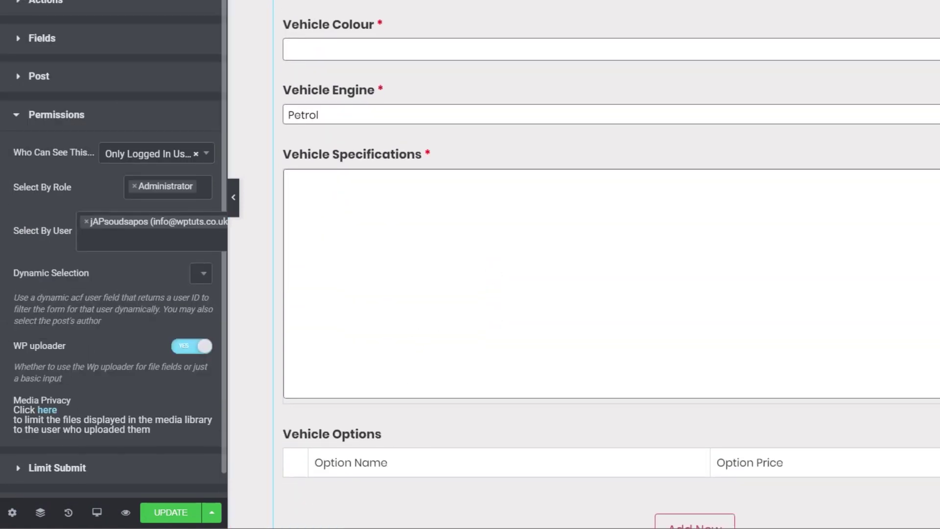
pyautogui.click(199, 188)
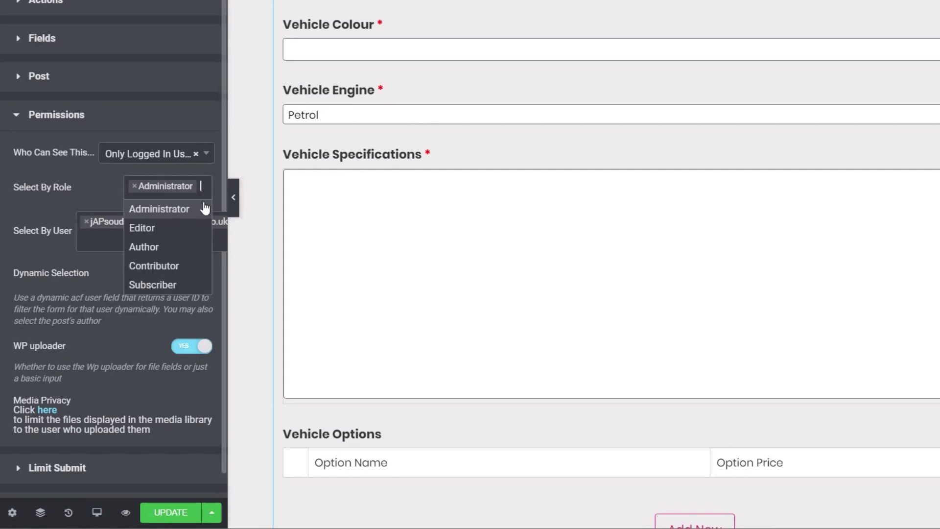
pyautogui.click(139, 226)
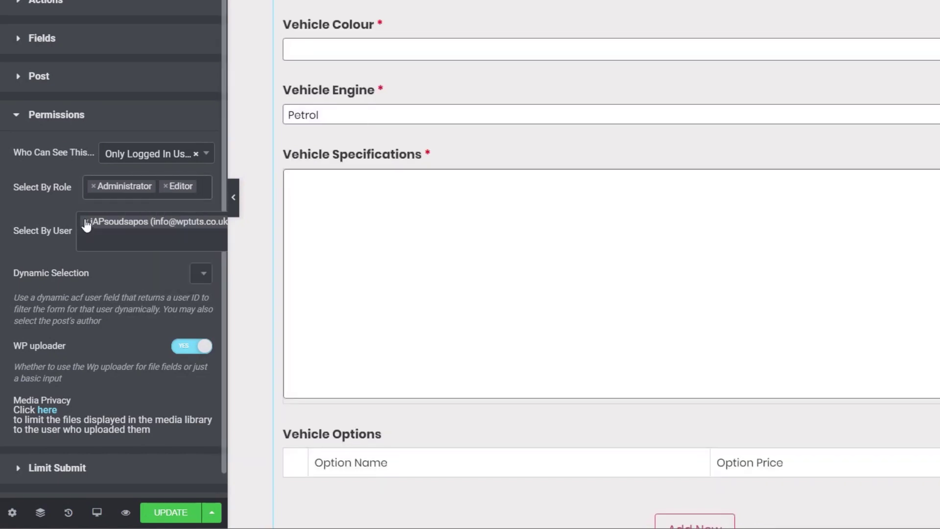
pyautogui.click(88, 224)
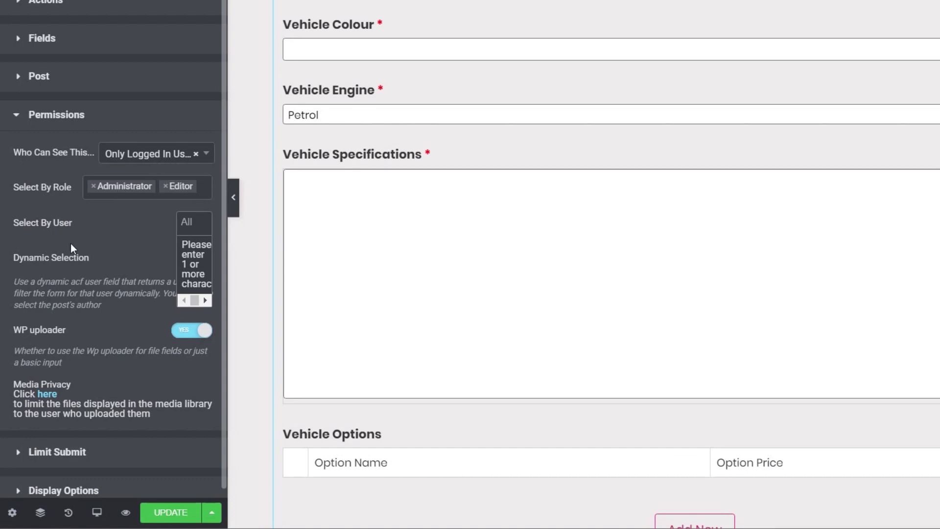
pyautogui.click(131, 250)
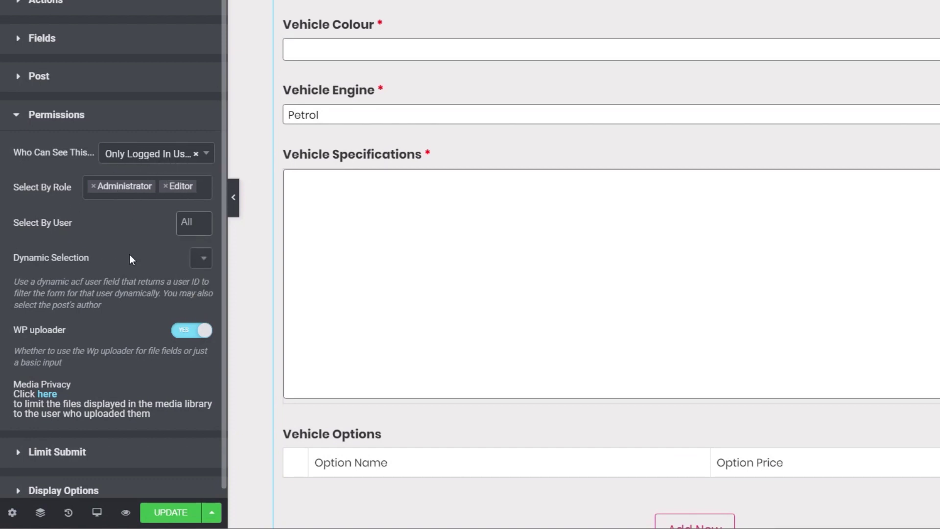
pyautogui.scroll(-1, 127, 396)
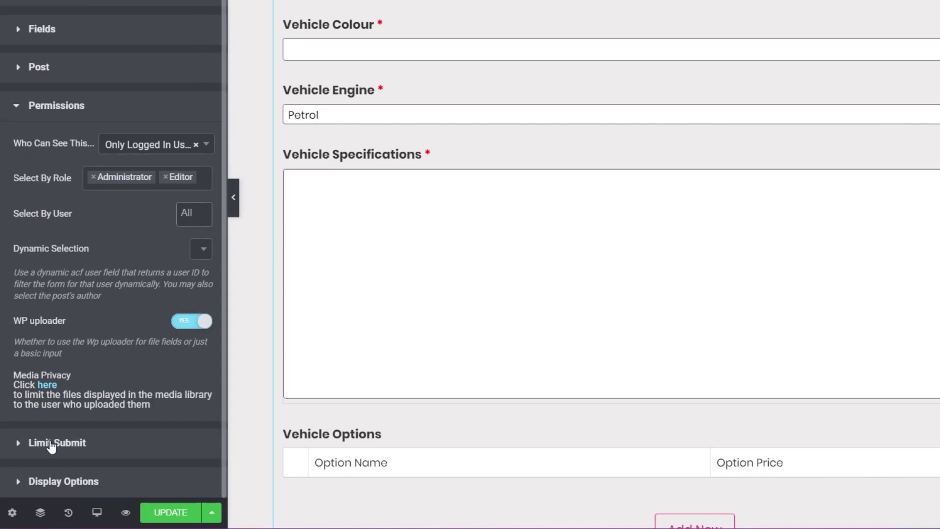
pyautogui.click(52, 444)
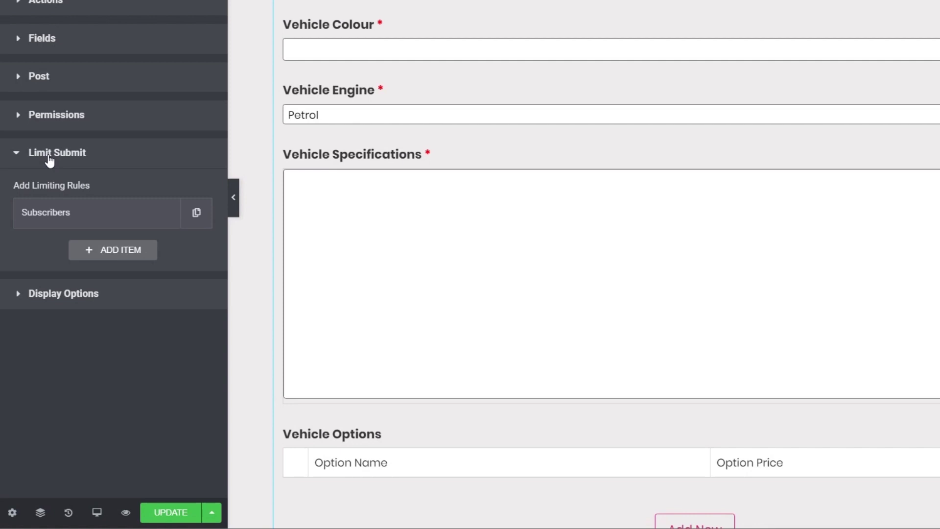
pyautogui.click(48, 220)
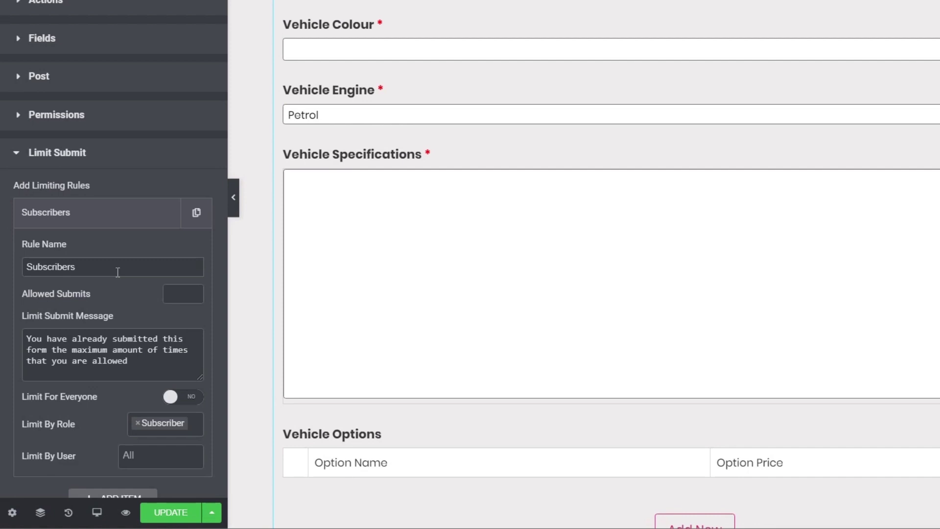
pyautogui.click(64, 158)
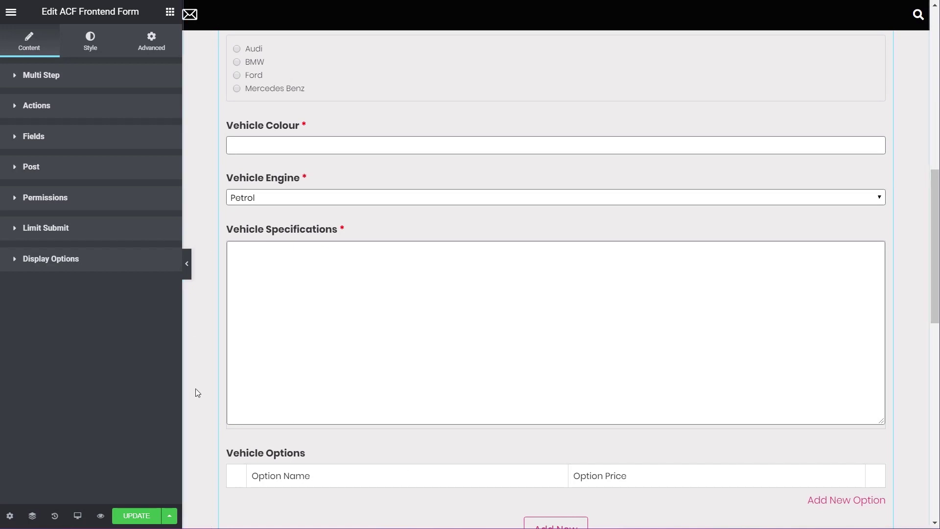
# - Paste the copied style onto the Submit a New Vehicle ACF Frontend Form widget
pyautogui.scroll(1, 575, 328)
pyautogui.scroll(12, 575, 328)
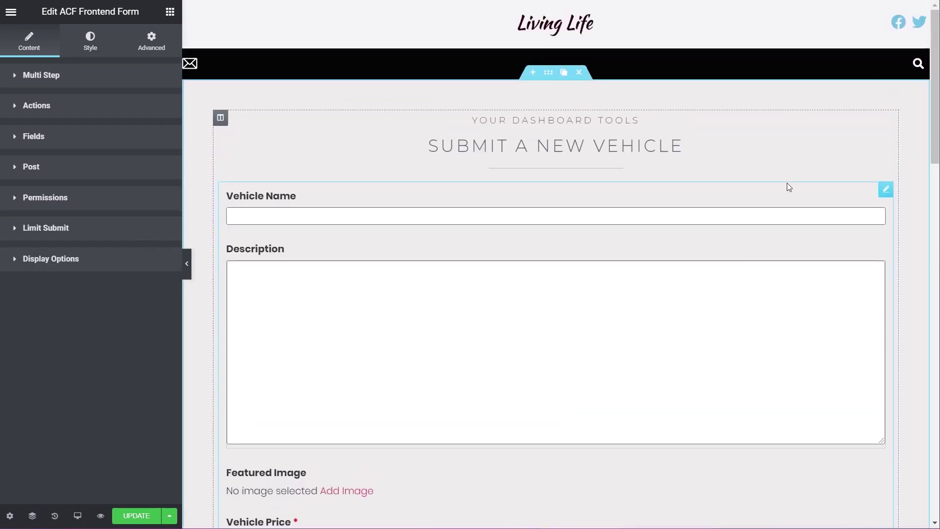
pyautogui.rightClick(810, 196)
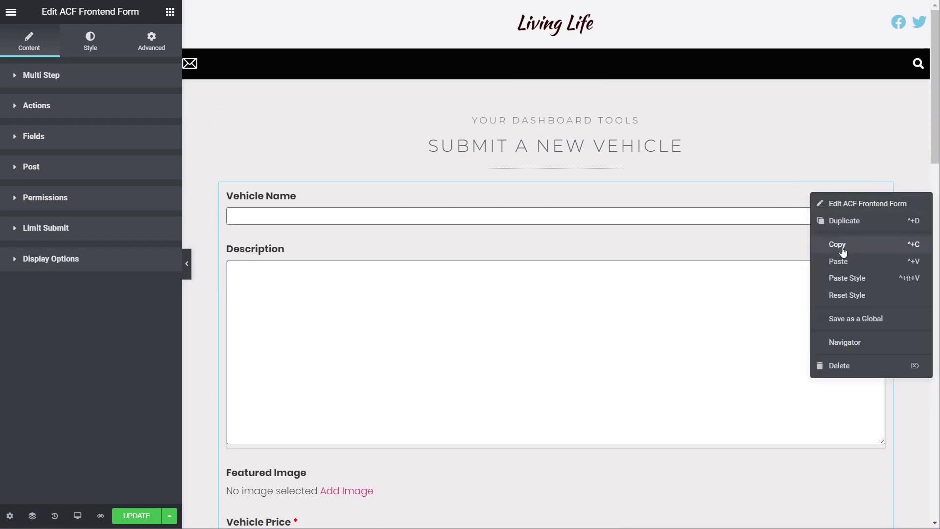
pyautogui.click(844, 277)
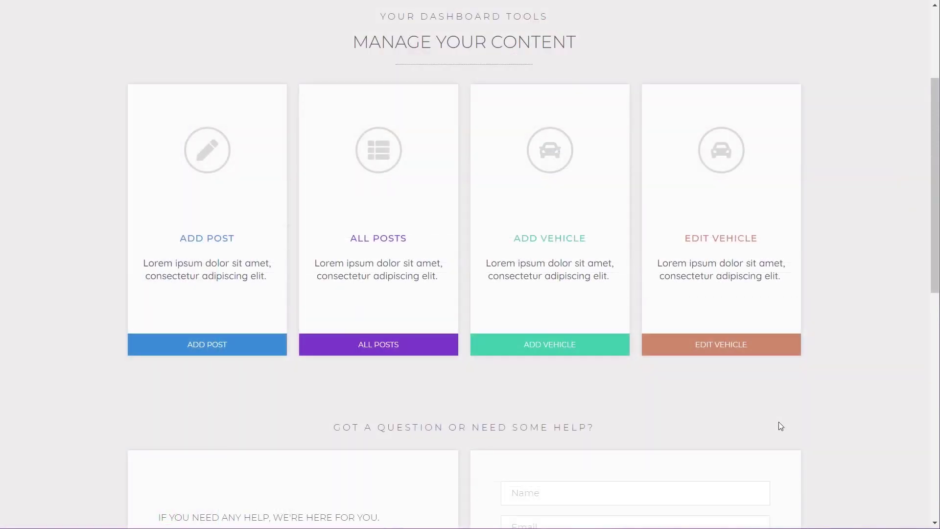
# - Open Add Vehicle from the dashboard and scroll through the Submit a New Vehicle form
pyautogui.click(559, 346)
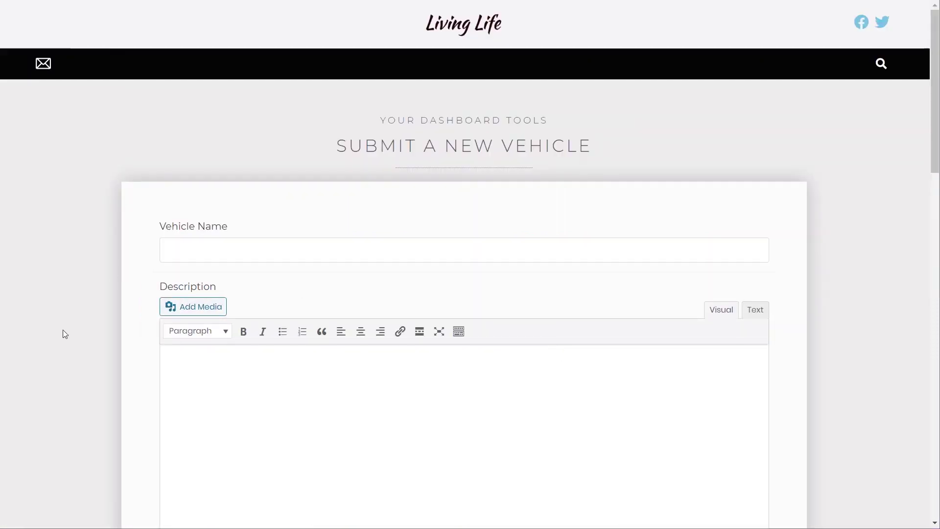
pyautogui.scroll(-3, 63, 330)
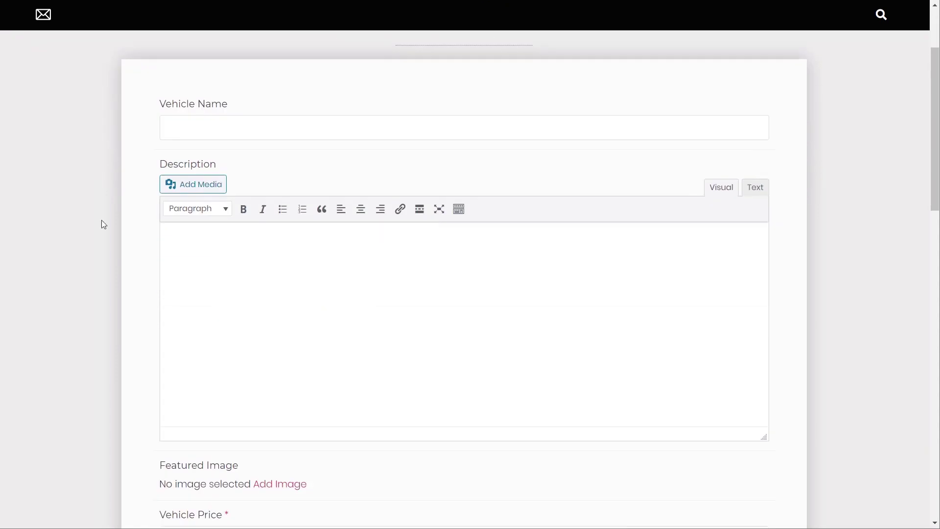
pyautogui.scroll(-12, 80, 286)
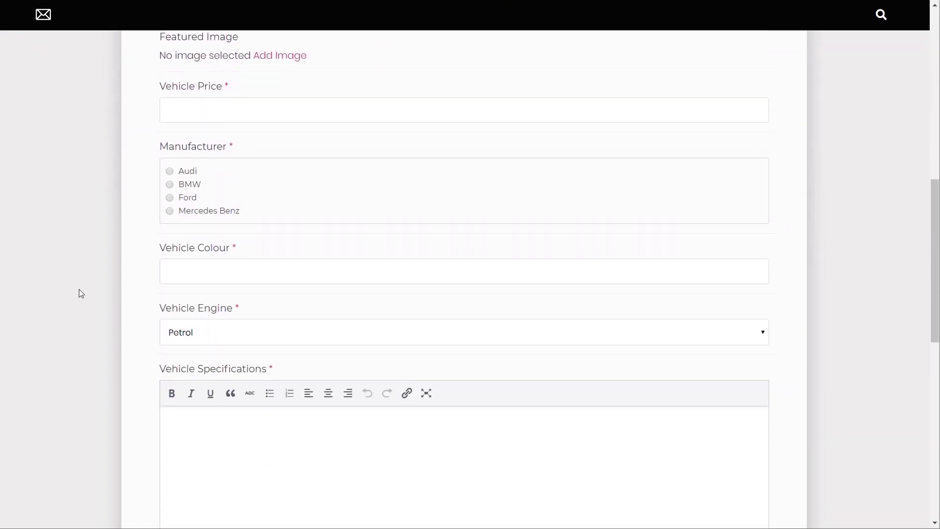
pyautogui.scroll(-4, 79, 289)
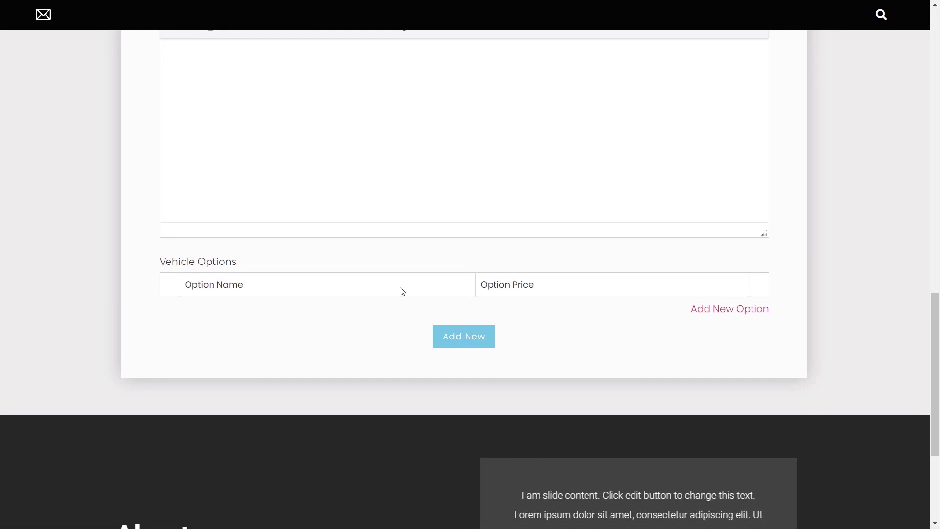
pyautogui.scroll(20, 641, 310)
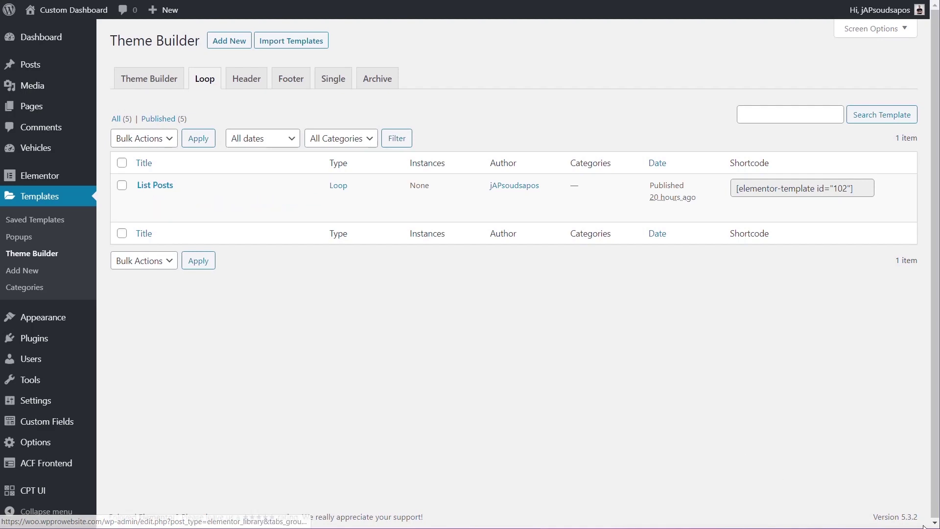
# - Create a new Theme Builder Loop template named 'Vehicle Loop'
pyautogui.click(228, 41)
pyautogui.click(536, 317)
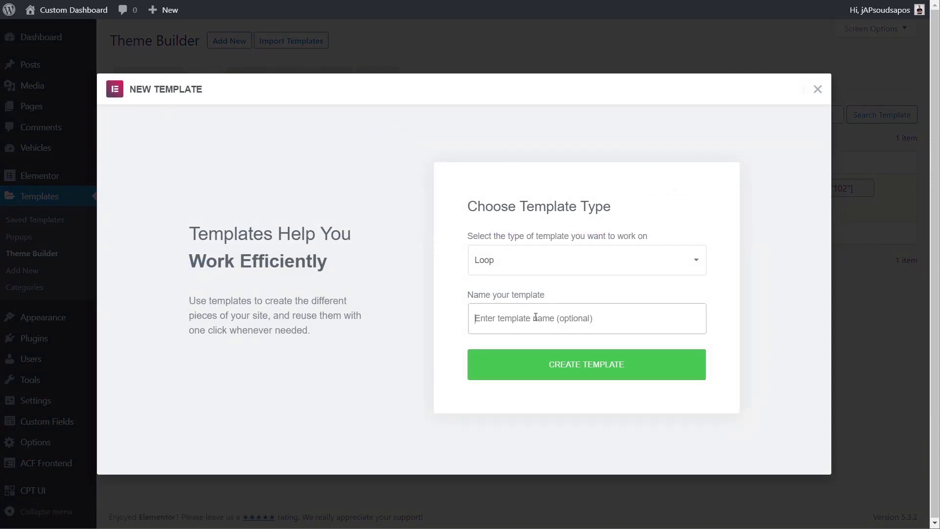
pyautogui.write('Vehicle Lo')
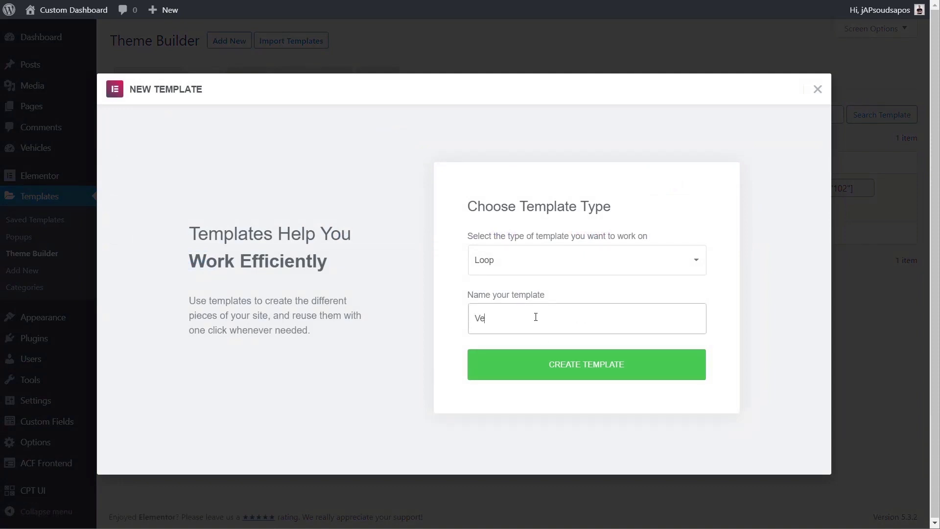
pyautogui.write('op')
pyautogui.click(581, 367)
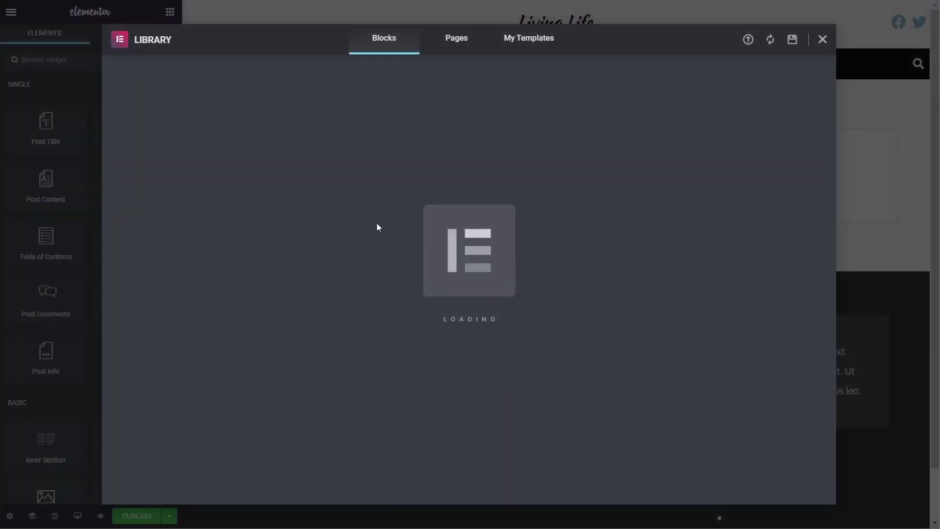
# - Add a 29.2/70.8 two-column inner section with a Featured Image widget in the left column
pyautogui.click(821, 41)
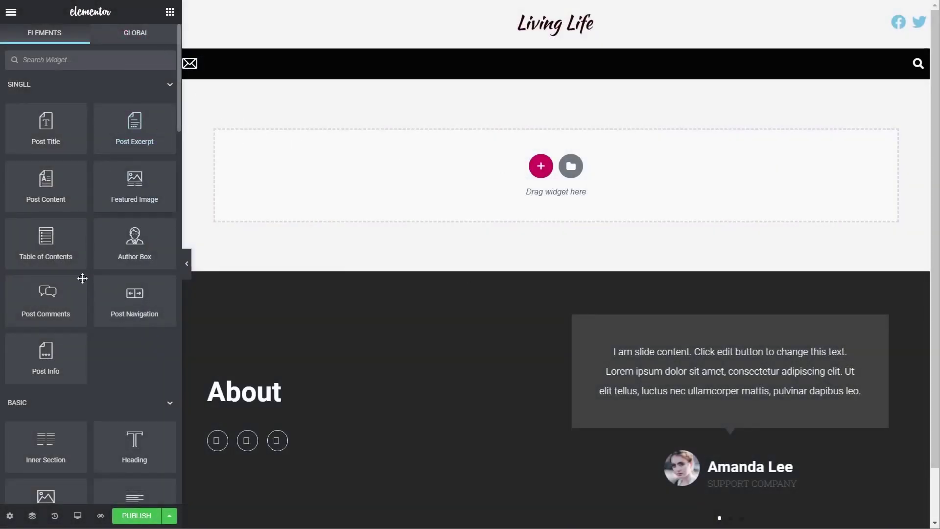
pyautogui.scroll(-2, 84, 279)
pyautogui.moveTo(84, 349); pyautogui.dragTo(424, 163)
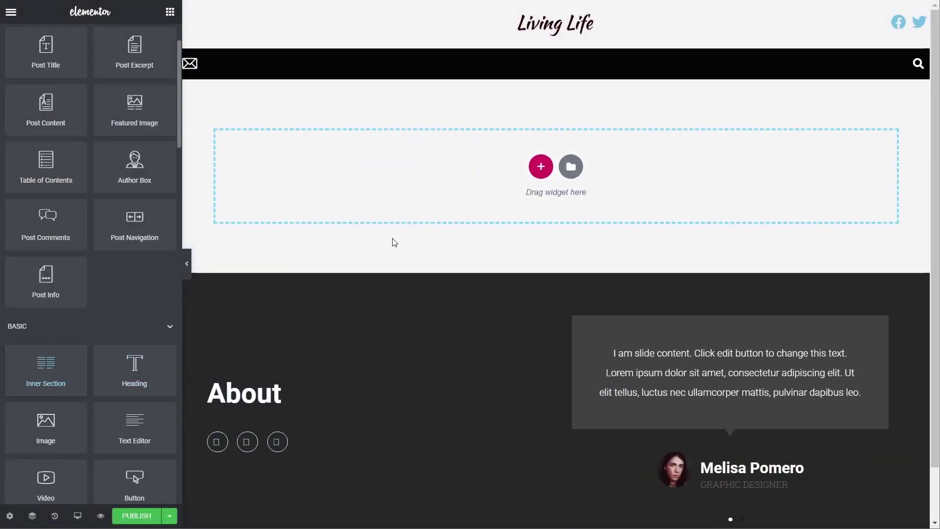
pyautogui.moveTo(565, 113); pyautogui.dragTo(419, 117)
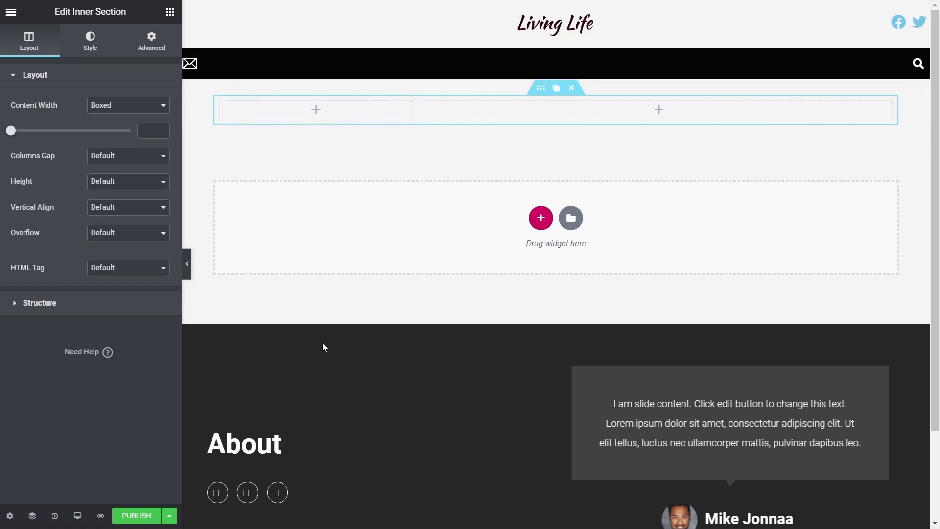
pyautogui.click(170, 11)
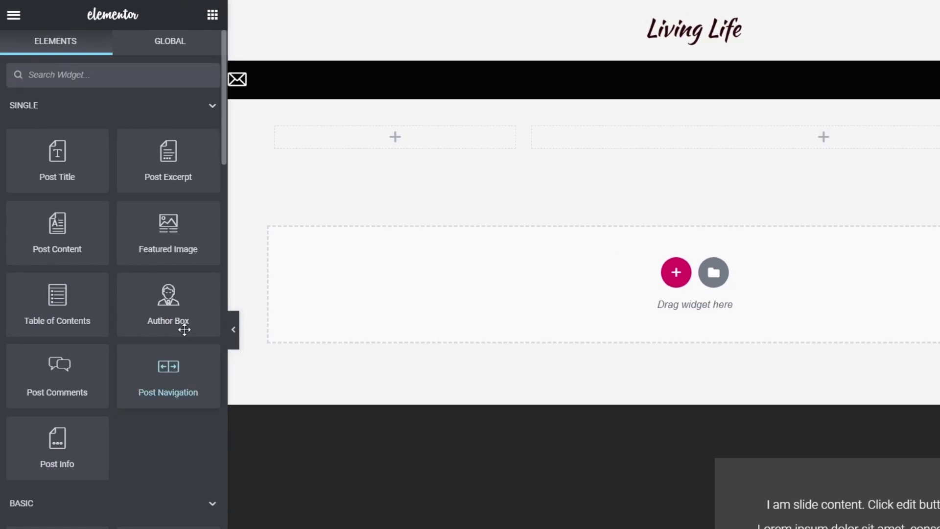
pyautogui.moveTo(168, 237); pyautogui.dragTo(368, 136)
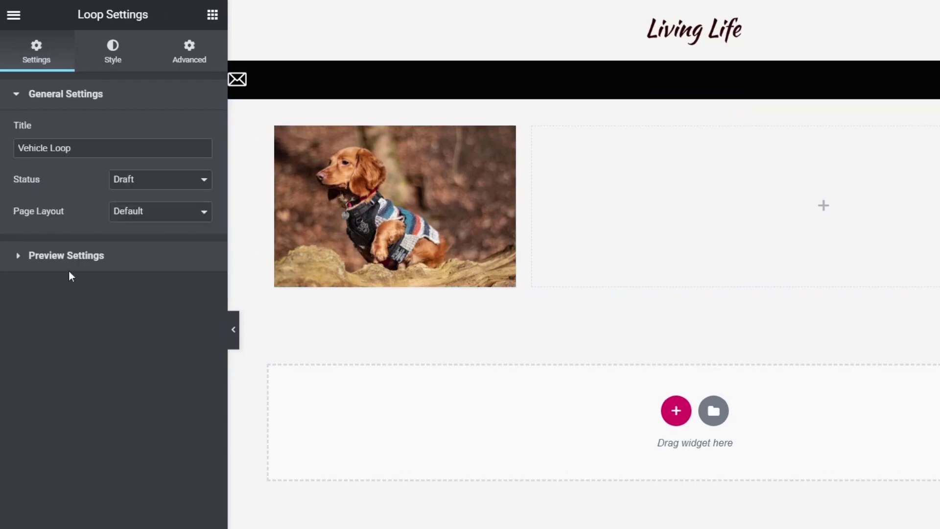
# - Set the preview content to Vehicle, pick Mini Cooper, and apply the preview
pyautogui.click(69, 265)
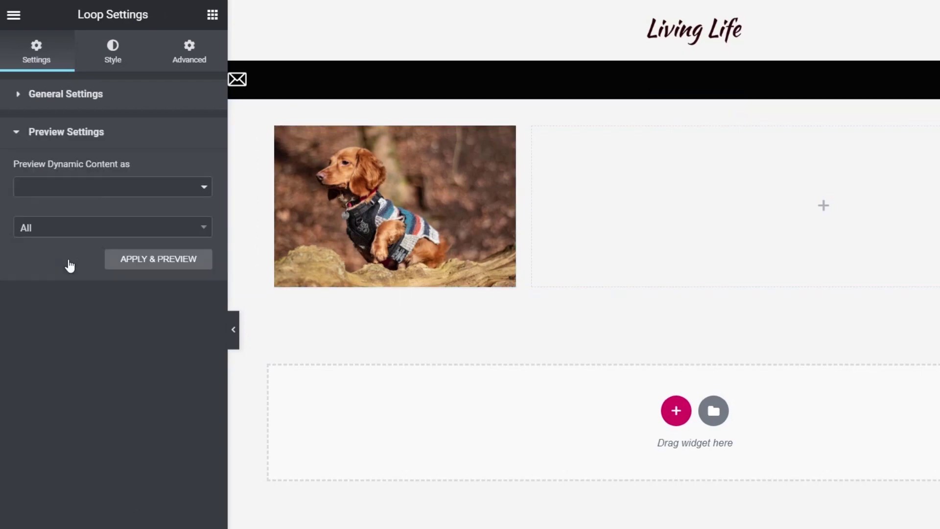
pyautogui.click(101, 193)
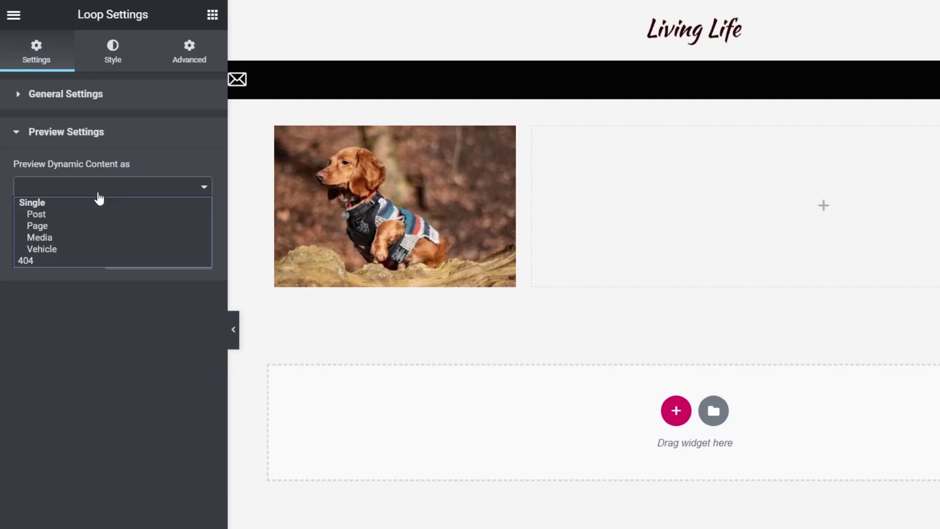
pyautogui.click(63, 249)
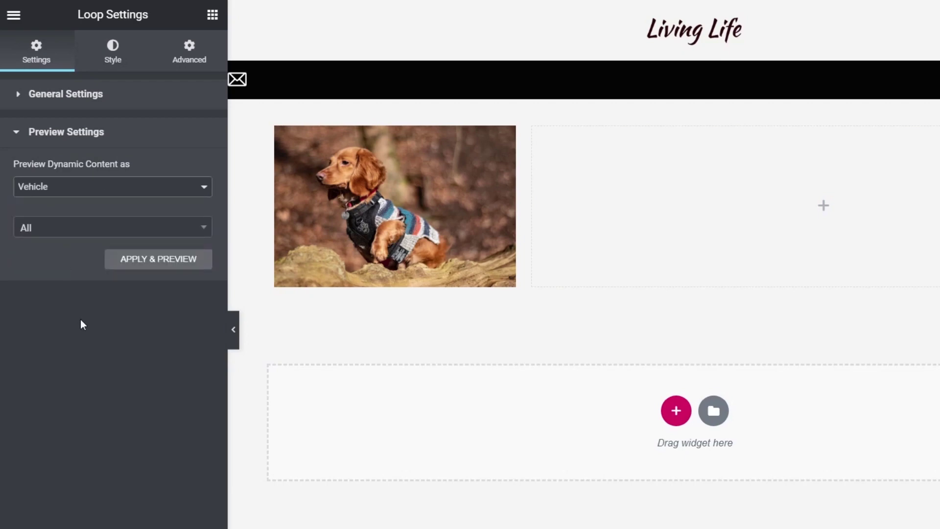
pyautogui.click(82, 233)
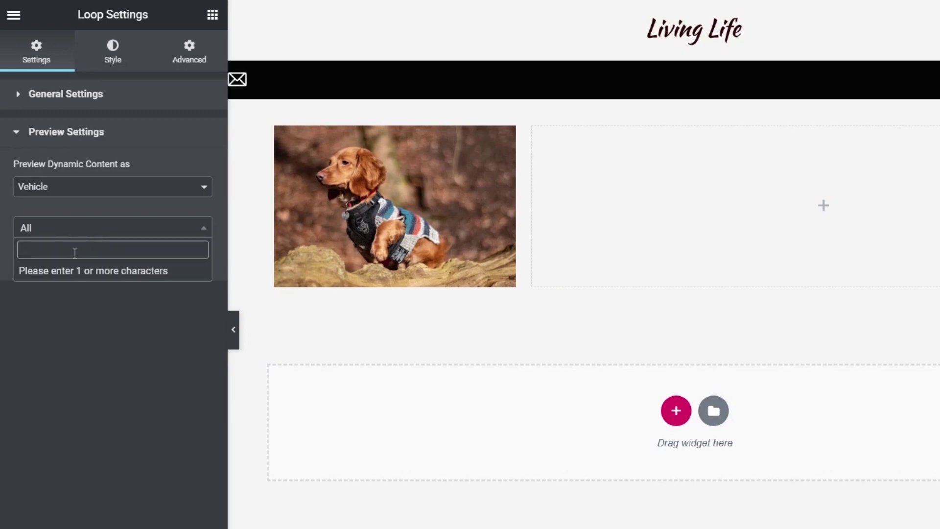
pyautogui.write('mini')
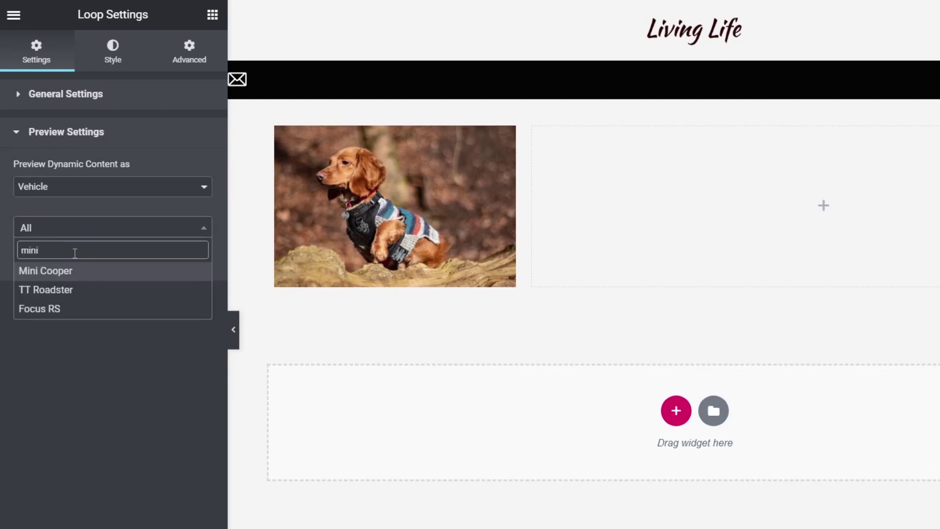
pyautogui.click(78, 273)
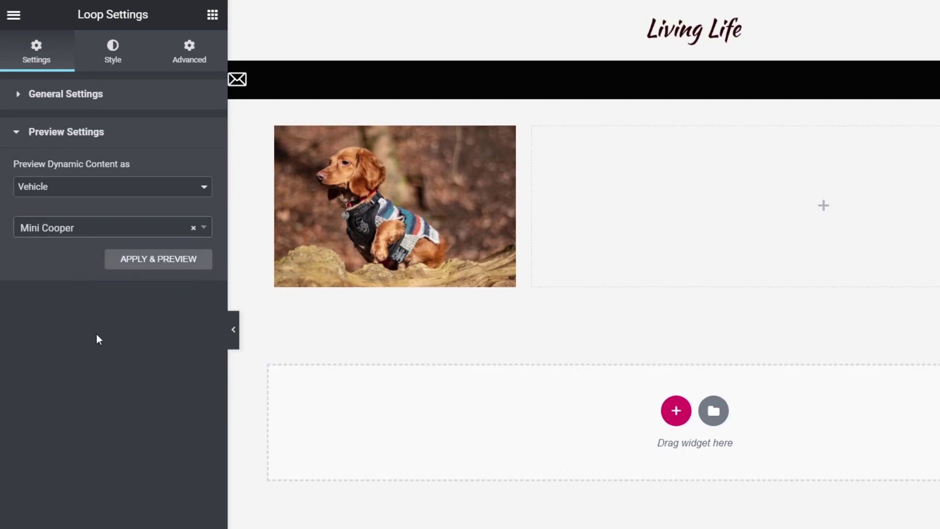
pyautogui.click(172, 267)
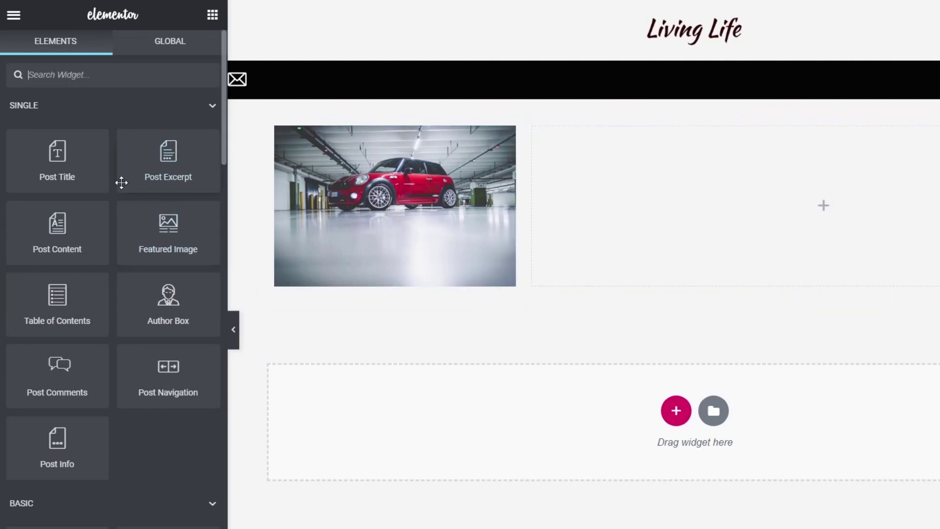
# - Add the vehicle title and a Post Summary text block (length 25) to the right column
pyautogui.moveTo(55, 169); pyautogui.dragTo(590, 169)
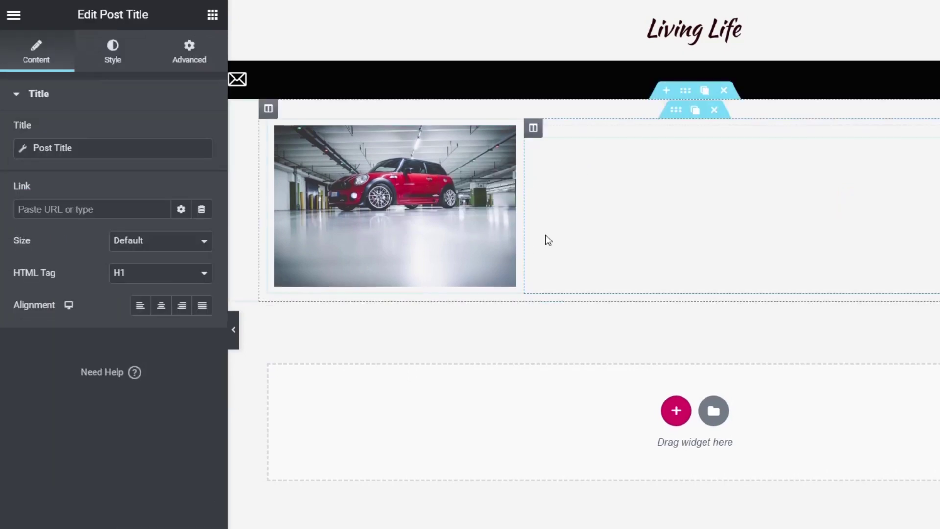
pyautogui.click(212, 16)
pyautogui.scroll(-4, 171, 269)
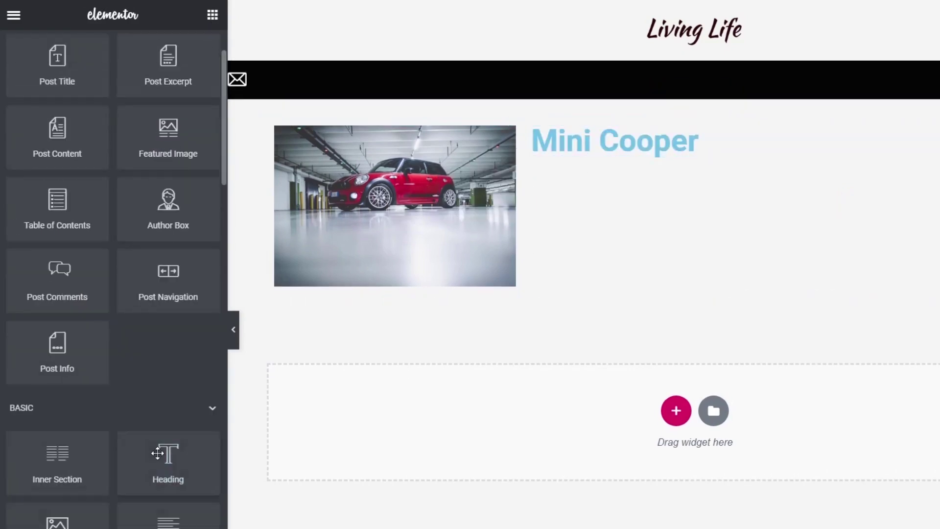
pyautogui.moveTo(179, 437); pyautogui.dragTo(617, 143)
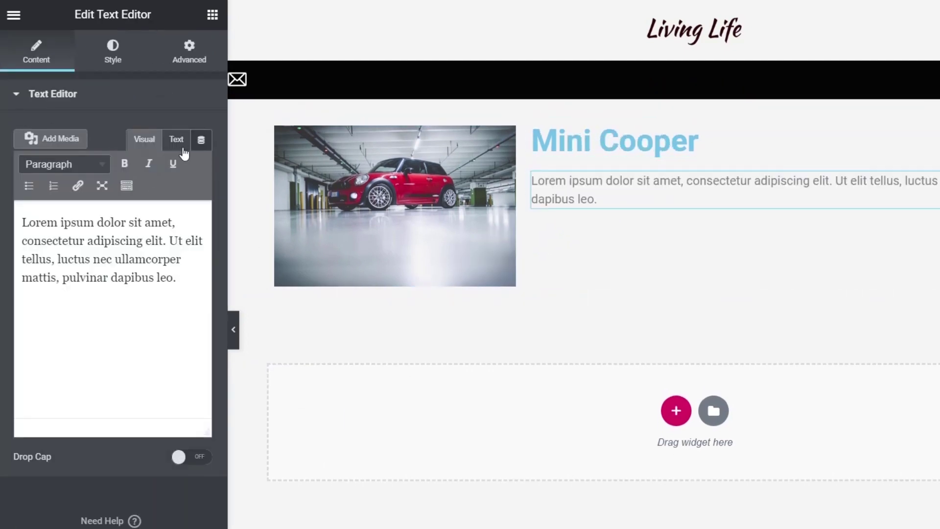
pyautogui.click(200, 140)
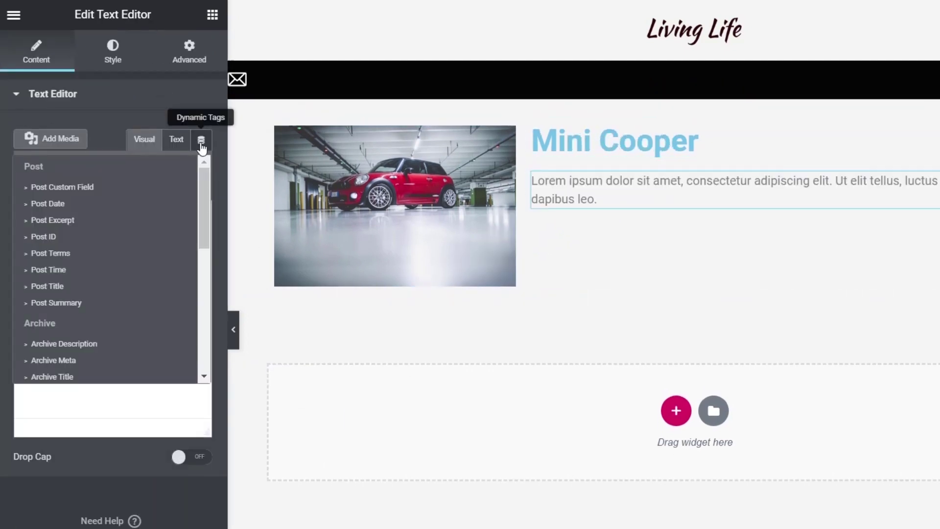
pyautogui.click(72, 304)
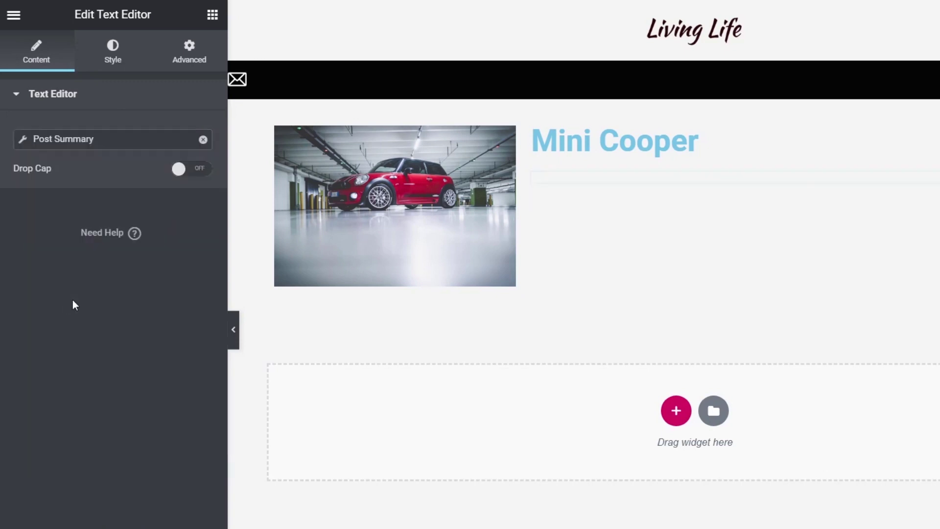
pyautogui.click(22, 140)
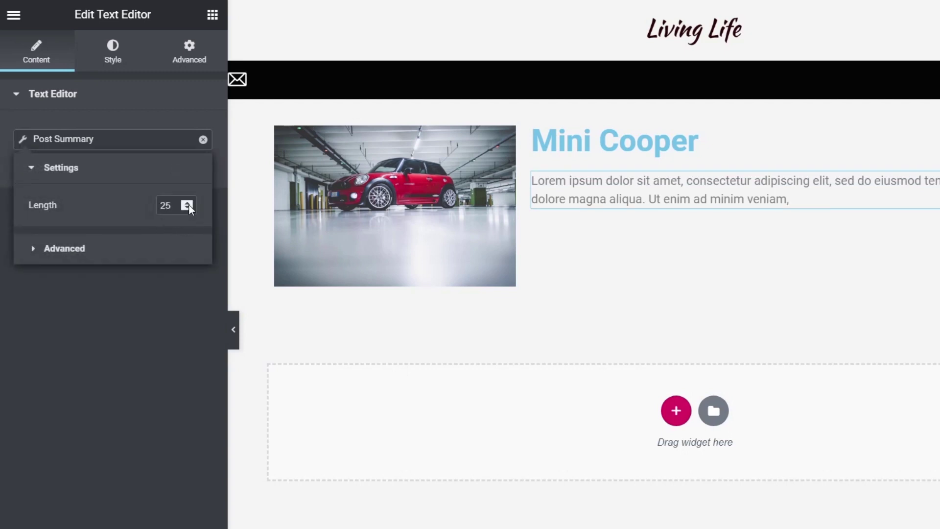
pyautogui.click(103, 300)
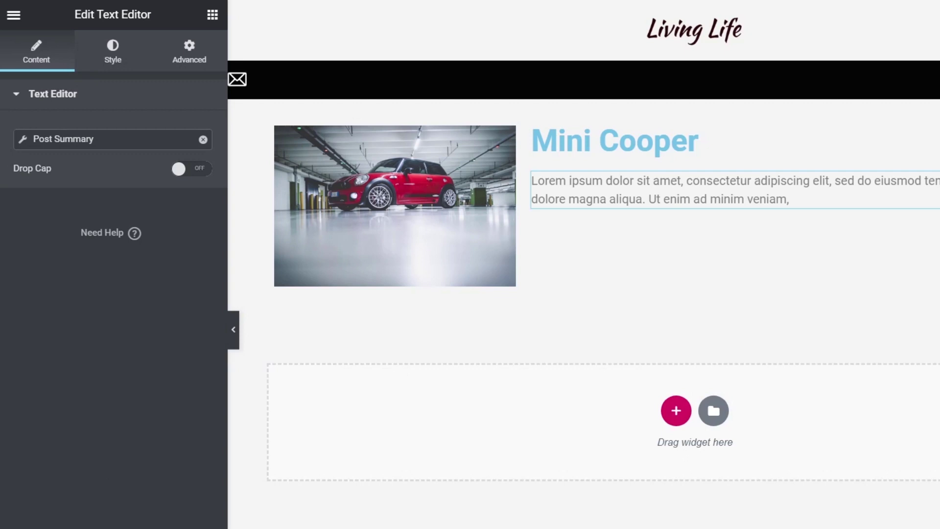
# - Add a heading below the post summary and set its HTML tag to H5
pyautogui.click(213, 16)
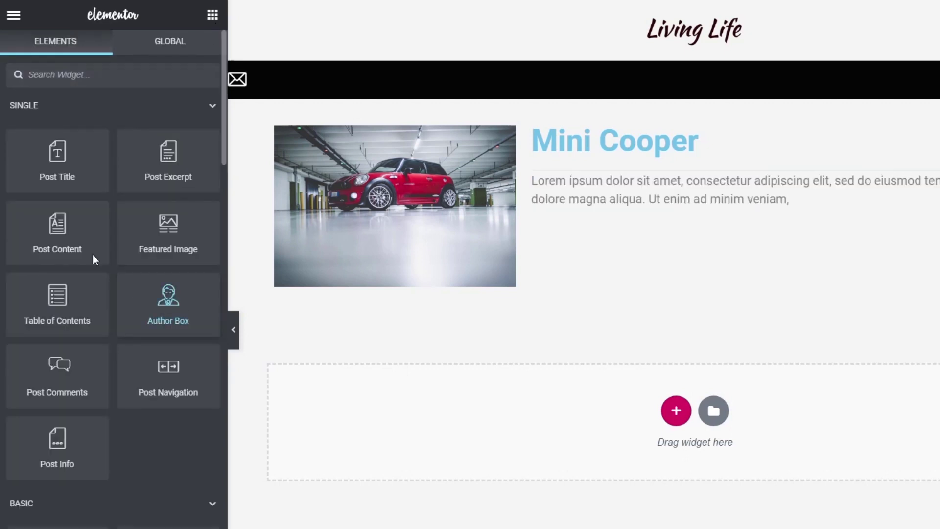
pyautogui.moveTo(173, 525); pyautogui.dragTo(636, 198)
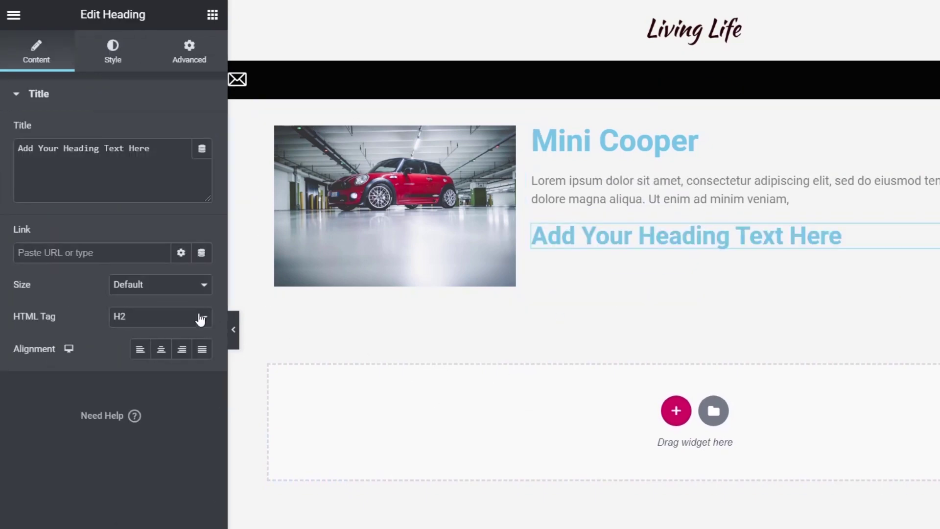
pyautogui.click(170, 321)
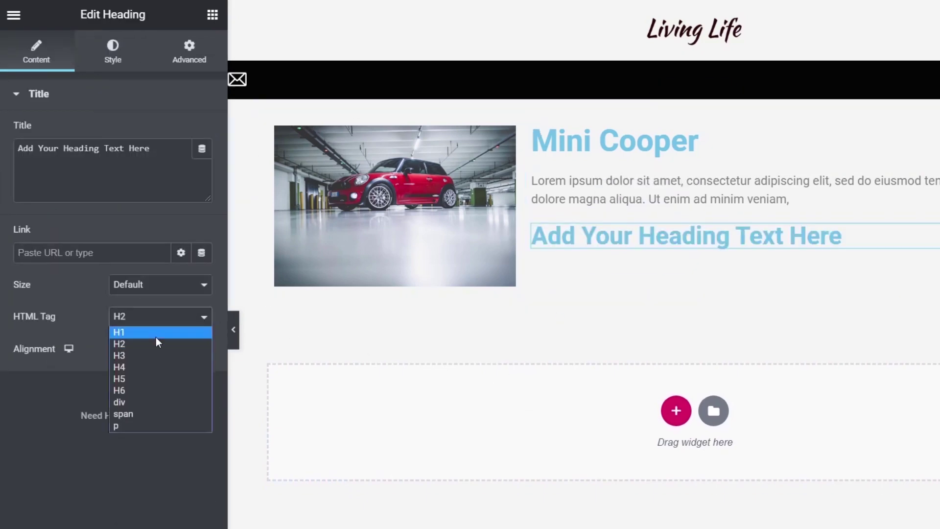
pyautogui.click(142, 378)
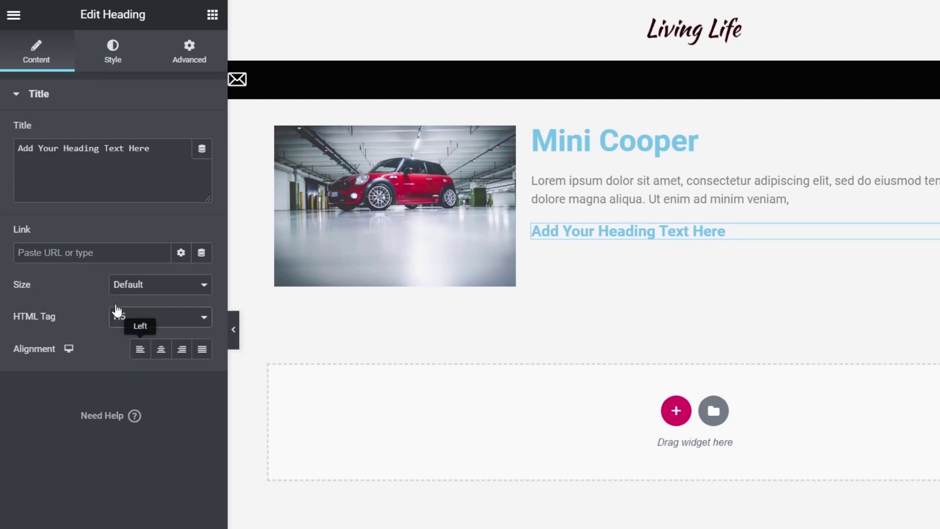
# - Bind the heading to the ACF Field tag using the Vehicle Price key
pyautogui.click(208, 154)
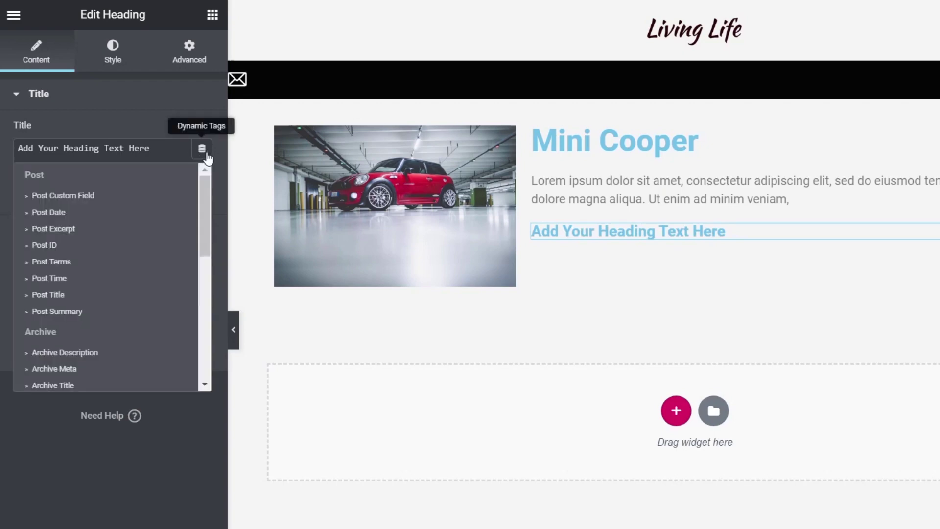
pyautogui.moveTo(207, 187); pyautogui.dragTo(218, 329)
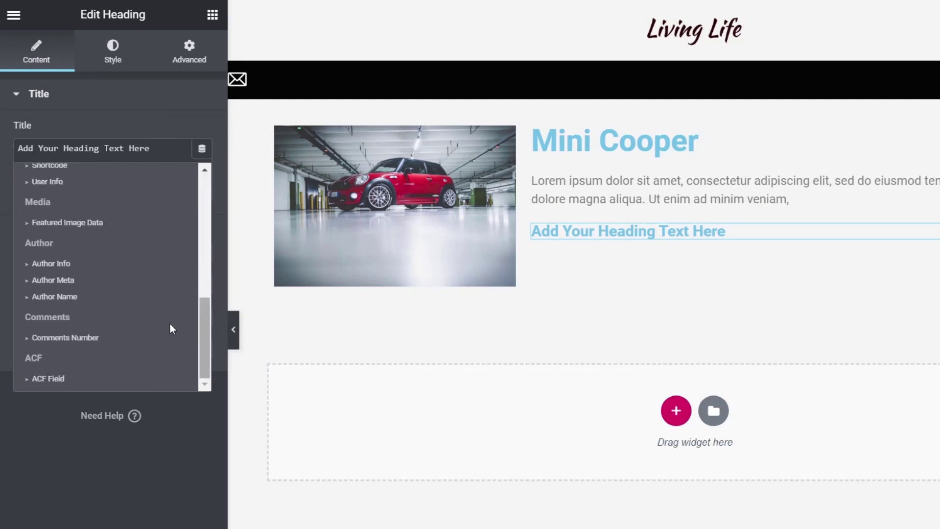
pyautogui.click(54, 383)
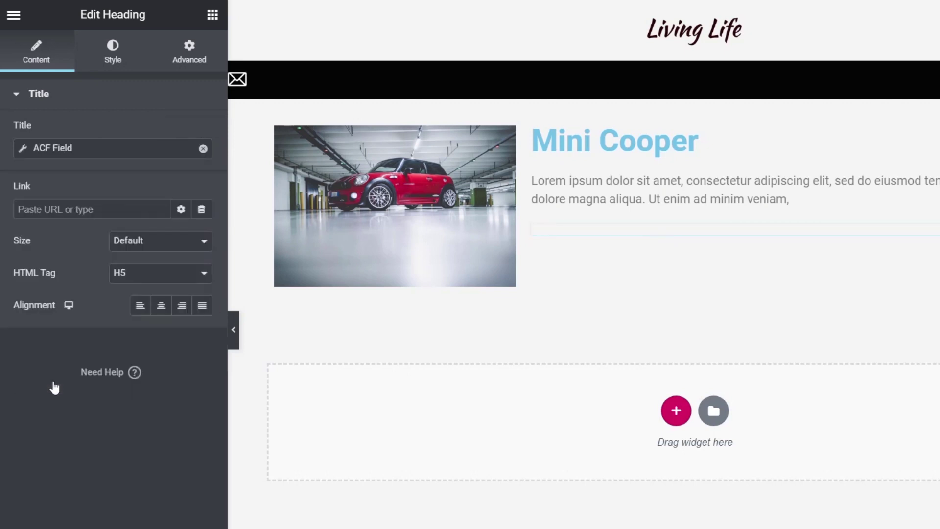
pyautogui.click(22, 151)
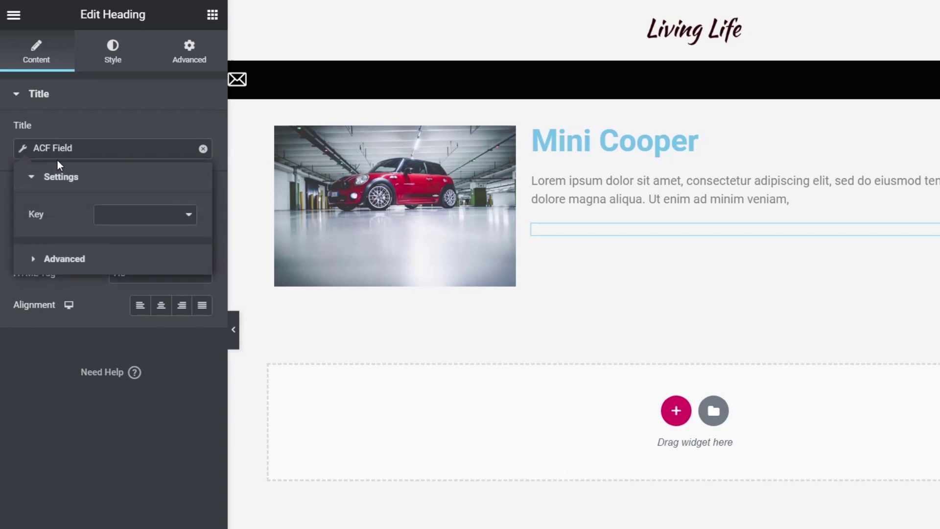
pyautogui.click(152, 218)
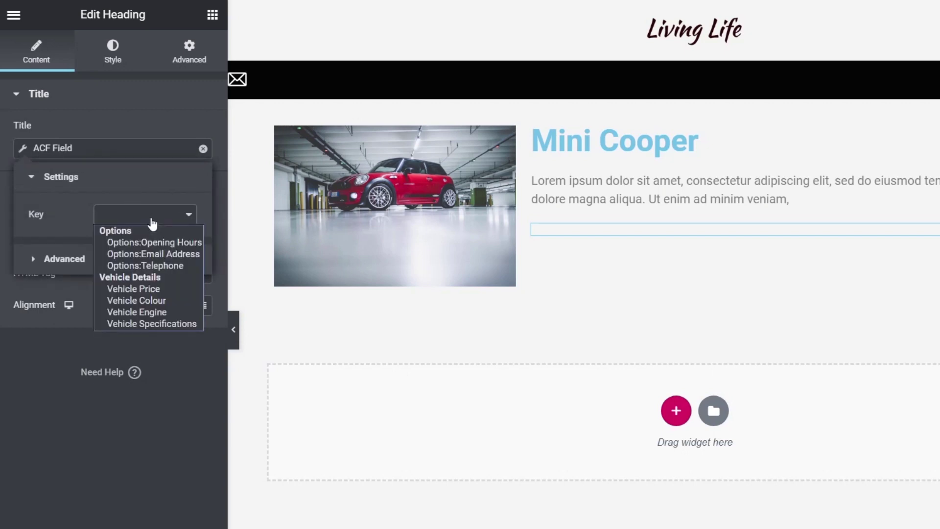
pyautogui.click(149, 288)
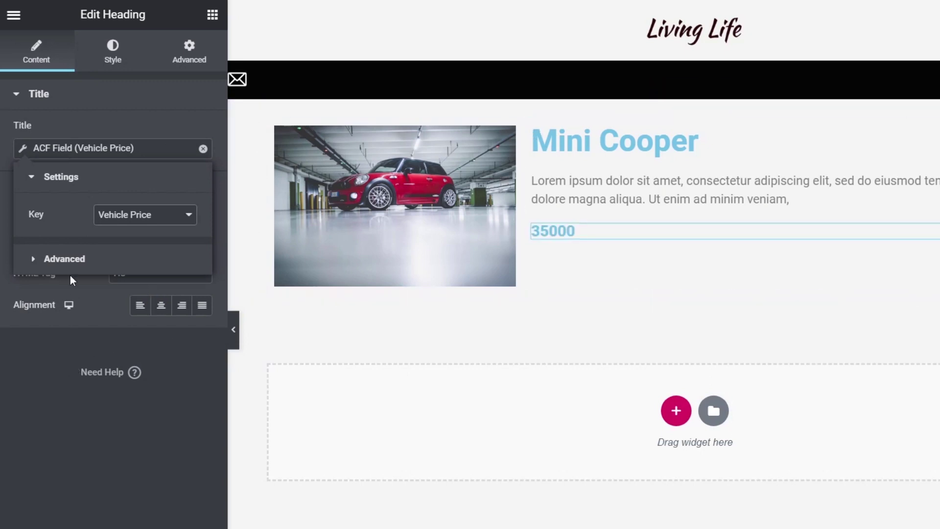
# - Set the price tag's Before text to 'Price: £'
pyautogui.click(68, 260)
pyautogui.click(122, 252)
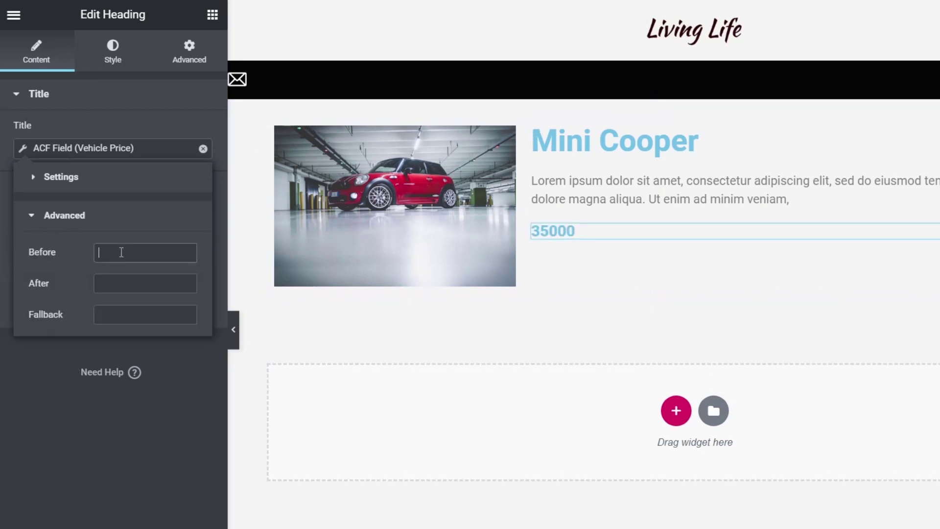
pyautogui.write('Price')
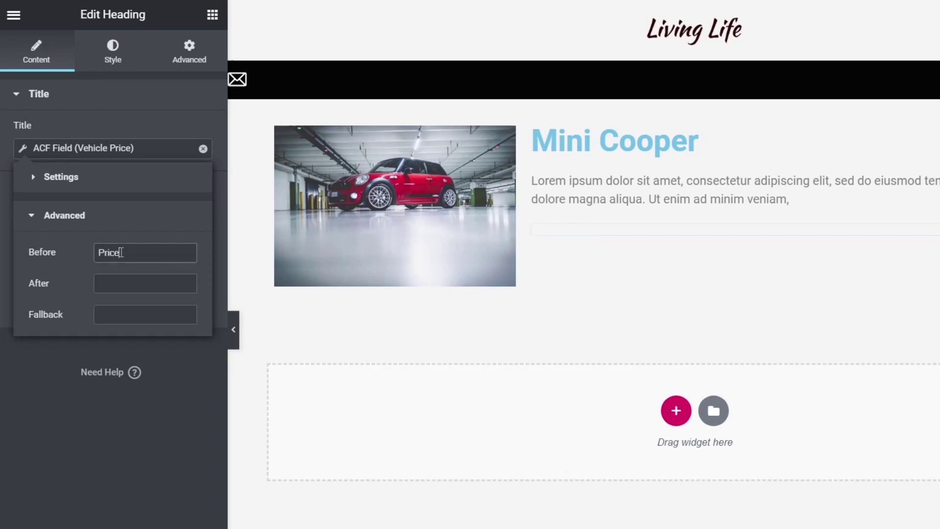
pyautogui.write(' £:')
pyautogui.click(128, 252)
pyautogui.press('BackSpace')
pyautogui.write(':')
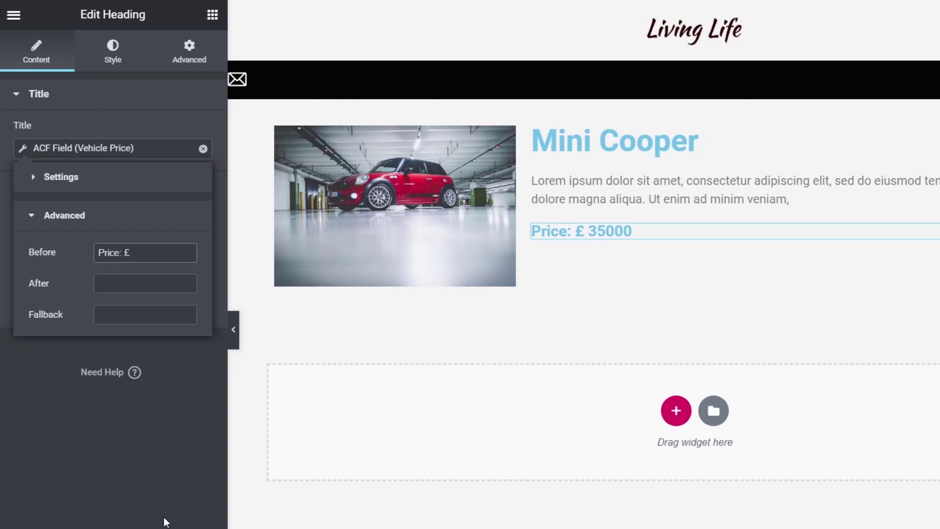
pyautogui.press('Escape')
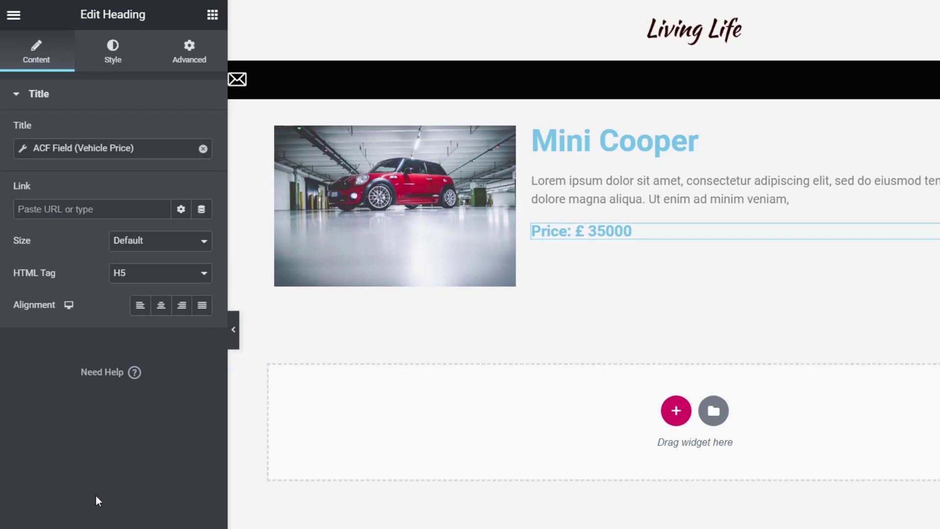
# - Drop an ACF Frontend Form below the price heading and expand its Actions and Fields settings
pyautogui.click(213, 15)
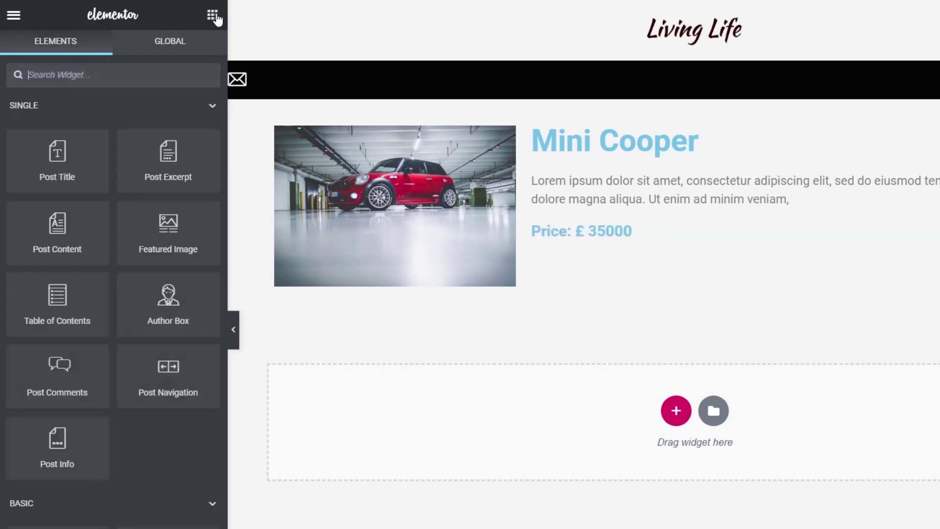
pyautogui.click(92, 72)
pyautogui.write('fron')
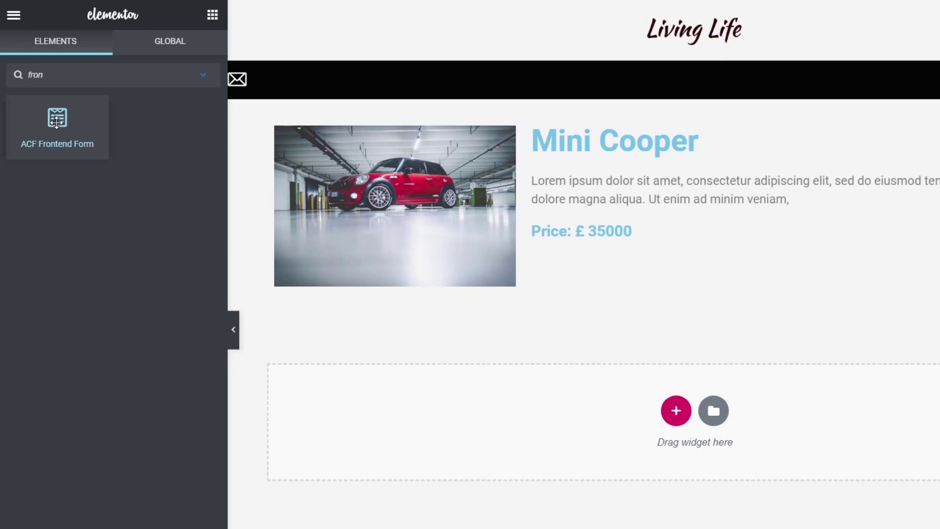
pyautogui.moveTo(57, 123); pyautogui.dragTo(622, 238)
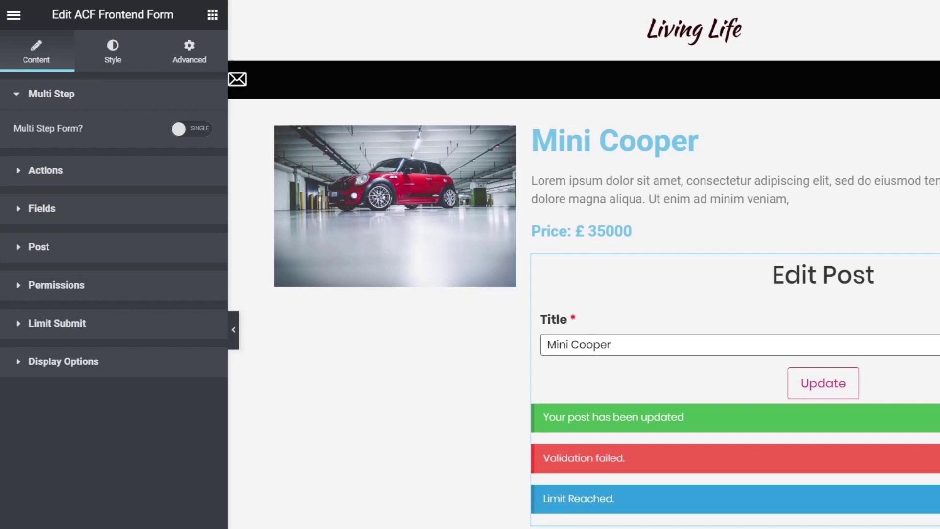
pyautogui.click(61, 177)
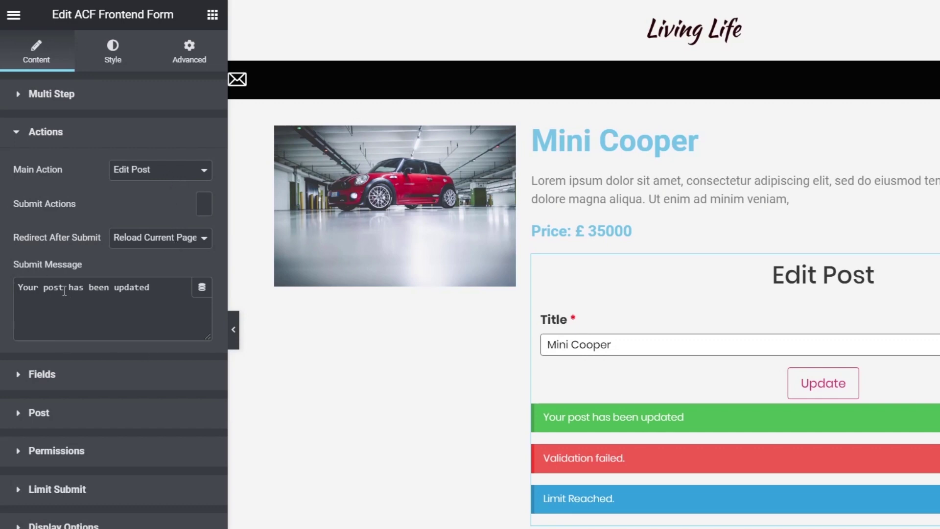
pyautogui.click(47, 378)
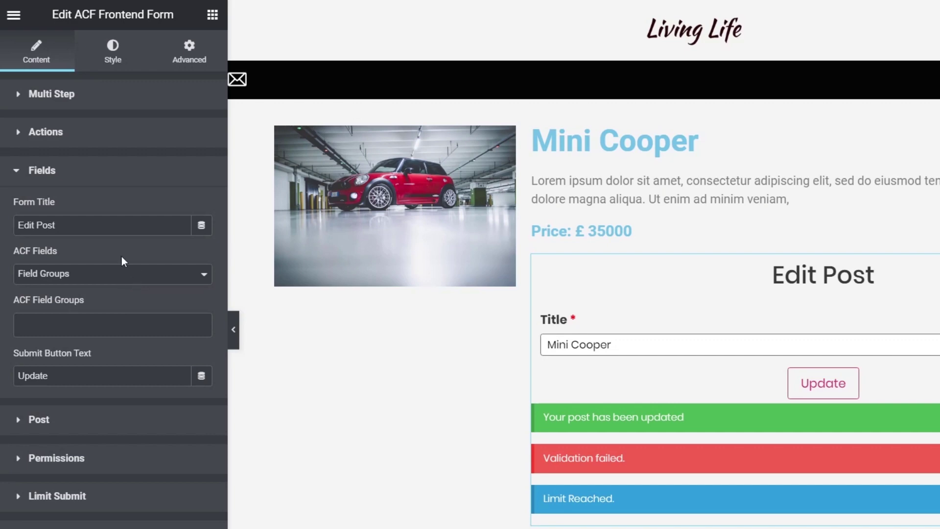
# - Clear the 'Edit Post' form title so the form has no heading
pyautogui.click(70, 229)
pyautogui.hotkey('ctrl', 'a')
pyautogui.press('BackSpace')
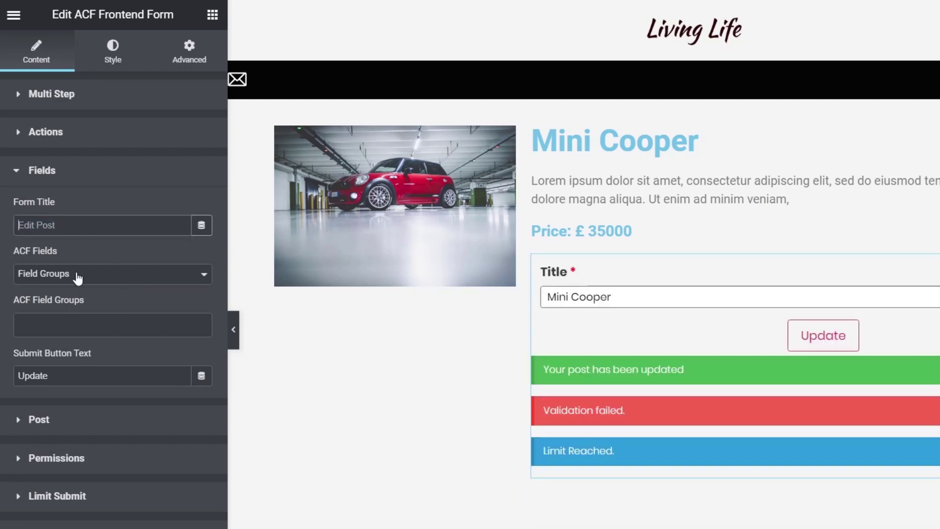
# - Add the Vehicle Details ACF field group to the form's fields
pyautogui.click(73, 320)
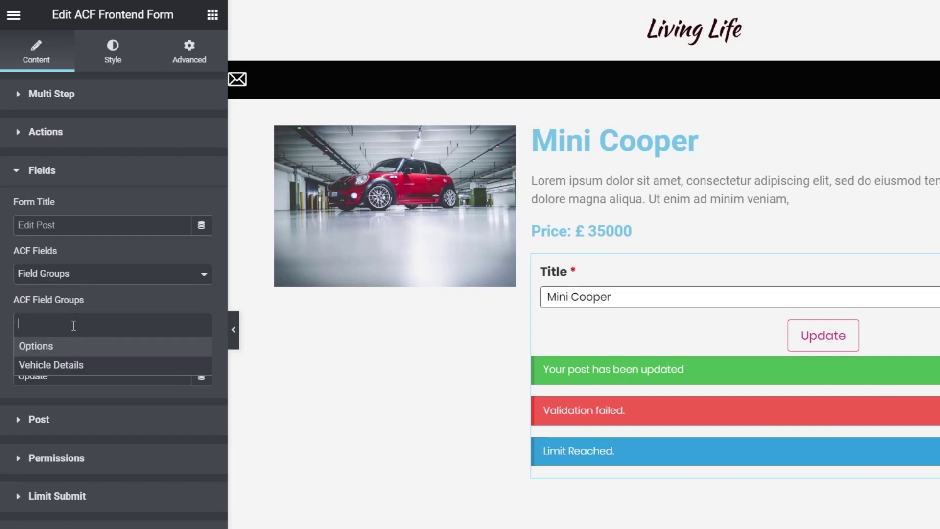
pyautogui.click(72, 366)
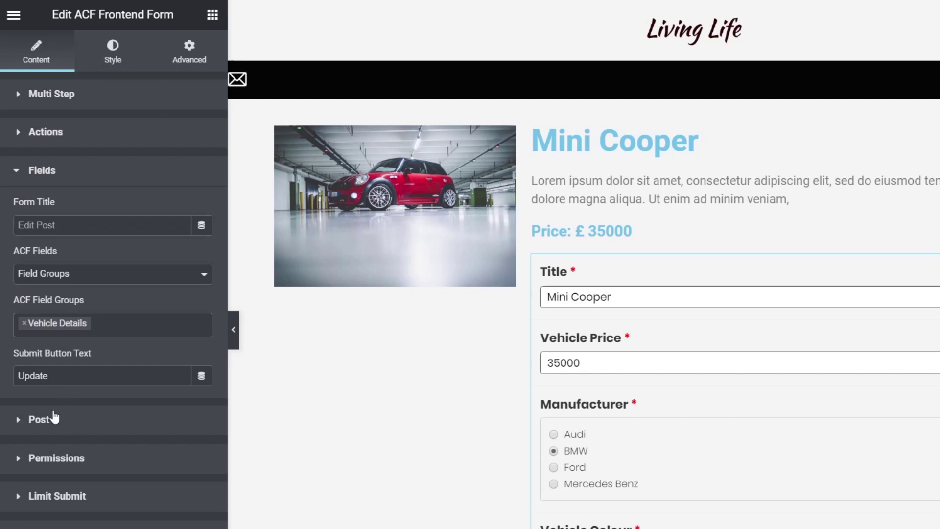
pyautogui.click(44, 430)
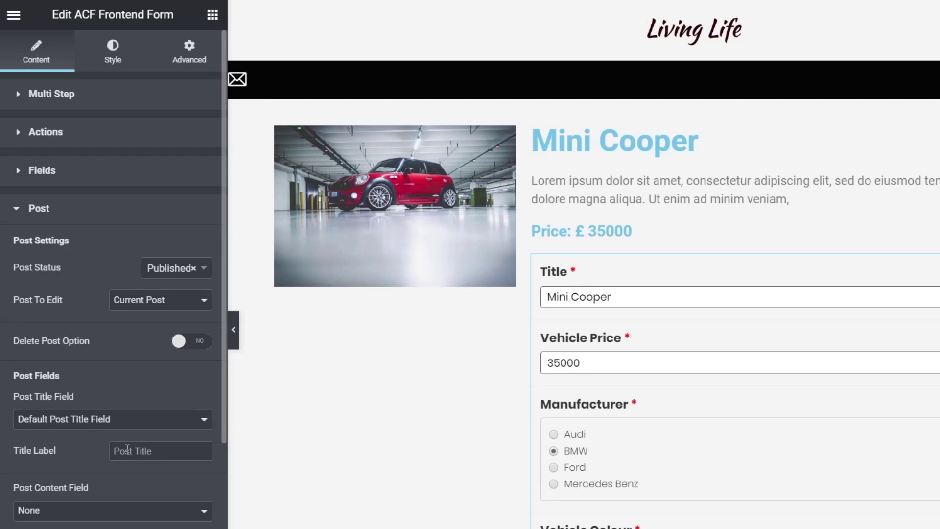
# - Label the post title field 'Vehicle Name'
pyautogui.scroll(-2, 125, 450)
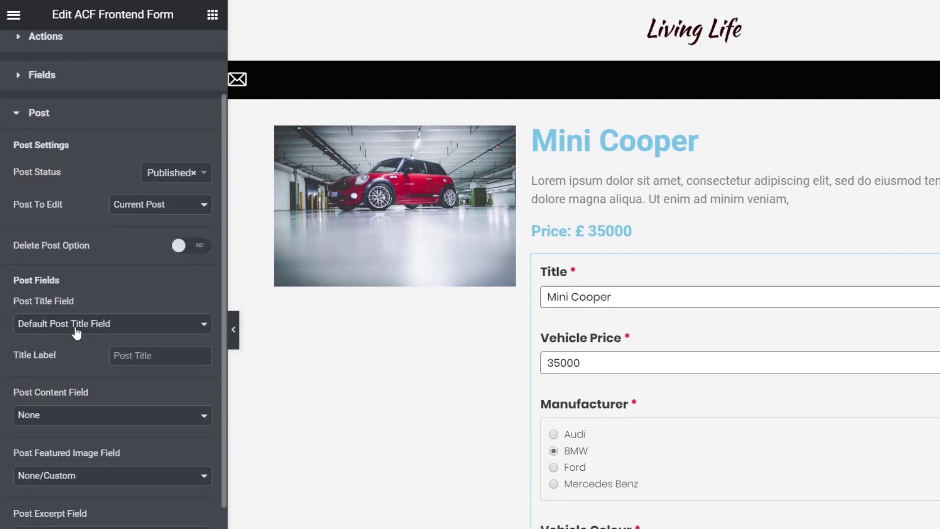
pyautogui.click(150, 359)
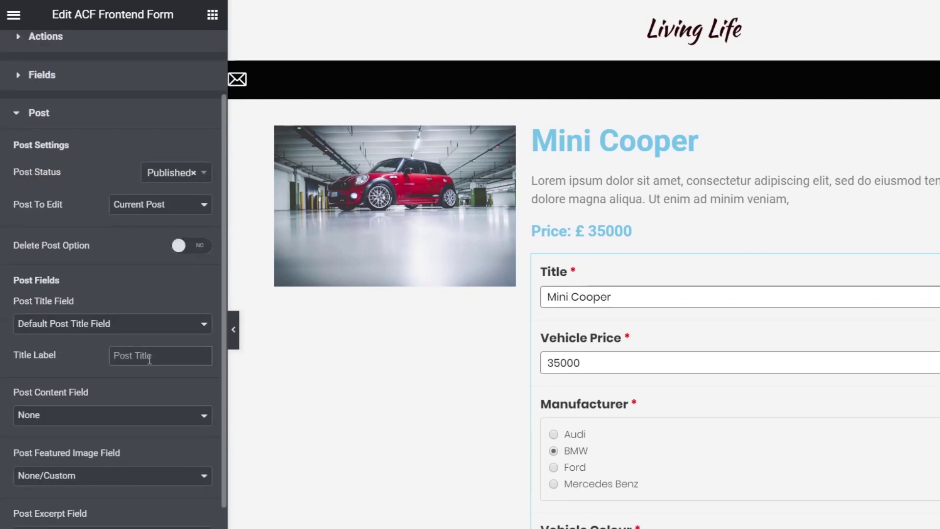
pyautogui.write('Vehicle Name')
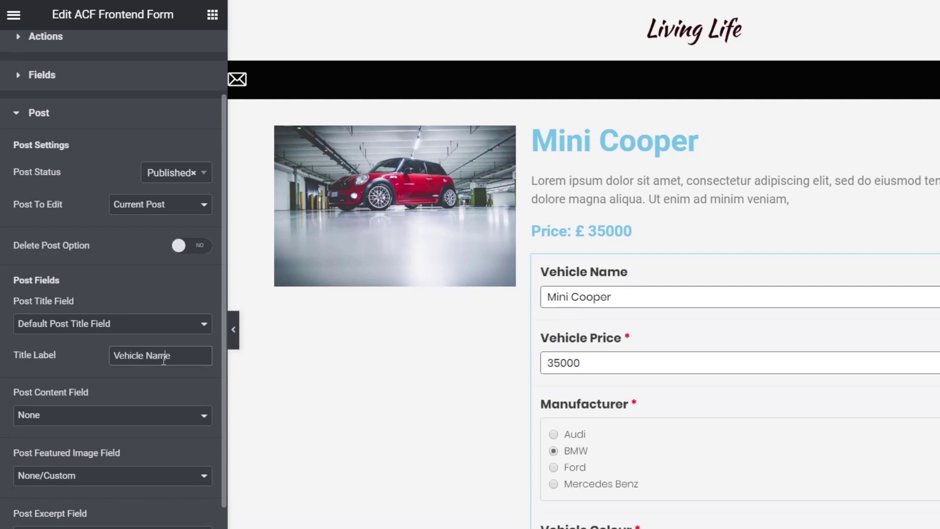
# - Include the default post content field, labelled 'Description'
pyautogui.click(94, 417)
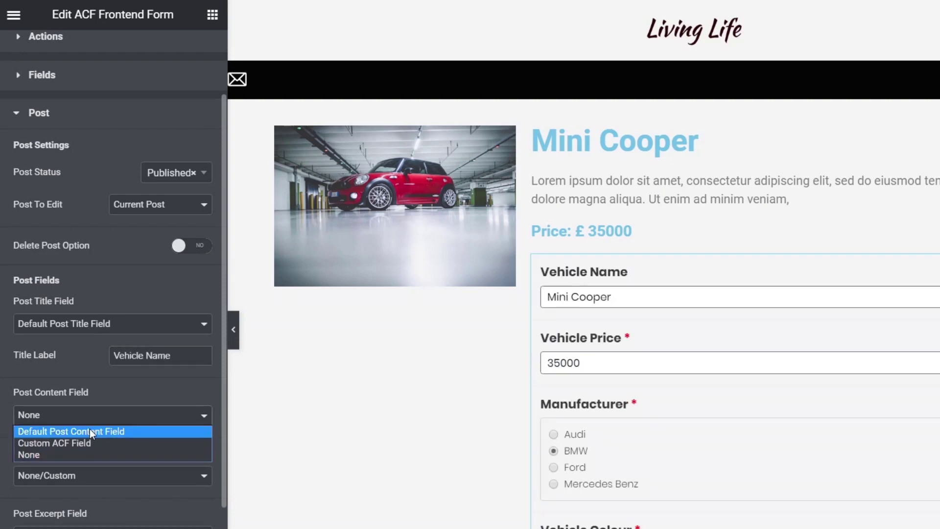
pyautogui.click(94, 432)
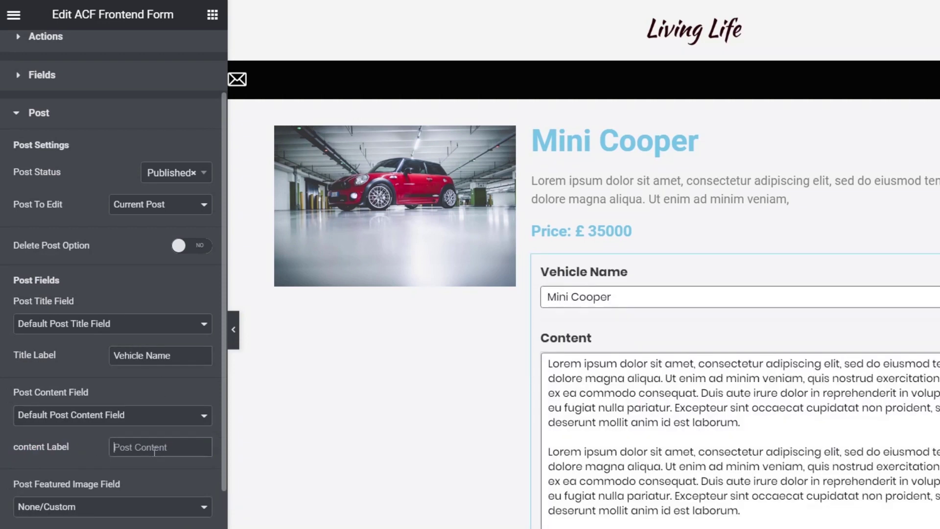
pyautogui.write('Description')
# - Set Post Featured Image Field to Default Featured Image Field and collapse the Post section
pyautogui.click(160, 510)
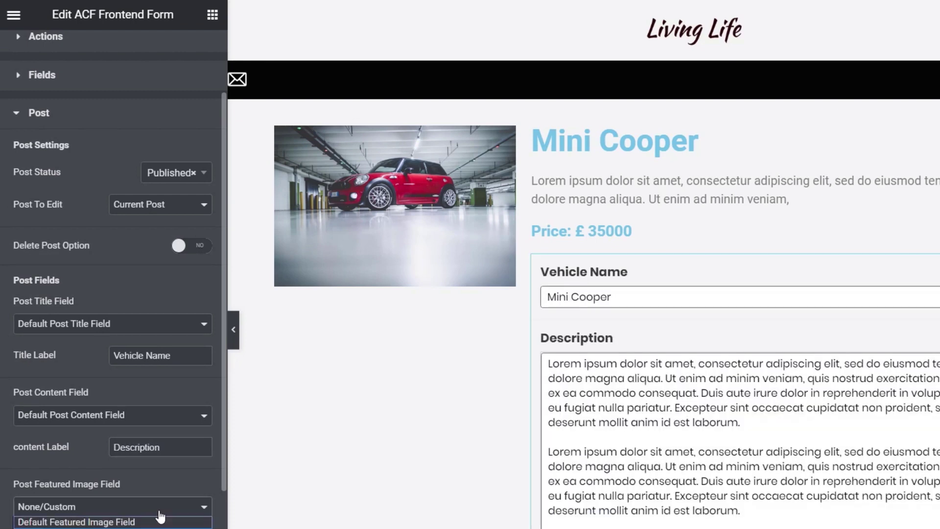
pyautogui.click(136, 522)
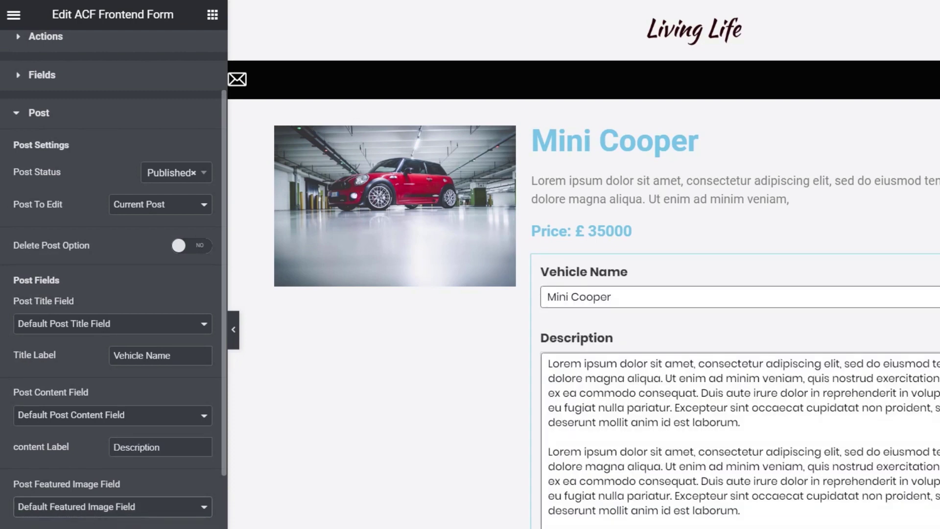
pyautogui.scroll(-2, 758, 485)
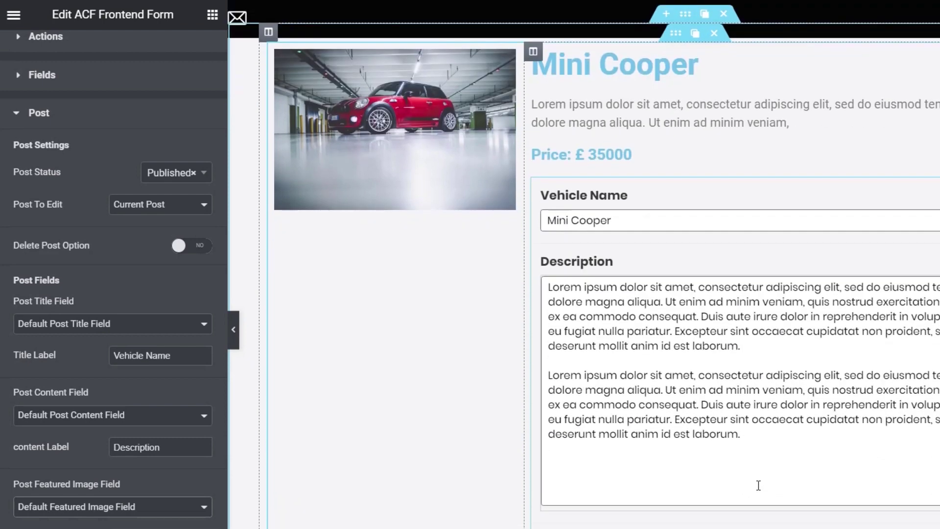
pyautogui.scroll(-10, 758, 485)
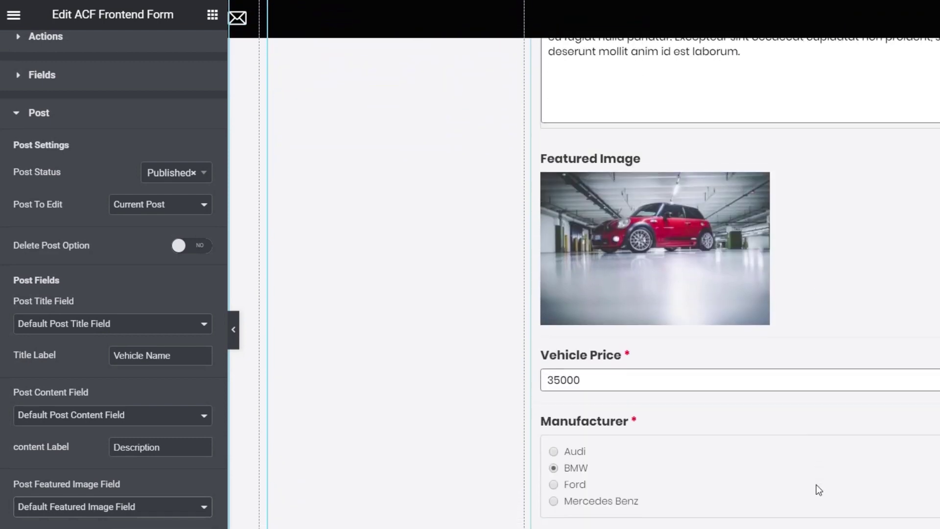
pyautogui.scroll(-13, 819, 489)
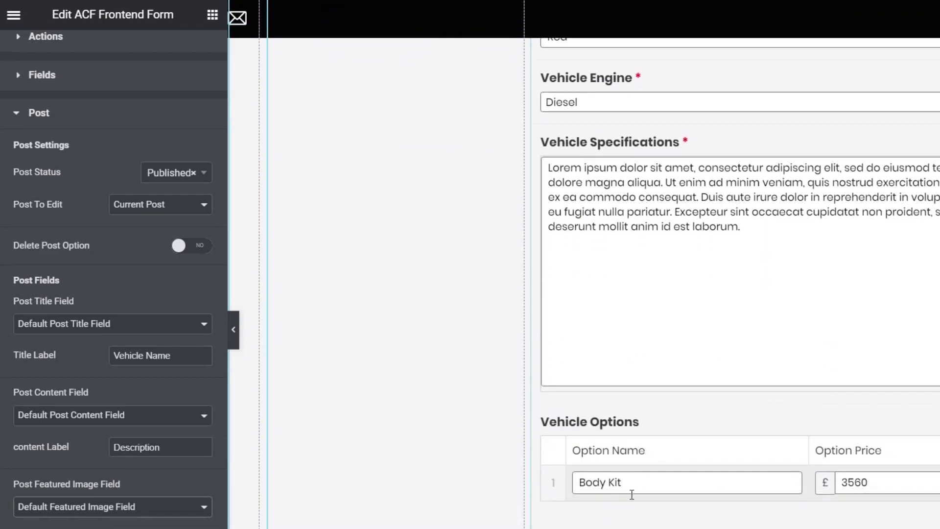
pyautogui.scroll(20, 847, 441)
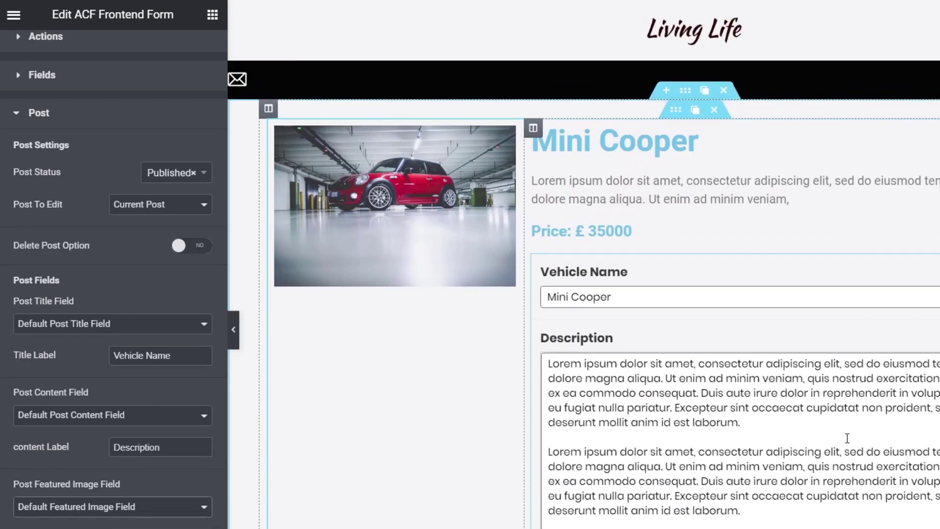
pyautogui.scroll(-4, 126, 338)
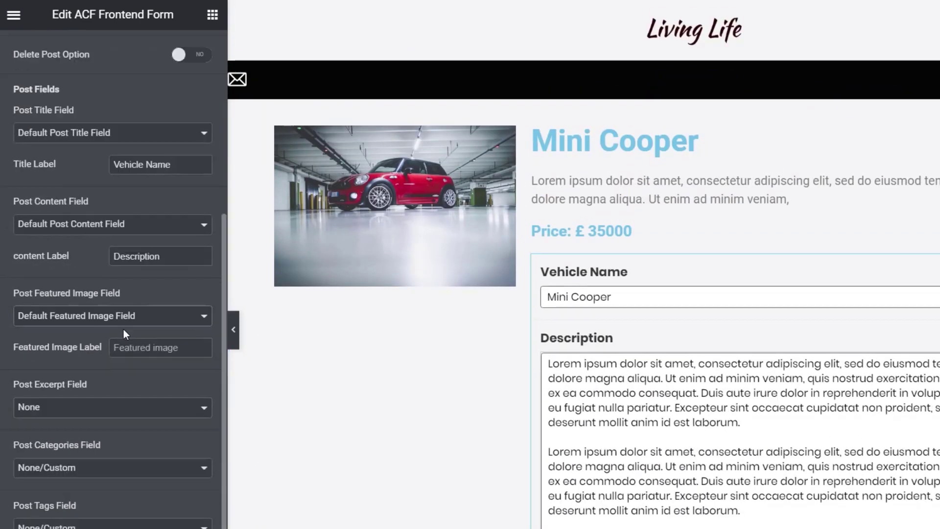
pyautogui.scroll(4, 101, 170)
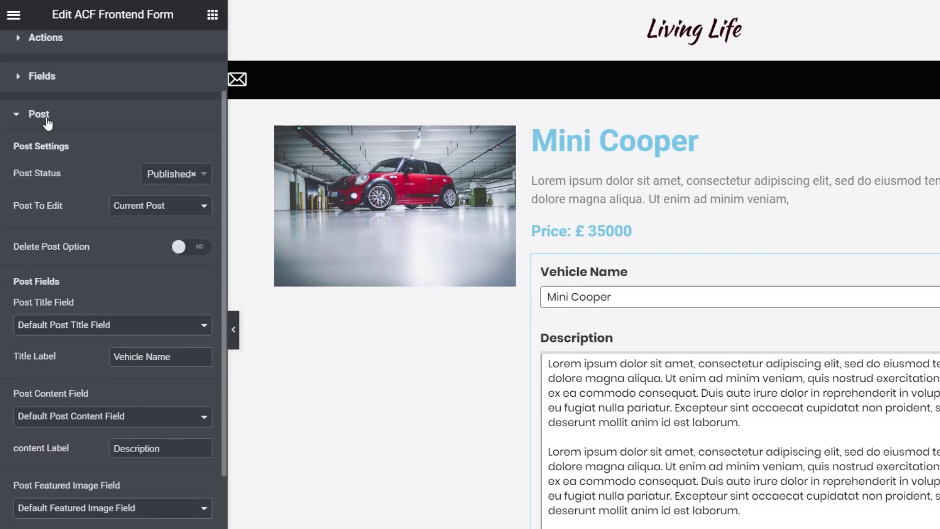
pyautogui.click(44, 115)
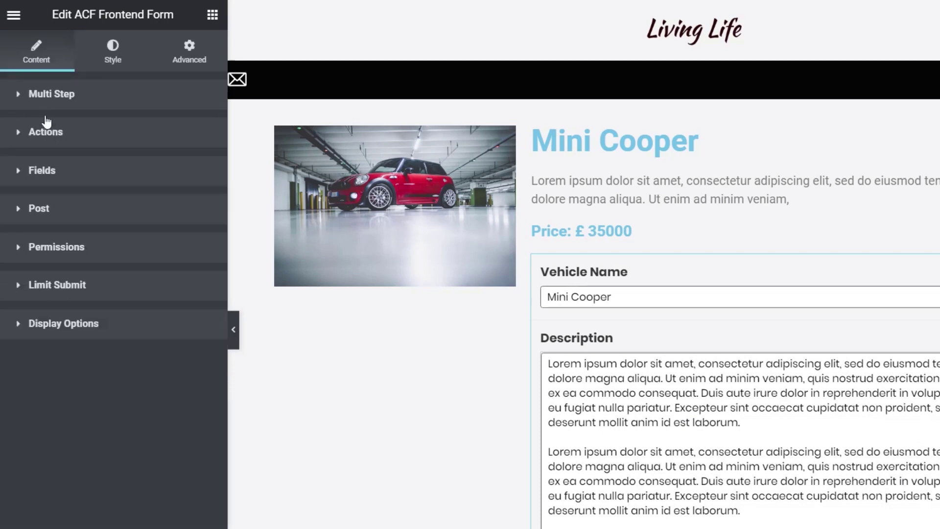
# - In Permissions, add Editor to the roles allowed to see the form alongside Administrator
pyautogui.click(43, 216)
pyautogui.click(43, 215)
pyautogui.click(56, 258)
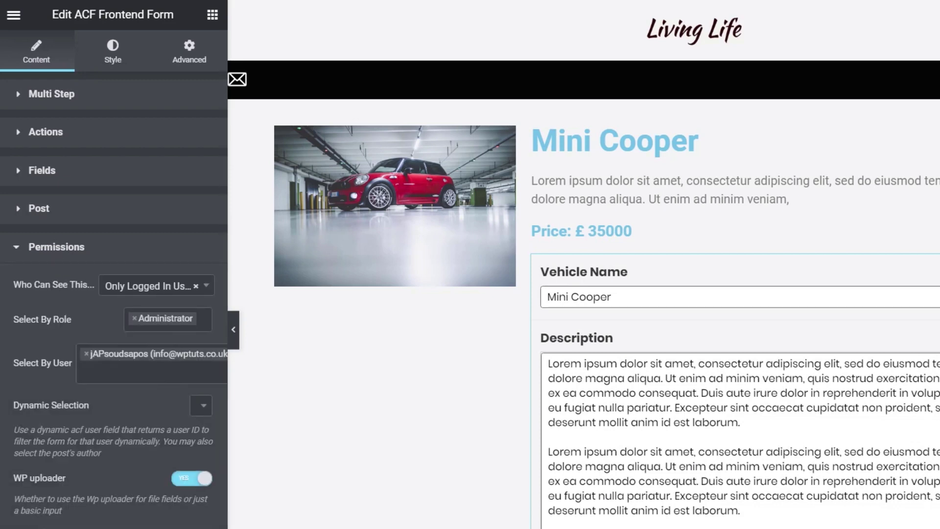
pyautogui.click(200, 319)
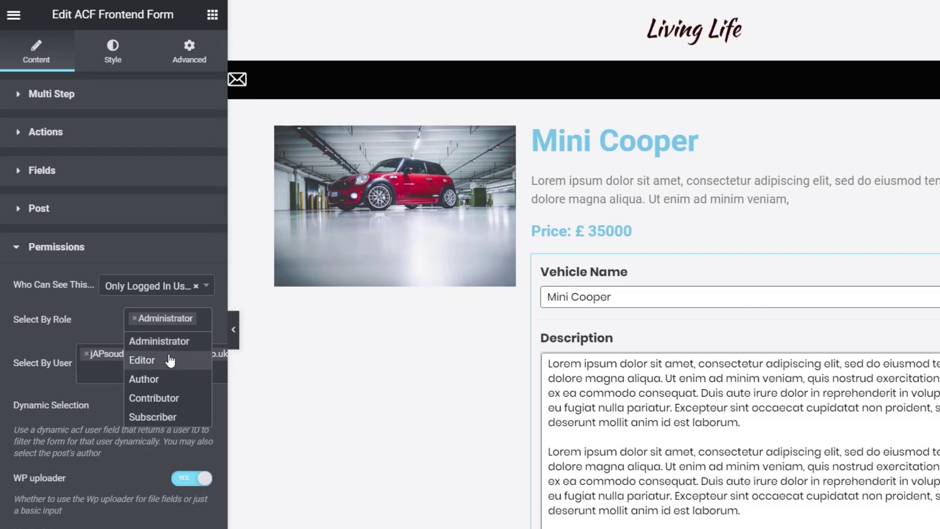
pyautogui.click(150, 360)
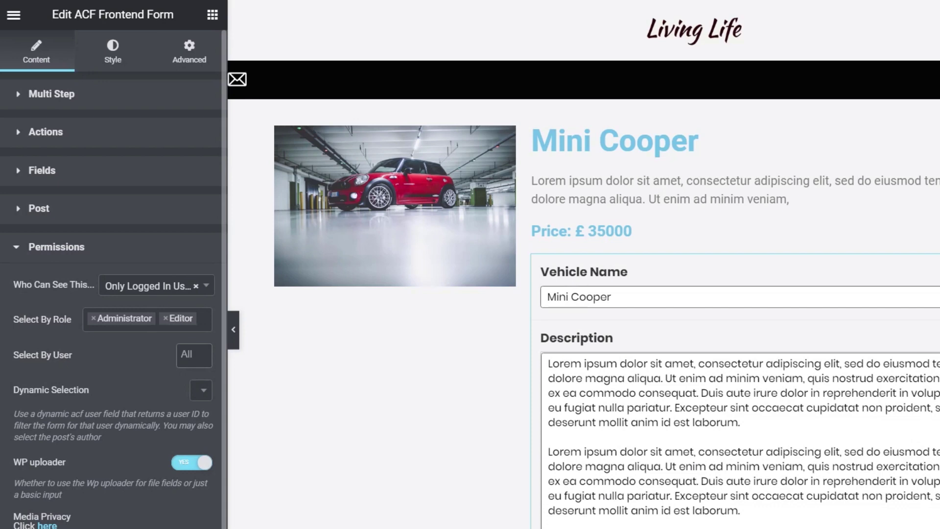
pyautogui.click(63, 323)
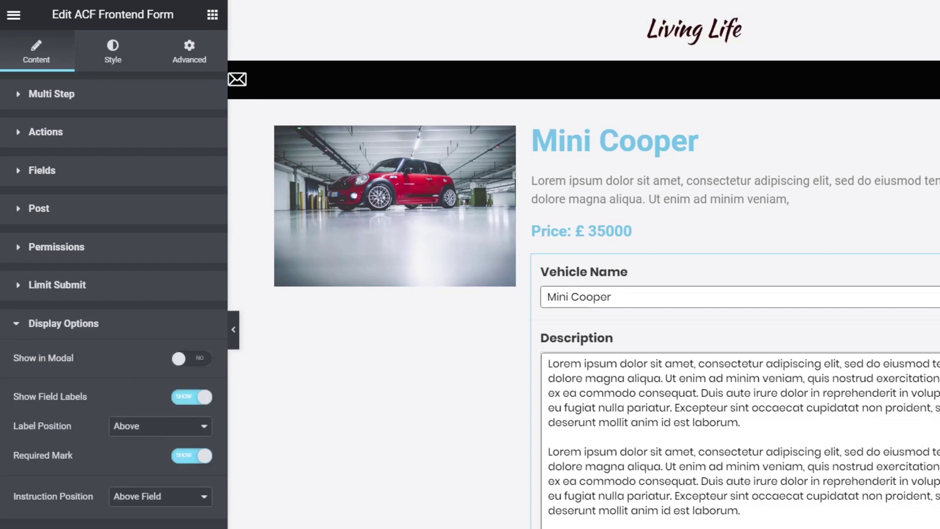
# - Turn Show in Modal on and publish the Vehicle Loop template with Save & Close
pyautogui.click(208, 365)
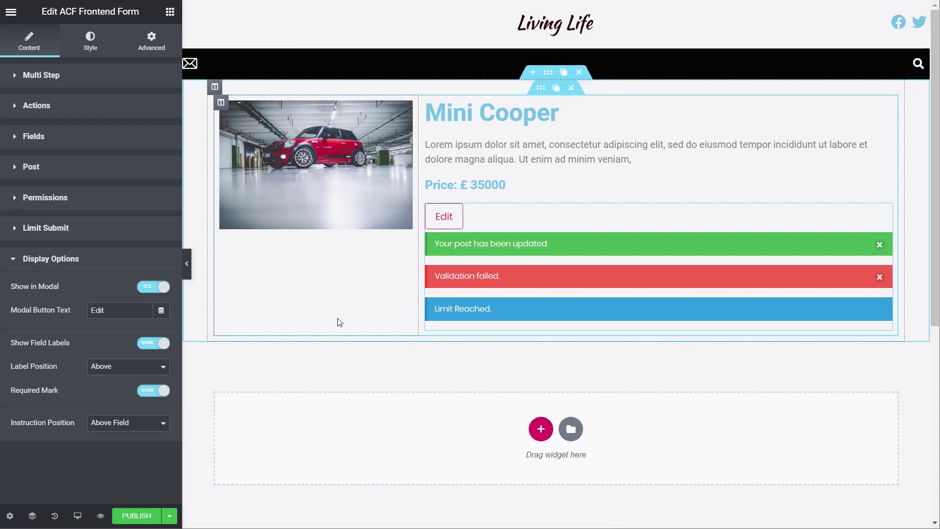
pyautogui.click(136, 516)
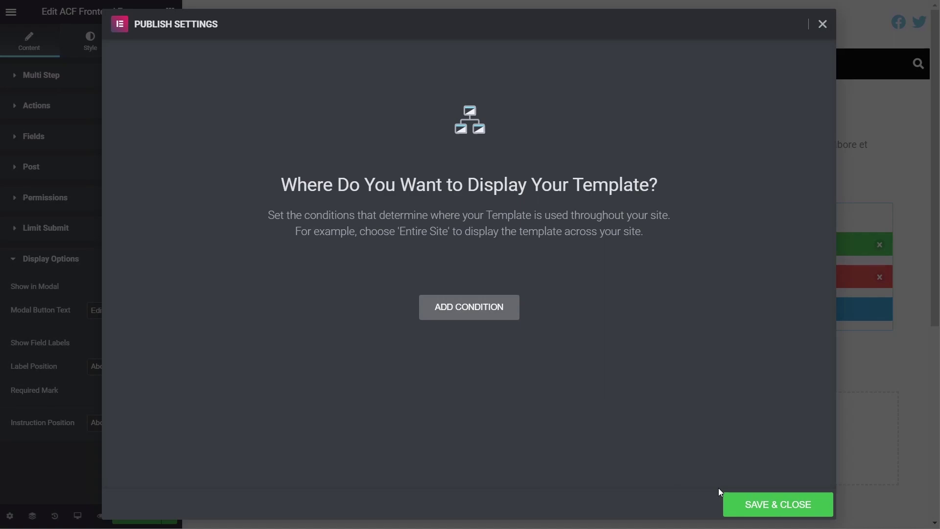
pyautogui.click(779, 508)
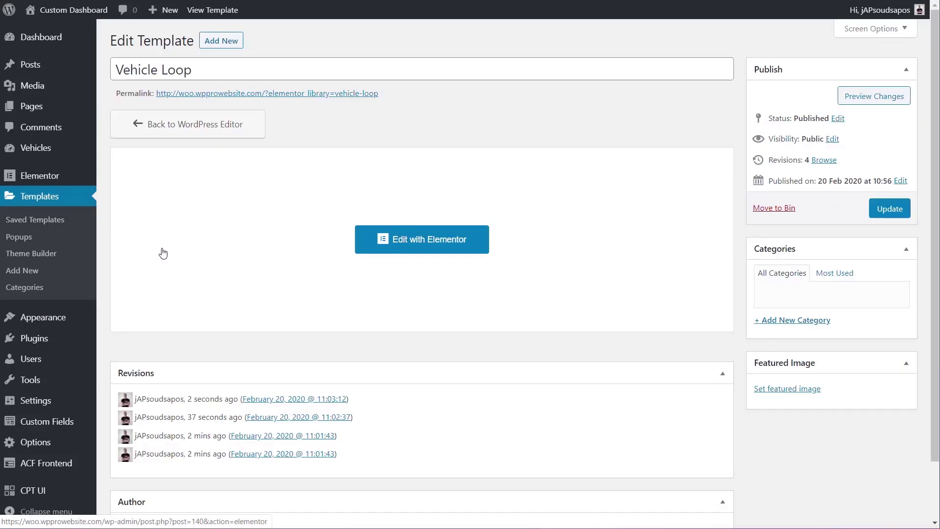
# - Go to Pages > All Pages in the WordPress admin sidebar
pyautogui.moveTo(90, 108)
pyautogui.click(117, 116)
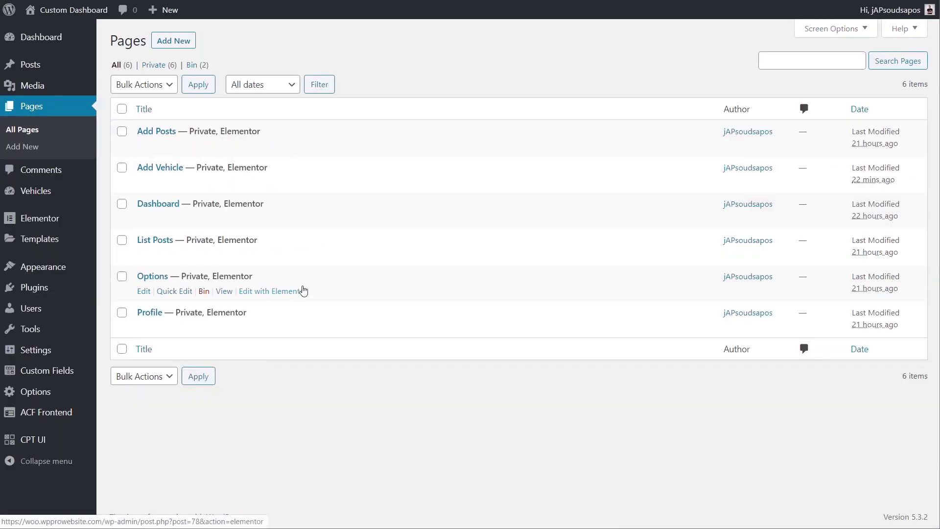
# - Publish a new private page titled 'Edit Vehicle' and open it in Elementor
pyautogui.click(176, 41)
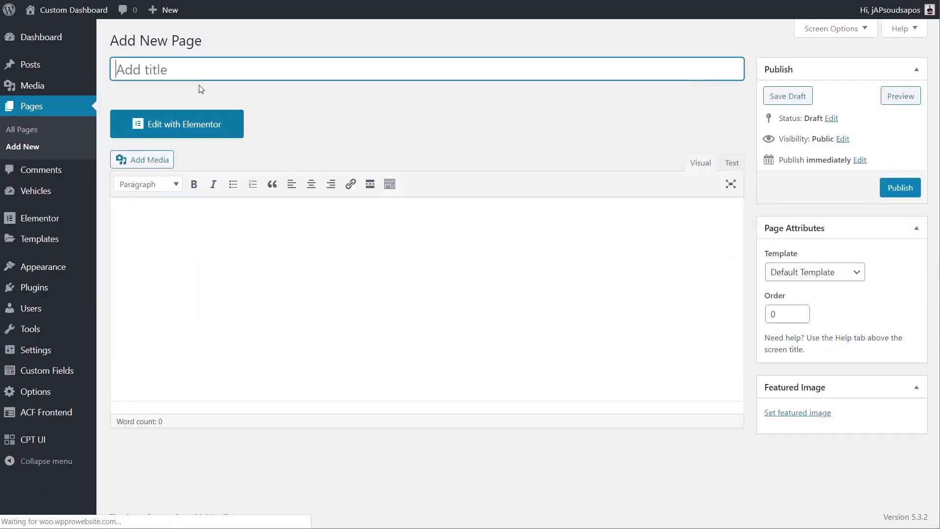
pyautogui.write('Edit Vehicle')
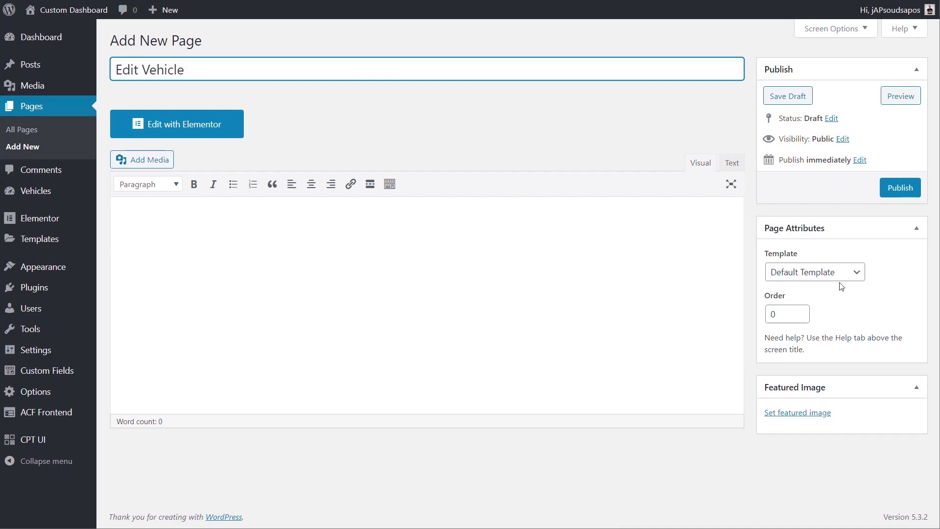
pyautogui.click(843, 140)
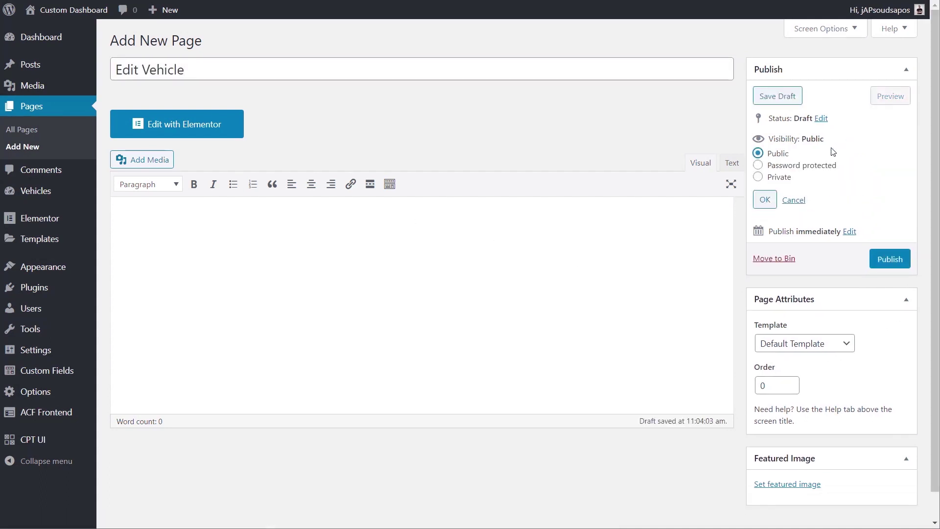
pyautogui.click(758, 177)
pyautogui.click(766, 201)
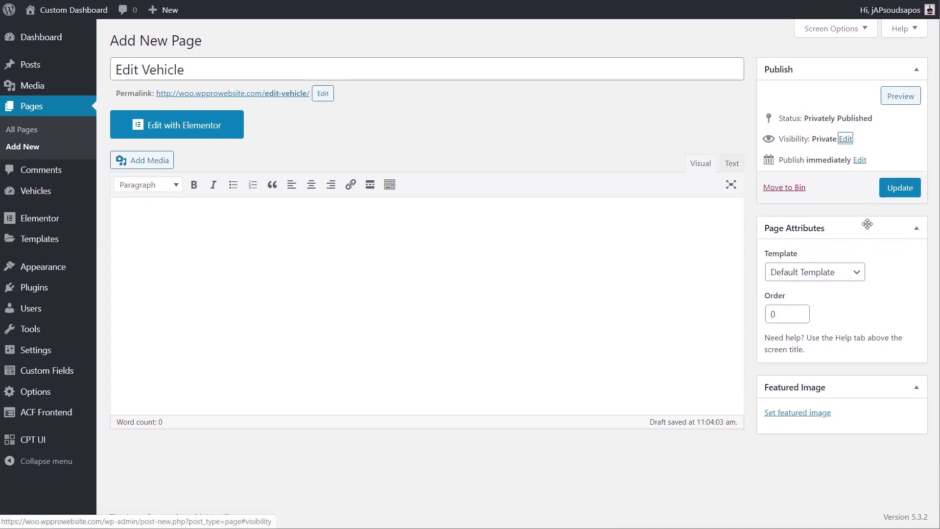
pyautogui.click(885, 195)
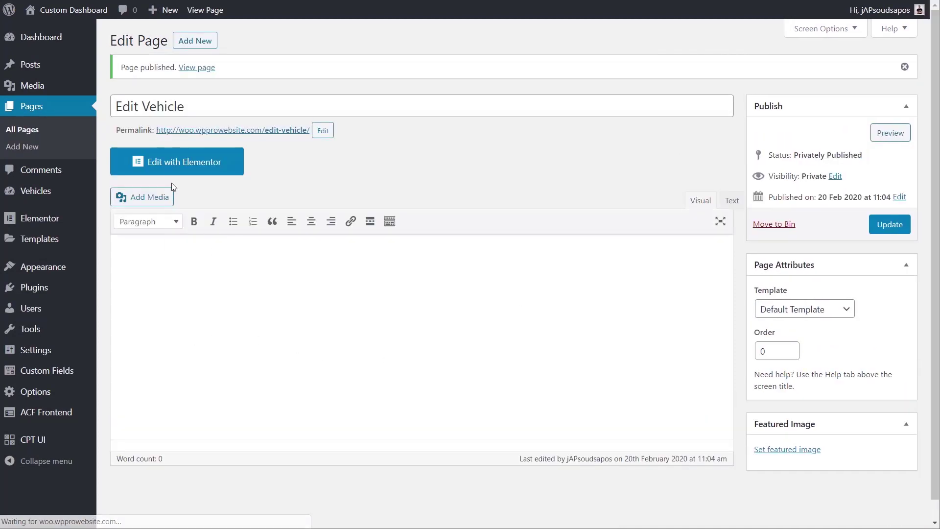
pyautogui.click(174, 164)
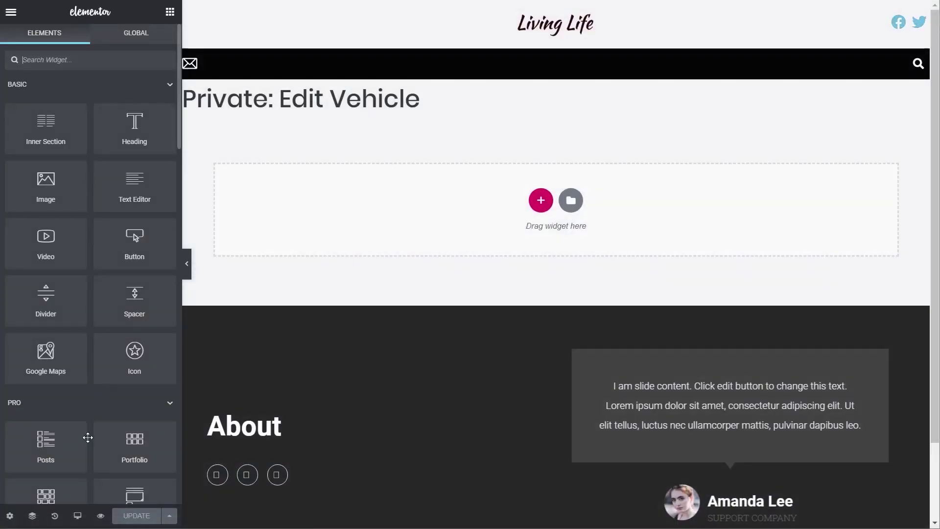
# - Turn on Hide Title and drag a Posts widget, found by searching 'post', into the empty section
pyautogui.click(10, 516)
pyautogui.click(153, 258)
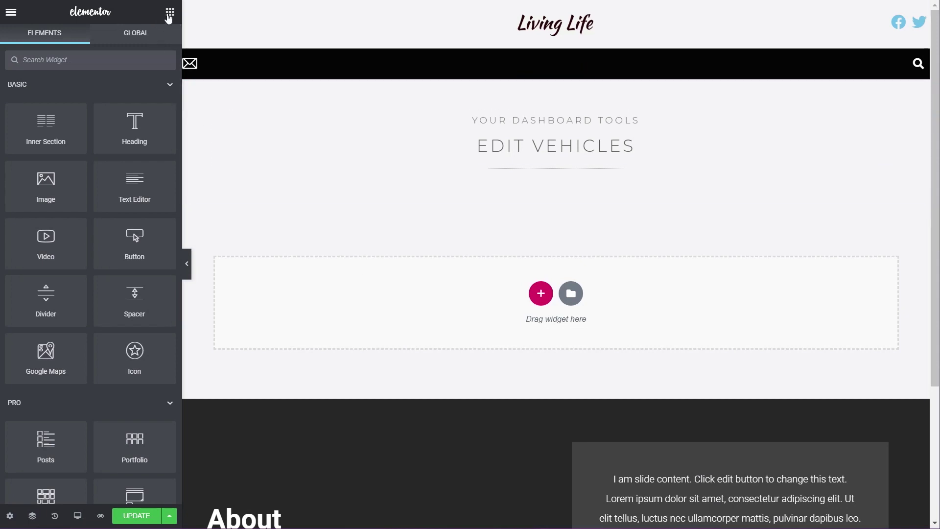
pyautogui.click(99, 55)
pyautogui.write('post')
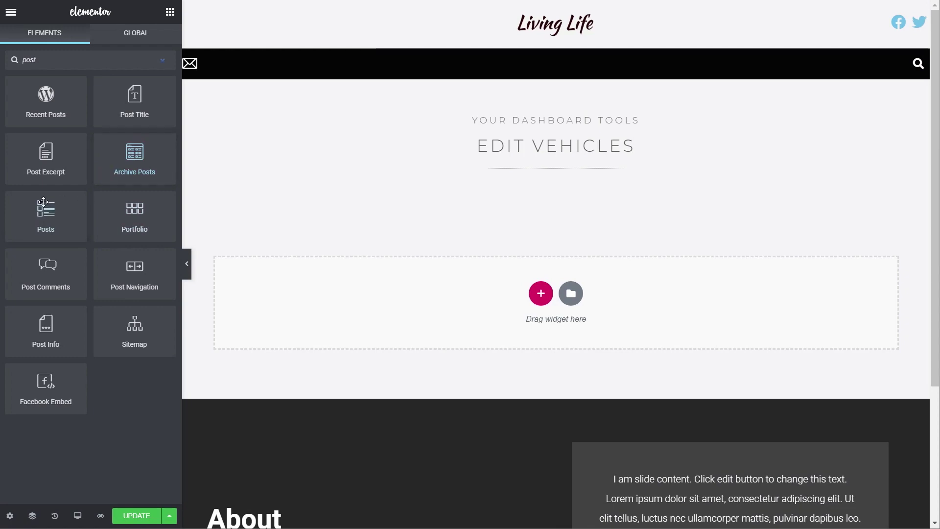
pyautogui.moveTo(49, 210); pyautogui.dragTo(580, 172)
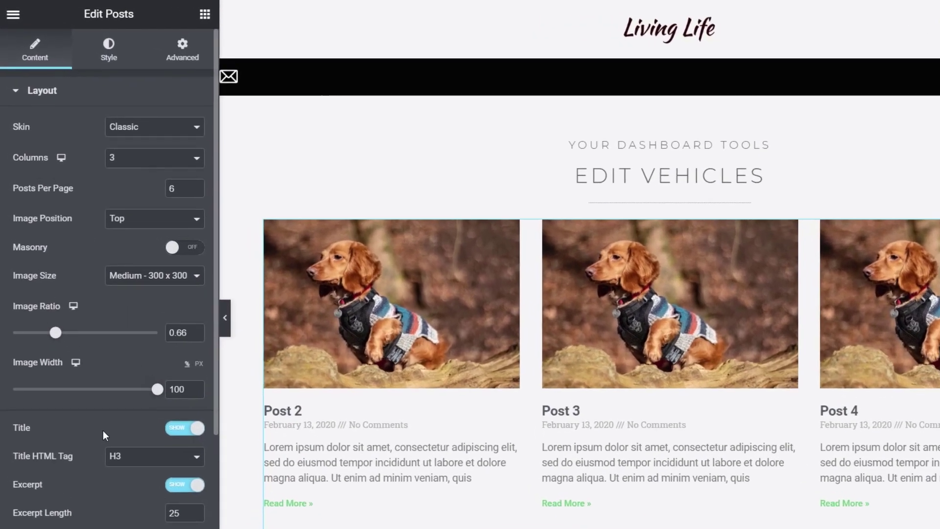
# - Set the posts grid query source to Vehicles
pyautogui.scroll(-5, 105, 401)
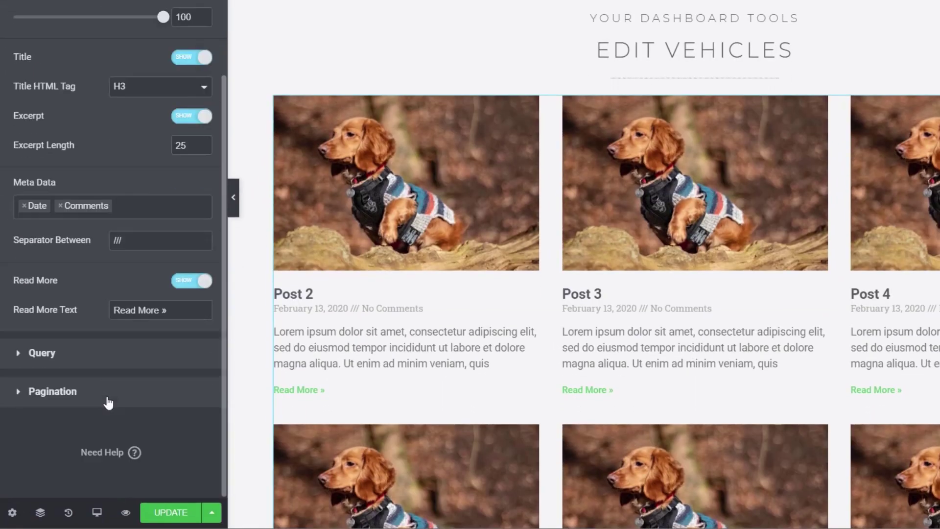
pyautogui.click(37, 353)
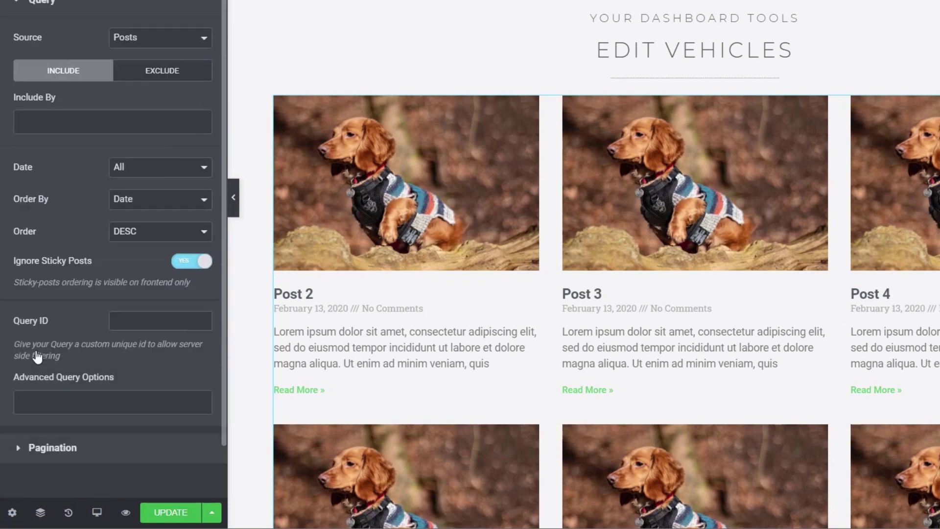
pyautogui.click(183, 38)
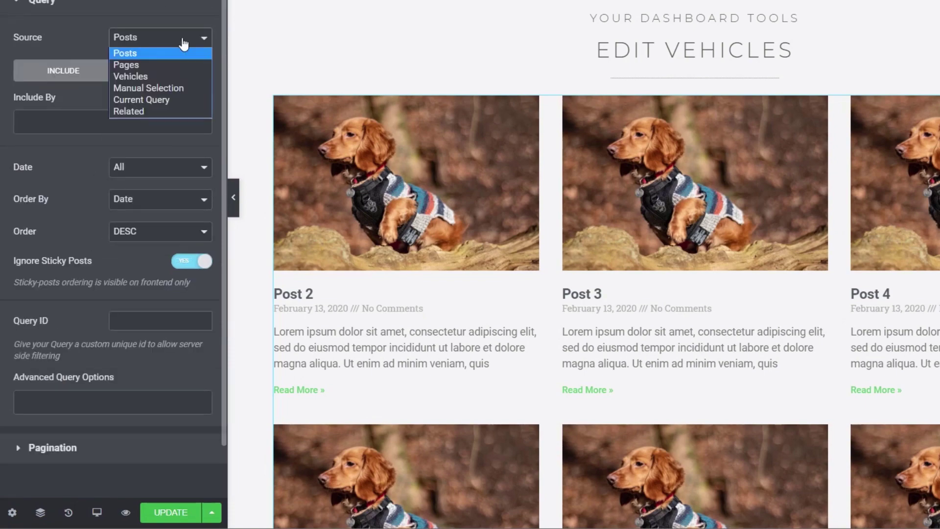
pyautogui.click(151, 76)
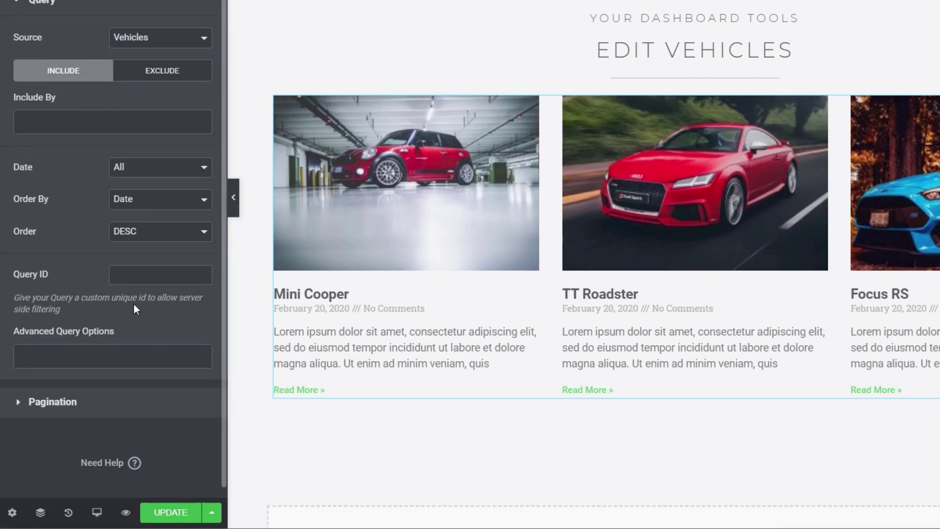
# - Add the Dynamic User query option set to Author is Current User
pyautogui.click(114, 356)
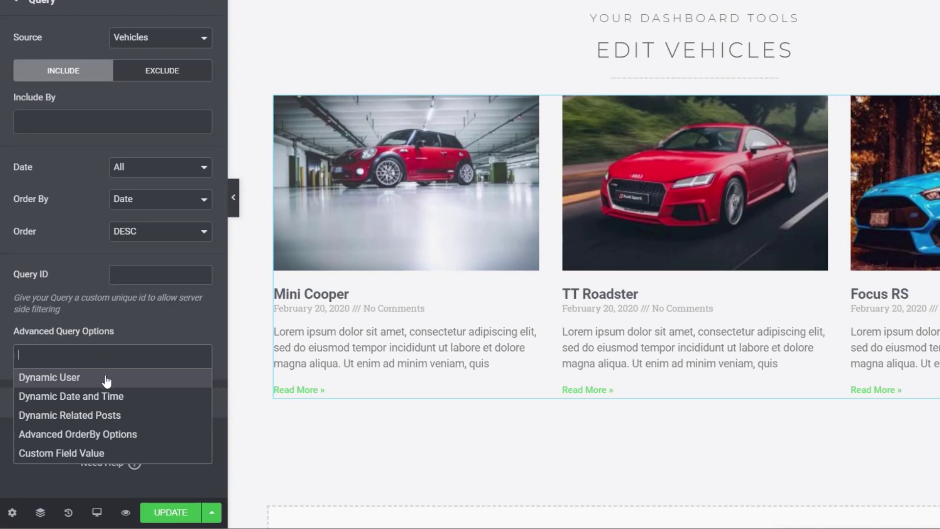
pyautogui.click(106, 378)
pyautogui.click(101, 409)
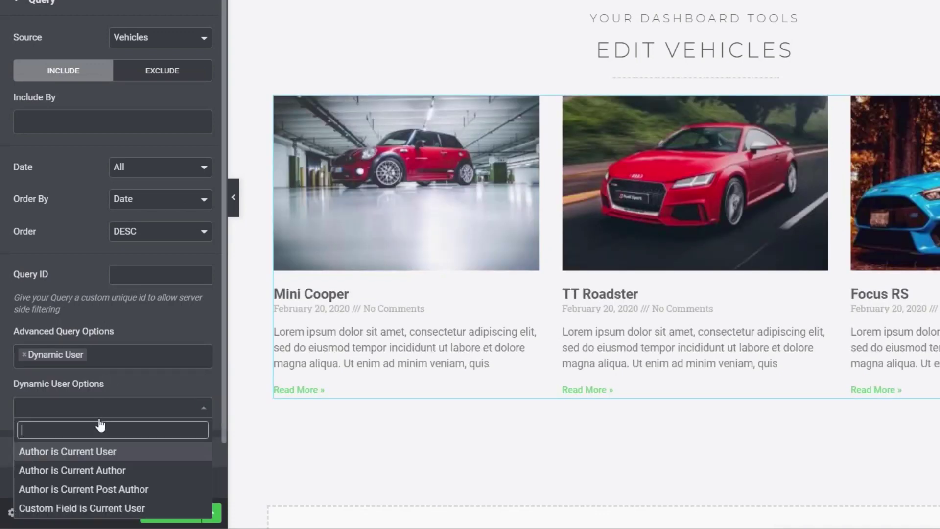
pyautogui.click(100, 458)
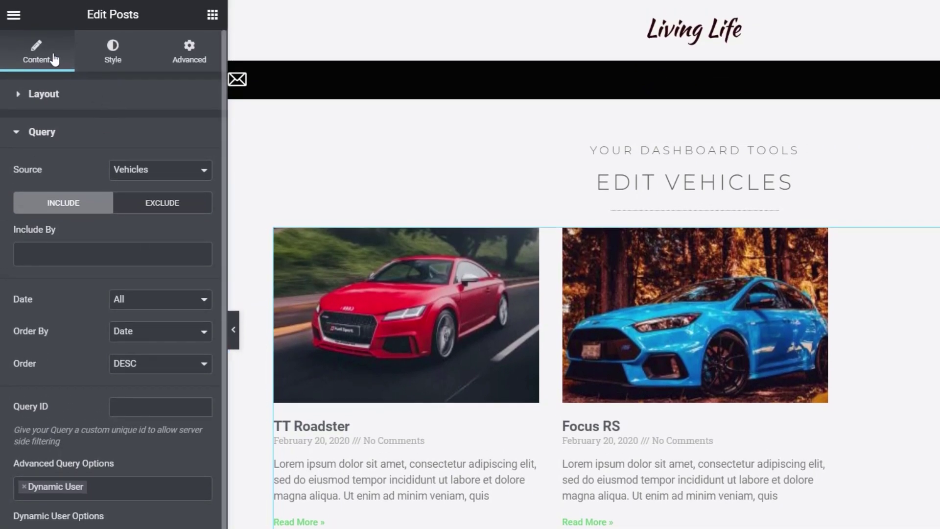
# - Switch the posts grid to the Custom skin using the Vehicle Loop template
pyautogui.click(53, 95)
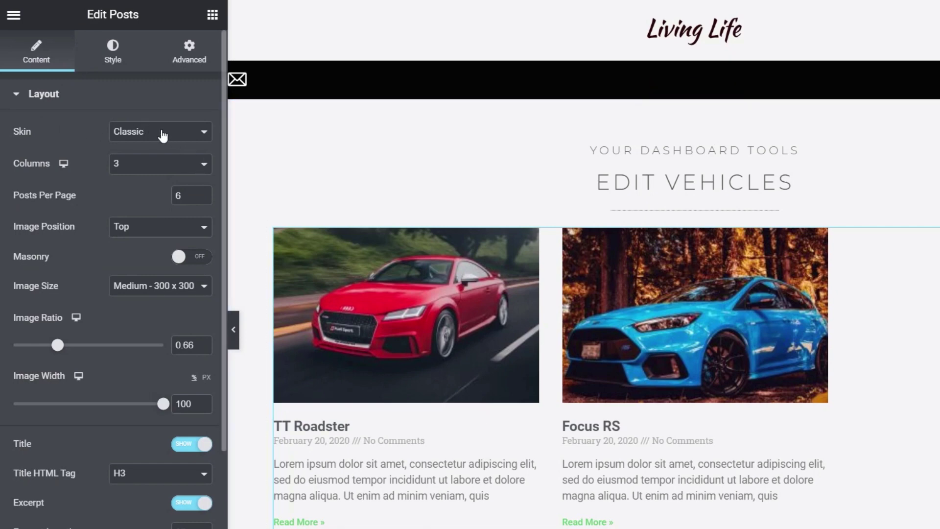
pyautogui.click(129, 136)
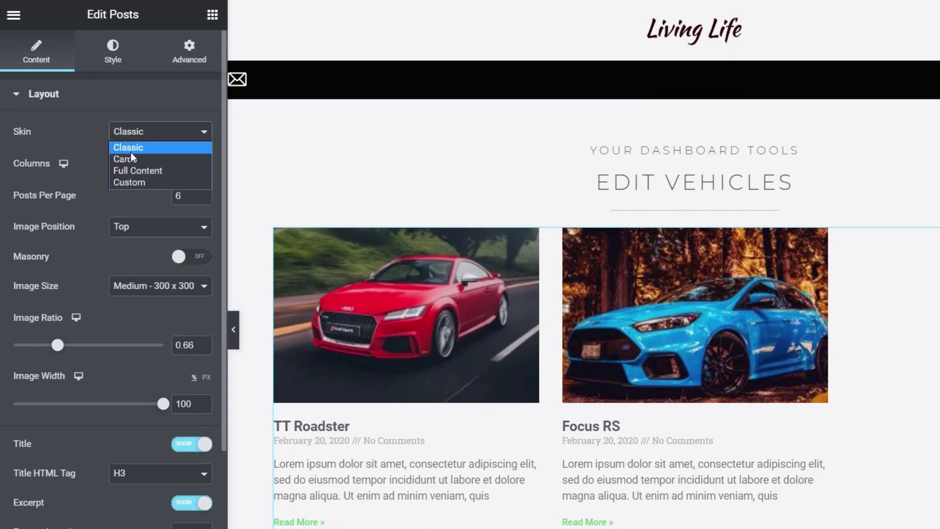
pyautogui.click(131, 182)
pyautogui.click(33, 183)
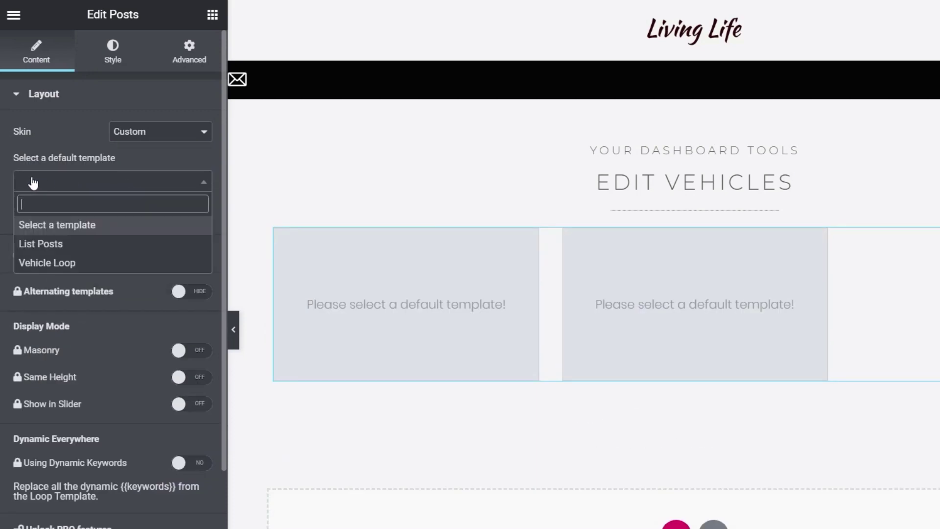
pyautogui.click(66, 263)
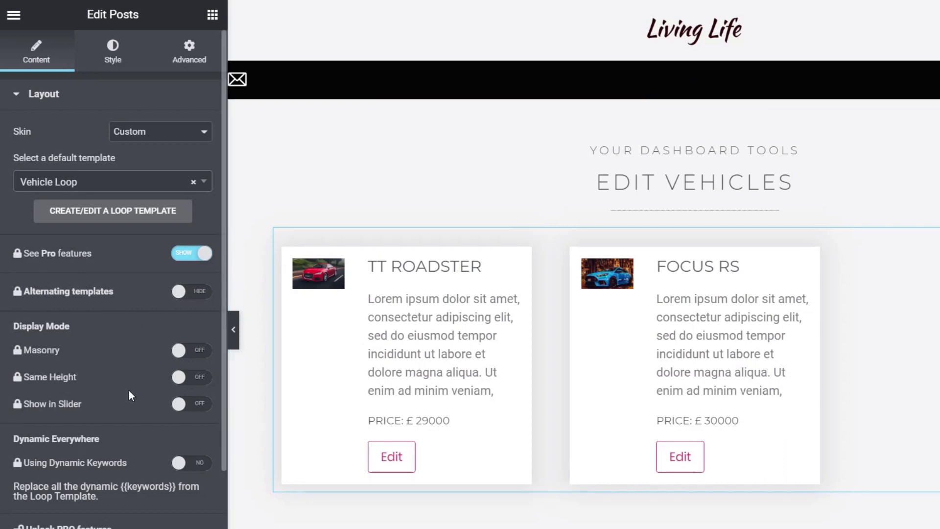
# - Set 1 column, 5 posts per page, and Numbers + Previous/Next pagination
pyautogui.scroll(-4, 128, 391)
pyautogui.click(140, 436)
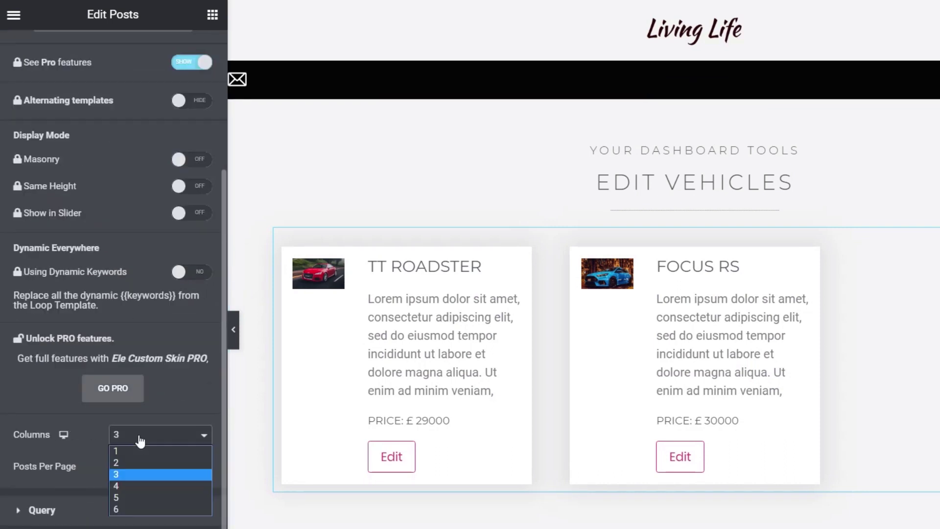
pyautogui.click(131, 451)
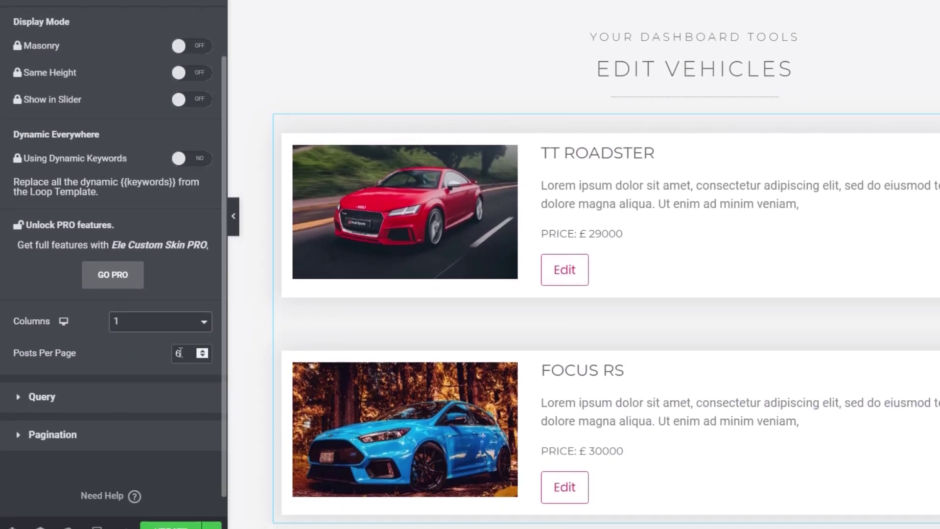
pyautogui.doubleClick(177, 452)
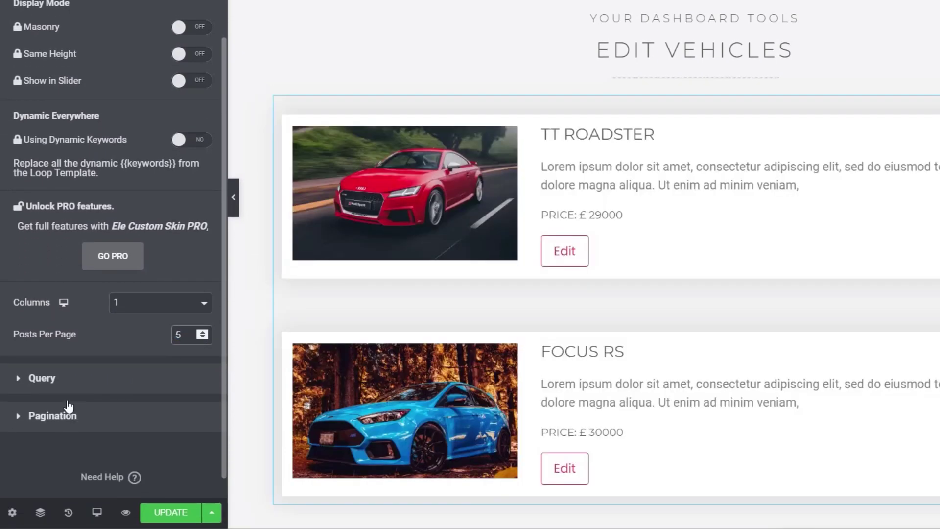
pyautogui.click(63, 418)
pyautogui.click(169, 86)
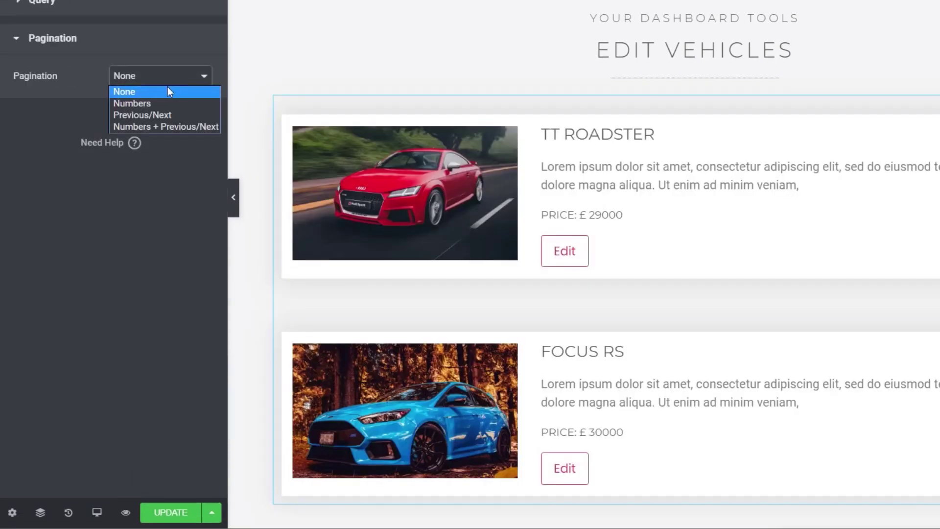
pyautogui.click(163, 124)
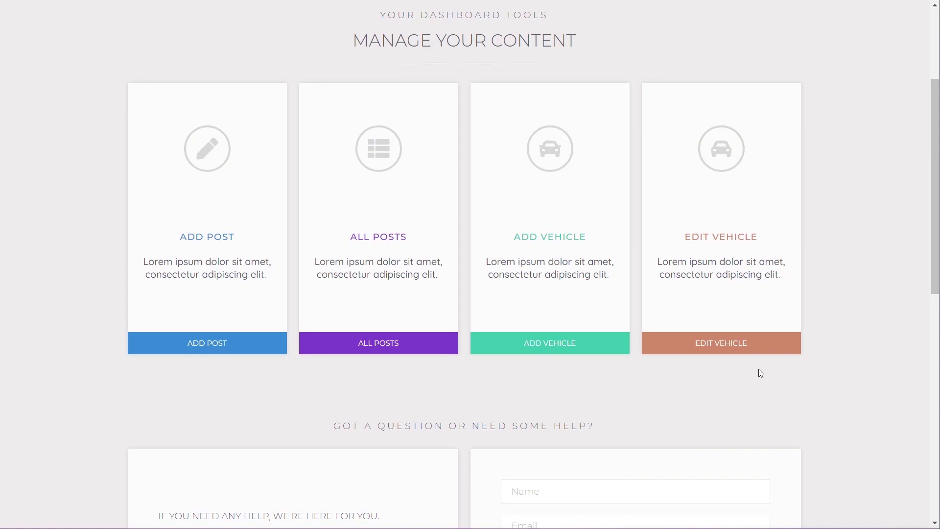
# - Click the EDIT VEHICLE card on the front-end dashboard to open the Edit Vehicles page
pyautogui.click(723, 350)
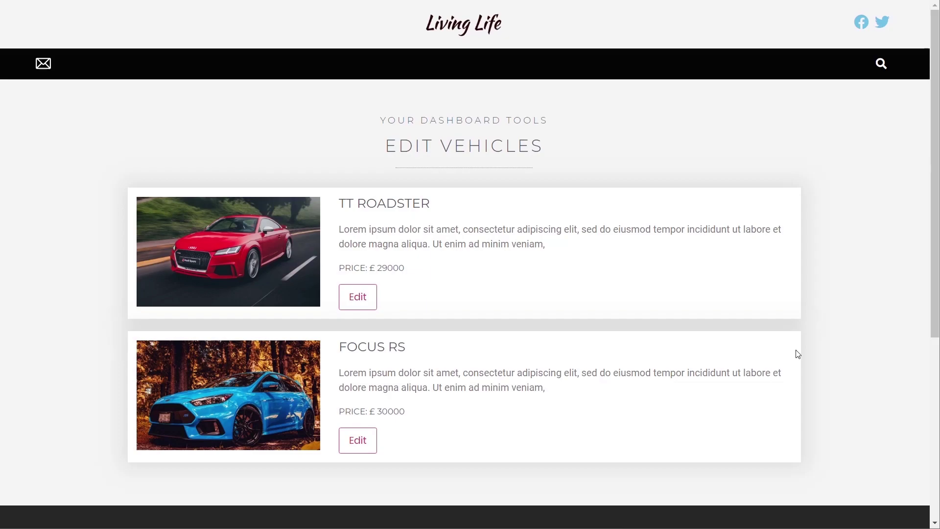
pyautogui.click(357, 296)
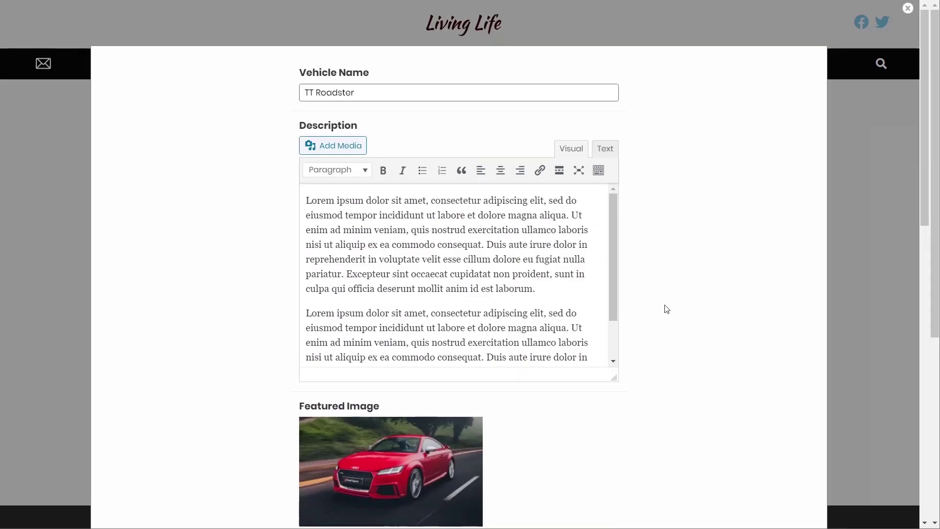
pyautogui.scroll(-12, 667, 308)
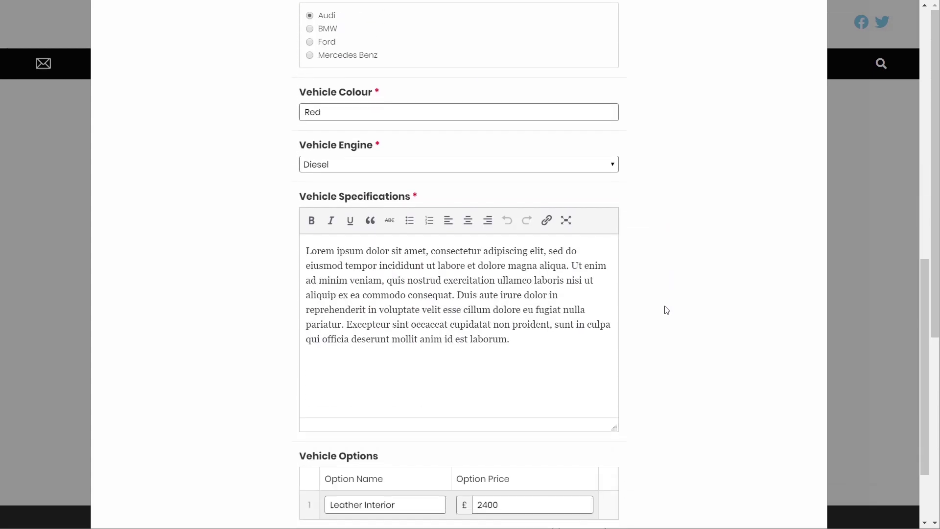
pyautogui.scroll(-2, 666, 309)
pyautogui.scroll(5, 667, 309)
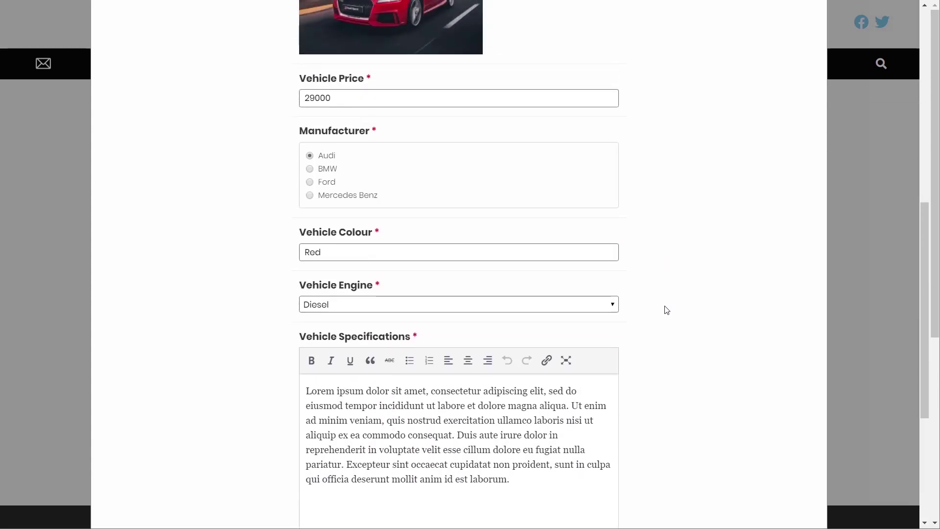
pyautogui.scroll(10, 666, 309)
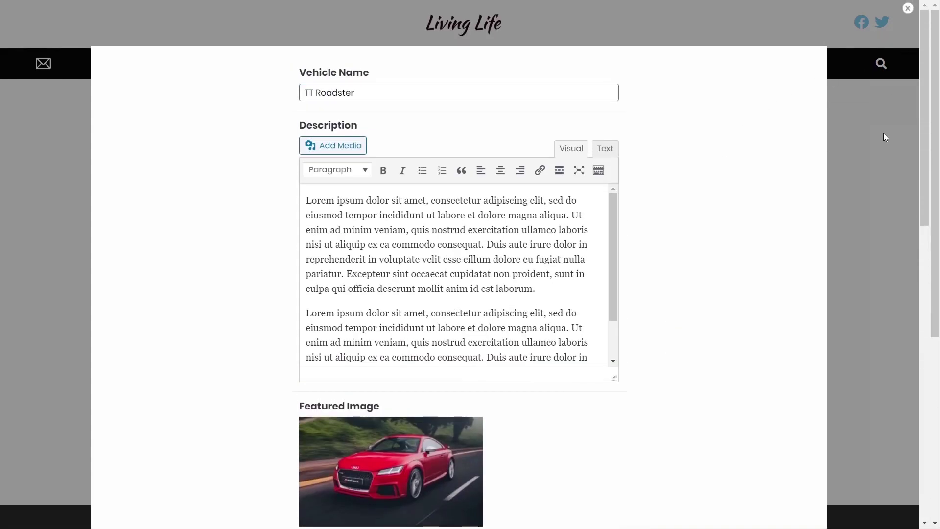
pyautogui.click(883, 134)
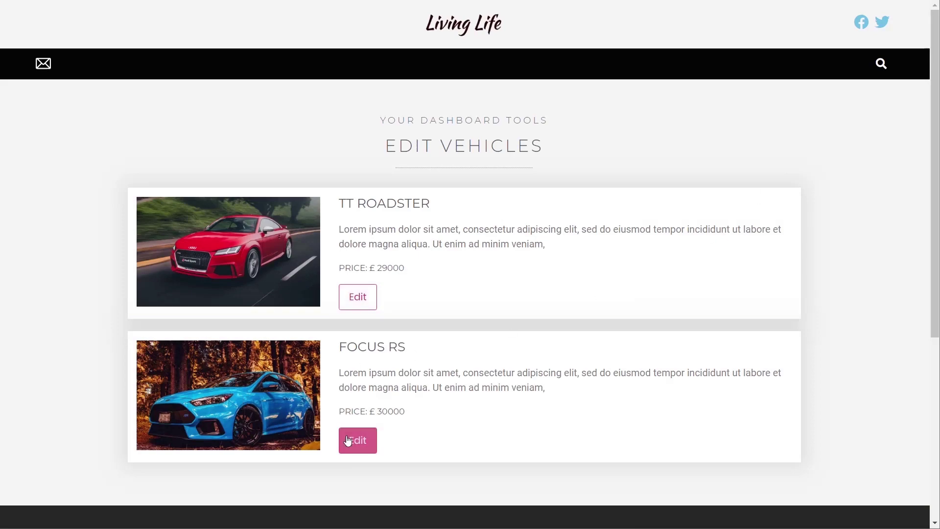
pyautogui.click(347, 439)
pyautogui.scroll(-2, 227, 359)
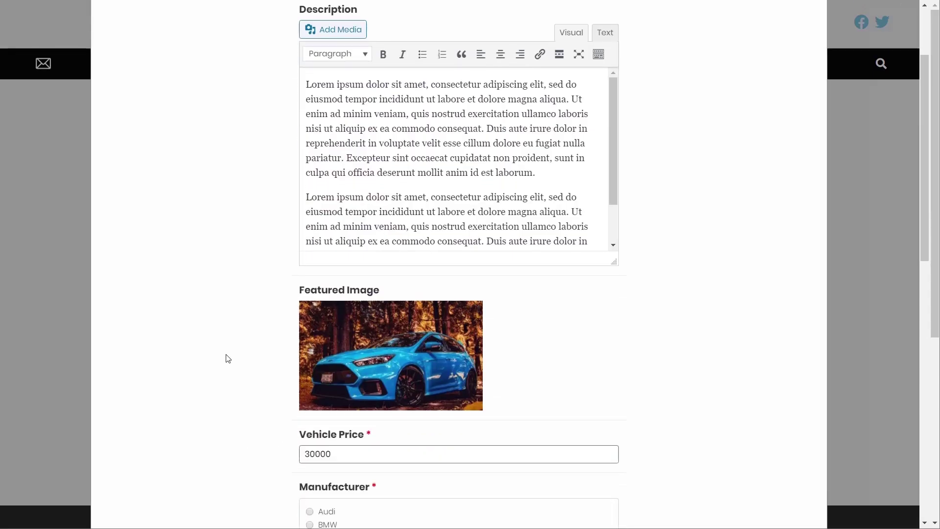
pyautogui.scroll(-12, 227, 359)
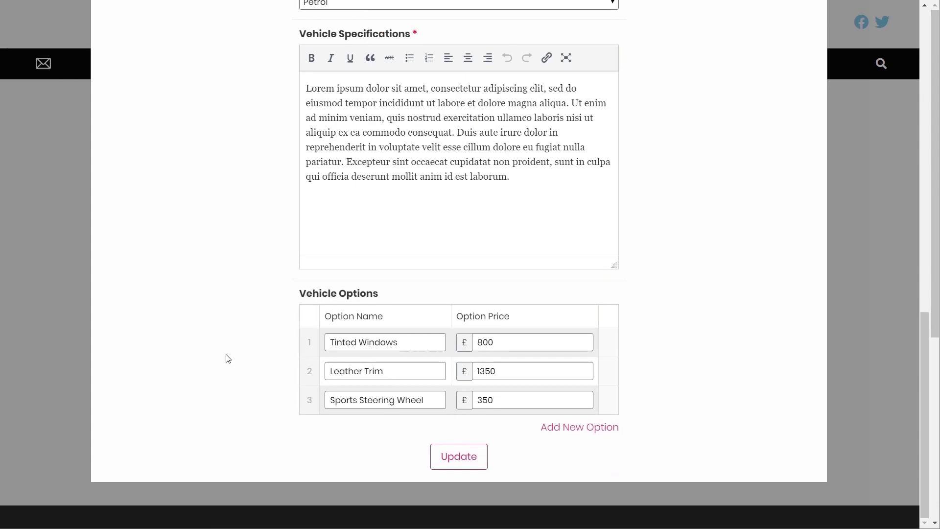
pyautogui.scroll(10, 228, 358)
pyautogui.scroll(3, 232, 359)
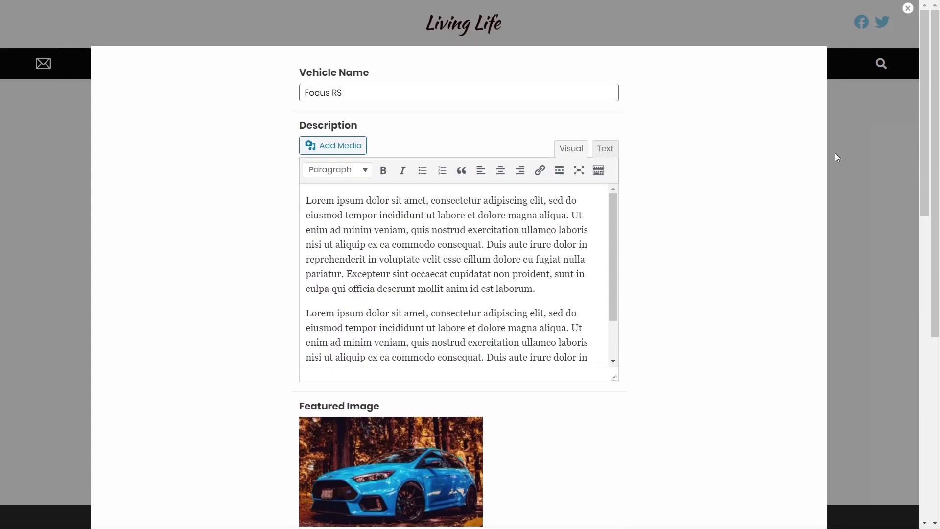
pyautogui.click(905, 12)
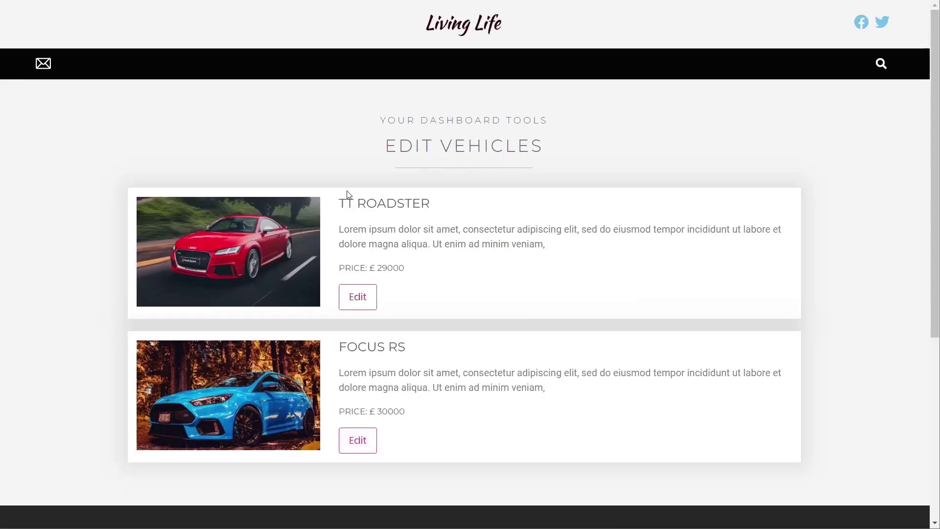
# - Go back to the live dashboard and scroll down to the Manage Your Site cards
pyautogui.hotkey('alt', 'Left')
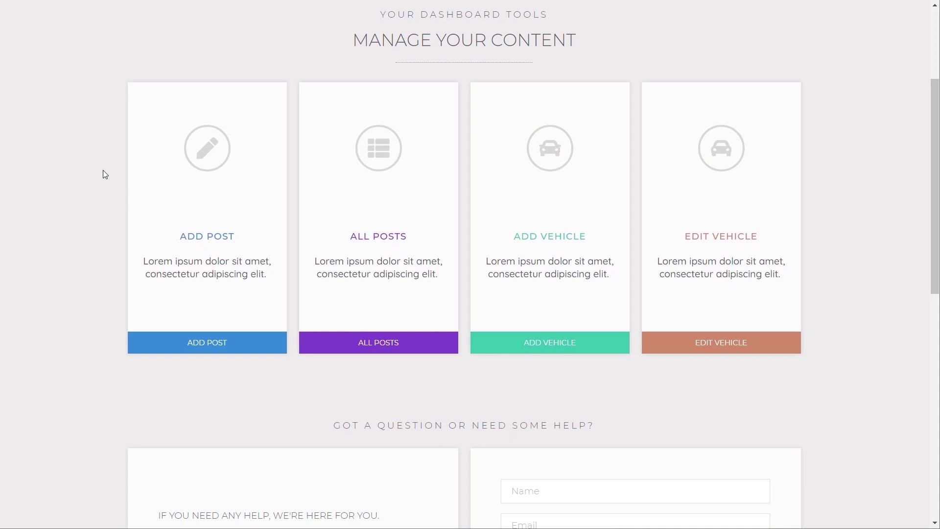
pyautogui.scroll(-3, 108, 326)
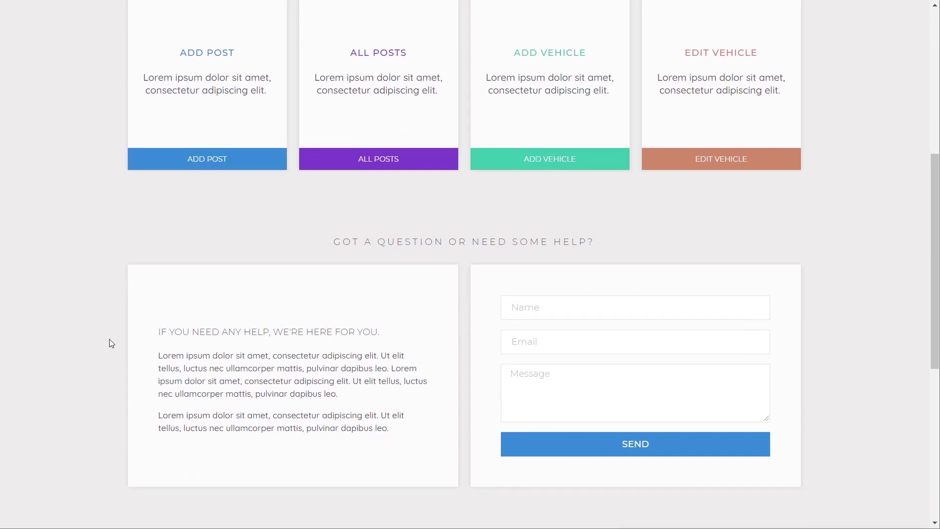
pyautogui.scroll(-6, 109, 339)
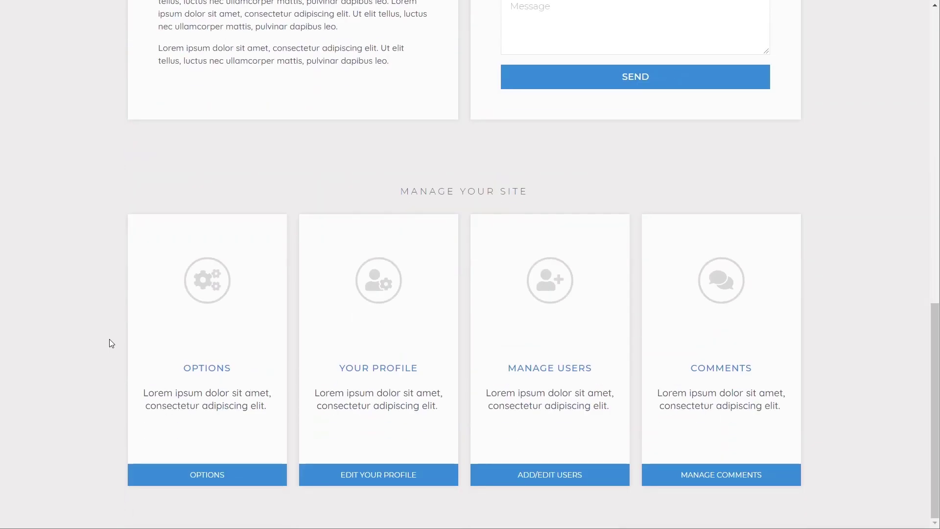